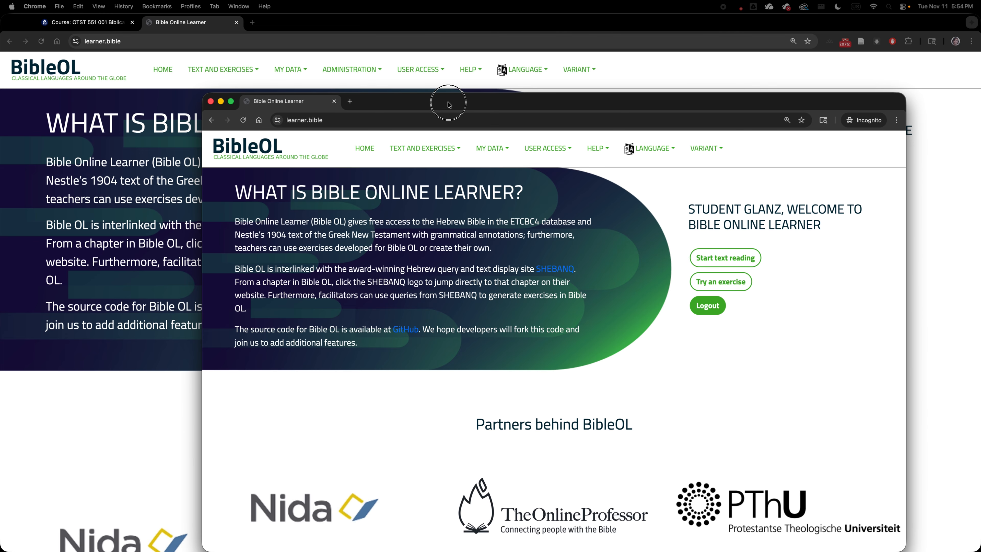
Step: Move the incognito window with the student account out of the way and return to the teacher account's browser window
{"action": "left_click_drag", "start_coordinate": [449, 104], "coordinate": [423, 262]}
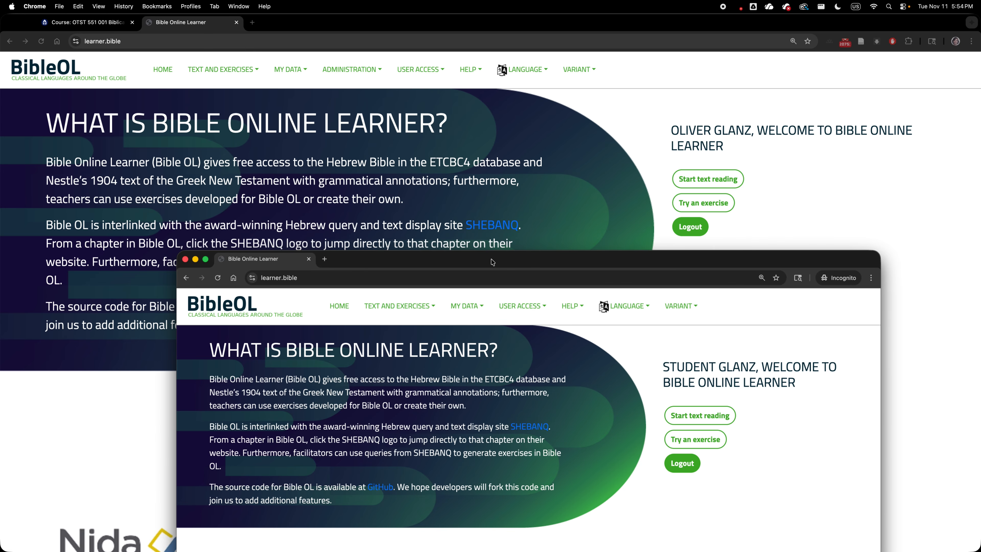
{"action": "left_click_drag", "start_coordinate": [374, 258], "coordinate": [378, 253]}
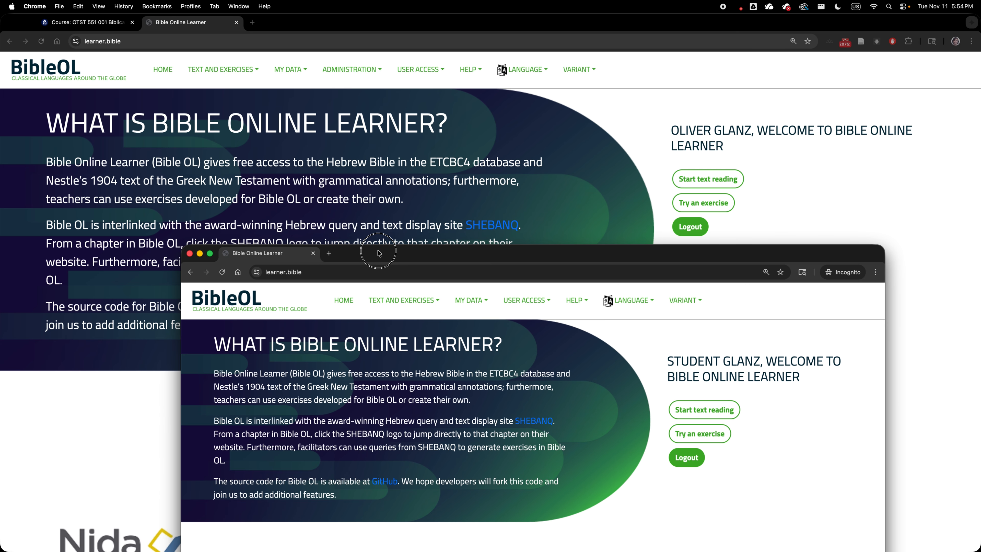
{"action": "left_click_drag", "start_coordinate": [379, 253], "coordinate": [980, 319]}
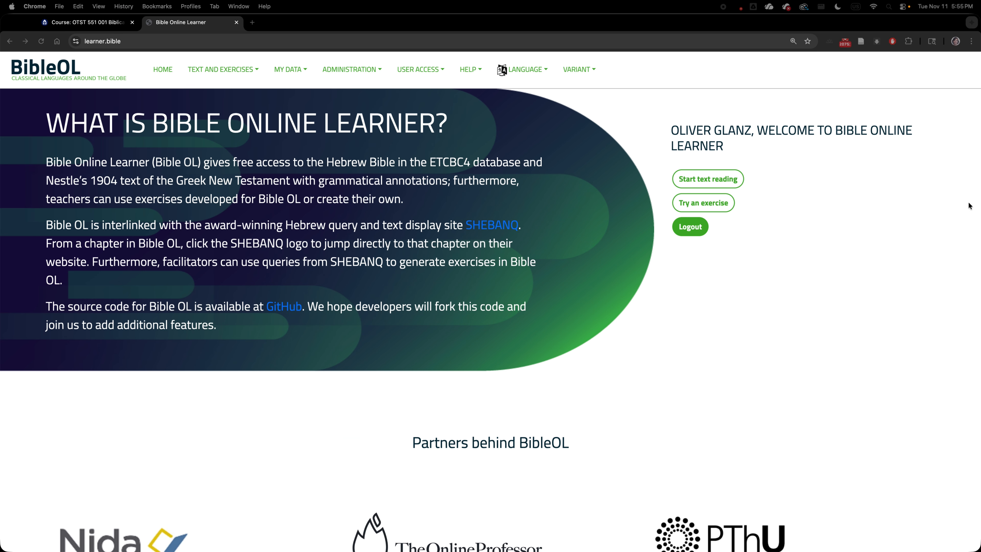
{"action": "left_click", "coordinate": [769, 273]}
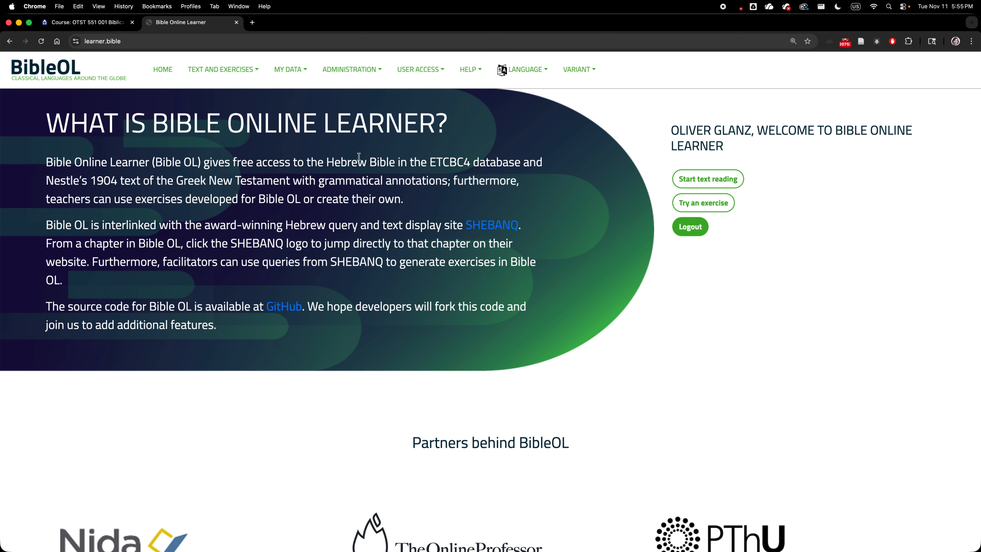
Step: In the user profile, choose English as preferred language and AndrewsUniversity as preferred variant, and return to the home page without saving
{"action": "left_click", "coordinate": [300, 72]}
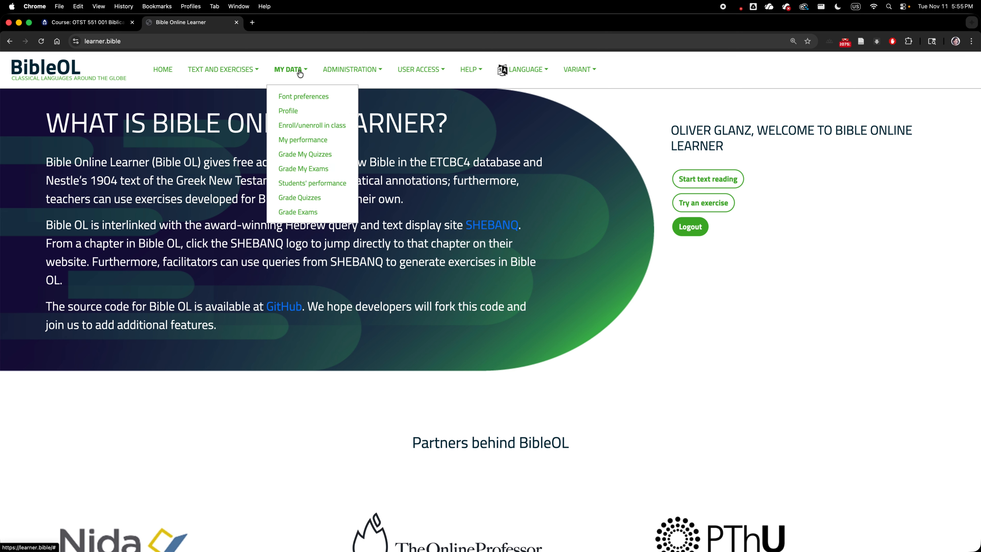
{"action": "left_click", "coordinate": [290, 111]}
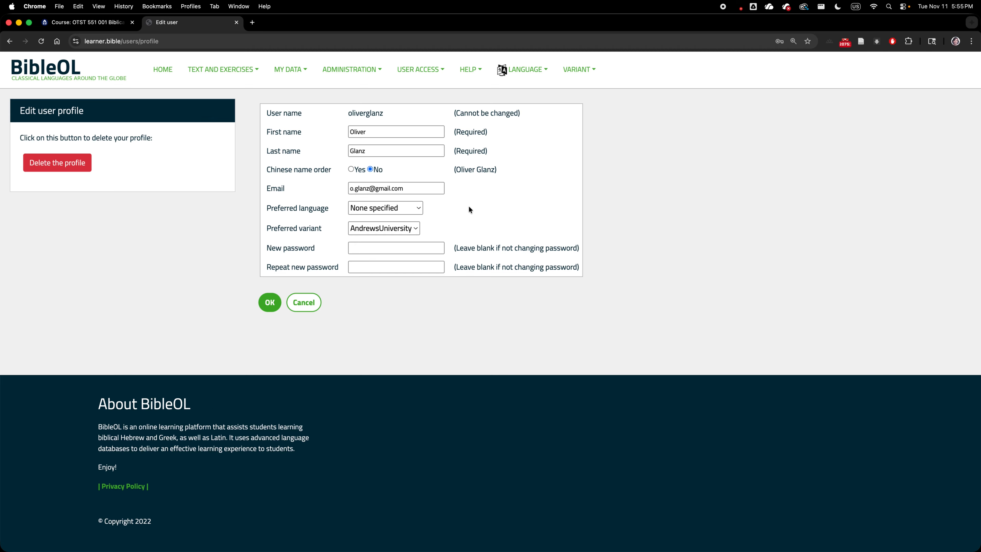
{"action": "left_click", "coordinate": [369, 208]}
{"action": "left_click", "coordinate": [381, 232]}
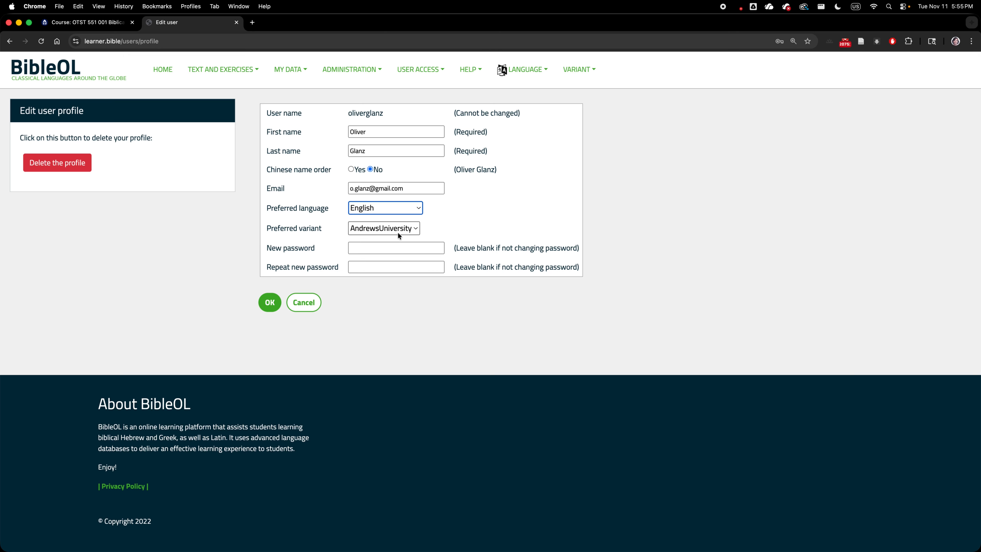
{"action": "left_click", "coordinate": [401, 229]}
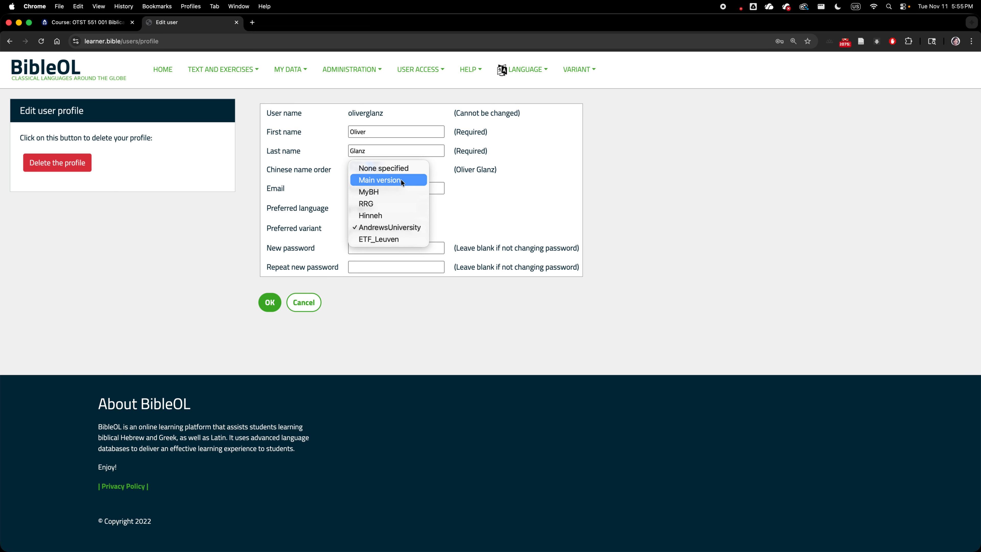
{"action": "left_click", "coordinate": [391, 228]}
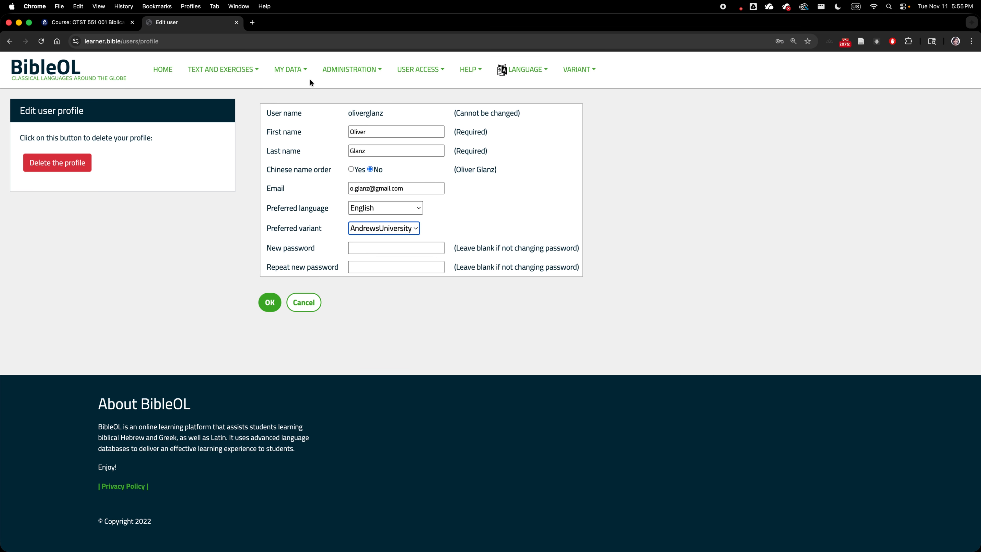
{"action": "left_click", "coordinate": [162, 70]}
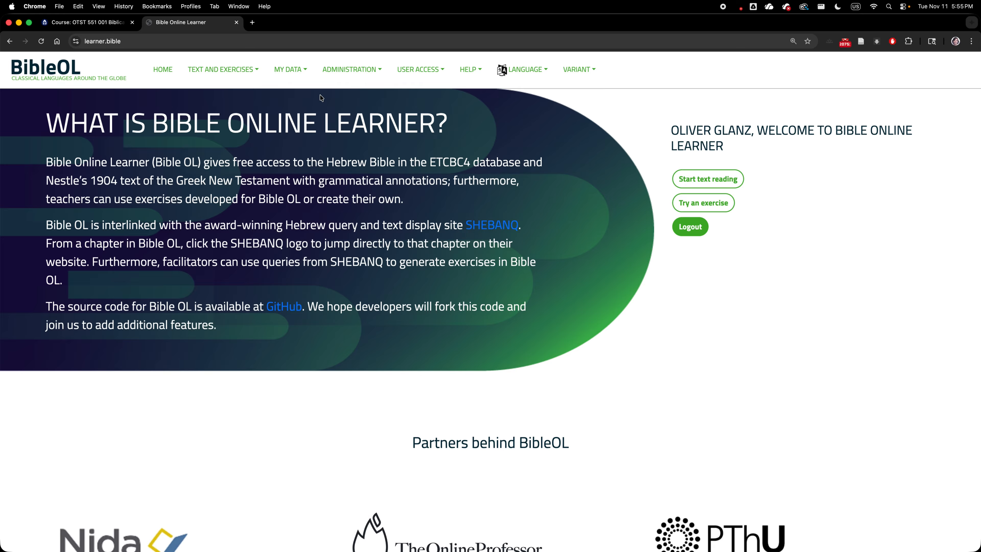
Step: Create a class named Beginner Hebrew November 2025, leaving the class password and the enrollment deadline blank
{"action": "left_click", "coordinate": [347, 70]}
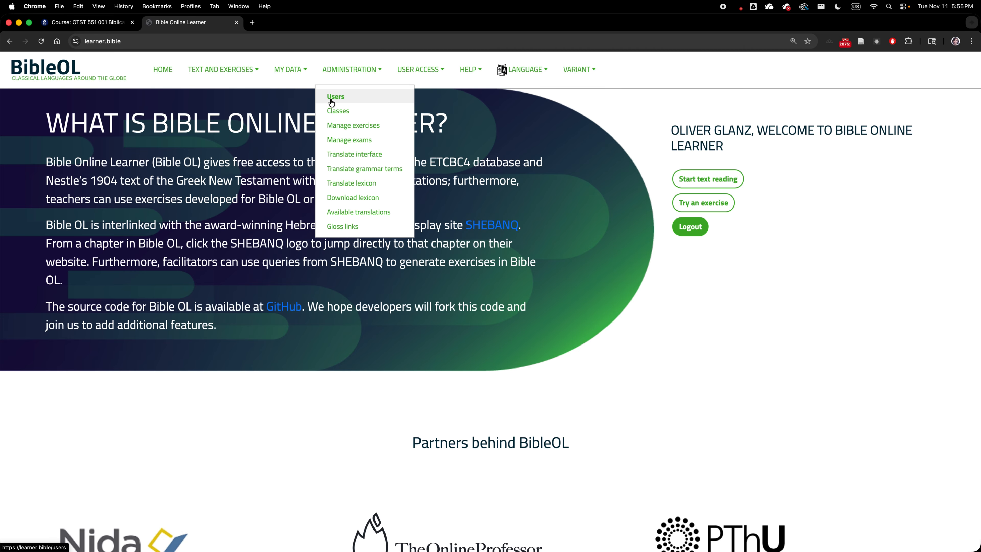
{"action": "left_click", "coordinate": [339, 112]}
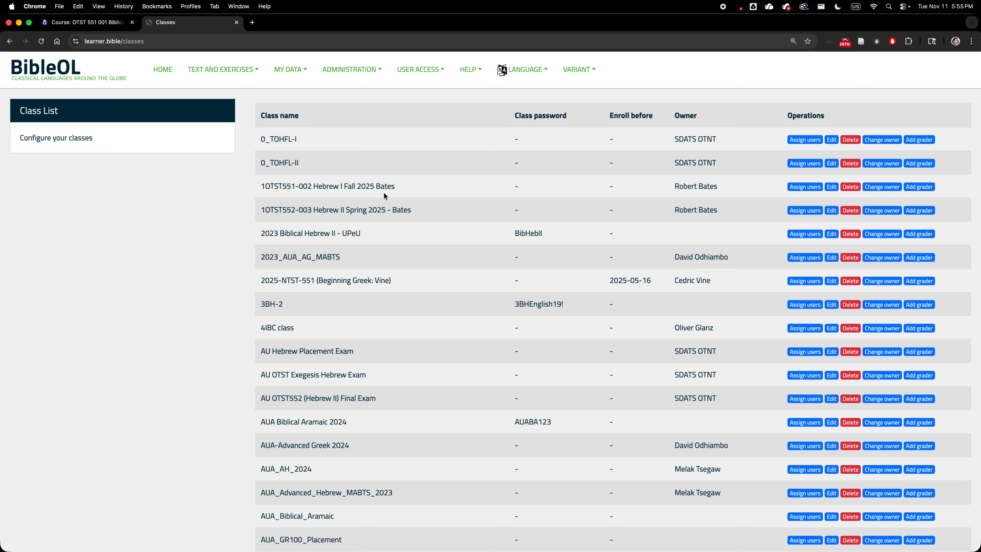
{"action": "scroll", "coordinate": [384, 195], "scroll_direction": "down", "scroll_amount": 20}
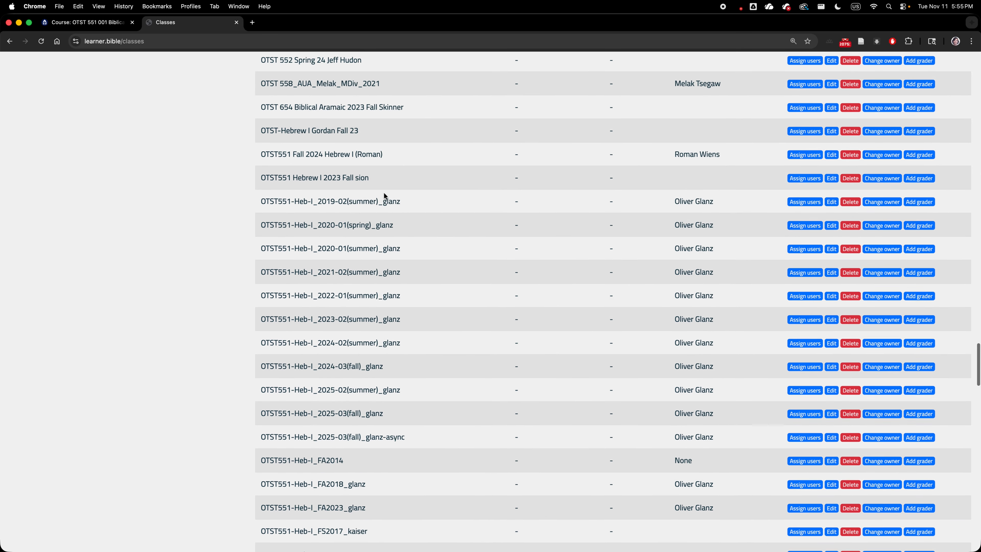
{"action": "scroll", "coordinate": [384, 195], "scroll_direction": "down", "scroll_amount": 20}
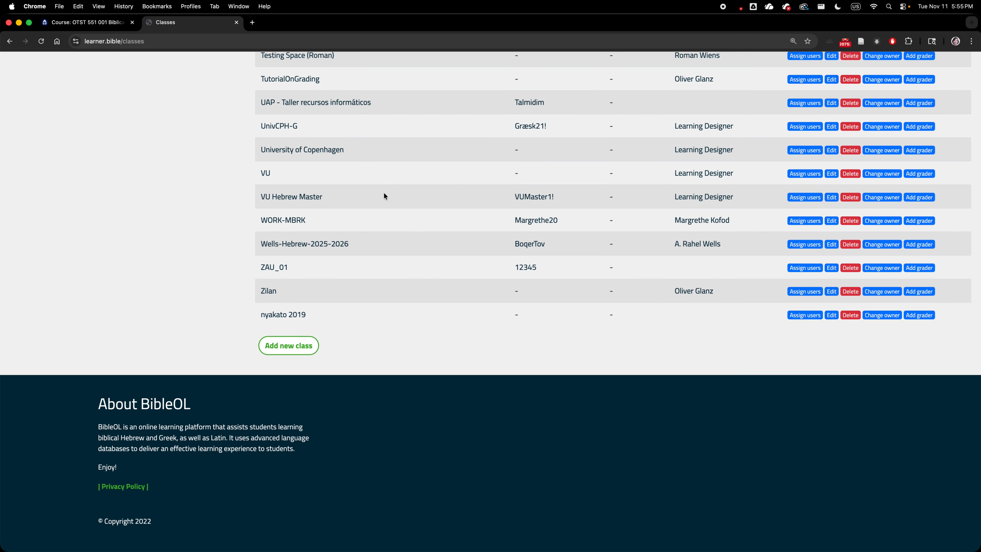
{"action": "left_click", "coordinate": [297, 346]}
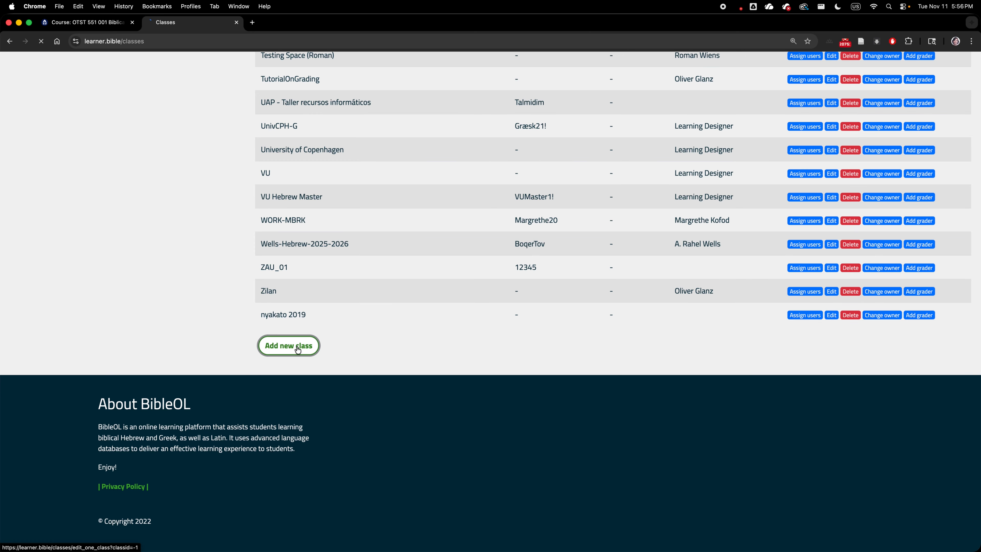
{"action": "left_click", "coordinate": [372, 110]}
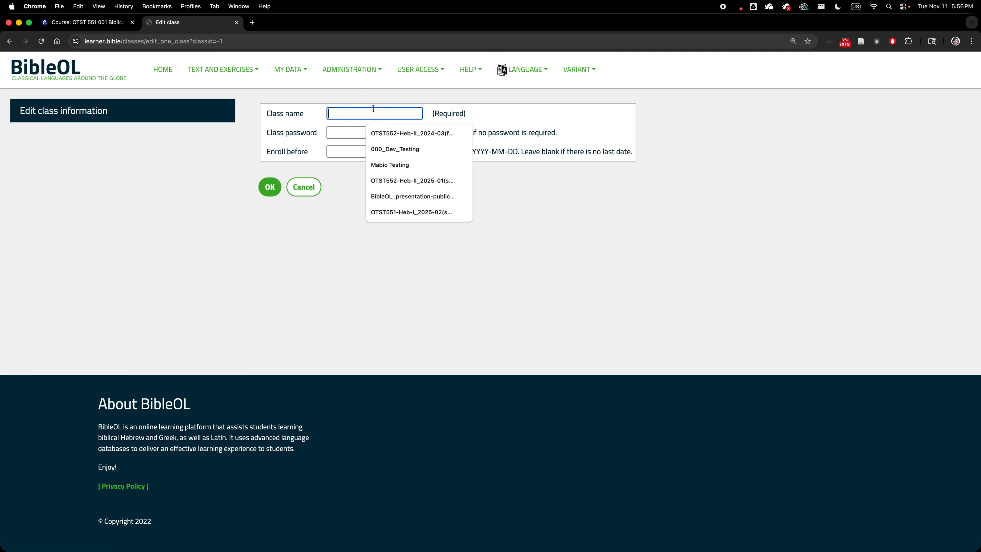
{"action": "type", "text": "Beginner Hebrew November 2025"}
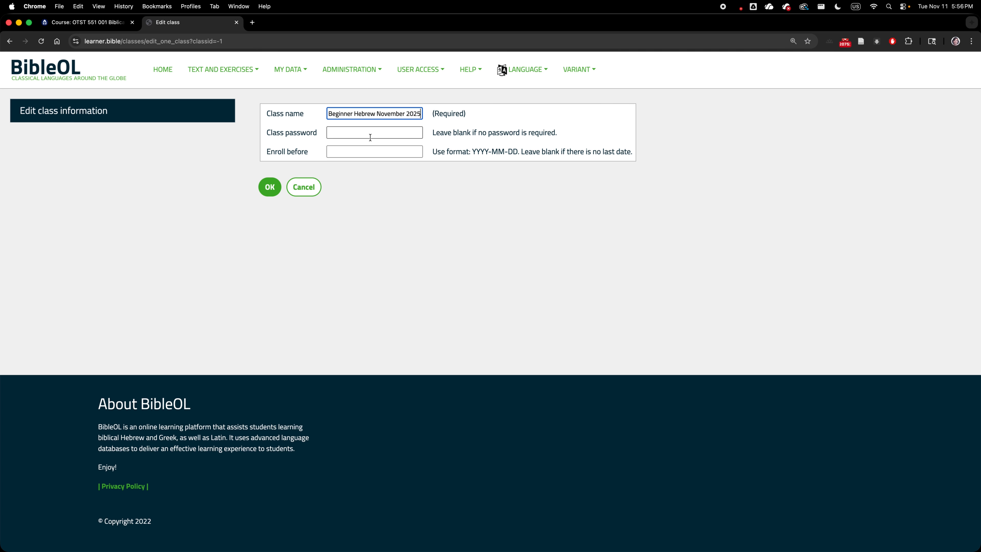
{"action": "left_click", "coordinate": [370, 133]}
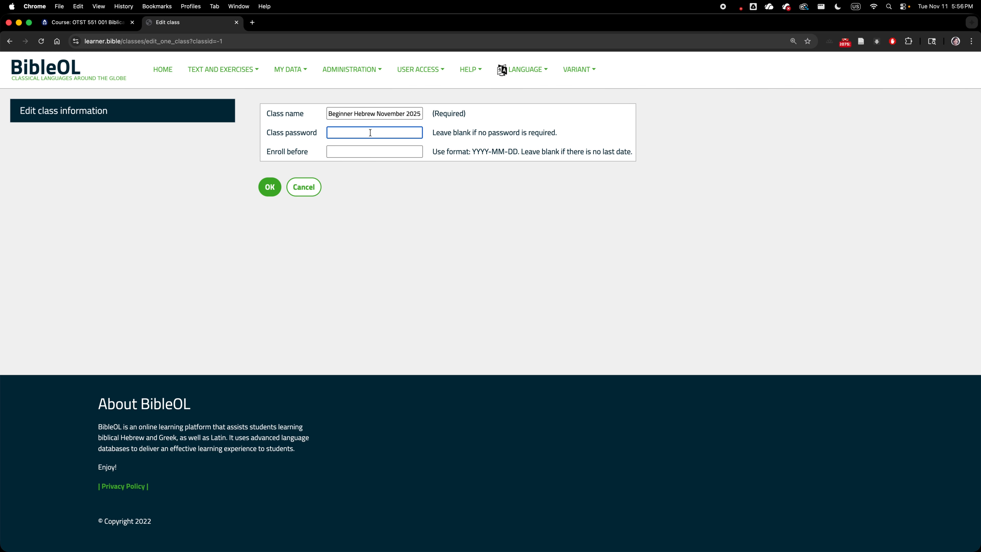
{"action": "left_click", "coordinate": [365, 150]}
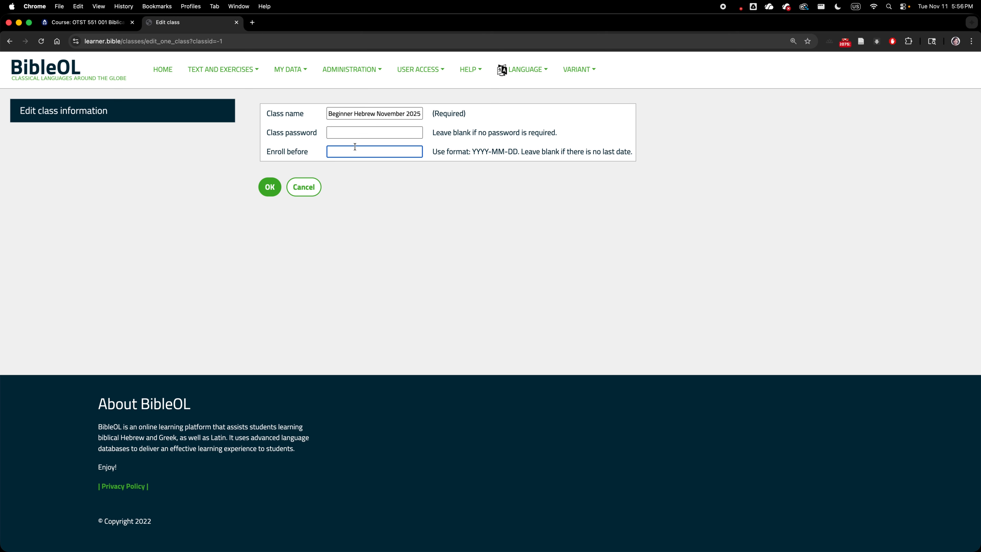
{"action": "left_click", "coordinate": [352, 131]}
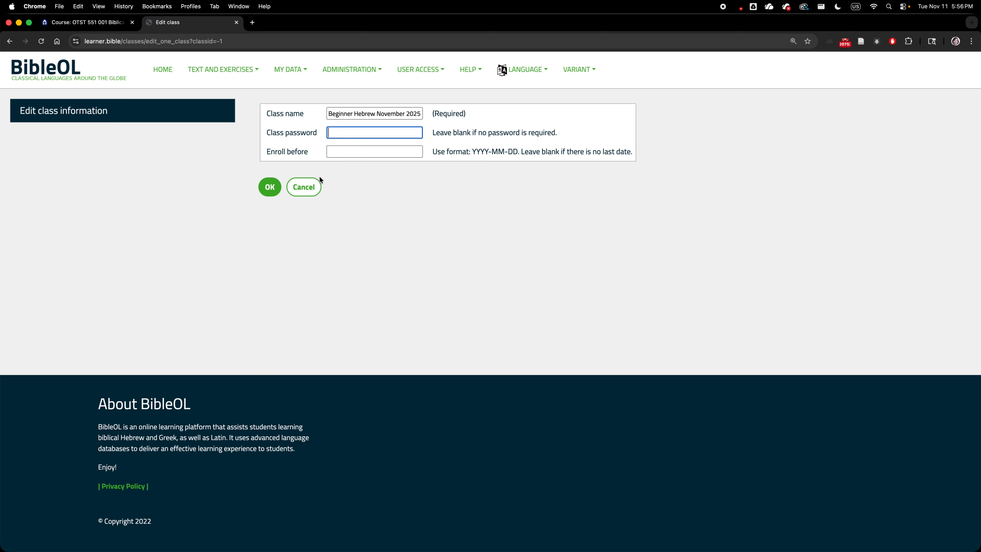
{"action": "left_click", "coordinate": [265, 196]}
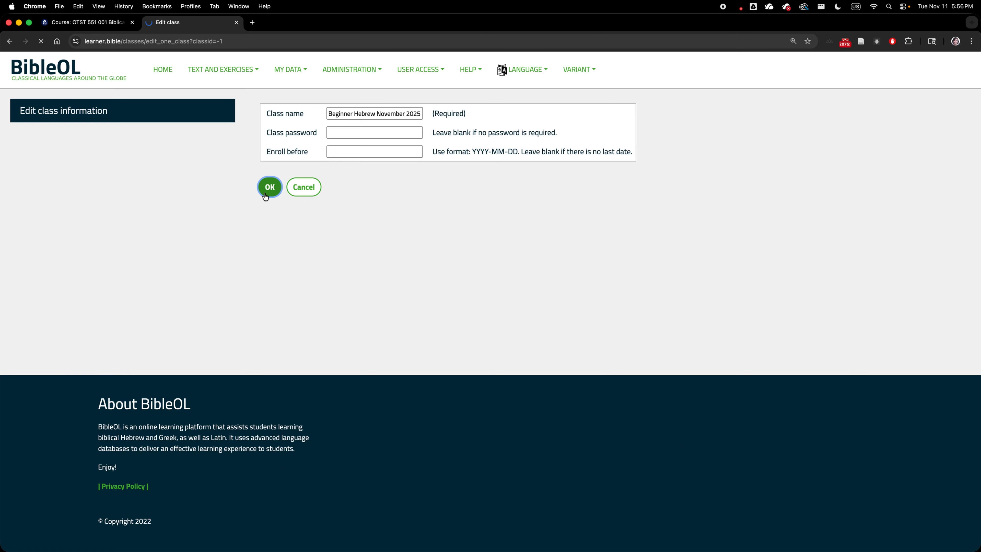
Step: Find the newly created class in the class list by searching the page for Beginner
{"action": "scroll", "coordinate": [414, 219], "scroll_direction": "down", "scroll_amount": 20}
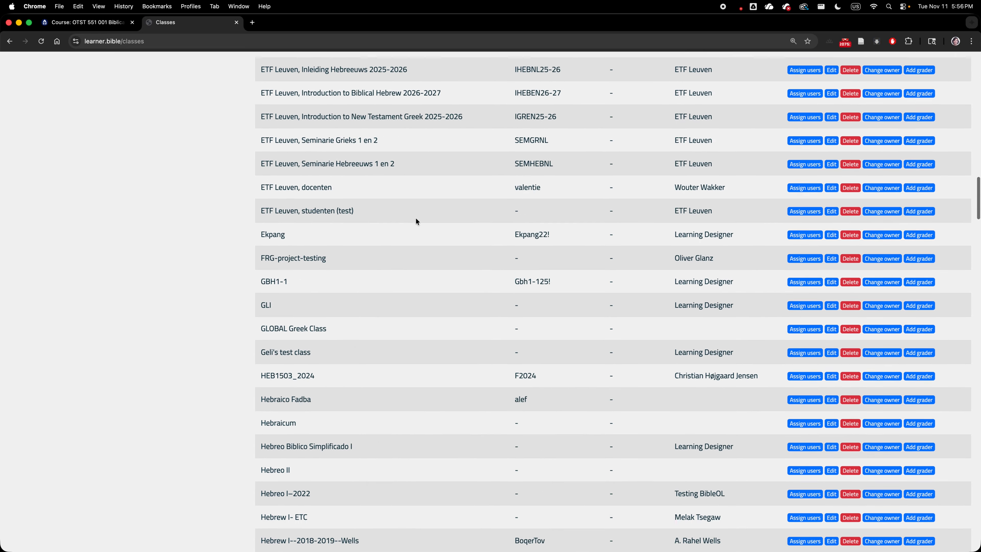
{"action": "scroll", "coordinate": [416, 217], "scroll_direction": "down", "scroll_amount": 15}
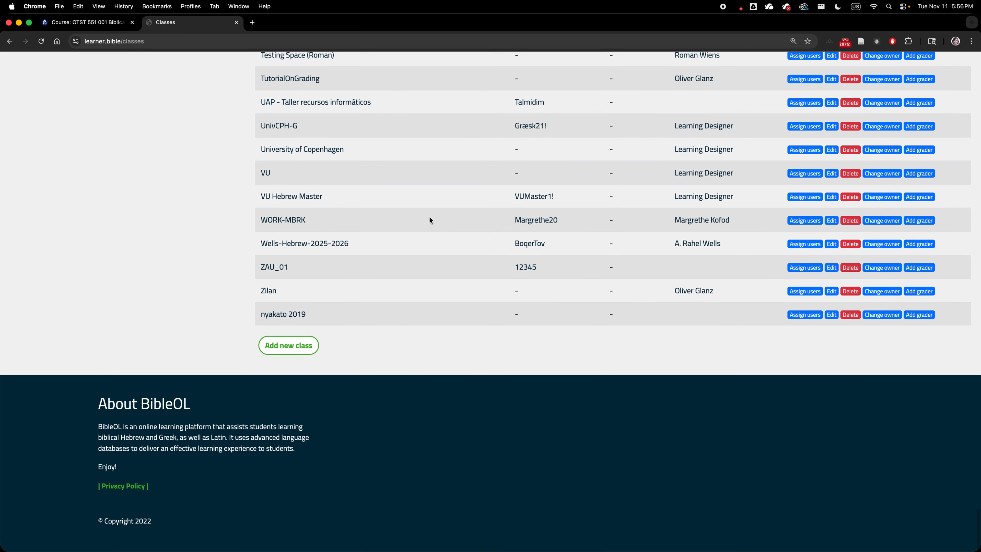
{"action": "scroll", "coordinate": [429, 220], "scroll_direction": "up", "scroll_amount": 2}
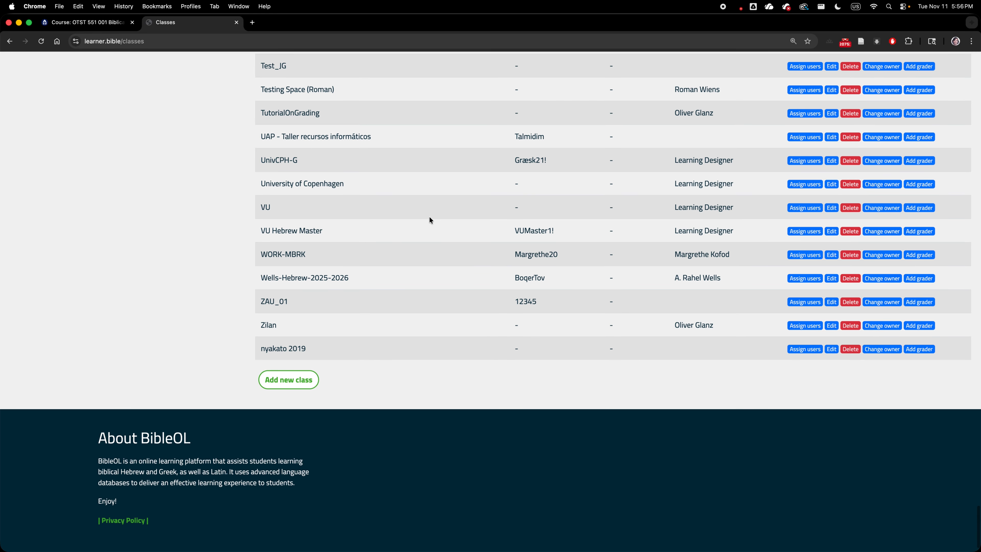
{"action": "key", "text": "super+f"}
{"action": "type", "text": "Beginne"}
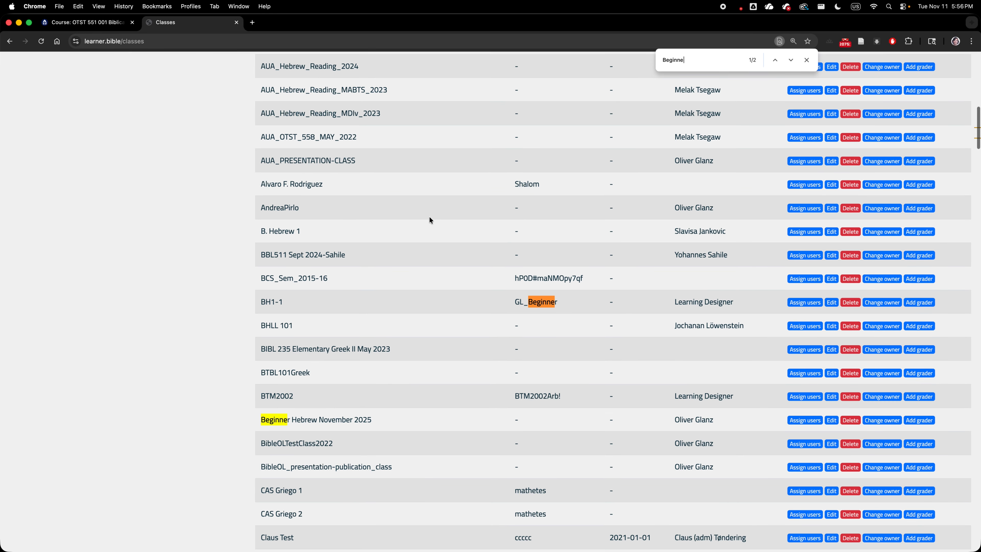
{"action": "type", "text": "r"}
{"action": "scroll", "coordinate": [356, 419], "scroll_direction": "down", "scroll_amount": 4}
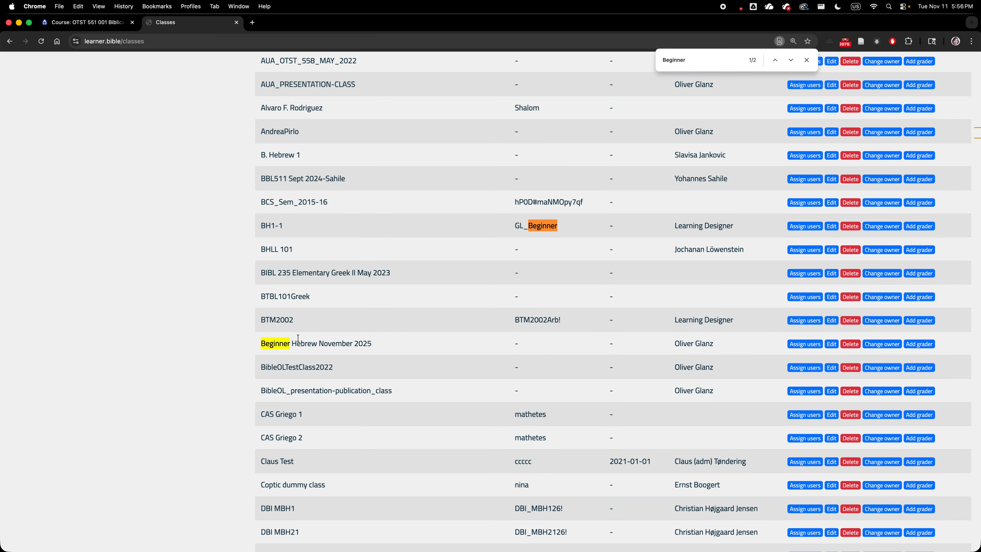
Step: Delete the Beginner Hebrew November 2025 class from the class list
{"action": "scroll", "coordinate": [295, 339], "scroll_direction": "up", "scroll_amount": 15}
{"action": "scroll", "coordinate": [303, 323], "scroll_direction": "up", "scroll_amount": 6}
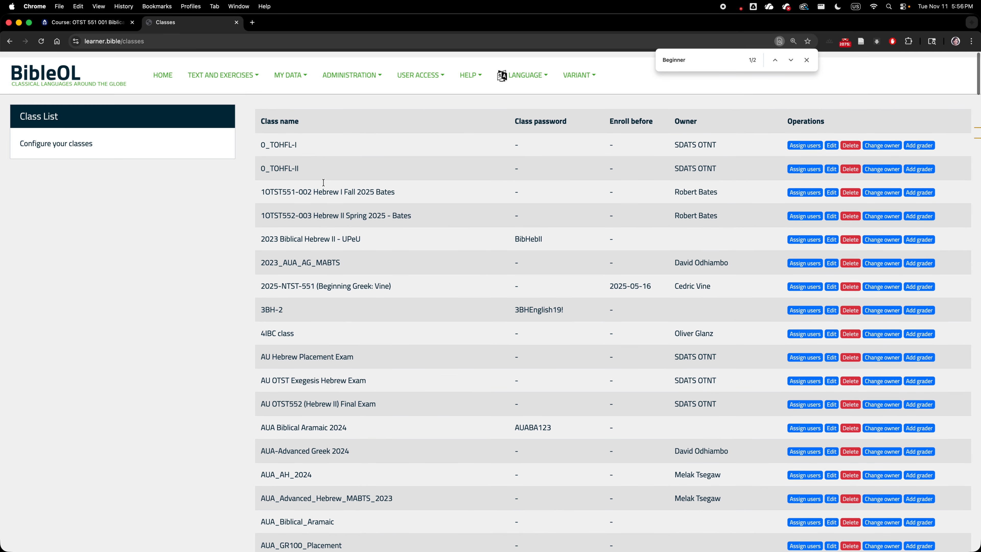
{"action": "scroll", "coordinate": [329, 197], "scroll_direction": "down", "scroll_amount": 2}
{"action": "scroll", "coordinate": [329, 195], "scroll_direction": "down", "scroll_amount": 10}
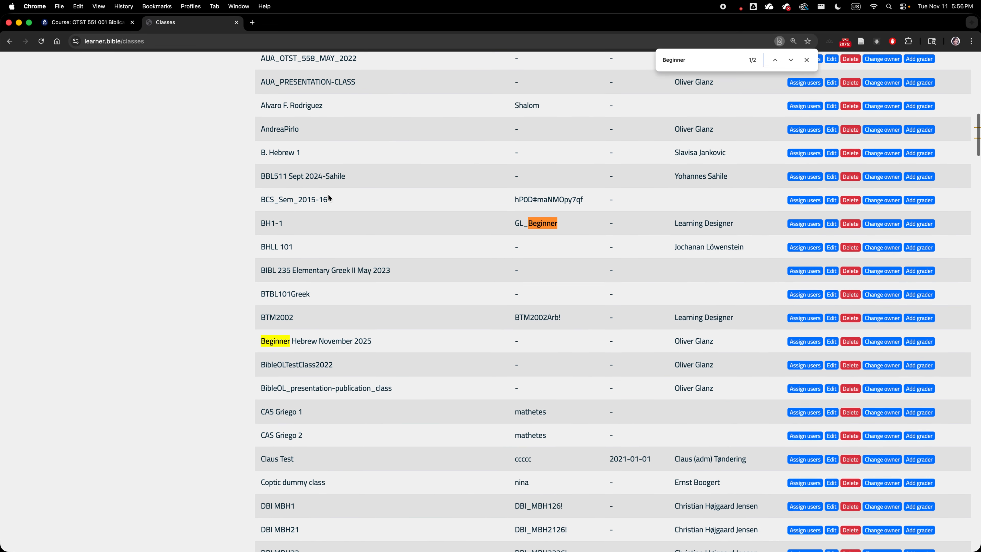
{"action": "left_click", "coordinate": [851, 262]}
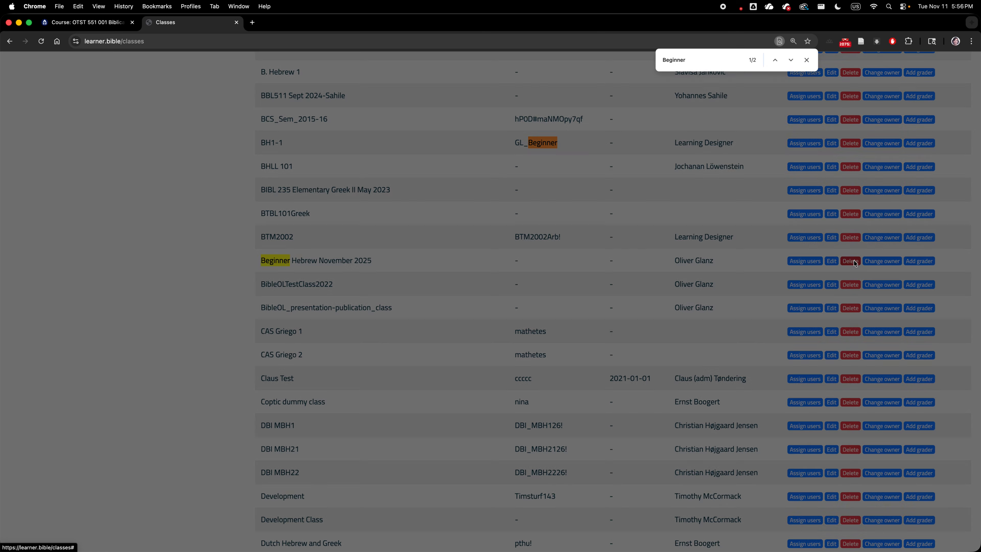
{"action": "left_click", "coordinate": [519, 173]}
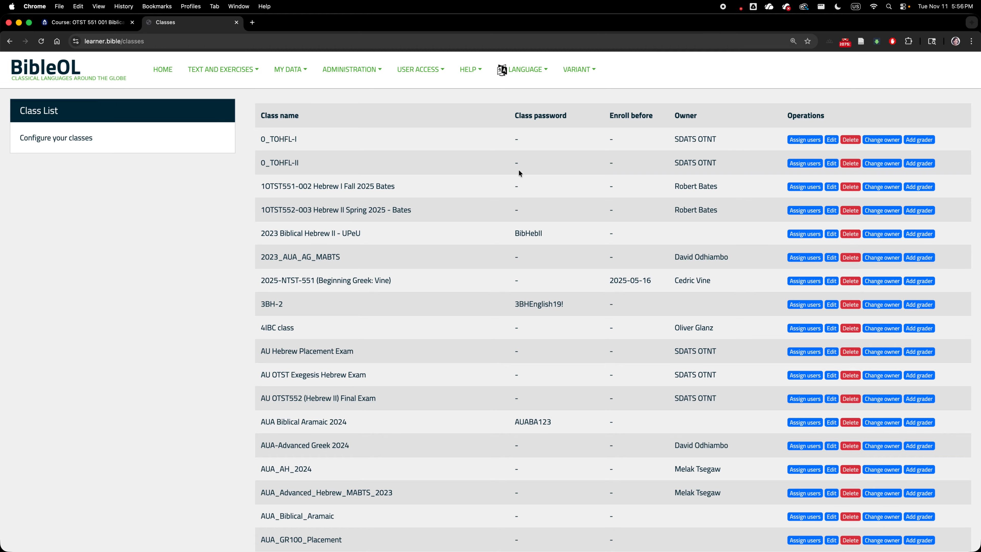
Step: Add a new class named 0_DemoClass, leaving the class password and the enrollment deadline blank
{"action": "scroll", "coordinate": [516, 174], "scroll_direction": "down", "scroll_amount": 15}
{"action": "scroll", "coordinate": [516, 178], "scroll_direction": "down", "scroll_amount": 20}
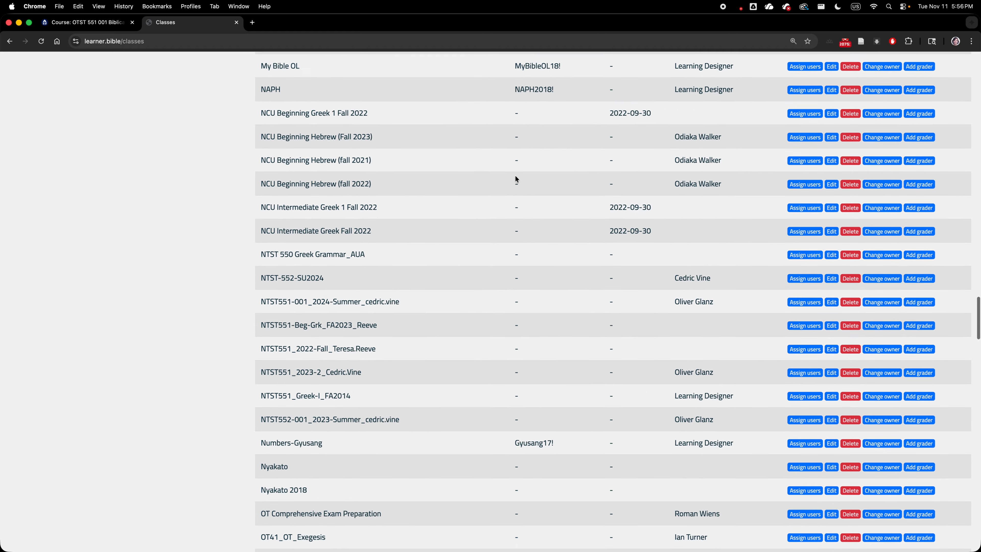
{"action": "scroll", "coordinate": [515, 179], "scroll_direction": "down", "scroll_amount": 3}
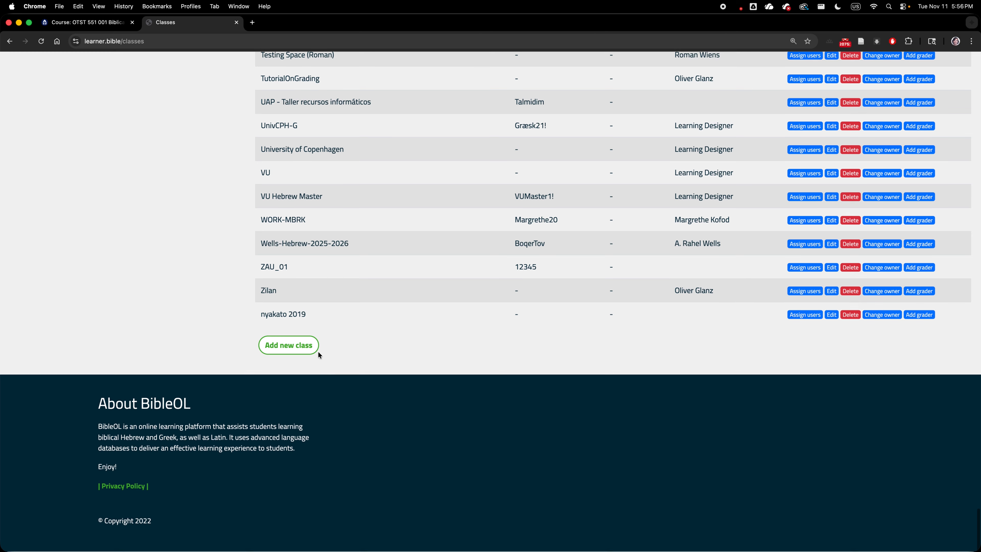
{"action": "left_click", "coordinate": [287, 344]}
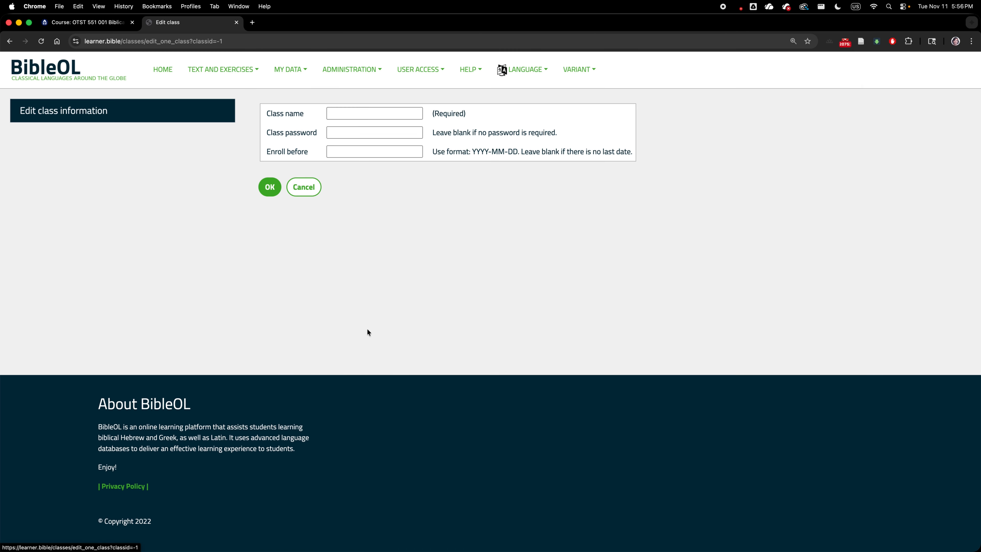
{"action": "left_click", "coordinate": [384, 113]}
{"action": "type", "text": "0_"}
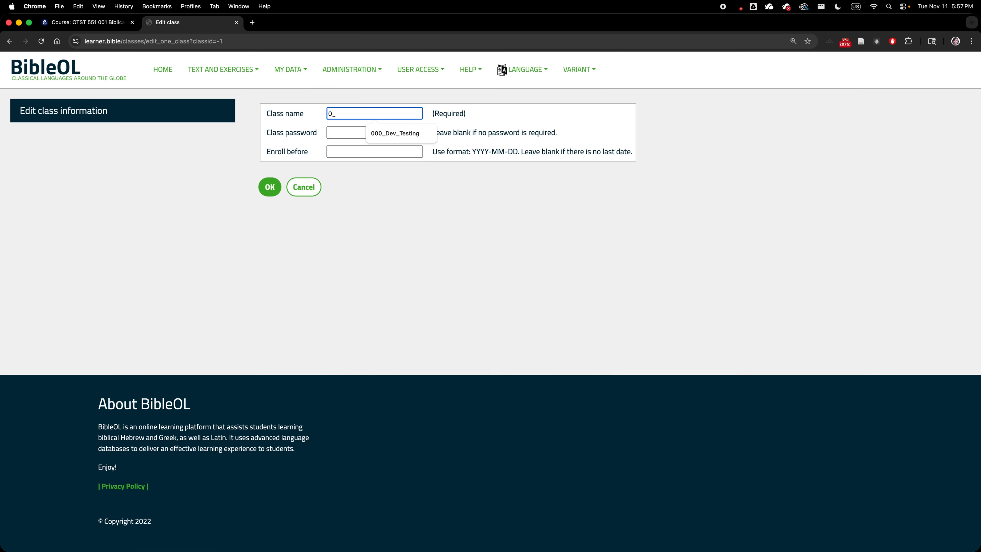
{"action": "type", "text": "DemoClass"}
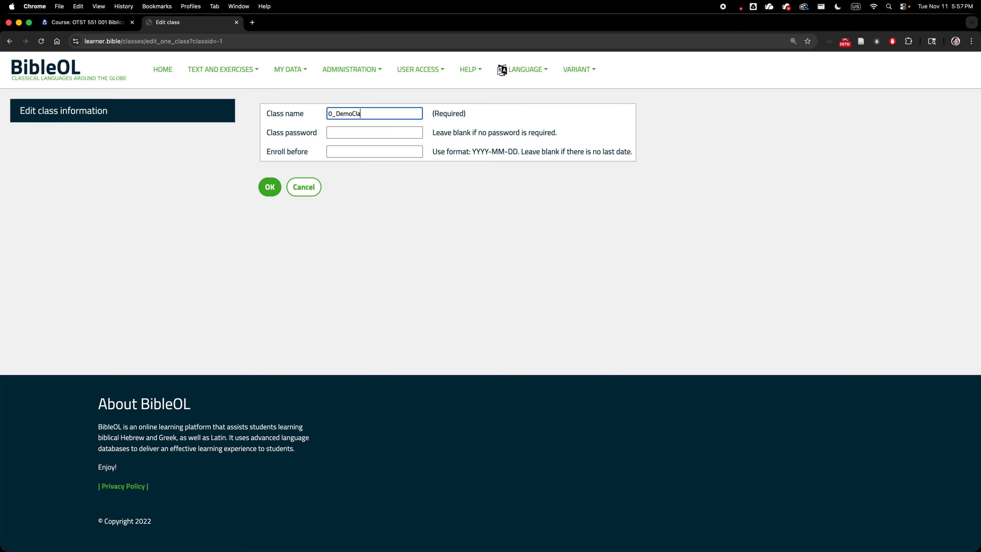
{"action": "left_click", "coordinate": [270, 188]}
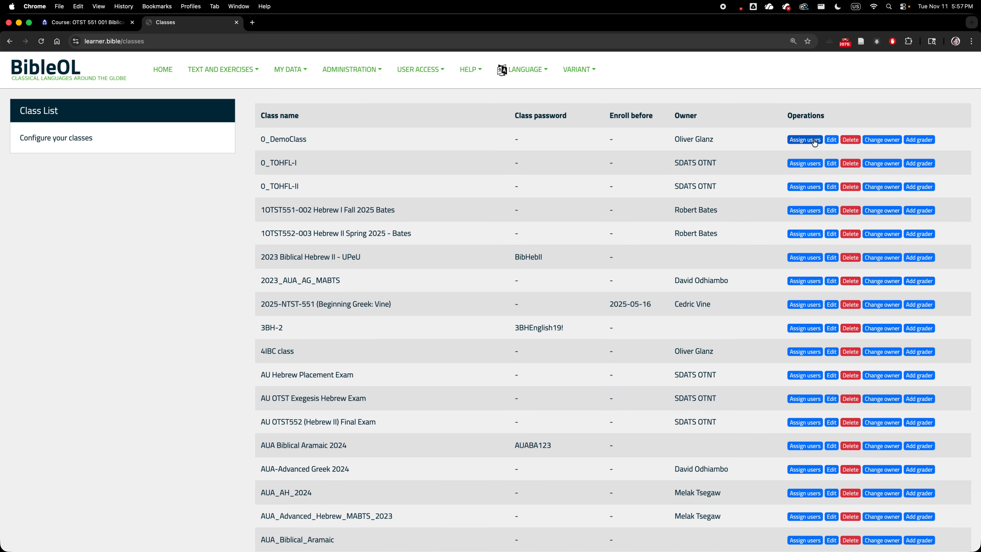
Step: Open the user assignment page of the 0_DemoClass class and search its list of users for studen
{"action": "scroll", "coordinate": [806, 140], "scroll_direction": "down", "scroll_amount": 1}
{"action": "left_click", "coordinate": [806, 140]}
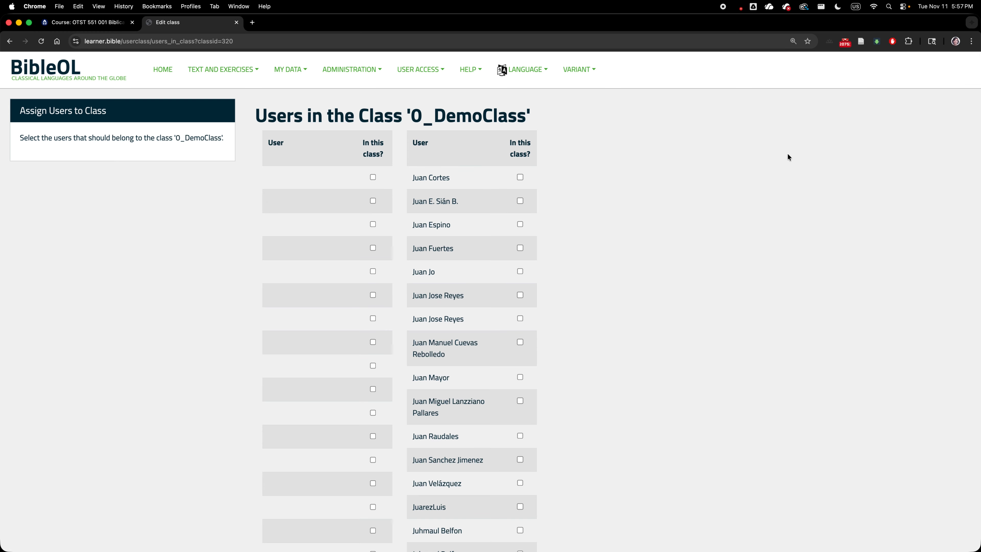
{"action": "scroll", "coordinate": [675, 237], "scroll_direction": "down", "scroll_amount": 10}
{"action": "scroll", "coordinate": [676, 236], "scroll_direction": "down", "scroll_amount": 20}
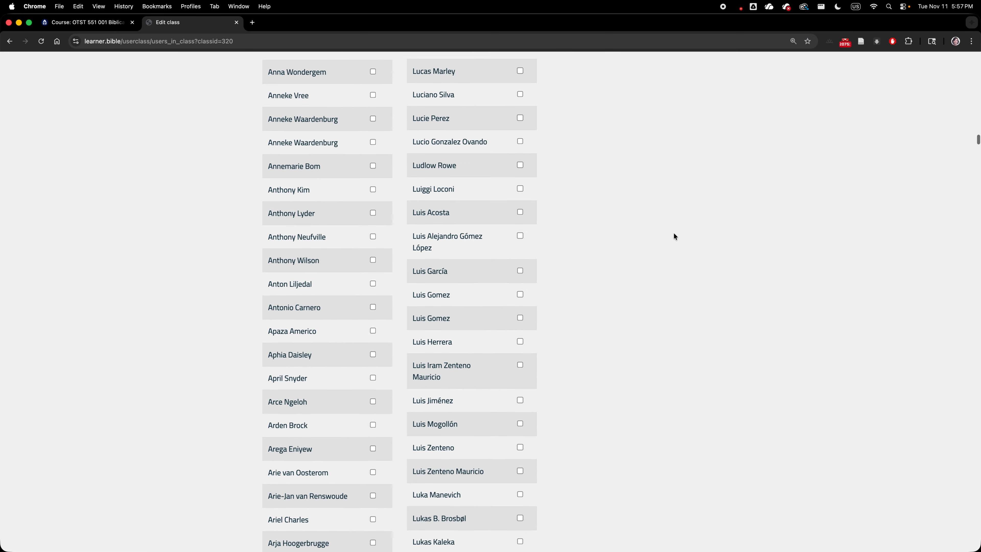
{"action": "scroll", "coordinate": [675, 237], "scroll_direction": "down", "scroll_amount": 15}
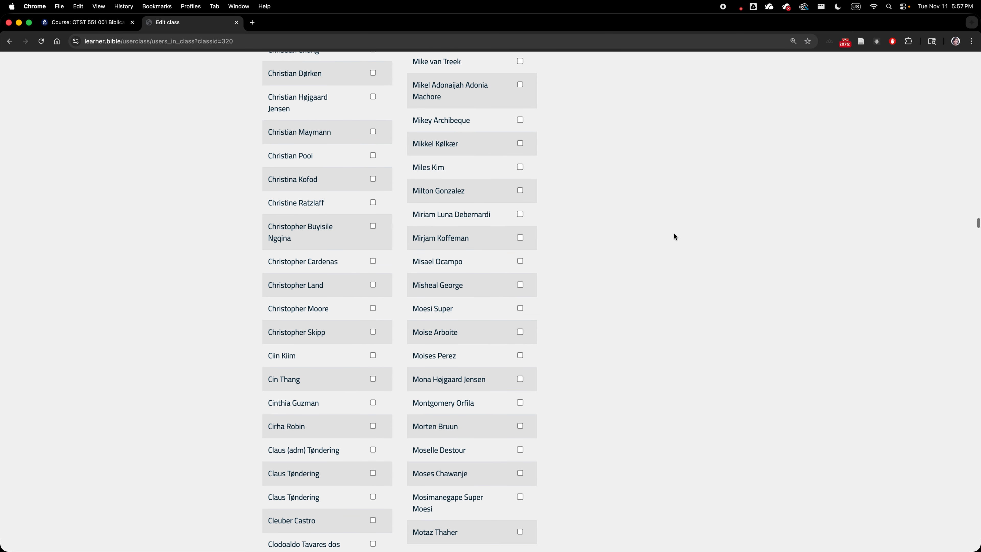
{"action": "key", "text": "super+f"}
{"action": "type", "text": "studen"}
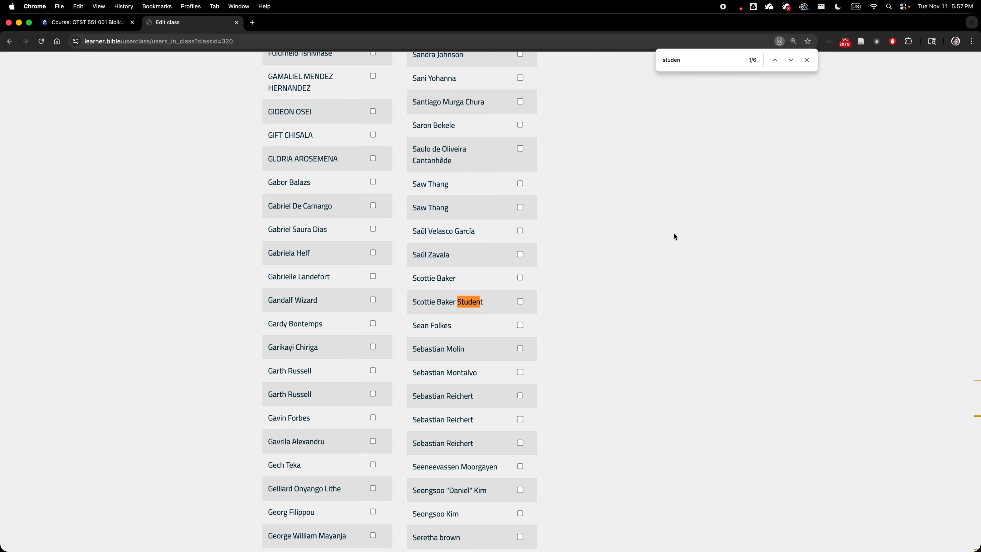
{"action": "scroll", "coordinate": [520, 303], "scroll_direction": "down", "scroll_amount": 1}
{"action": "left_click", "coordinate": [520, 300]}
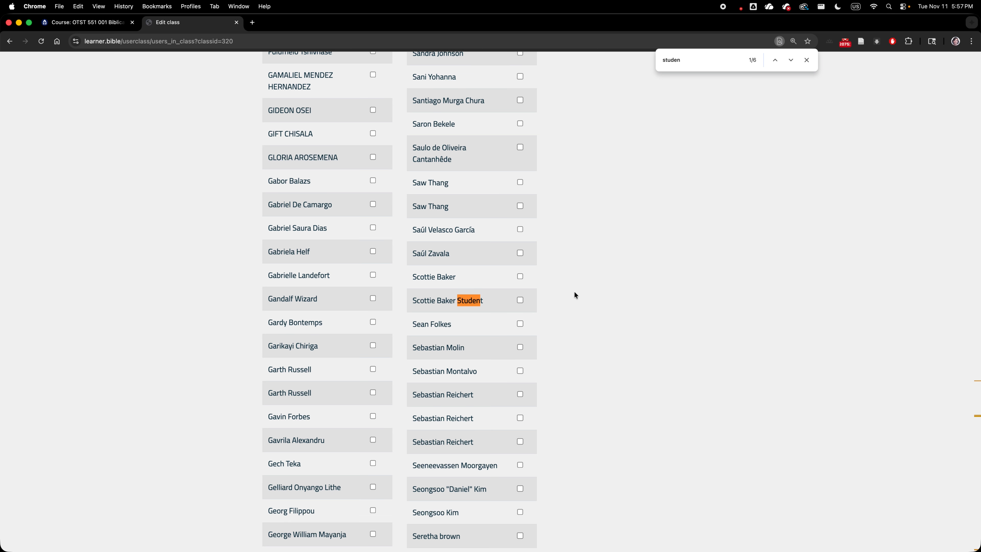
{"action": "scroll", "coordinate": [574, 292], "scroll_direction": "up", "scroll_amount": 15}
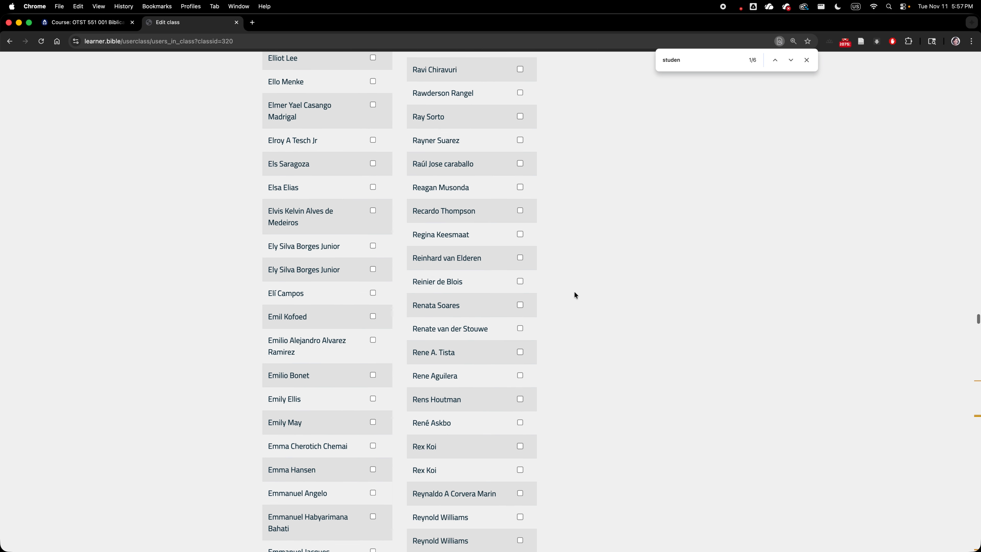
{"action": "scroll", "coordinate": [575, 295], "scroll_direction": "up", "scroll_amount": 20}
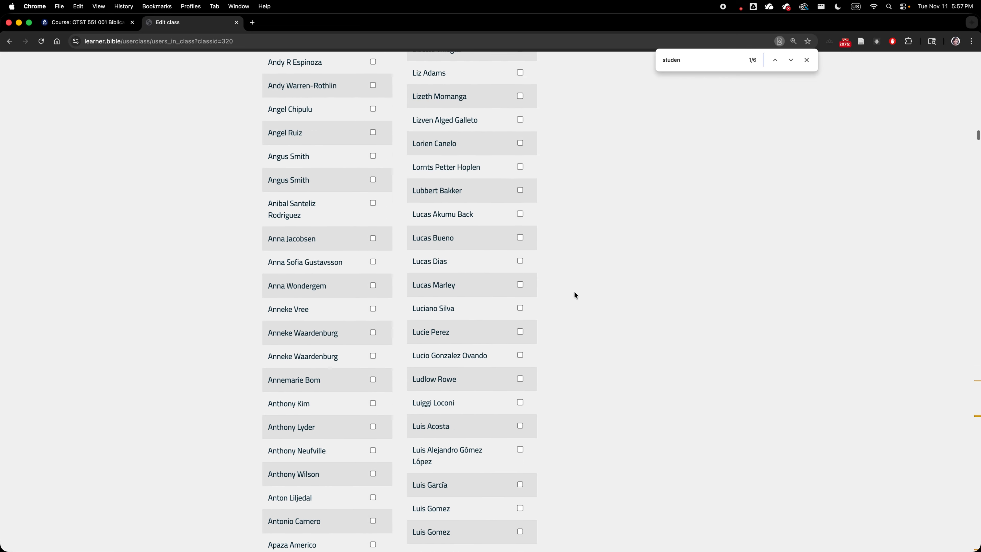
{"action": "scroll", "coordinate": [575, 294], "scroll_direction": "up", "scroll_amount": 5}
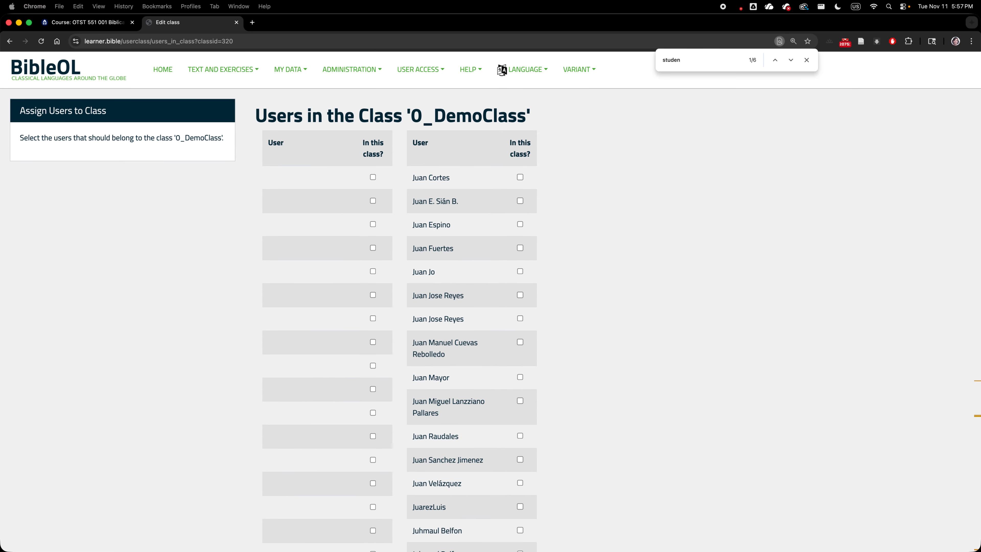
Step: Switch to the student account's incognito window, enroll in 0_DemoClass, and check the list of enrolled classes
{"action": "left_click_drag", "start_coordinate": [980, 101], "coordinate": [450, 78]}
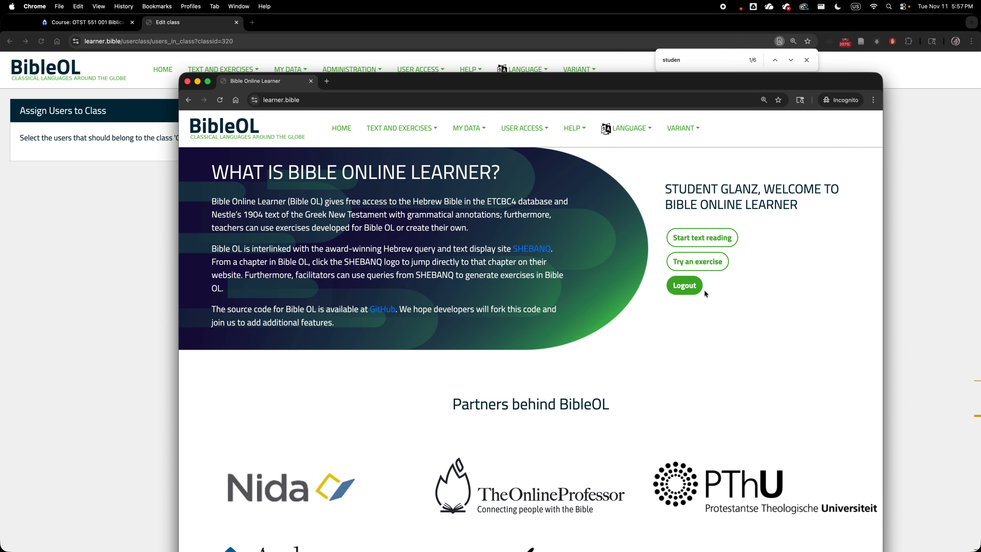
{"action": "left_click", "coordinate": [469, 132]}
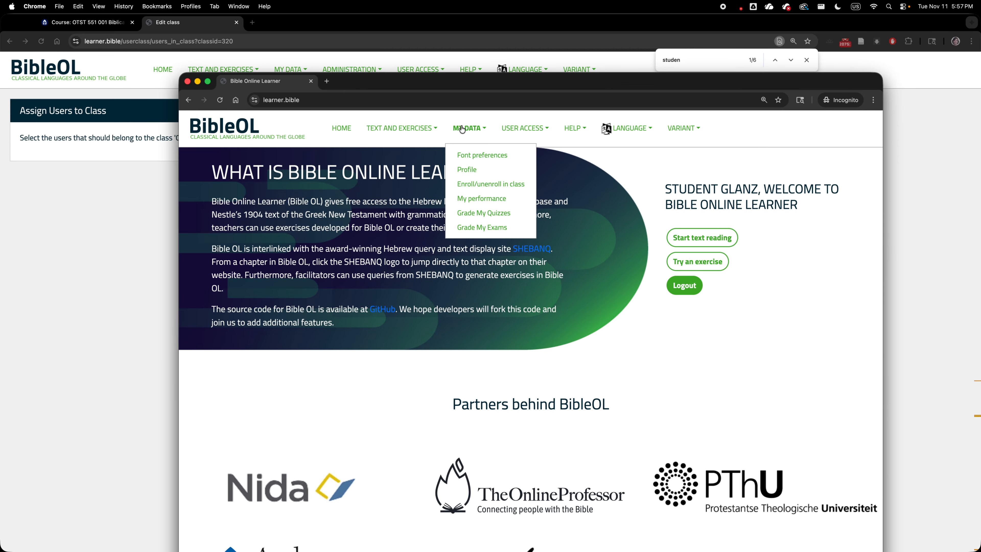
{"action": "left_click", "coordinate": [478, 184]}
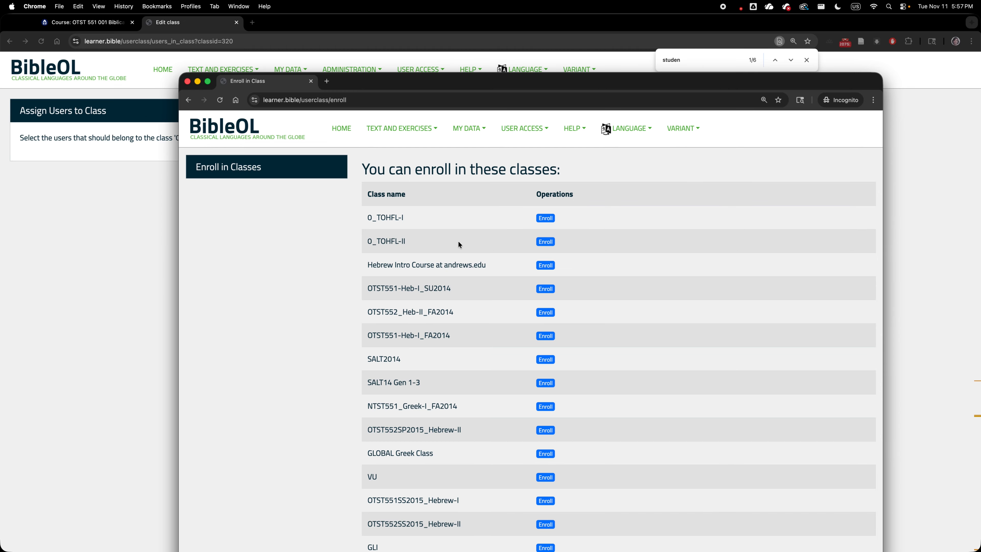
{"action": "scroll", "coordinate": [460, 244], "scroll_direction": "down", "scroll_amount": 15}
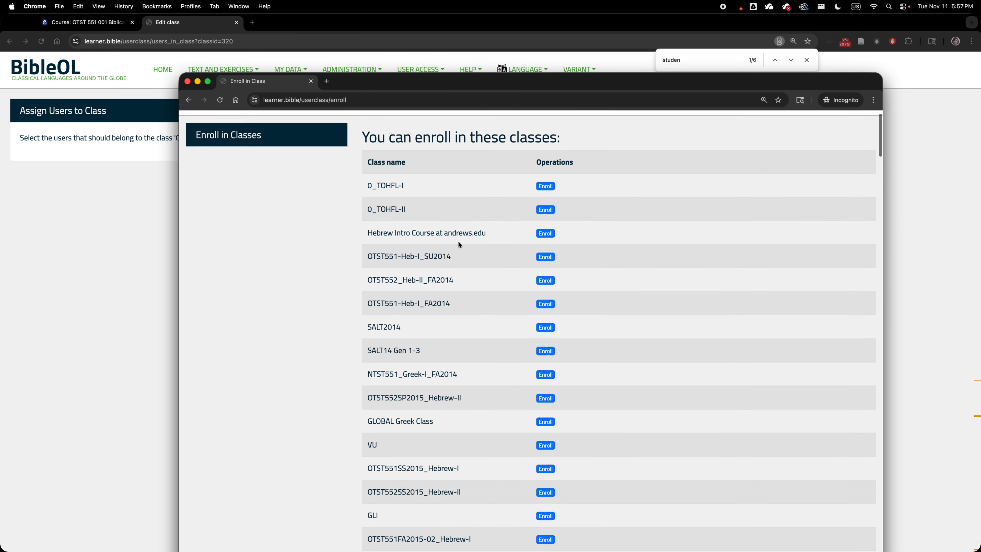
{"action": "scroll", "coordinate": [459, 244], "scroll_direction": "down", "scroll_amount": 20}
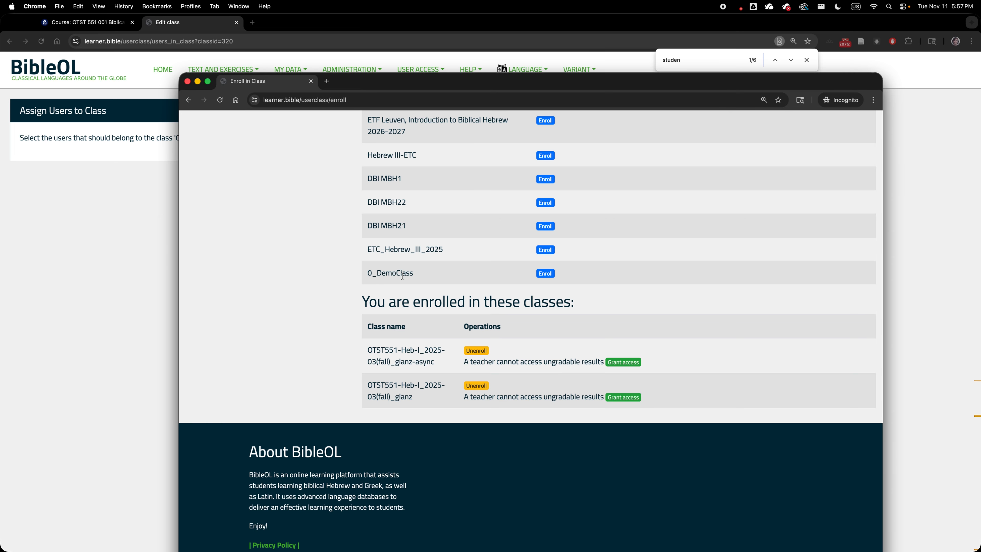
{"action": "left_click", "coordinate": [546, 274]}
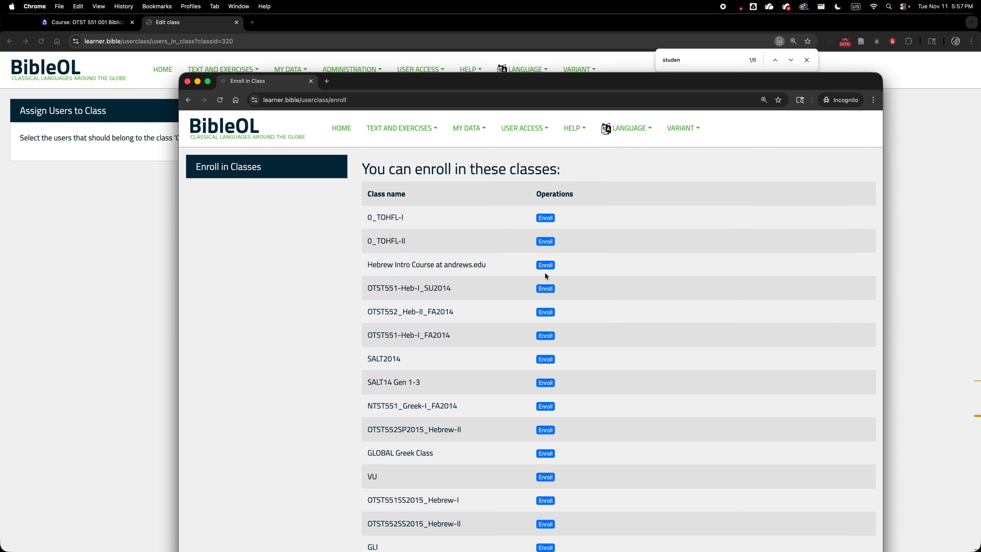
{"action": "scroll", "coordinate": [545, 276], "scroll_direction": "down", "scroll_amount": 20}
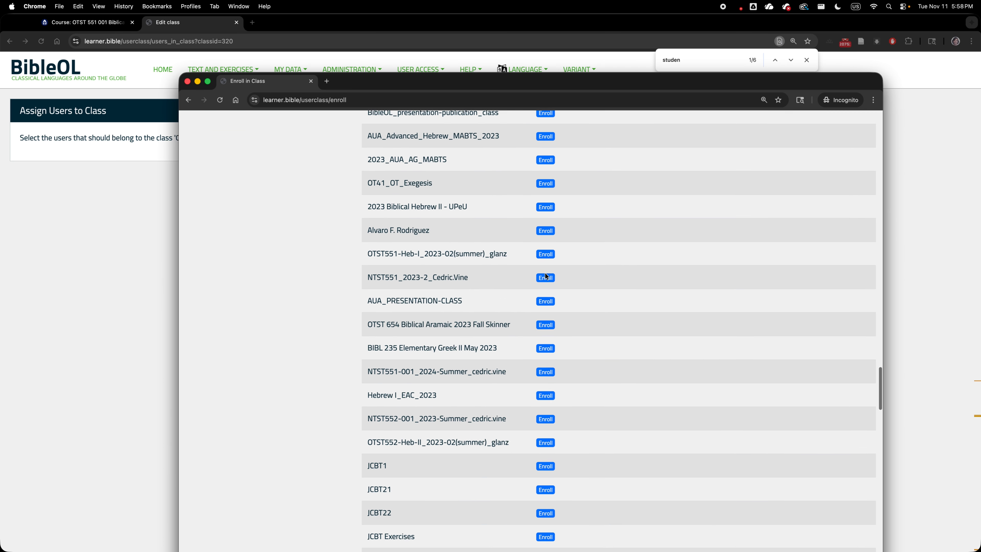
{"action": "scroll", "coordinate": [545, 273], "scroll_direction": "down", "scroll_amount": 10}
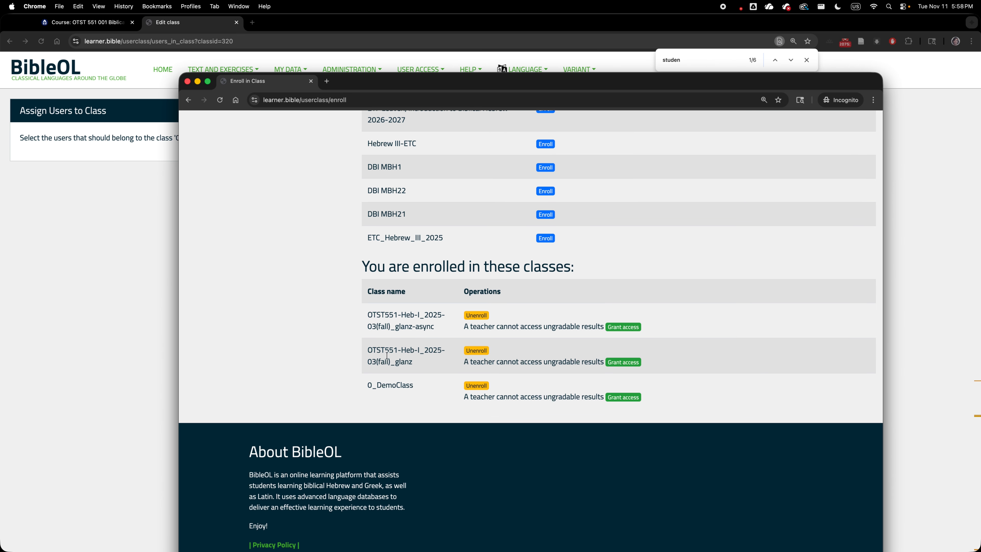
Step: Return to the teacher account's window and reopen the user assignment page of 0_DemoClass from the class list
{"action": "left_click_drag", "start_coordinate": [435, 82], "coordinate": [980, 286]}
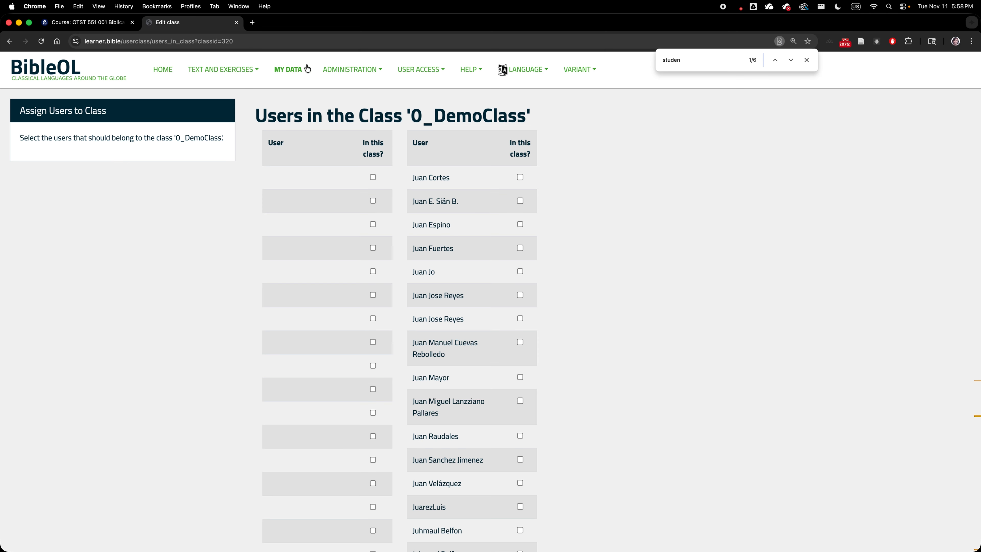
{"action": "left_click", "coordinate": [295, 68]}
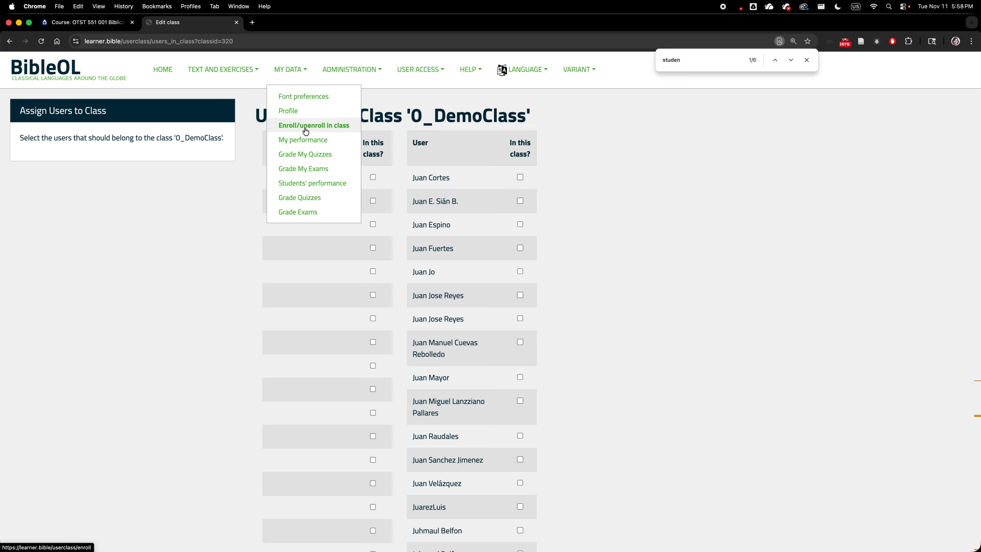
{"action": "left_click", "coordinate": [349, 70]}
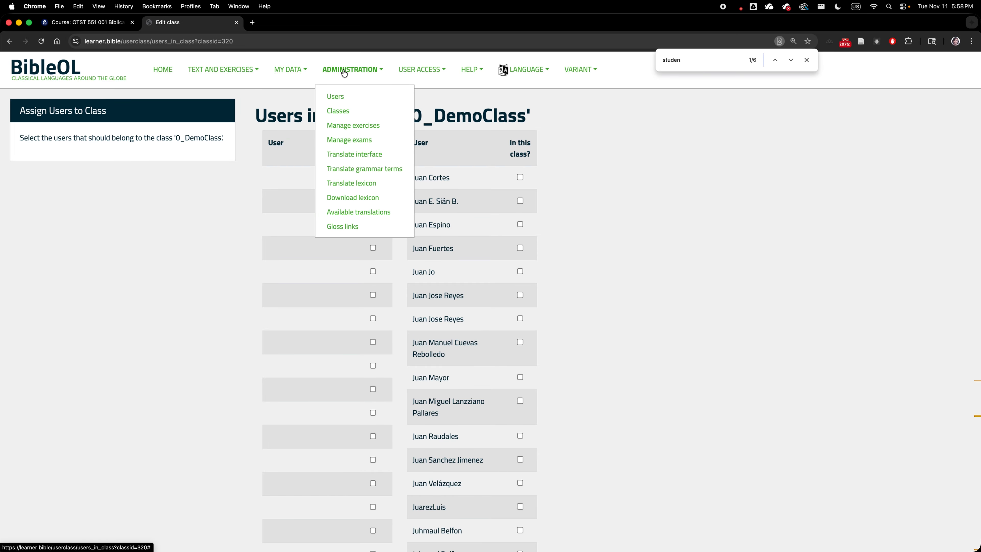
{"action": "left_click", "coordinate": [341, 111]}
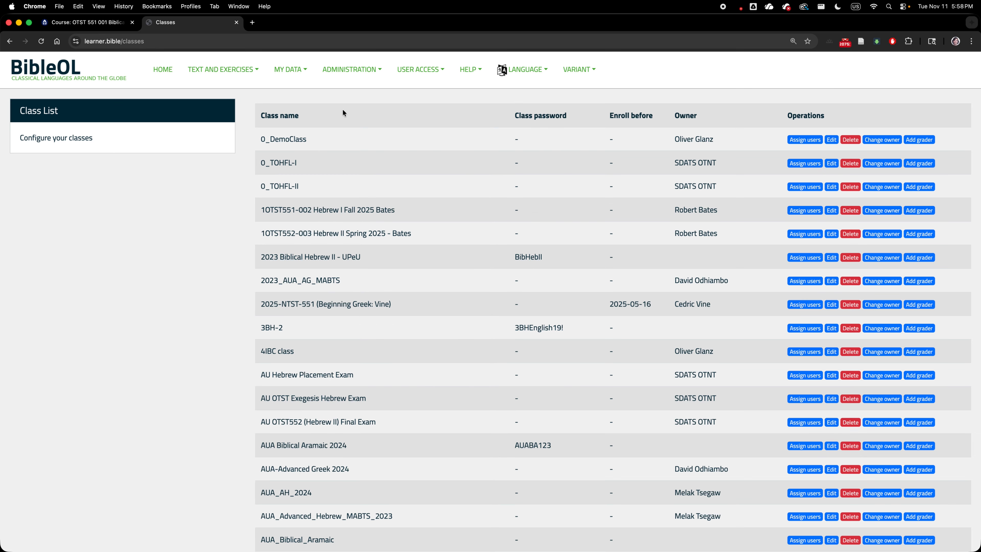
{"action": "left_click", "coordinate": [815, 142]}
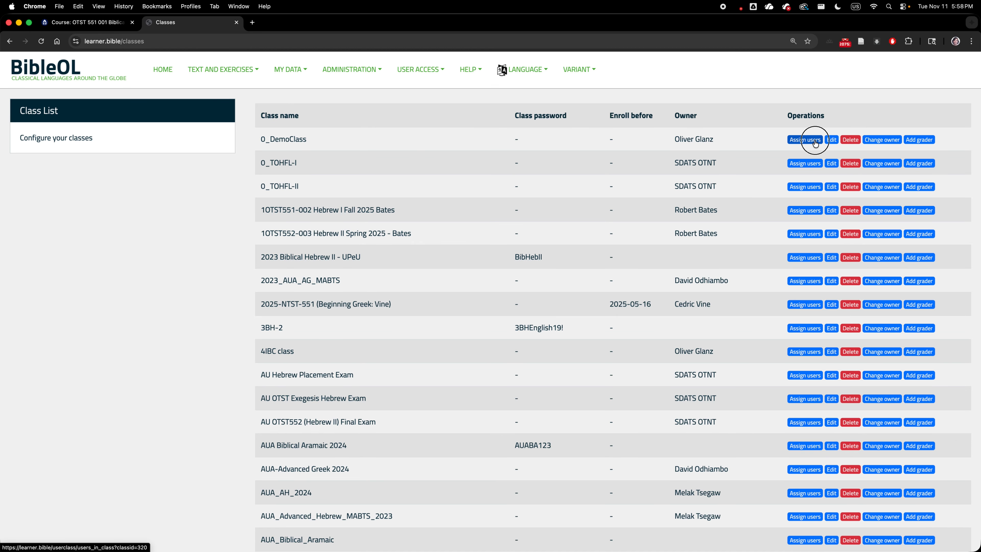
Step: Search the class's user list for studen to check whether the student account is assigned to it
{"action": "key", "text": "super+f"}
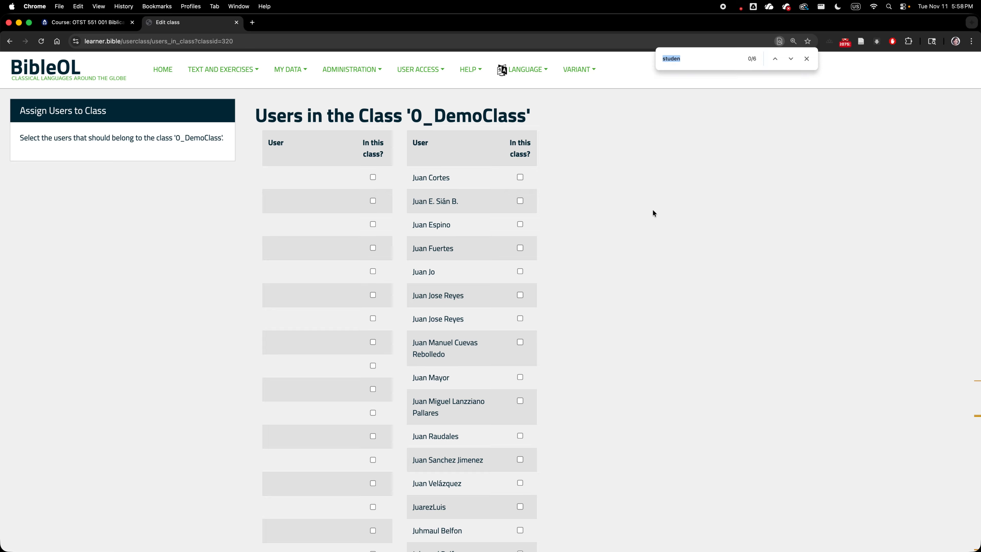
{"action": "type", "text": "studen"}
{"action": "key", "text": "Return"}
{"action": "key", "text": "Return"}
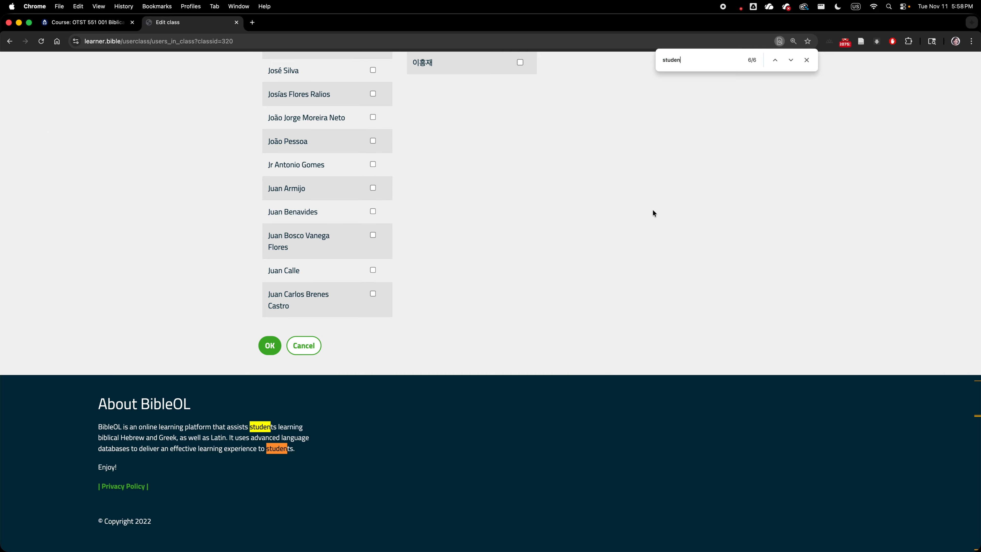
{"action": "key", "text": "Return"}
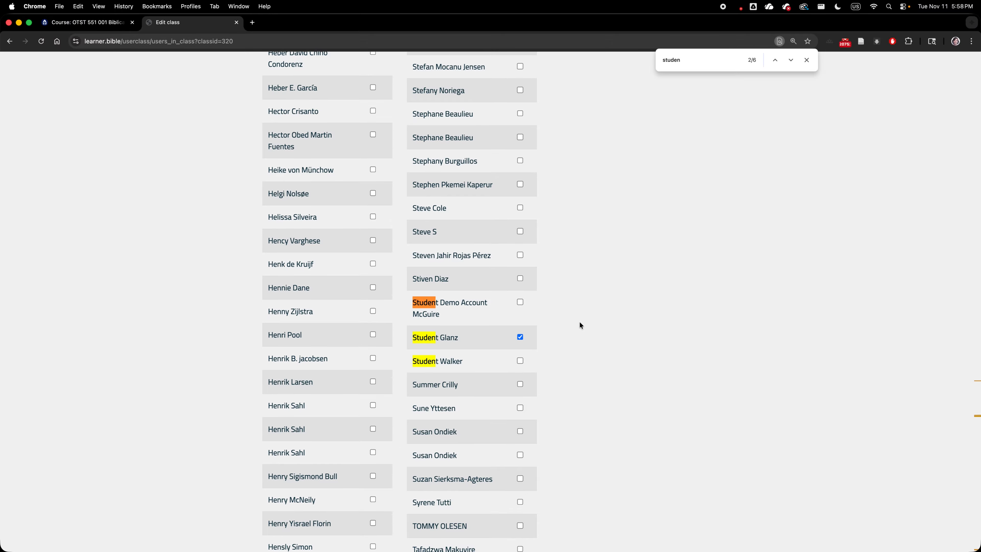
{"action": "scroll", "coordinate": [581, 326], "scroll_direction": "up", "scroll_amount": 20}
{"action": "scroll", "coordinate": [579, 326], "scroll_direction": "up", "scroll_amount": 20}
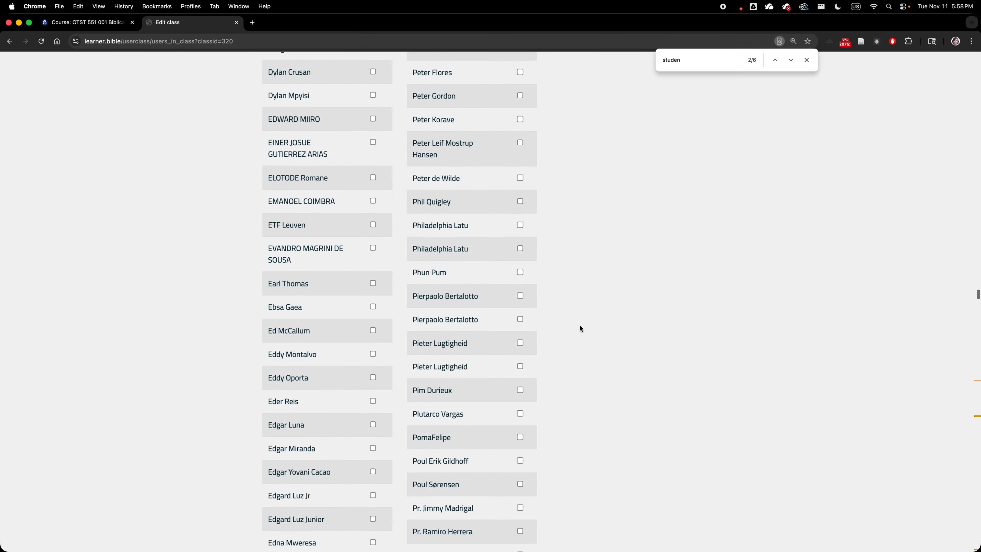
{"action": "scroll", "coordinate": [581, 328], "scroll_direction": "up", "scroll_amount": 20}
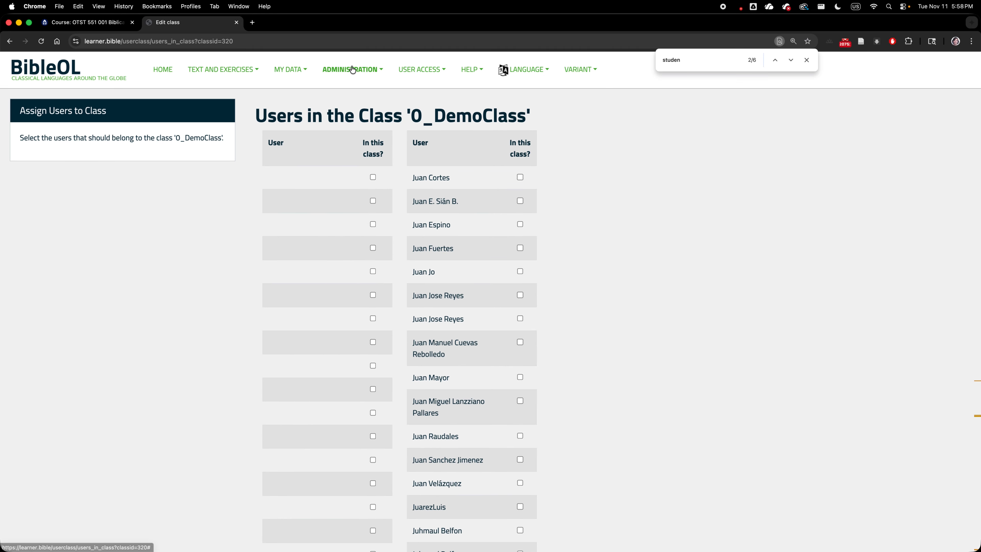
Step: Open the exercise management page and go into the Andrews University folder
{"action": "left_click", "coordinate": [351, 69]}
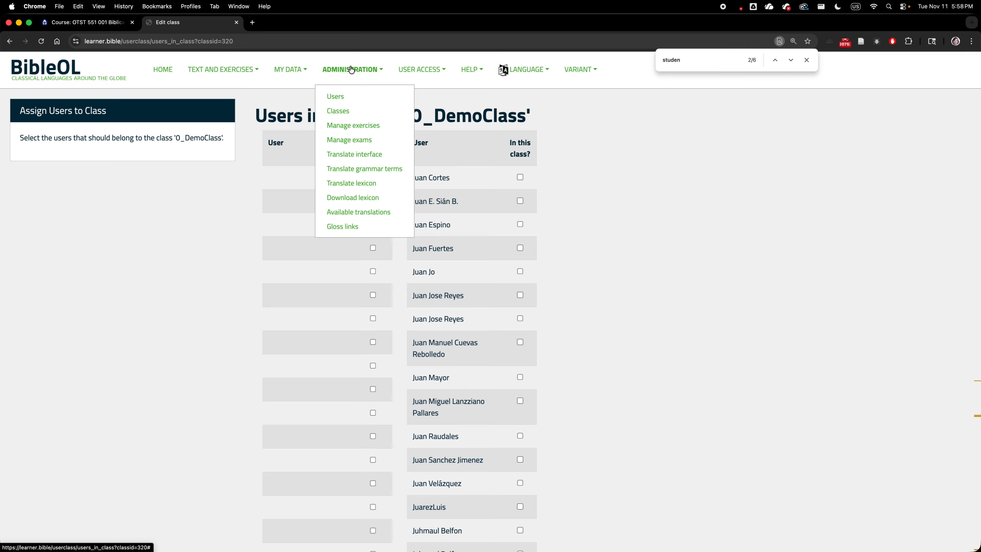
{"action": "left_click", "coordinate": [350, 126]}
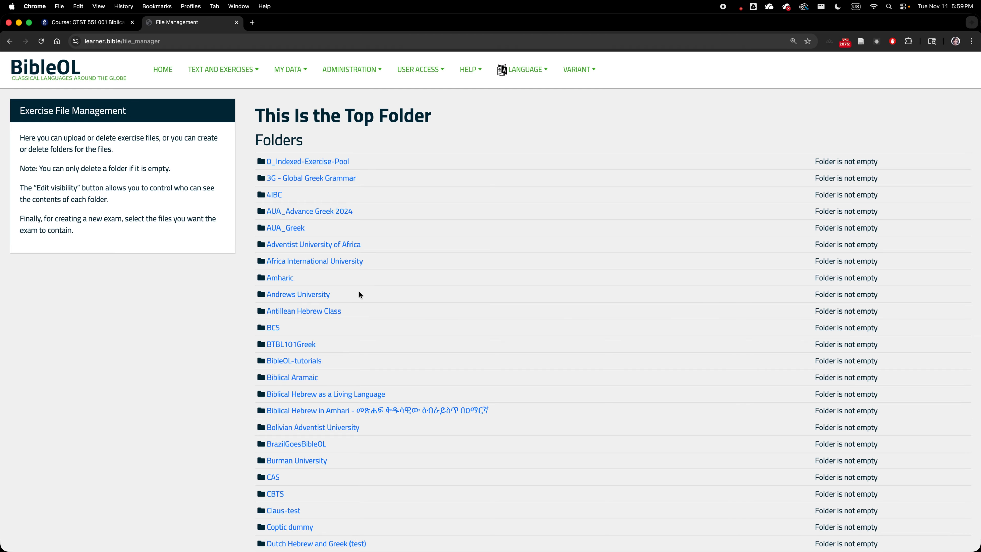
{"action": "scroll", "coordinate": [358, 295], "scroll_direction": "down", "scroll_amount": 2}
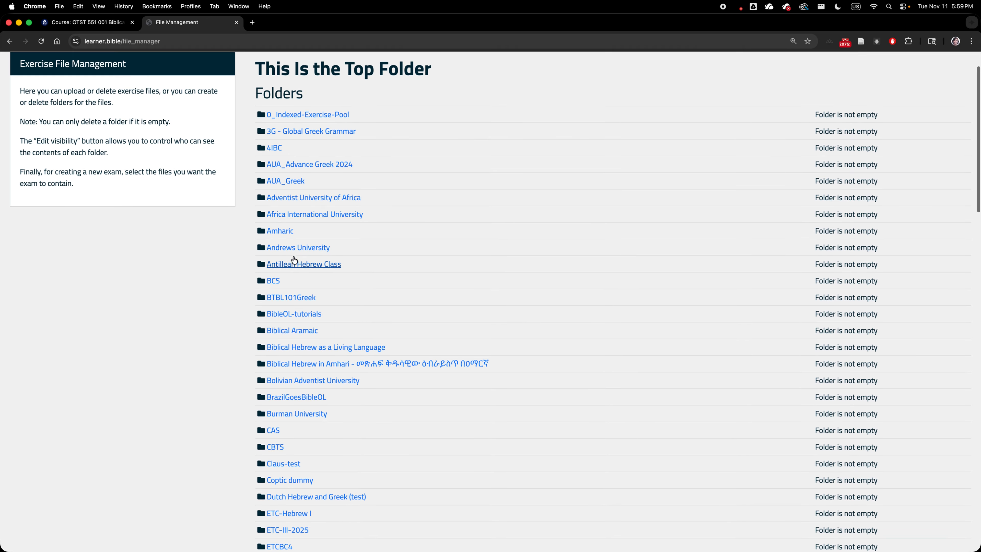
{"action": "left_click", "coordinate": [291, 247]}
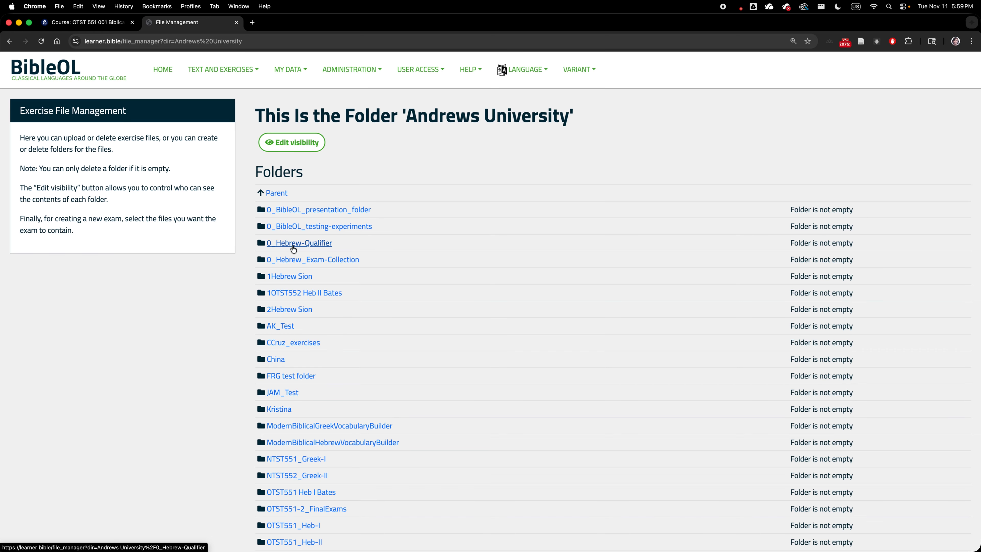
Step: Create a folder named 0_DummyFolder inside the Andrews University folder
{"action": "scroll", "coordinate": [293, 249], "scroll_direction": "down", "scroll_amount": 15}
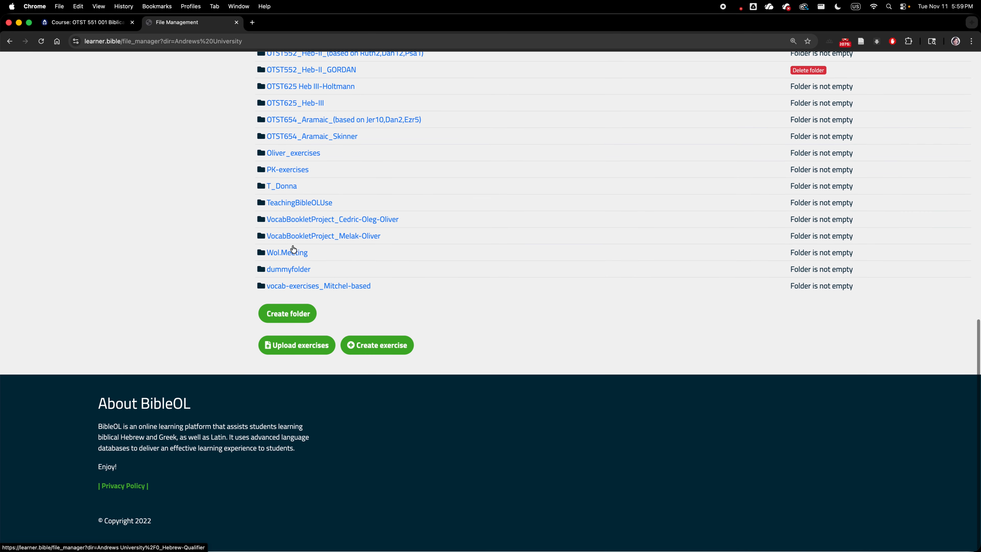
{"action": "left_click", "coordinate": [284, 314]}
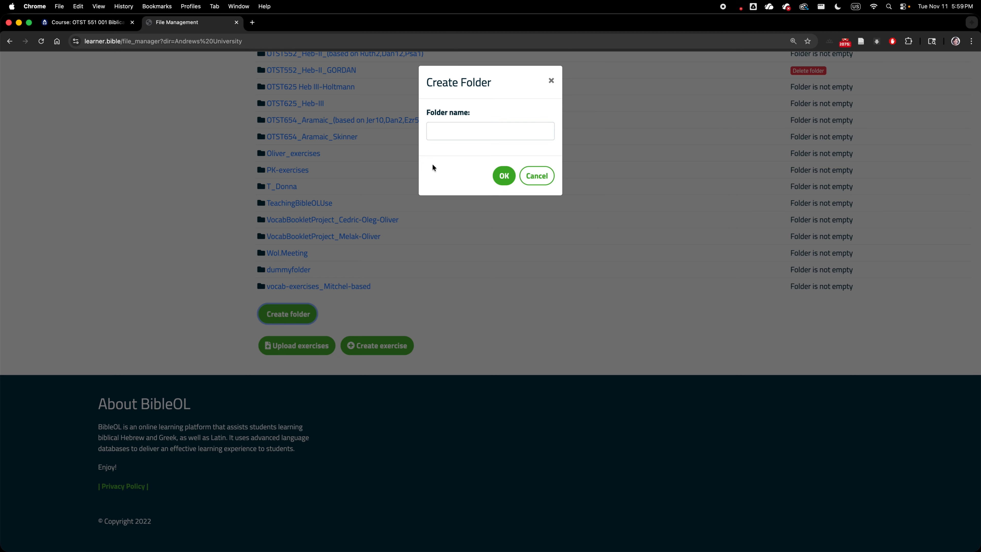
{"action": "left_click", "coordinate": [502, 127]}
{"action": "type", "text": "0_"}
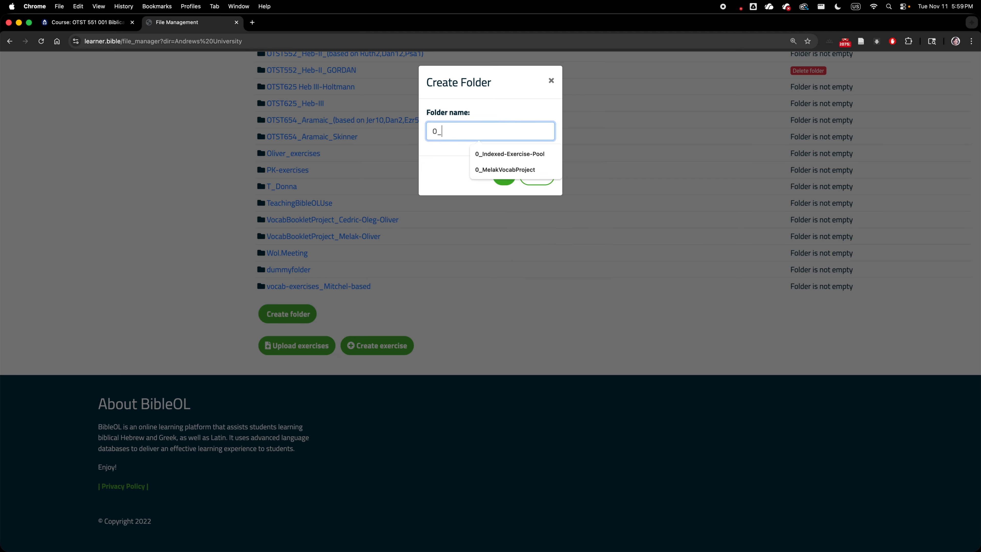
{"action": "type", "text": "DummyF"}
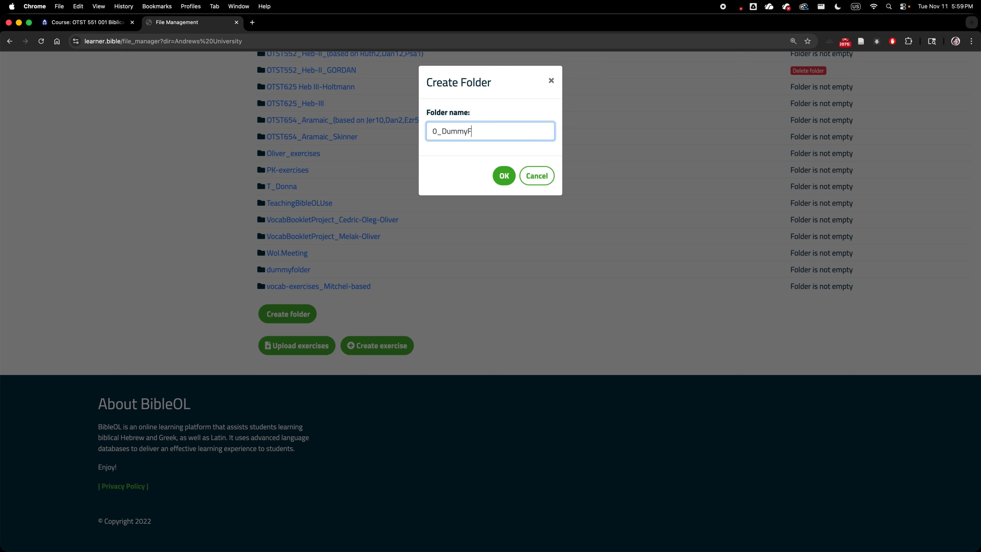
{"action": "type", "text": "older"}
{"action": "left_click", "coordinate": [503, 176]}
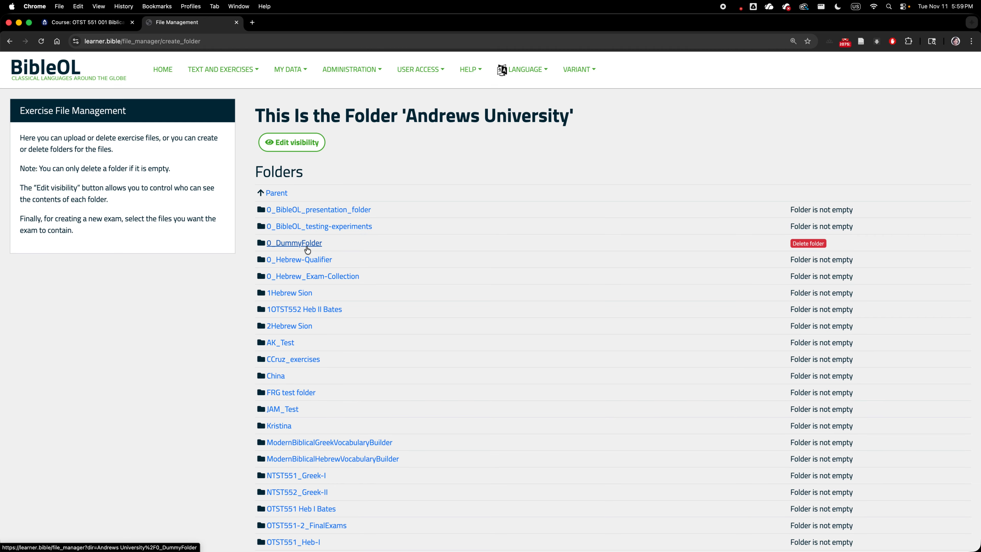
Step: Open 0_DummyFolder and edit its visibility so that the class 0_DemoClass uses the folder
{"action": "left_click", "coordinate": [307, 246]}
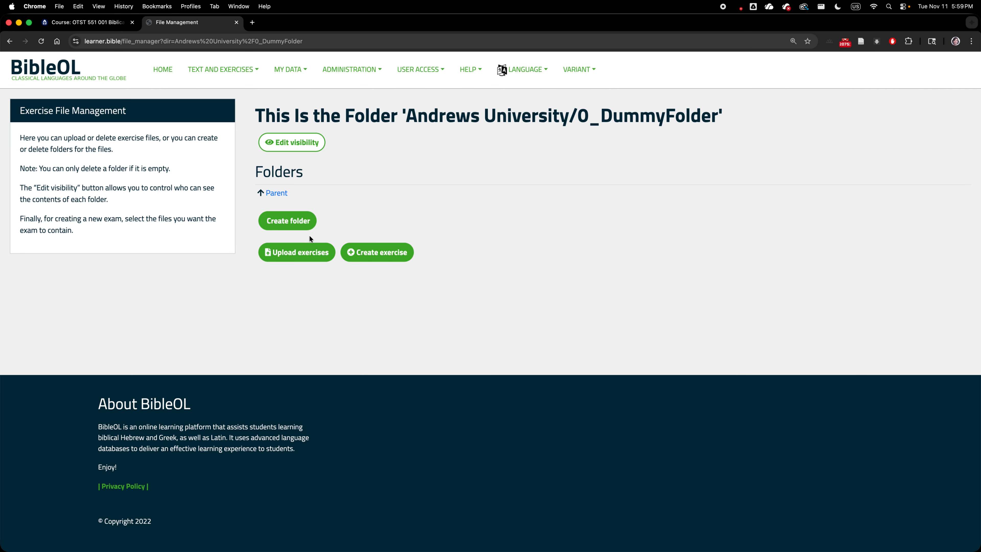
{"action": "left_click", "coordinate": [301, 143]}
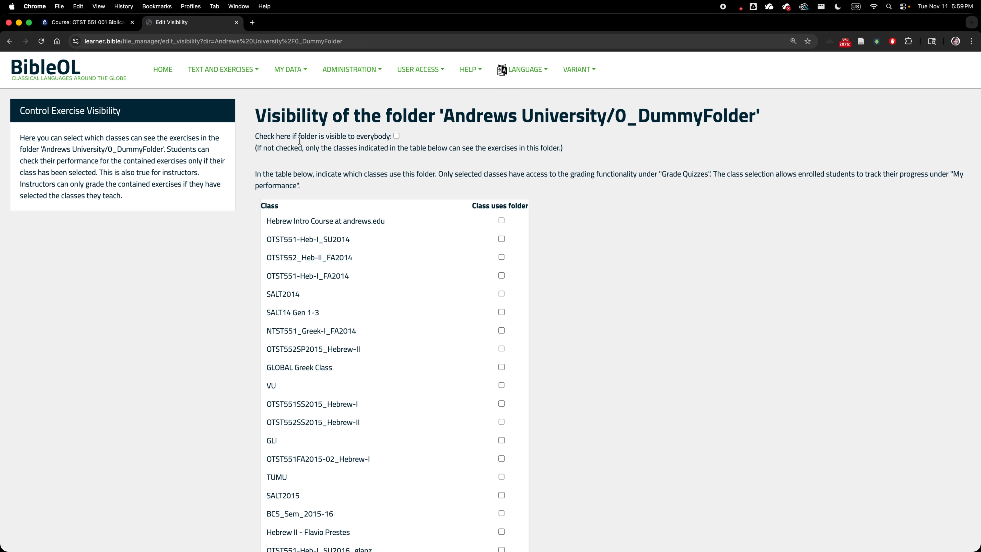
{"action": "scroll", "coordinate": [642, 269], "scroll_direction": "down", "scroll_amount": 20}
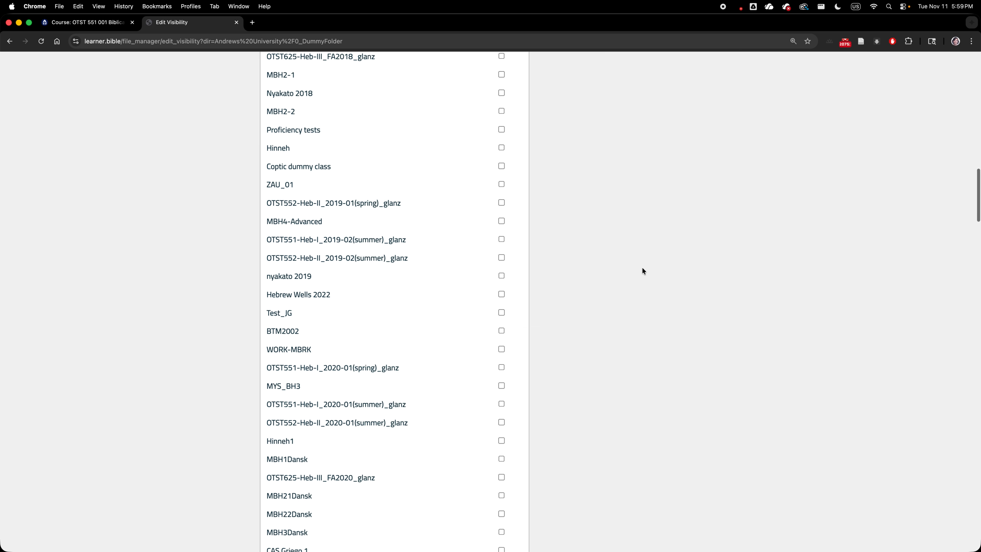
{"action": "scroll", "coordinate": [642, 271], "scroll_direction": "down", "scroll_amount": 15}
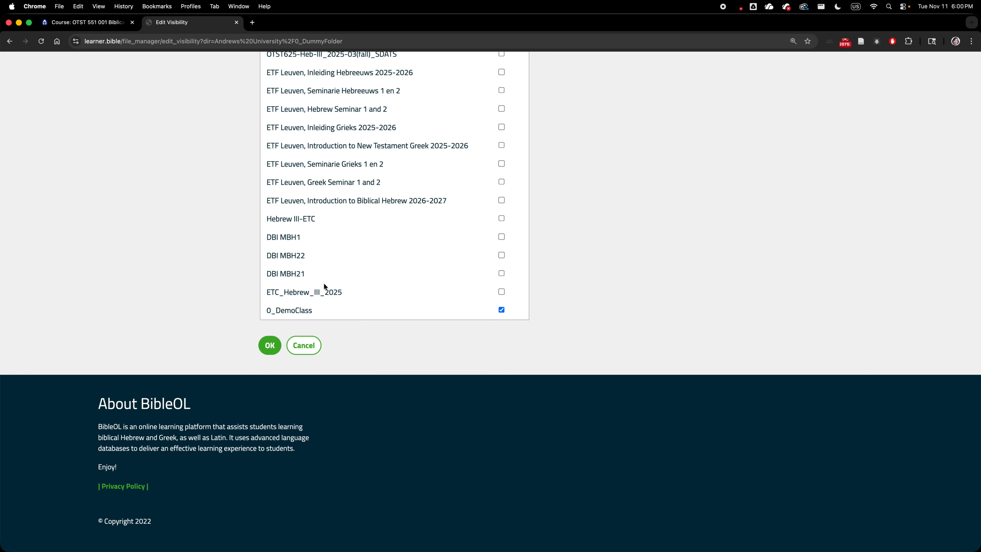
{"action": "scroll", "coordinate": [270, 307], "scroll_direction": "up", "scroll_amount": 20}
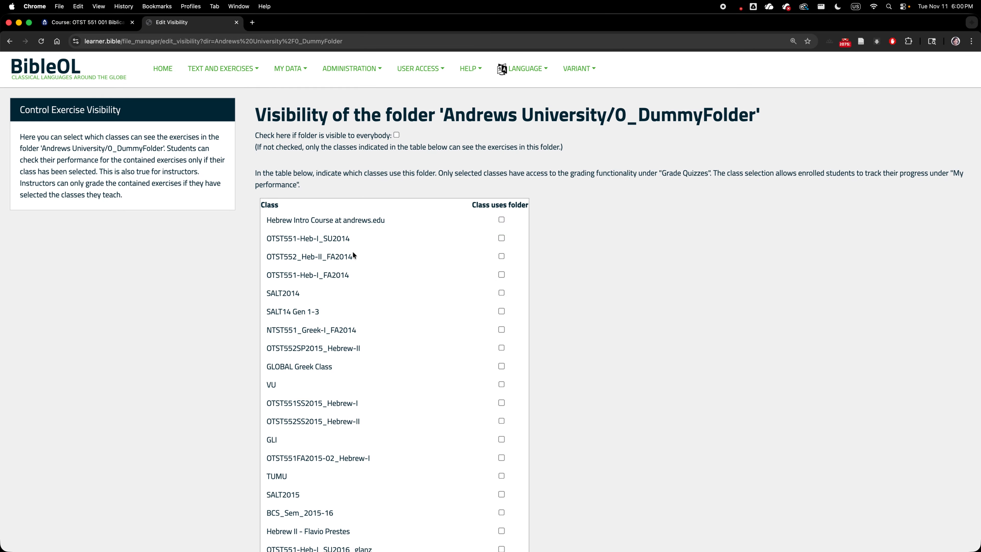
{"action": "scroll", "coordinate": [353, 253], "scroll_direction": "down", "scroll_amount": 20}
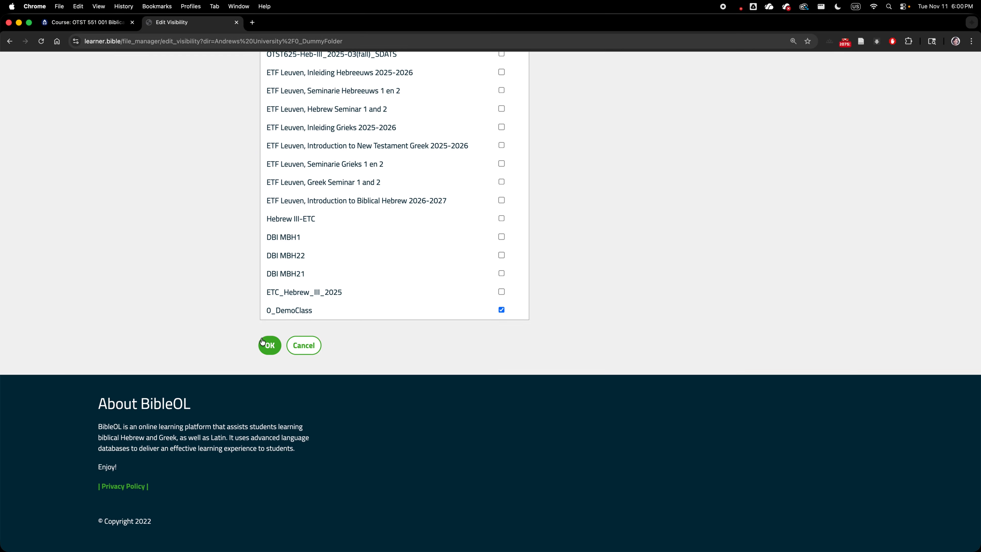
{"action": "left_click", "coordinate": [271, 345]}
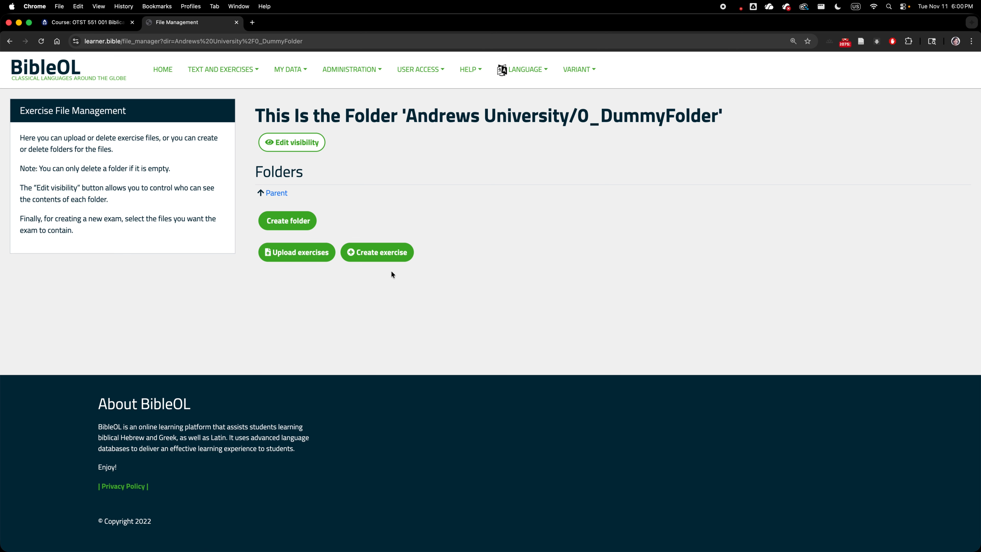
Step: Create a new exercise in 0_DummyFolder based on the Hebrew (ETCBC4, OT) database
{"action": "left_click", "coordinate": [374, 253]}
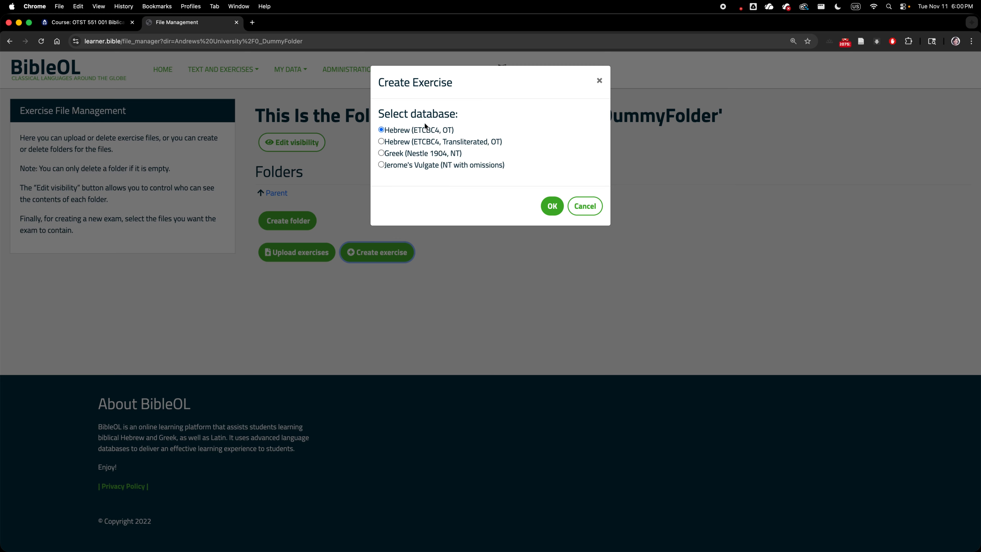
{"action": "left_click", "coordinate": [380, 153]}
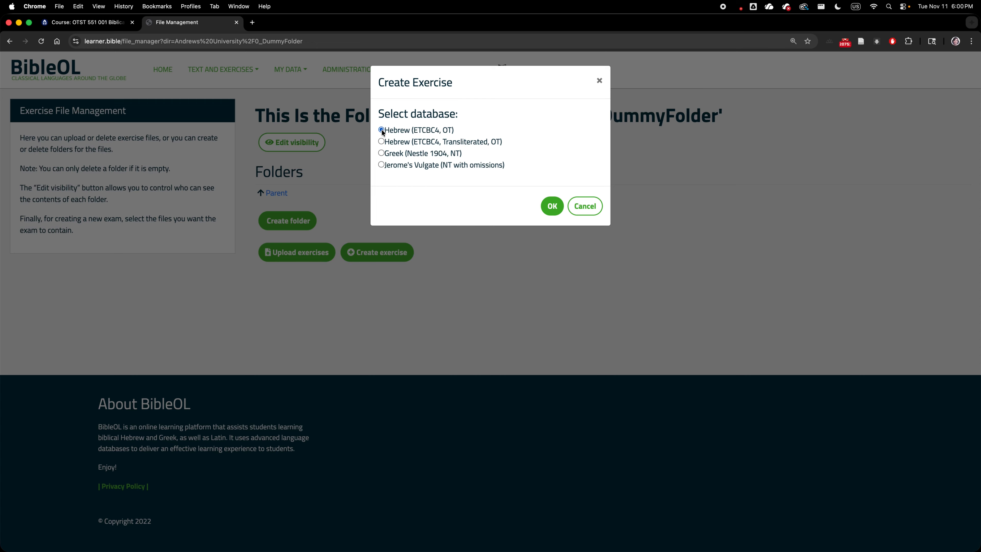
{"action": "left_click", "coordinate": [553, 207]}
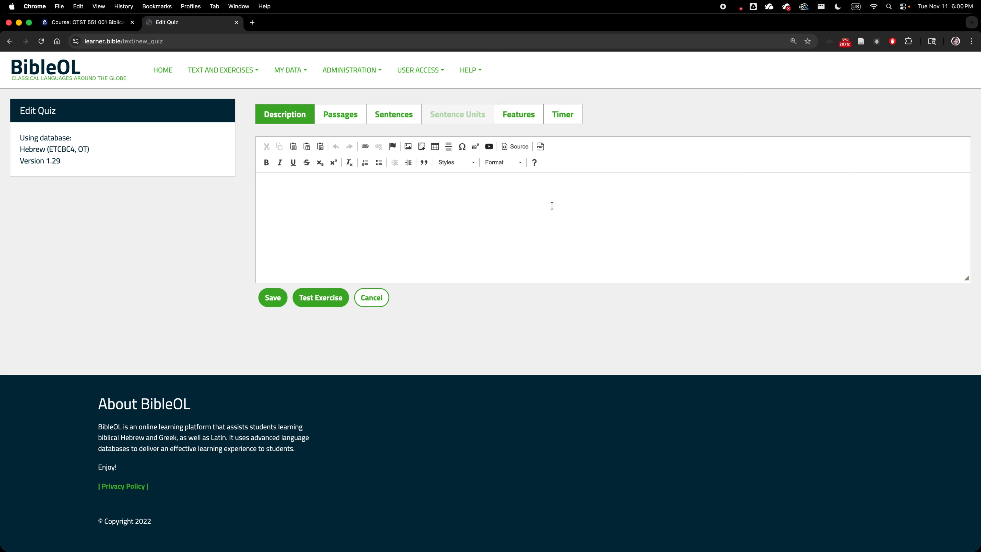
Step: Enter "This is a simple vocab Exercise" as the exercise description and format it as Heading 1
{"action": "left_click", "coordinate": [483, 201]}
{"action": "type", "text": "This is a simple vocab Exercise"}
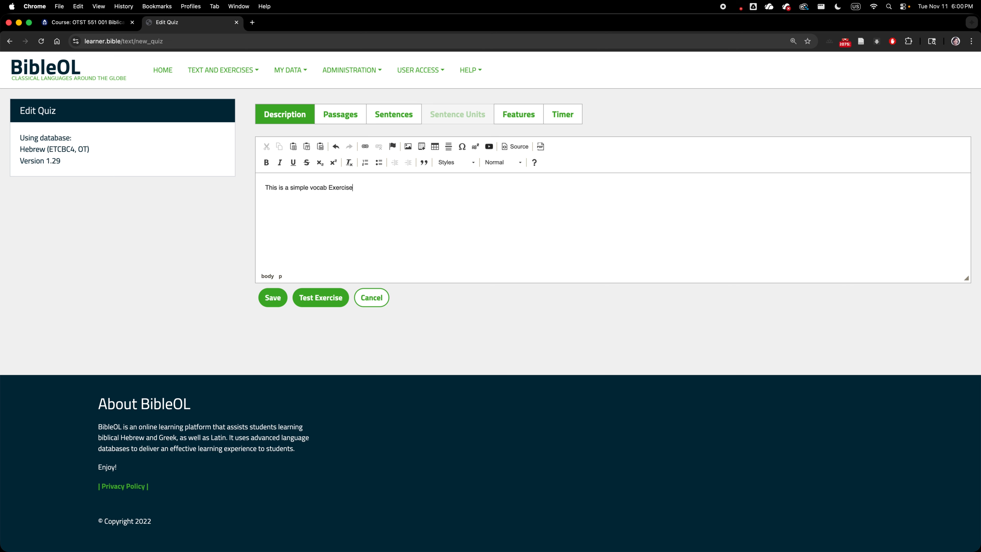
{"action": "left_click", "coordinate": [509, 165]}
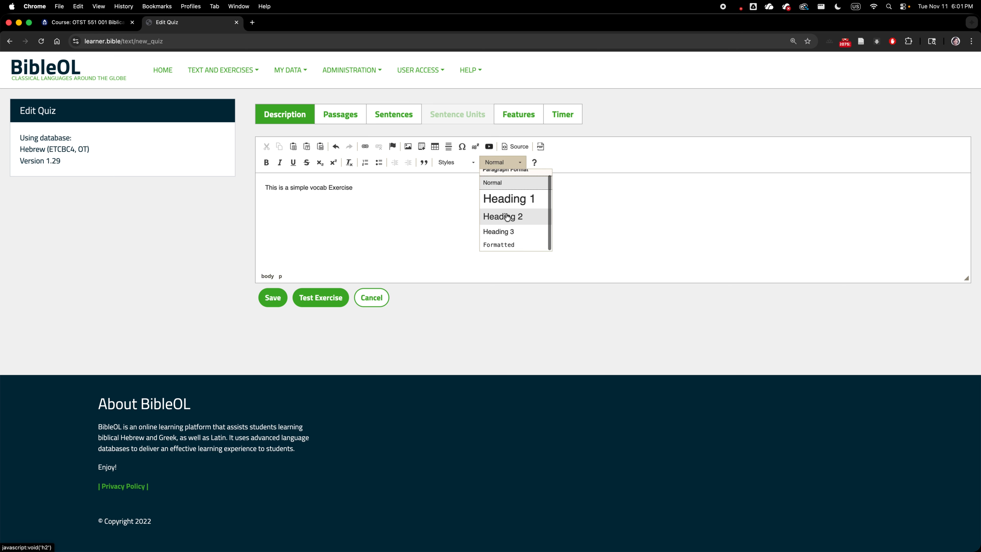
{"action": "left_click", "coordinate": [508, 208]}
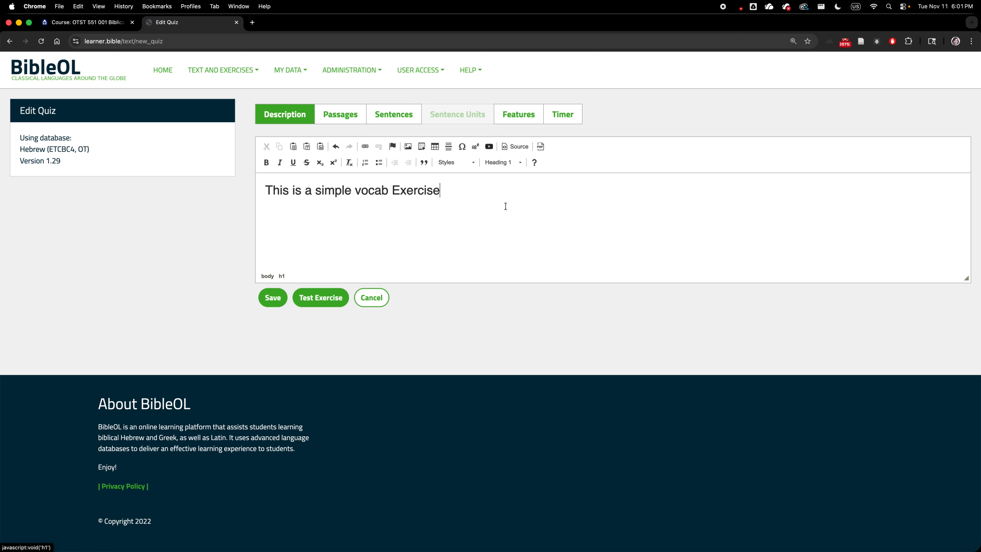
Step: Add the line "You are tested on your vocabulary knowledge of the 10 most frequently appearing Hebrew words." below the description heading
{"action": "key", "text": "Return"}
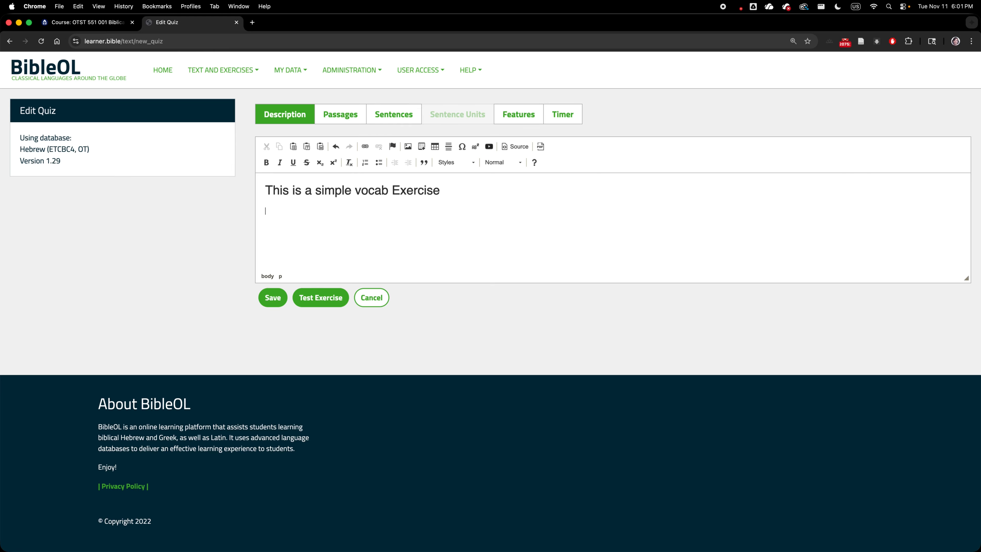
{"action": "type", "text": "yo"}
{"action": "key", "text": "BackSpace"}
{"action": "key", "text": "BackSpace"}
{"action": "key", "text": "BackSpace"}
{"action": "type", "text": "You are tested on zo"}
{"action": "key", "text": "BackSpace"}
{"action": "type", "text": "our vocabulary knowledge of th"}
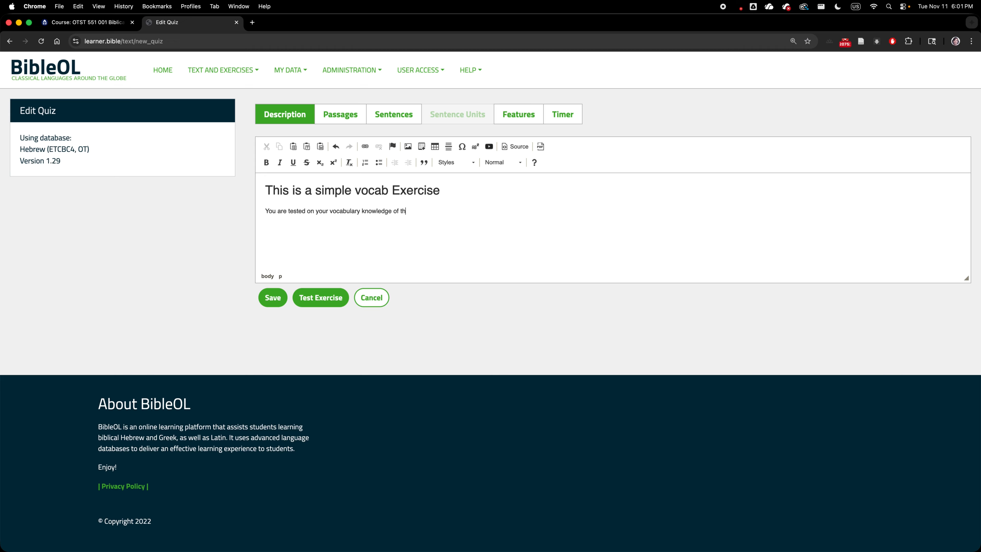
{"action": "type", "text": "e 10 most frequently appearing Hebrew words."}
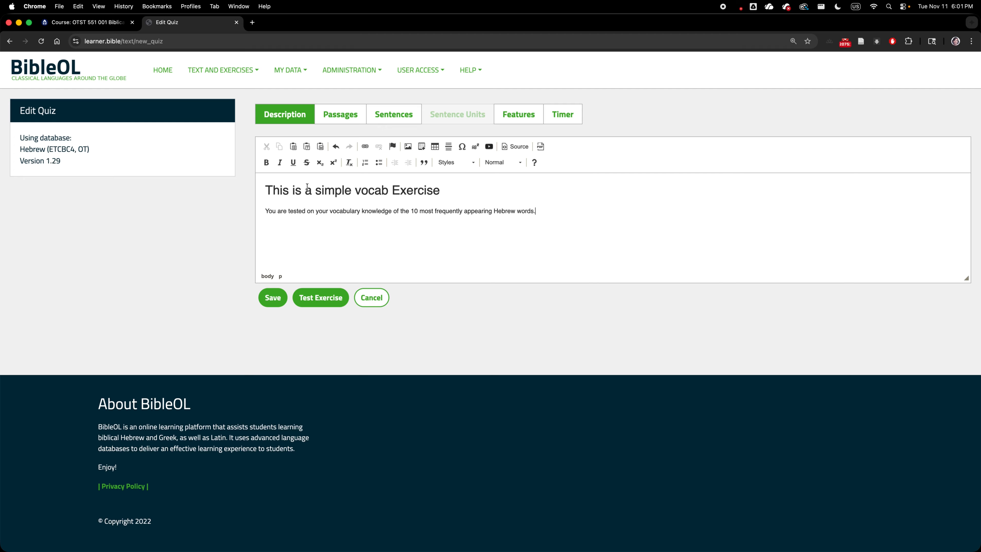
Step: Select verses 1 to 10 of Genesis chapter 20 as the exercise's passages
{"action": "left_click", "coordinate": [341, 116]}
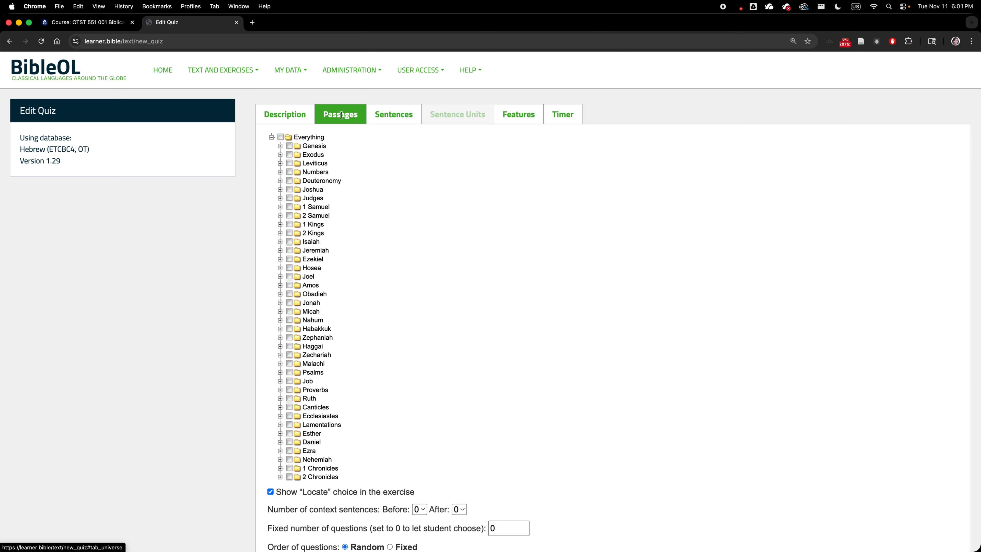
{"action": "left_click", "coordinate": [281, 138]}
{"action": "left_click", "coordinate": [281, 137]}
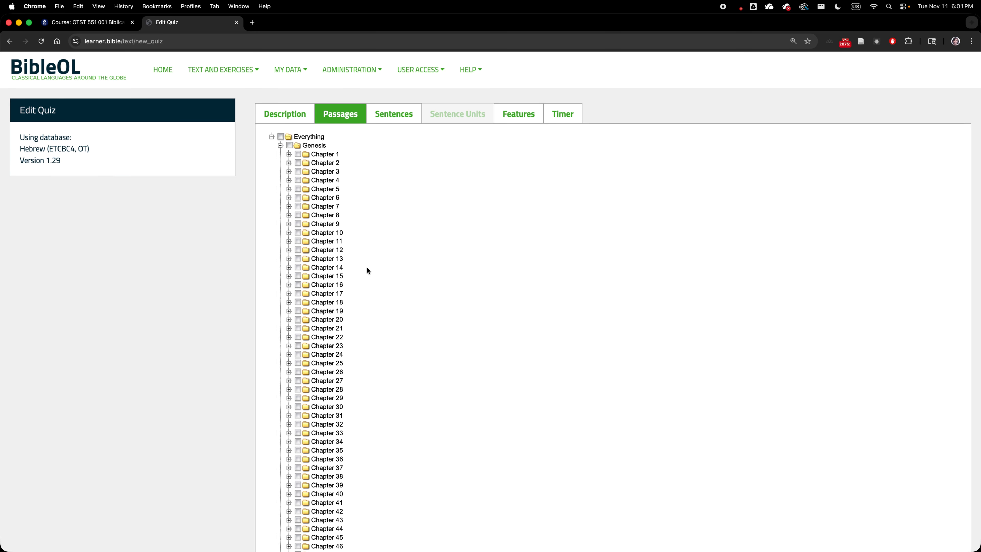
{"action": "scroll", "coordinate": [323, 302], "scroll_direction": "down", "scroll_amount": 1}
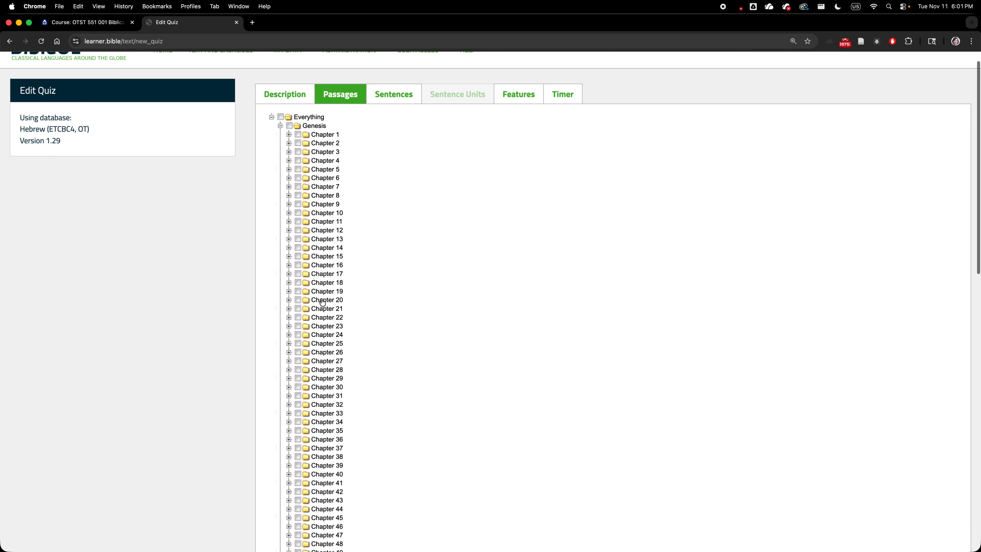
{"action": "left_click", "coordinate": [289, 300]}
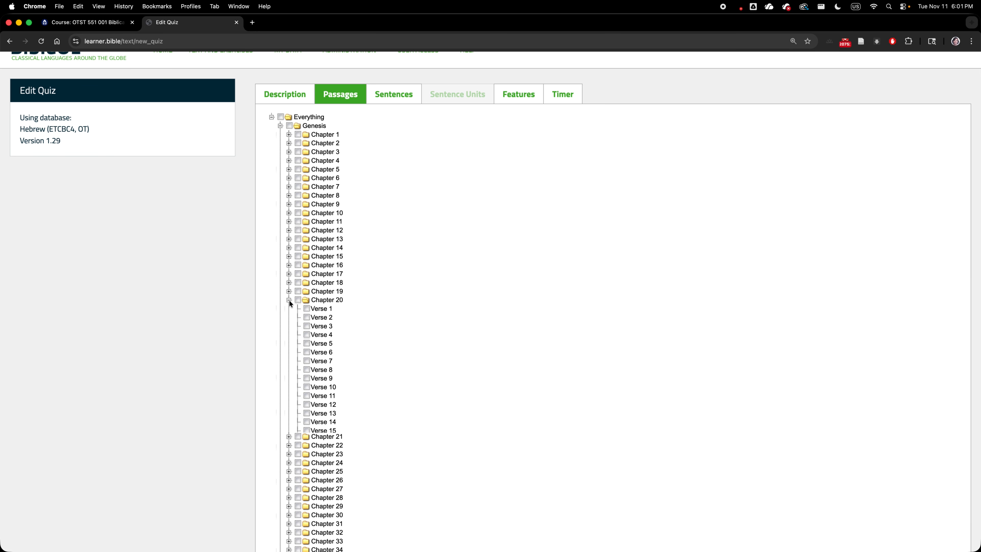
{"action": "left_click", "coordinate": [307, 308]}
{"action": "left_click", "coordinate": [307, 317]}
{"action": "left_click", "coordinate": [307, 326]}
{"action": "left_click", "coordinate": [306, 334]}
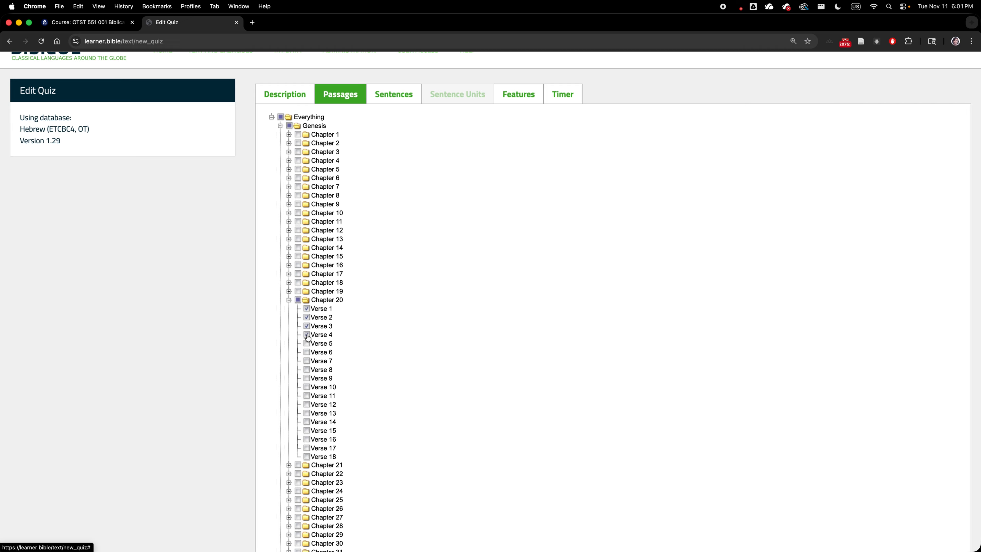
{"action": "left_click", "coordinate": [306, 343]}
{"action": "left_click", "coordinate": [307, 352]}
{"action": "left_click", "coordinate": [306, 360]}
{"action": "left_click", "coordinate": [306, 369]}
{"action": "left_click", "coordinate": [307, 378]}
{"action": "left_click", "coordinate": [307, 386]}
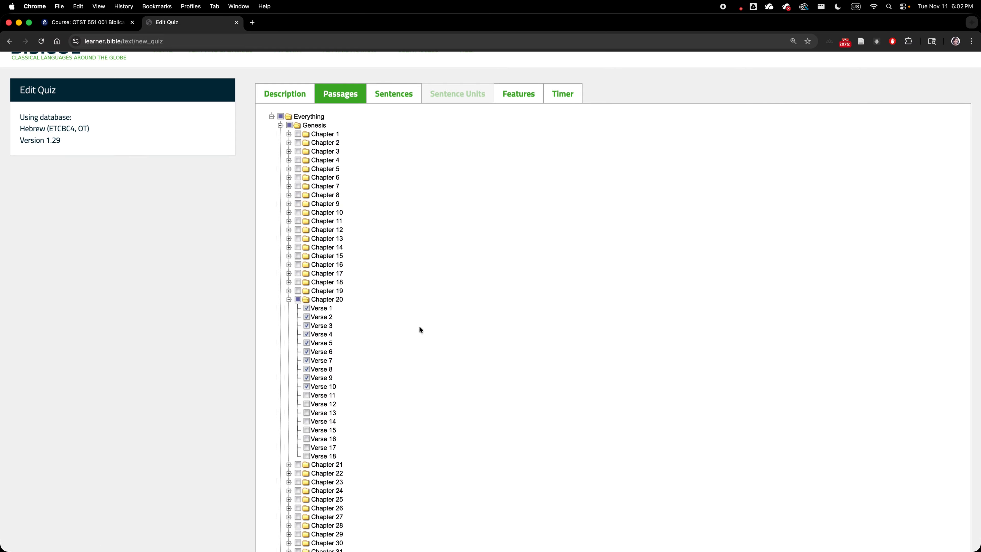
Step: Set the context sentences to 5 before and 1 after, set the order of questions to Fixed, and review the selected verses
{"action": "scroll", "coordinate": [420, 329], "scroll_direction": "down", "scroll_amount": 15}
{"action": "scroll", "coordinate": [420, 329], "scroll_direction": "down", "scroll_amount": 5}
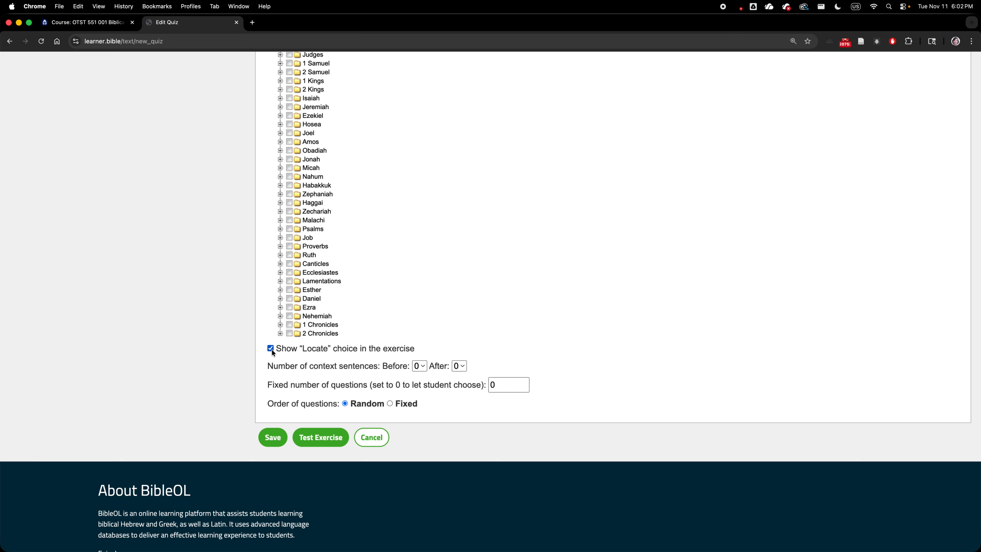
{"action": "left_click", "coordinate": [422, 368]}
{"action": "left_click", "coordinate": [459, 380]}
{"action": "left_click", "coordinate": [460, 367]}
{"action": "left_click", "coordinate": [390, 403]}
{"action": "scroll", "coordinate": [558, 205], "scroll_direction": "up", "scroll_amount": 20}
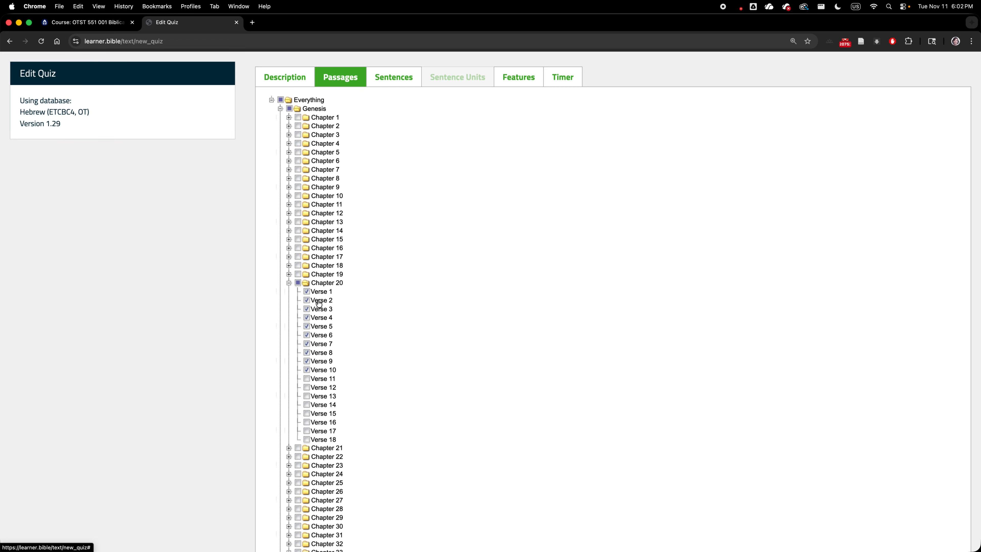
{"action": "scroll", "coordinate": [363, 316], "scroll_direction": "down", "scroll_amount": 1}
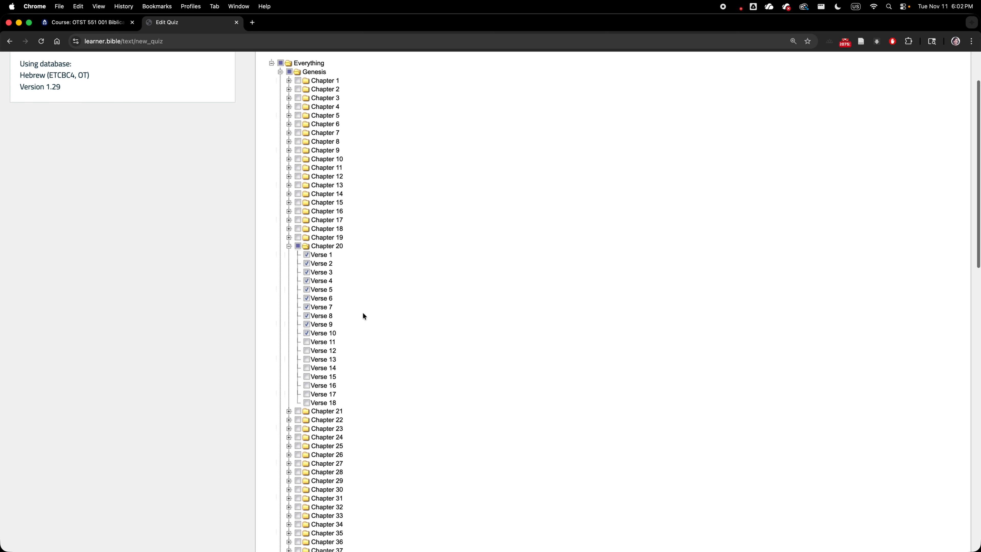
{"action": "scroll", "coordinate": [363, 316], "scroll_direction": "down", "scroll_amount": 15}
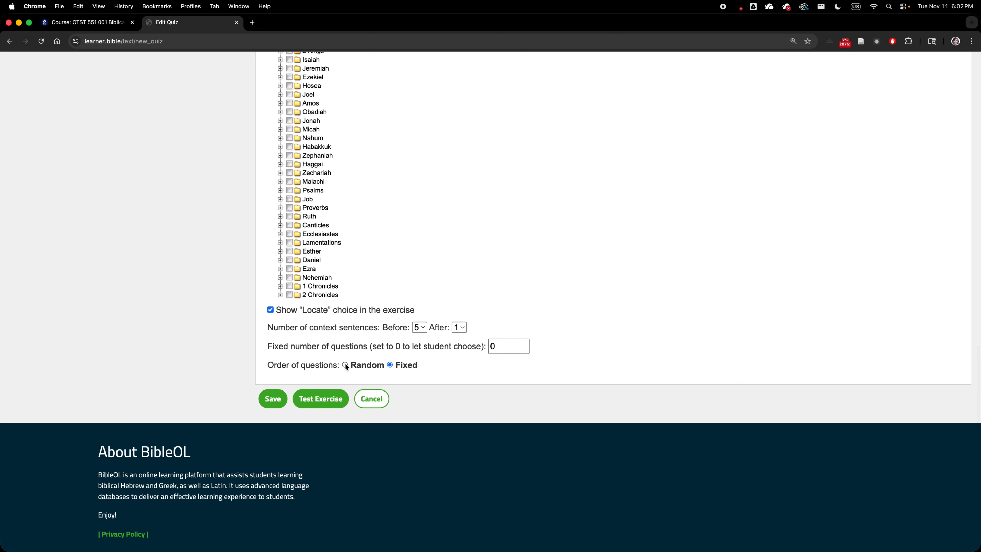
Step: Set the order of questions to Random, and review the selected verses and the fixed number of questions
{"action": "scroll", "coordinate": [389, 207], "scroll_direction": "up", "scroll_amount": 15}
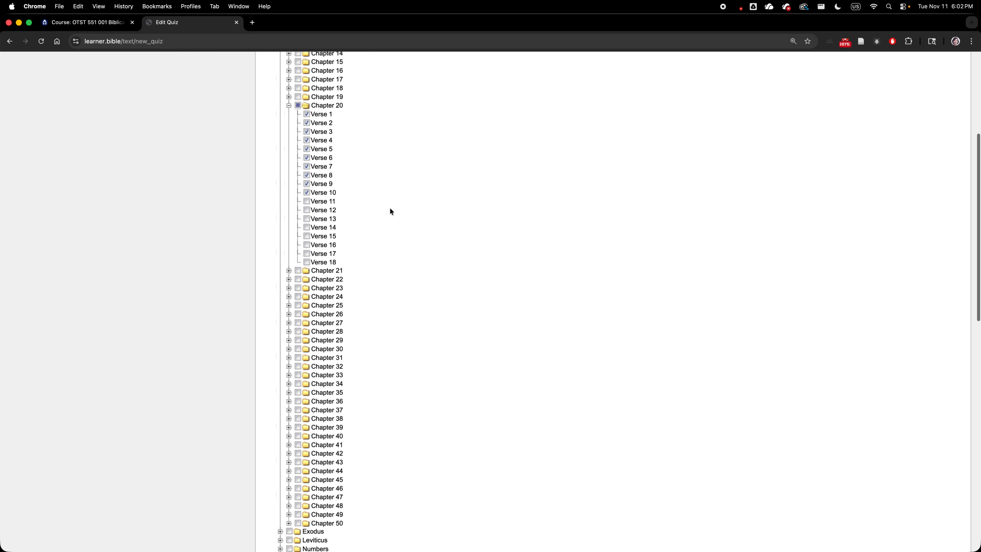
{"action": "scroll", "coordinate": [330, 189], "scroll_direction": "down", "scroll_amount": 1}
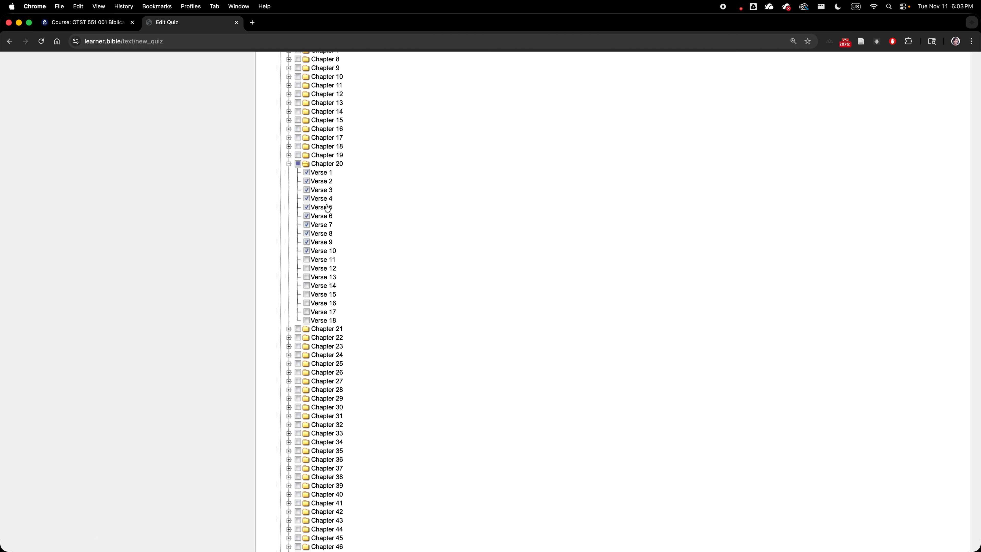
{"action": "scroll", "coordinate": [465, 256], "scroll_direction": "down", "scroll_amount": 20}
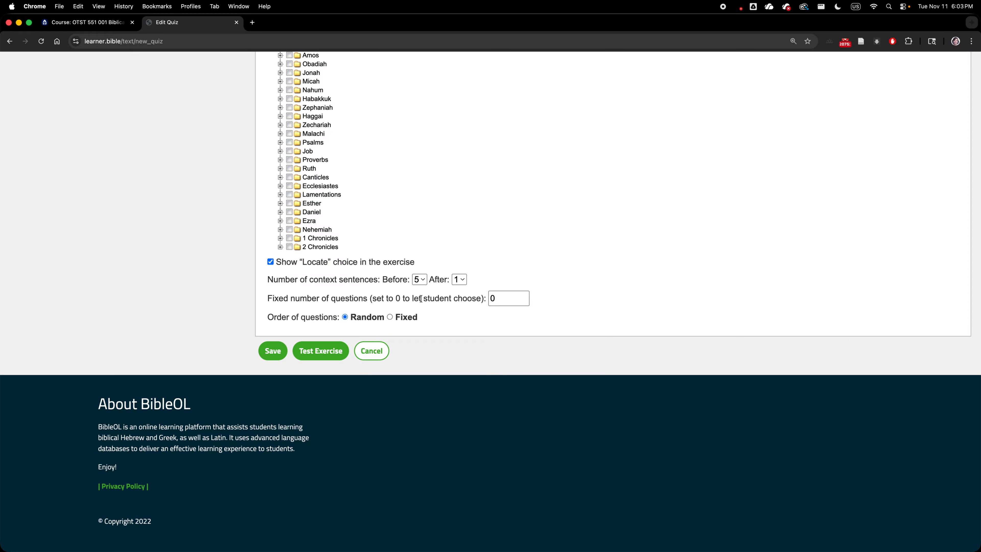
{"action": "left_click", "coordinate": [513, 297]}
{"action": "left_click_drag", "start_coordinate": [495, 298], "coordinate": [474, 296]}
{"action": "left_click", "coordinate": [553, 310]}
{"action": "scroll", "coordinate": [446, 265], "scroll_direction": "up", "scroll_amount": 5}
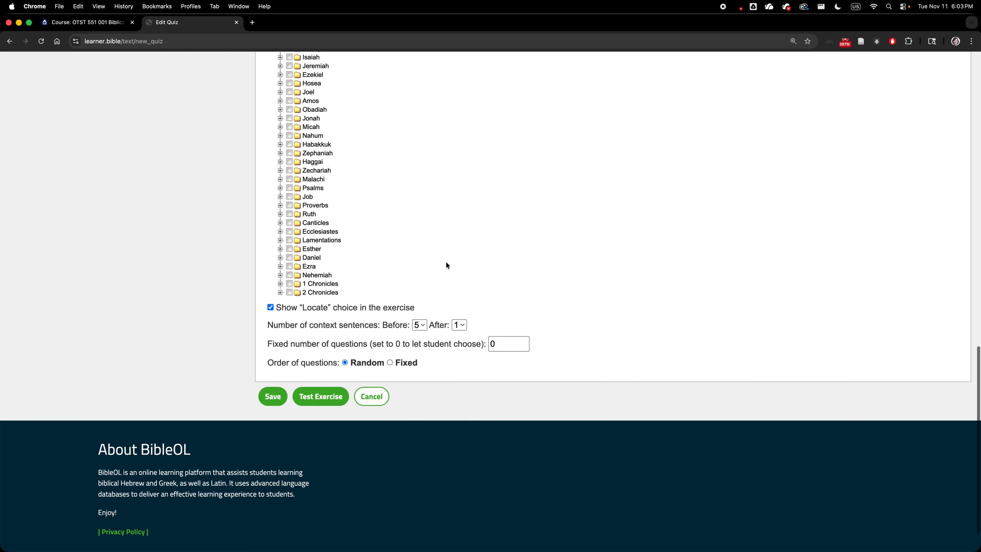
{"action": "scroll", "coordinate": [447, 265], "scroll_direction": "up", "scroll_amount": 15}
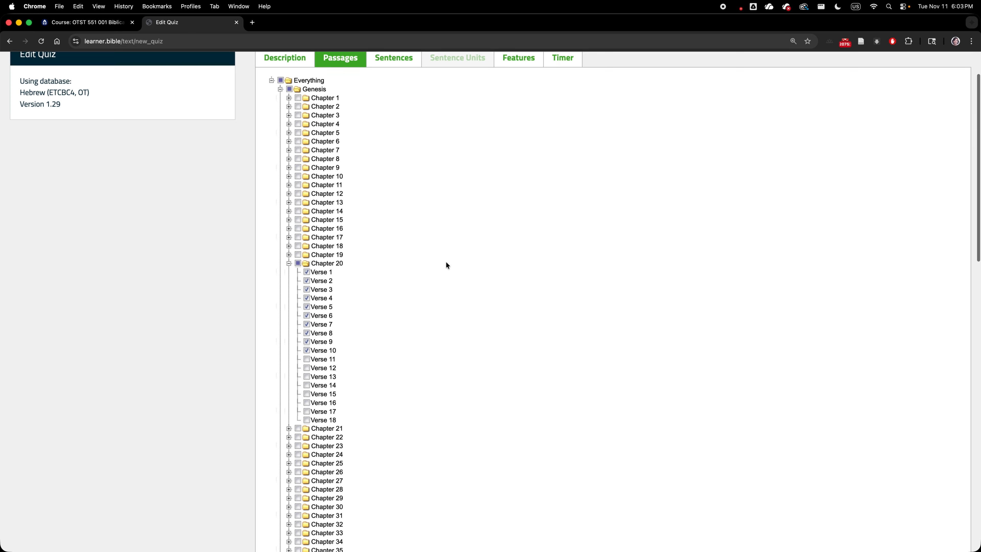
Step: Examine the sentence unit types and word features available for sentence selection, comparing them with the exercise description
{"action": "left_click", "coordinate": [393, 113]}
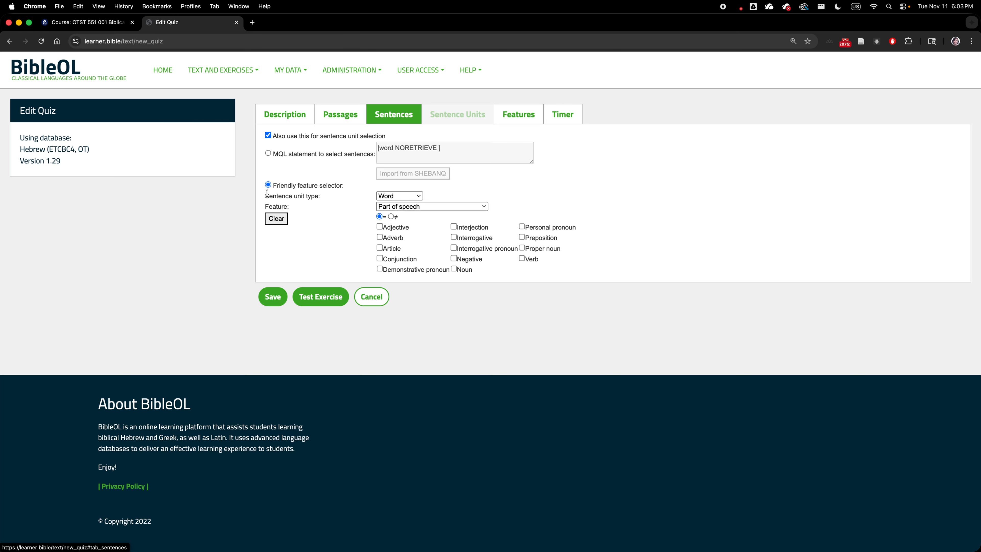
{"action": "left_click", "coordinate": [416, 198]}
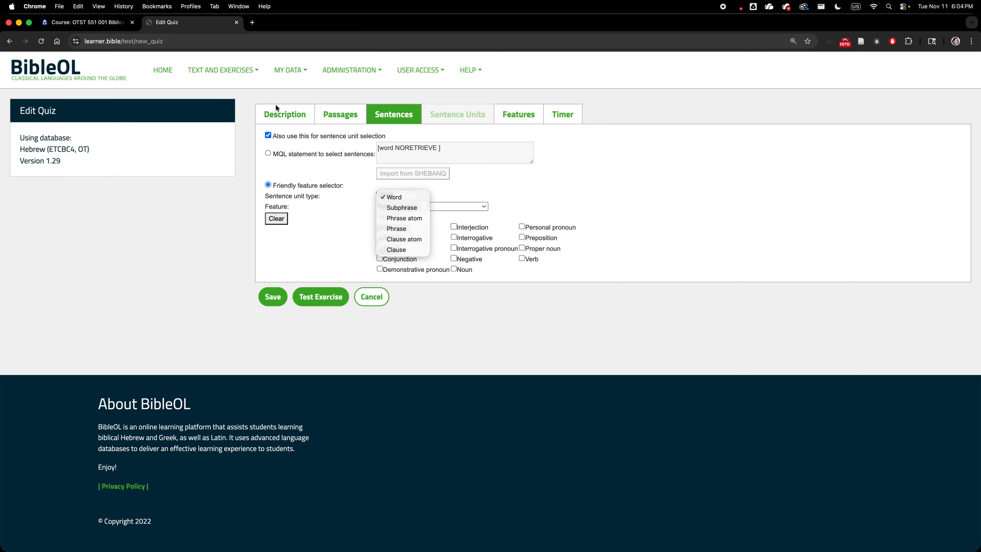
{"action": "left_click", "coordinate": [269, 116]}
{"action": "left_click", "coordinate": [286, 120]}
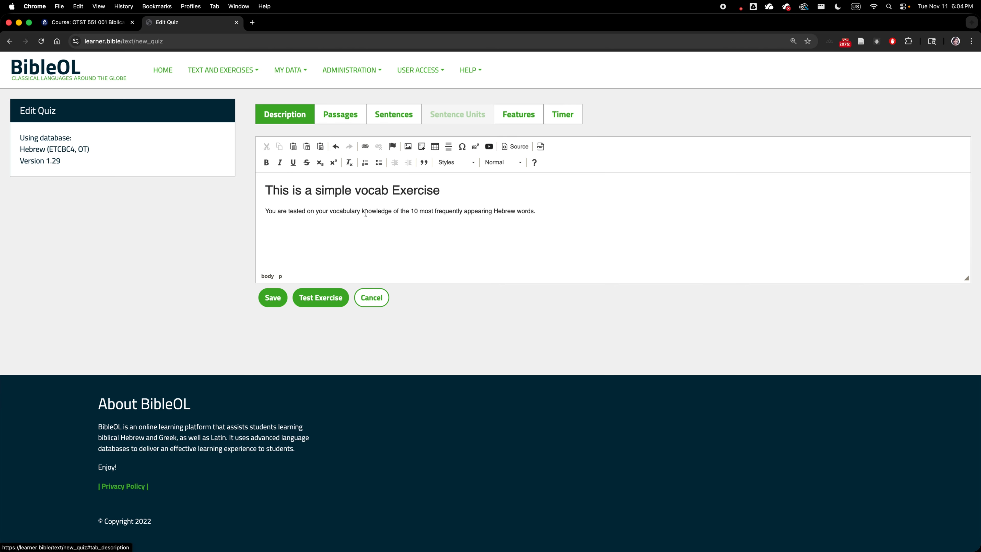
{"action": "left_click", "coordinate": [403, 111]}
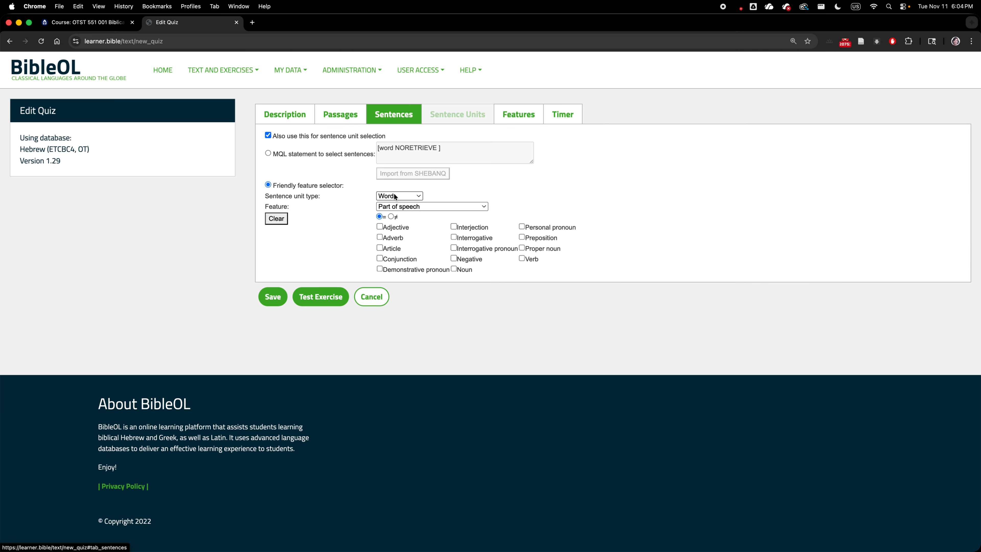
{"action": "left_click", "coordinate": [429, 208]}
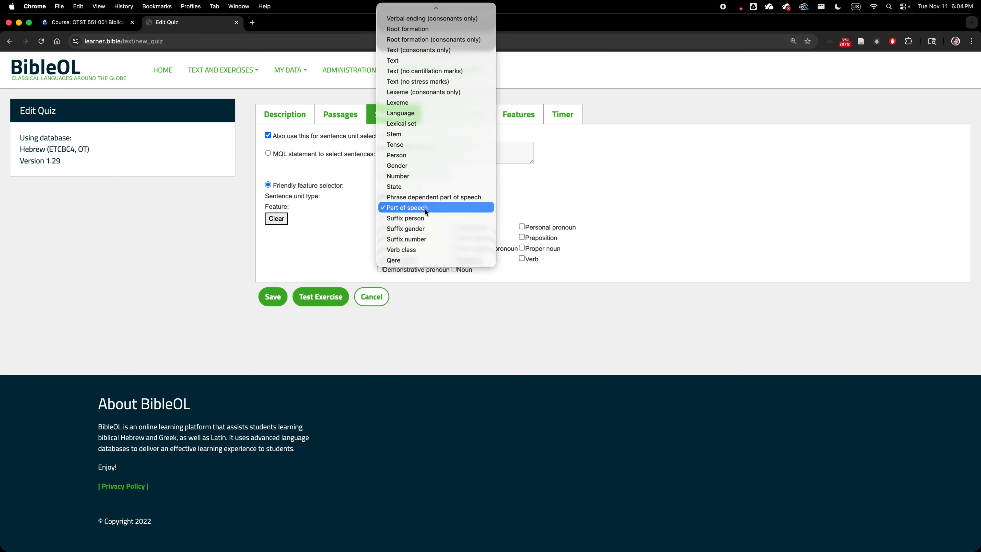
{"action": "scroll", "coordinate": [453, 78], "scroll_direction": "up", "scroll_amount": 5}
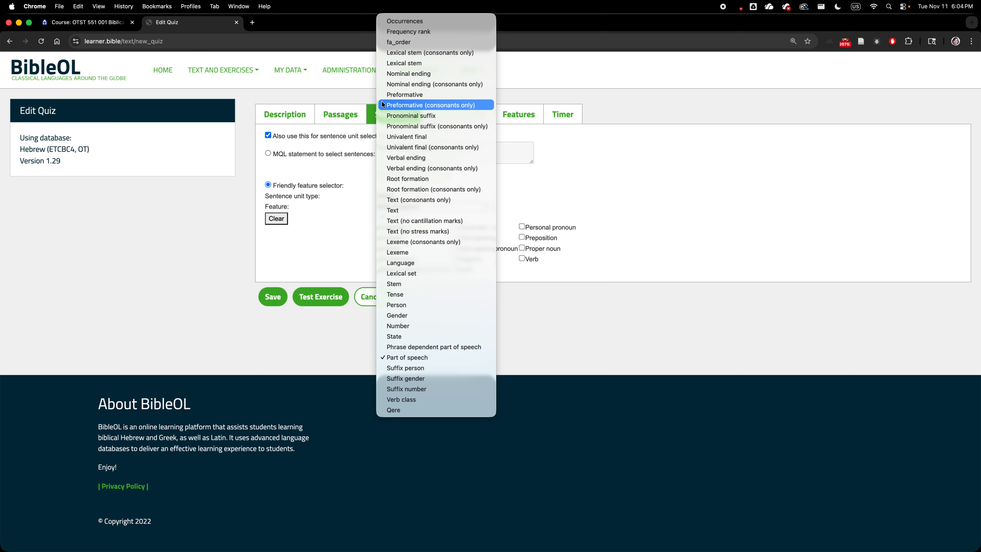
{"action": "left_click", "coordinate": [273, 115]}
{"action": "left_click", "coordinate": [274, 115]}
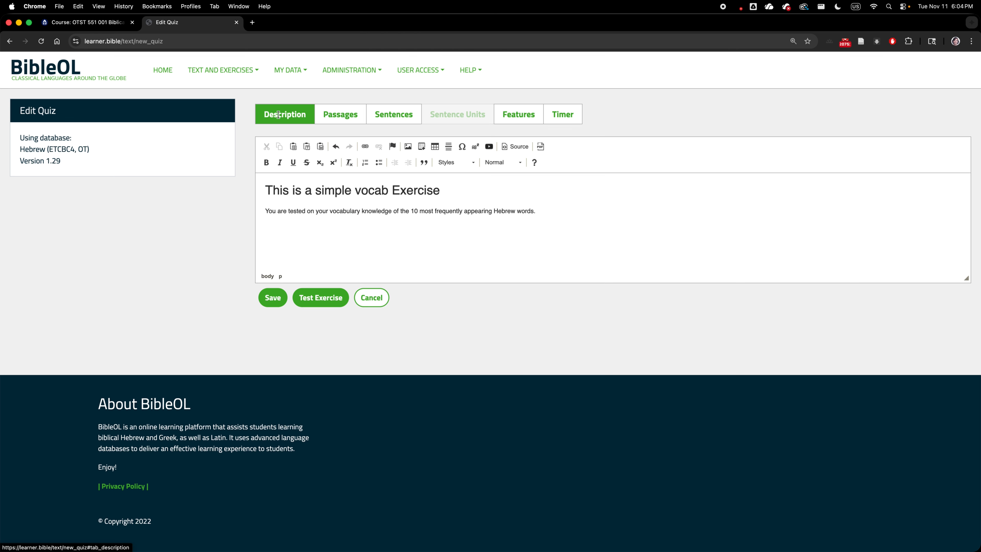
{"action": "double_click", "coordinate": [414, 211]}
{"action": "left_click", "coordinate": [401, 118]}
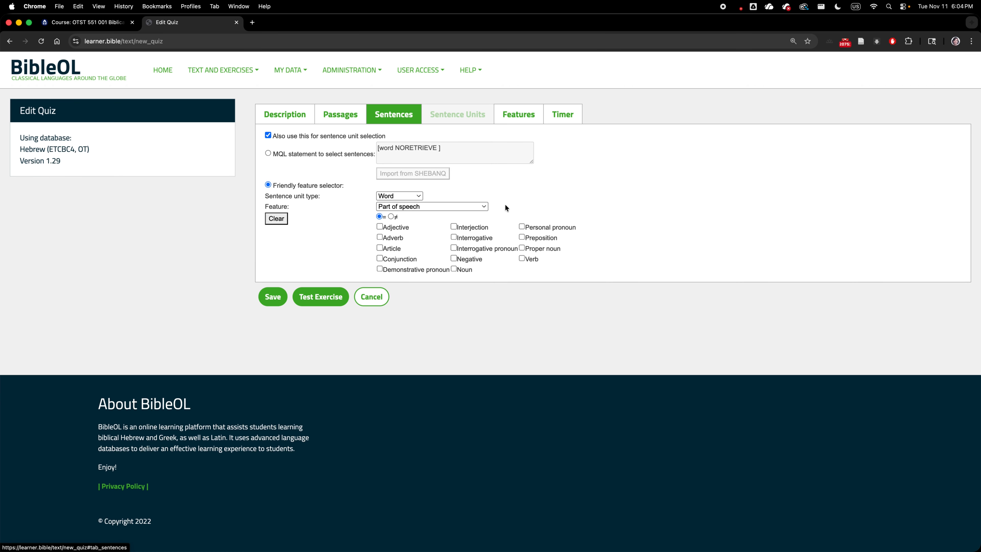
Step: Select sentences by the word feature Frequency rank, with a low value of 1 and a high value of 10
{"action": "left_click", "coordinate": [469, 207]}
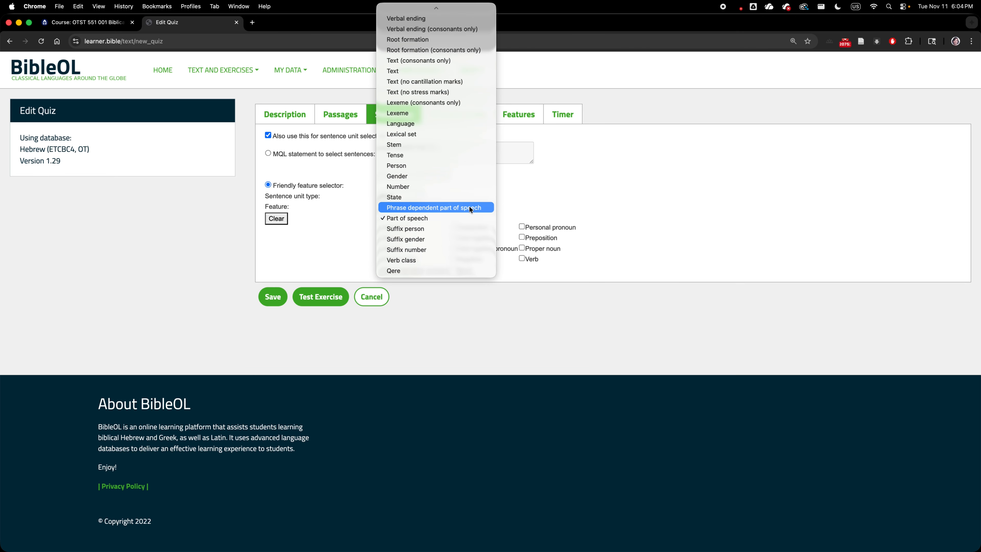
{"action": "scroll", "coordinate": [469, 207], "scroll_direction": "up", "scroll_amount": 5}
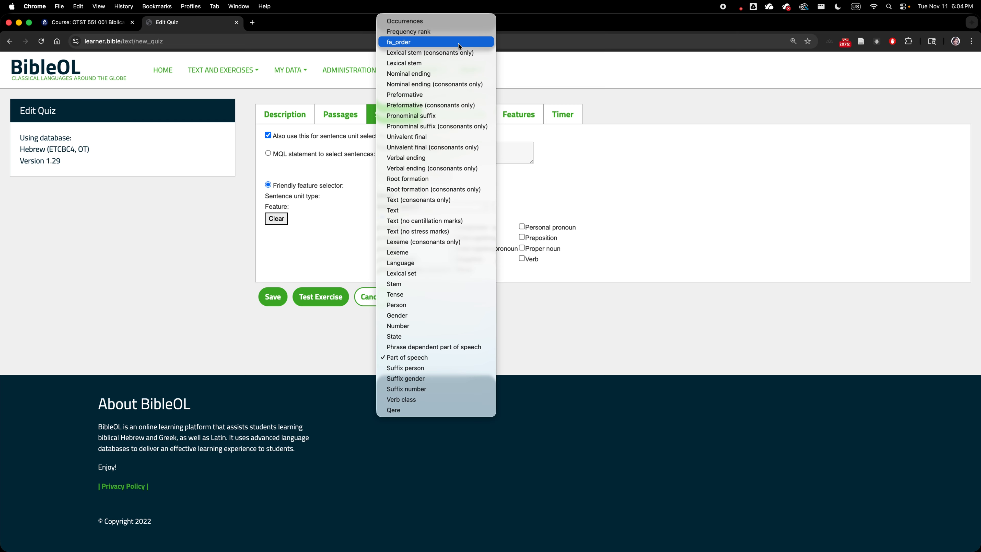
{"action": "left_click", "coordinate": [427, 30]}
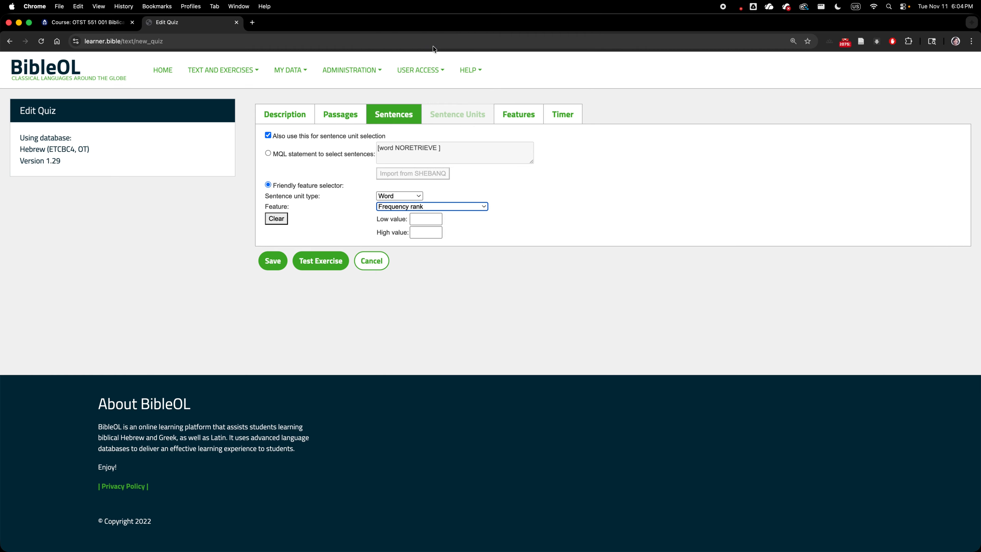
{"action": "left_click", "coordinate": [425, 220]}
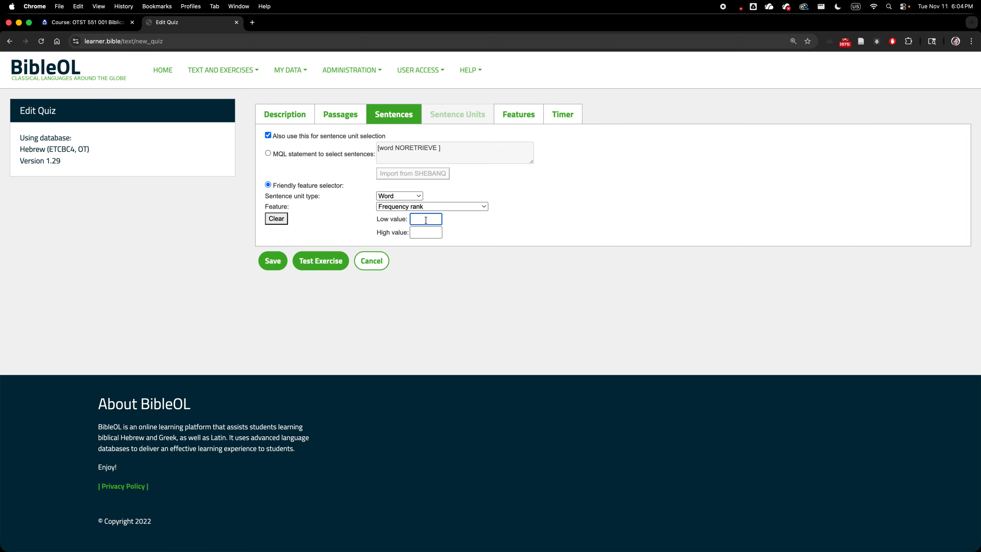
{"action": "type", "text": "1"}
{"action": "left_click", "coordinate": [425, 231]}
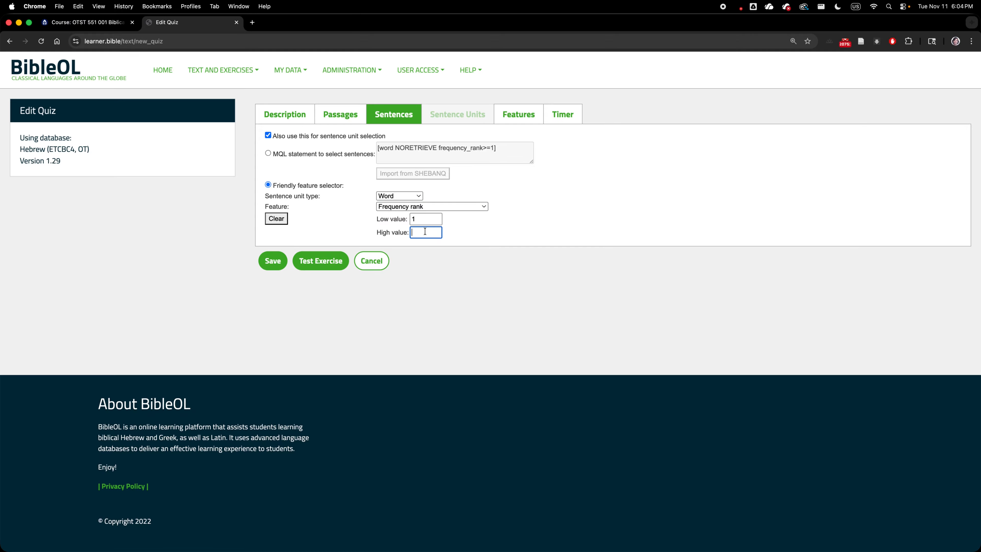
{"action": "type", "text": "10"}
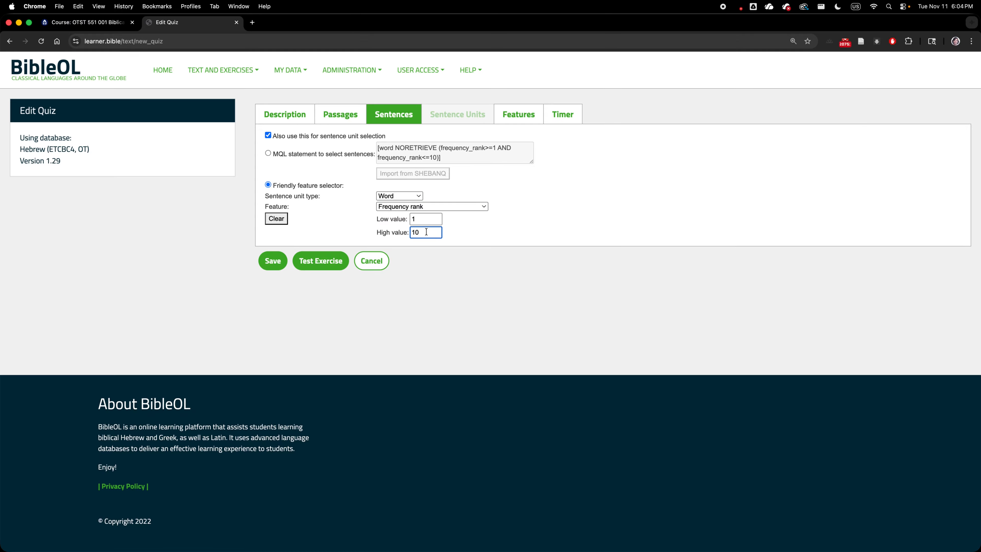
Step: Check the frequency rank limits against the MQL statement and look over the word features table
{"action": "left_click", "coordinate": [421, 220]}
{"action": "left_click", "coordinate": [421, 232]}
{"action": "left_click_drag", "start_coordinate": [449, 149], "coordinate": [492, 153]}
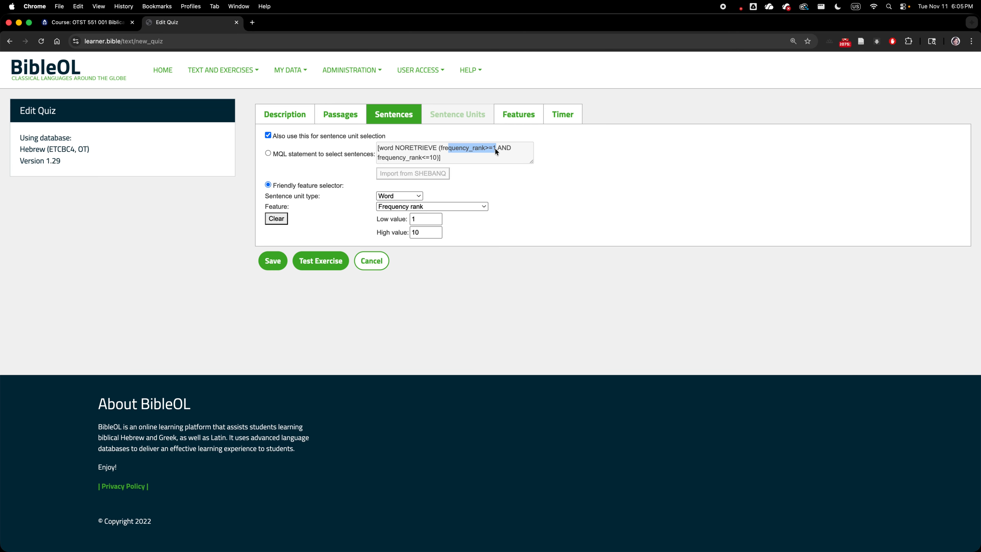
{"action": "left_click_drag", "start_coordinate": [435, 158], "coordinate": [419, 161]}
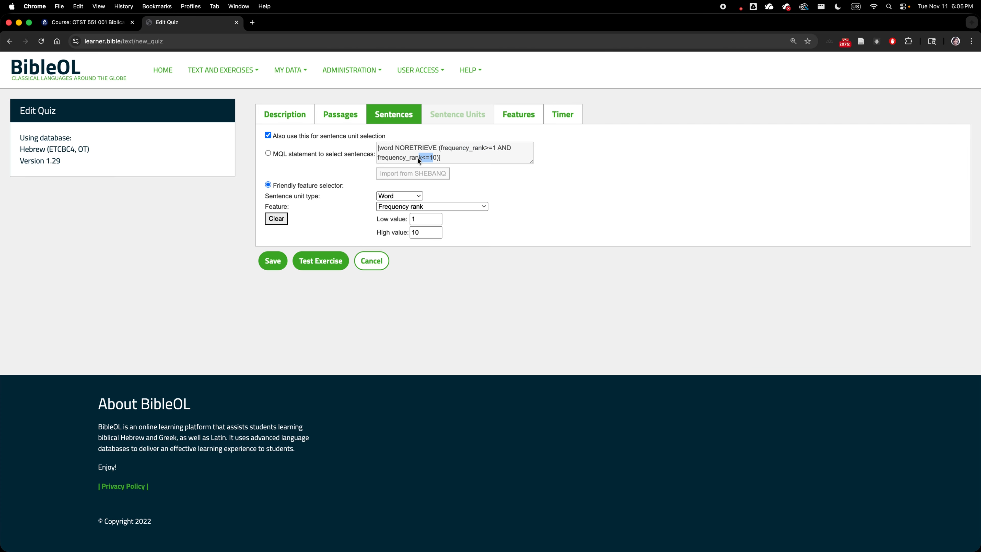
{"action": "left_click", "coordinate": [471, 157]}
{"action": "left_click", "coordinate": [419, 233]}
{"action": "left_click", "coordinate": [521, 115]}
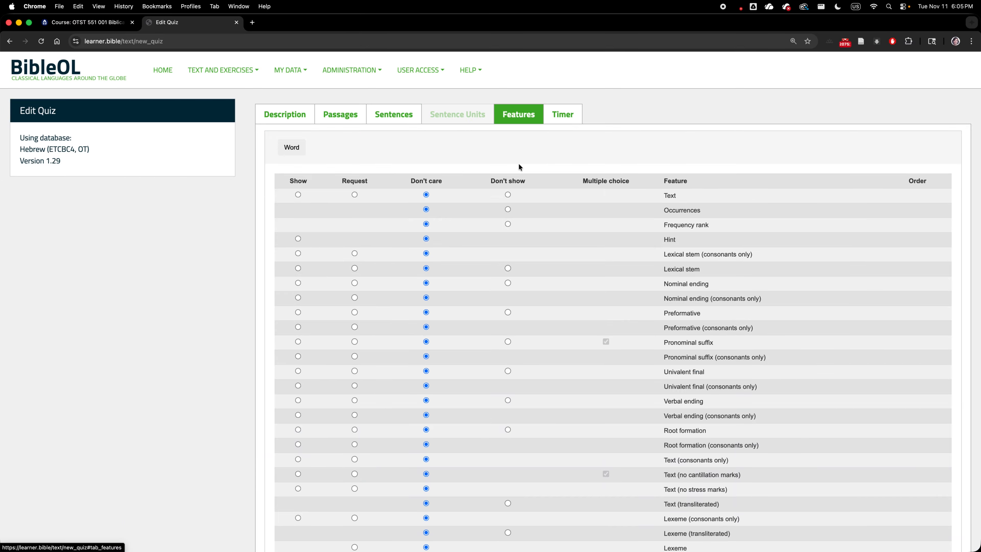
{"action": "left_click", "coordinate": [388, 113]}
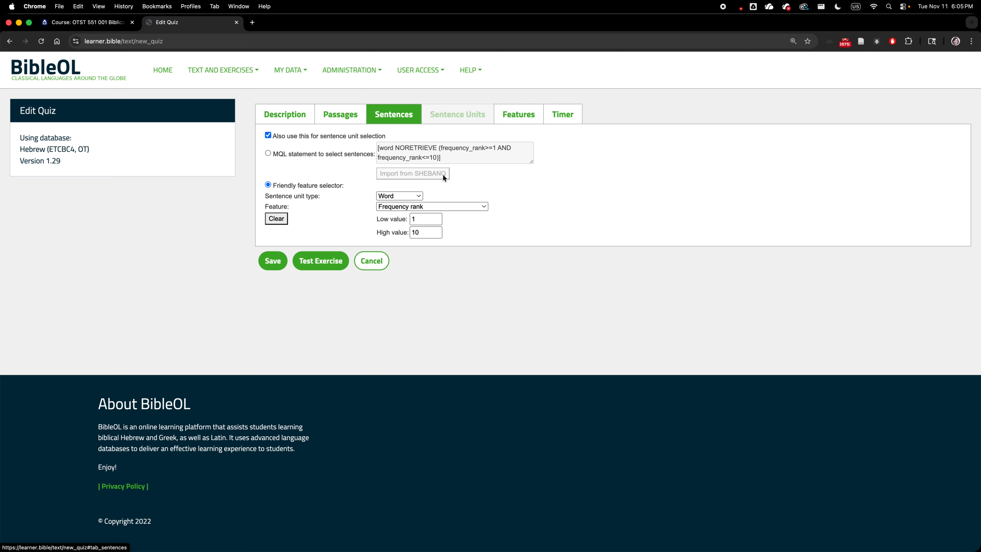
Step: In the word features, set Text to Show and English to Request
{"action": "left_click", "coordinate": [514, 113]}
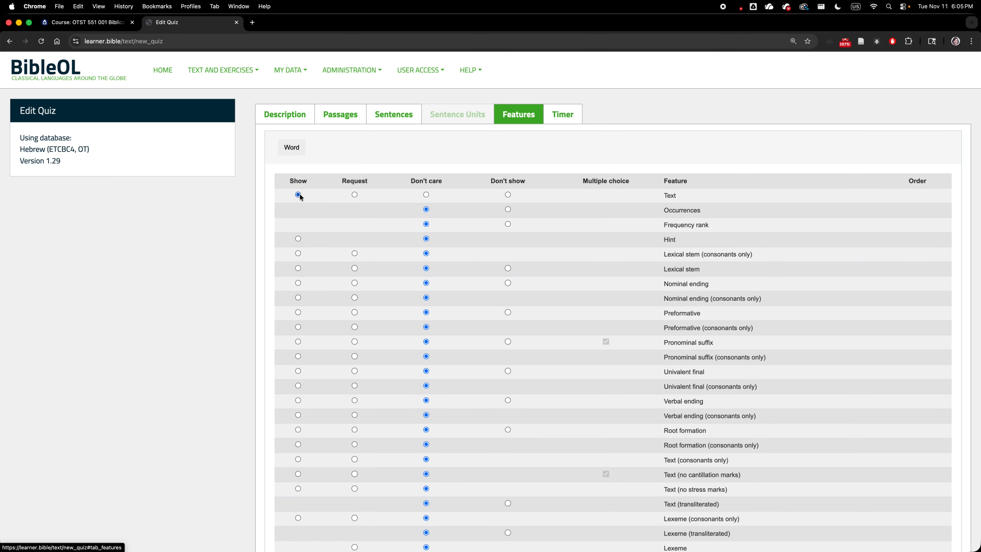
{"action": "scroll", "coordinate": [363, 233], "scroll_direction": "down", "scroll_amount": 1}
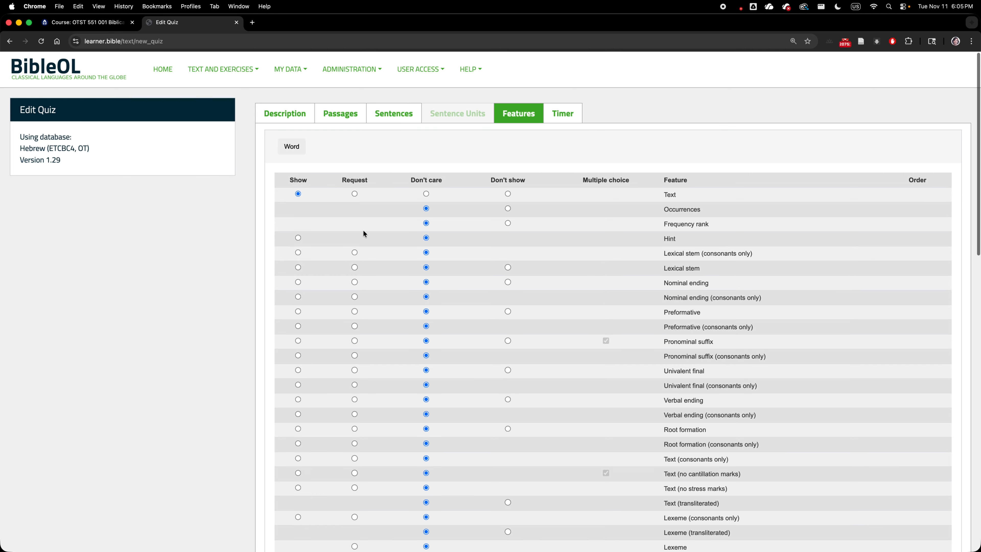
{"action": "scroll", "coordinate": [364, 231], "scroll_direction": "down", "scroll_amount": 5}
{"action": "scroll", "coordinate": [364, 233], "scroll_direction": "down", "scroll_amount": 1}
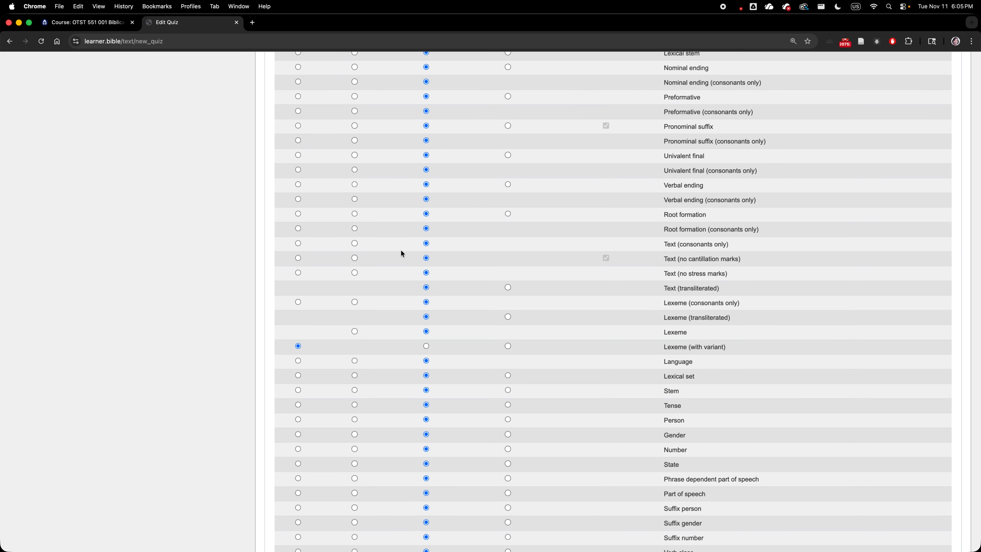
{"action": "scroll", "coordinate": [402, 252], "scroll_direction": "down", "scroll_amount": 5}
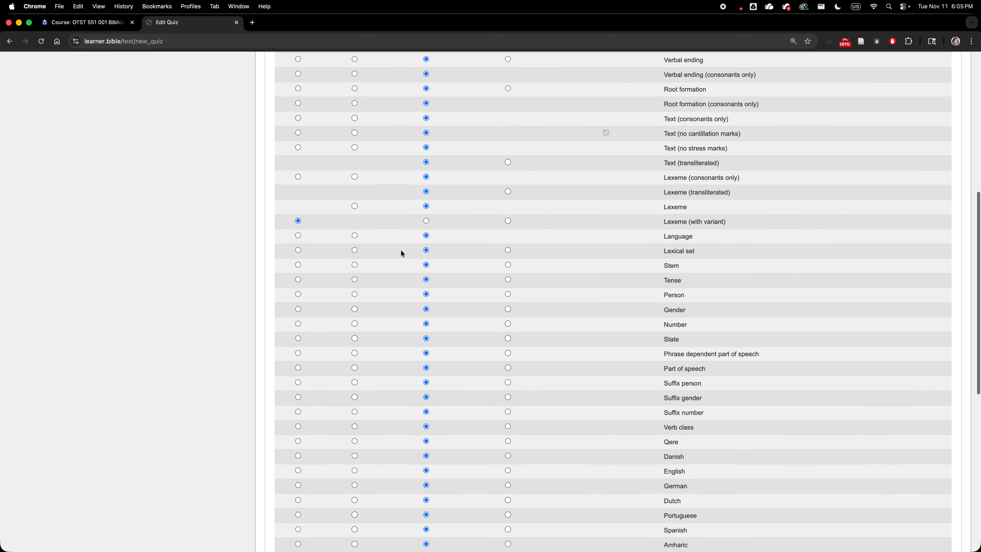
{"action": "scroll", "coordinate": [400, 249], "scroll_direction": "down", "scroll_amount": 5}
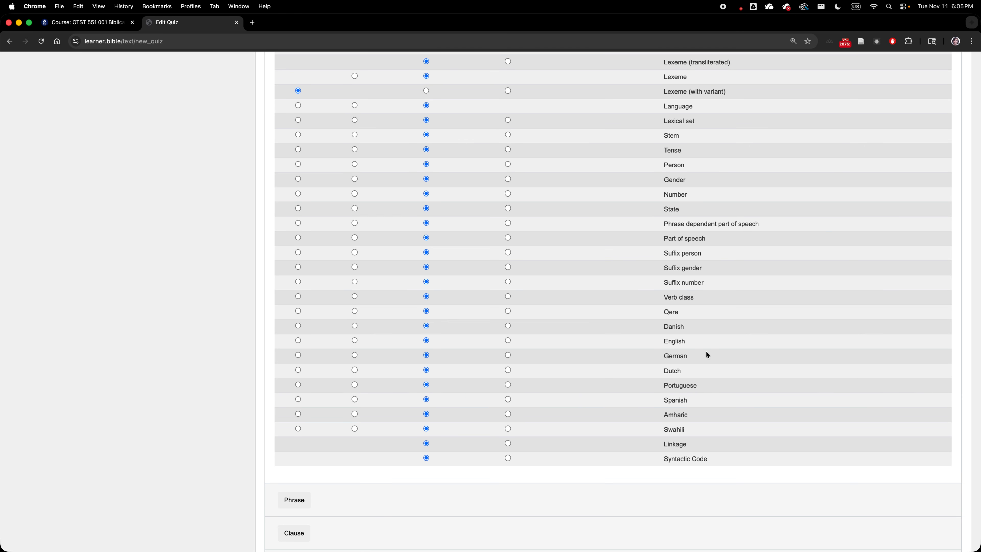
{"action": "scroll", "coordinate": [448, 276], "scroll_direction": "up", "scroll_amount": 19}
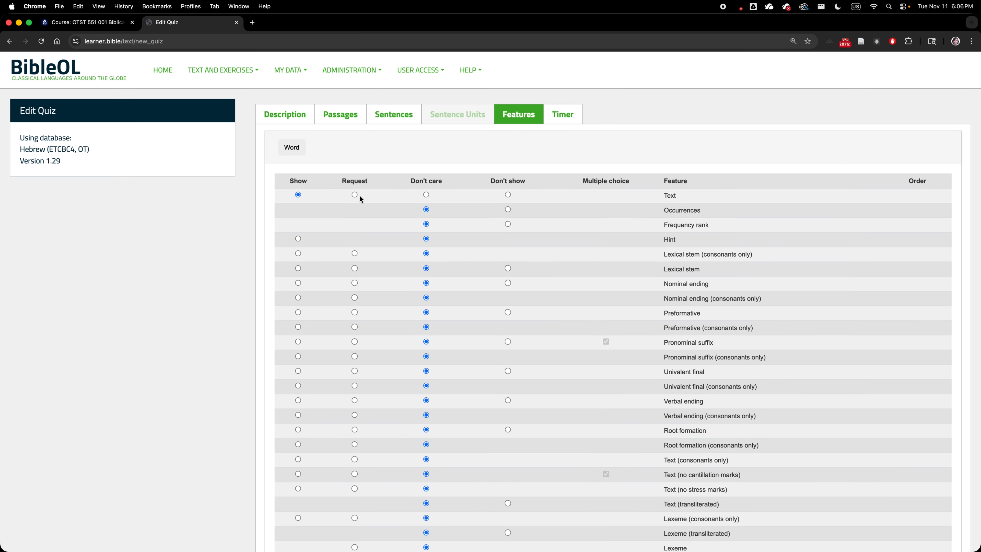
{"action": "scroll", "coordinate": [359, 195], "scroll_direction": "down", "scroll_amount": 20}
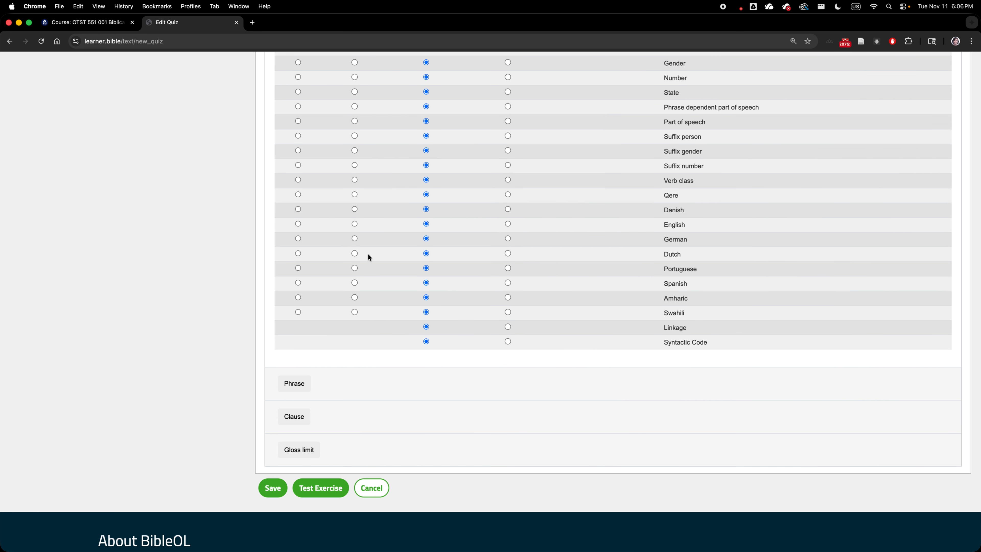
{"action": "left_click", "coordinate": [355, 224]}
Step: Set the Danish, German, Dutch, Portuguese, Spanish, Amharic and Swahili word features to Don't show
{"action": "scroll", "coordinate": [500, 232], "scroll_direction": "up", "scroll_amount": 20}
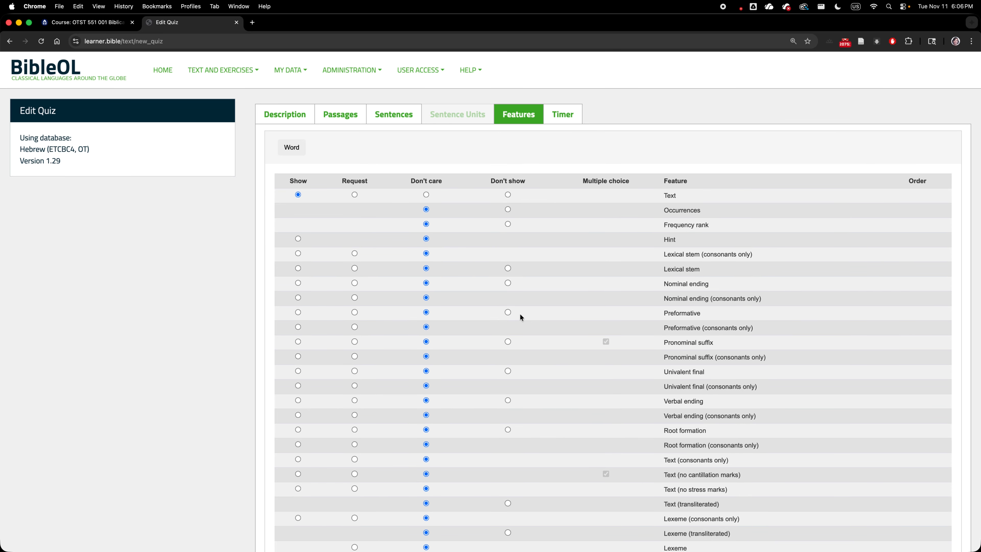
{"action": "scroll", "coordinate": [521, 312], "scroll_direction": "down", "scroll_amount": 20}
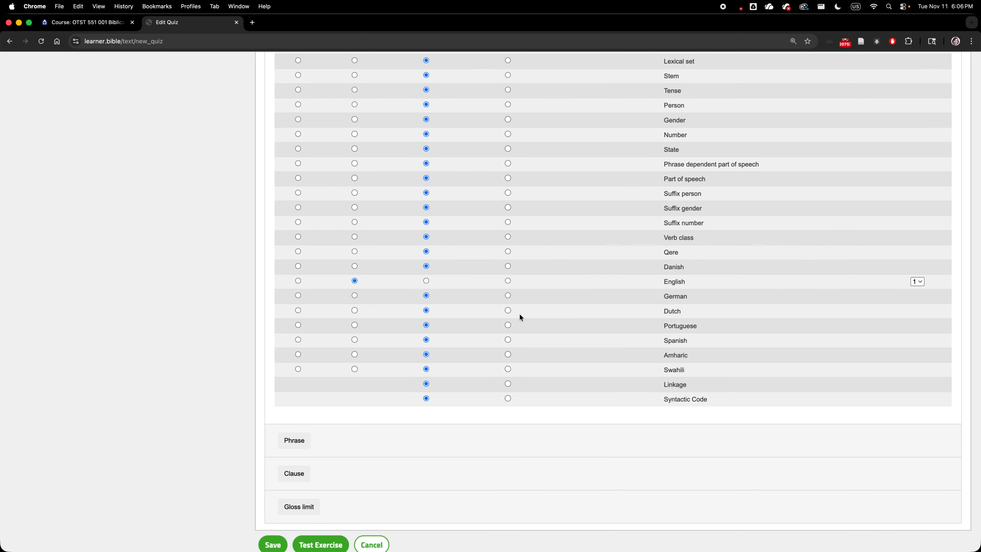
{"action": "left_click", "coordinate": [509, 267]}
{"action": "left_click", "coordinate": [508, 296]}
{"action": "left_click", "coordinate": [509, 311]}
{"action": "left_click", "coordinate": [508, 326]}
{"action": "left_click", "coordinate": [508, 340]}
{"action": "left_click", "coordinate": [508, 356]}
{"action": "left_click", "coordinate": [508, 369]}
Step: Start a test run of the exercise, saving it under the file name 1_DummyVocab
{"action": "scroll", "coordinate": [556, 374], "scroll_direction": "down", "scroll_amount": 1}
{"action": "scroll", "coordinate": [556, 377], "scroll_direction": "down", "scroll_amount": 3}
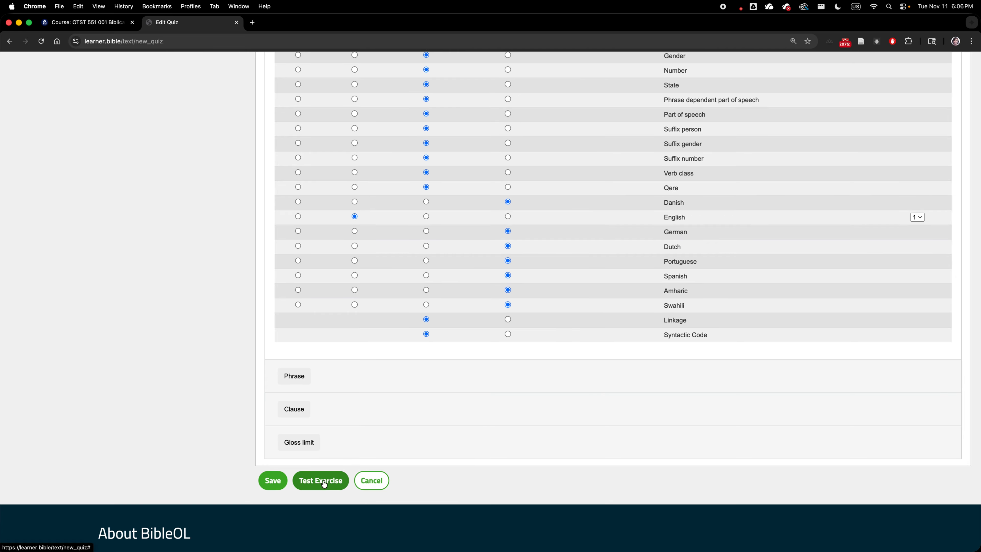
{"action": "scroll", "coordinate": [324, 484], "scroll_direction": "down", "scroll_amount": 1}
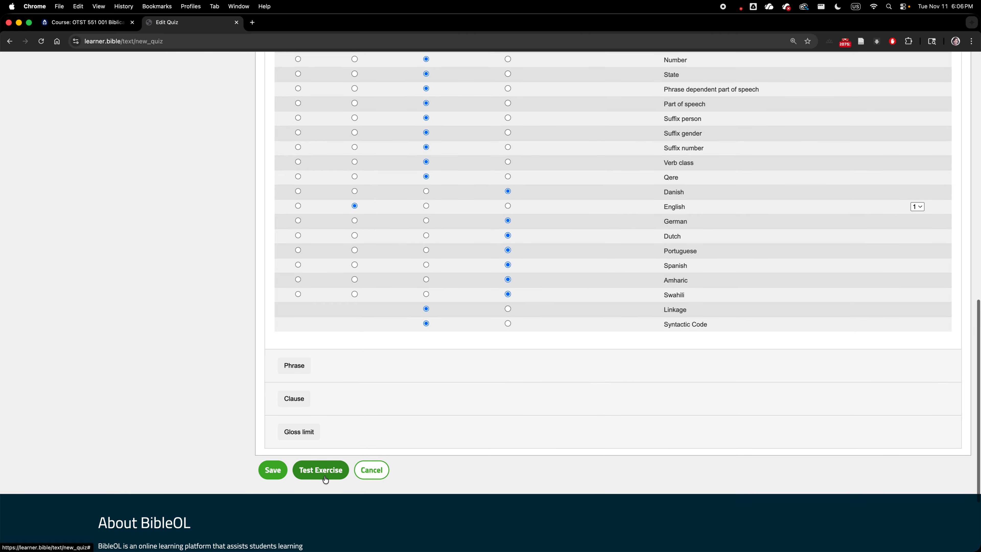
{"action": "left_click", "coordinate": [325, 479]}
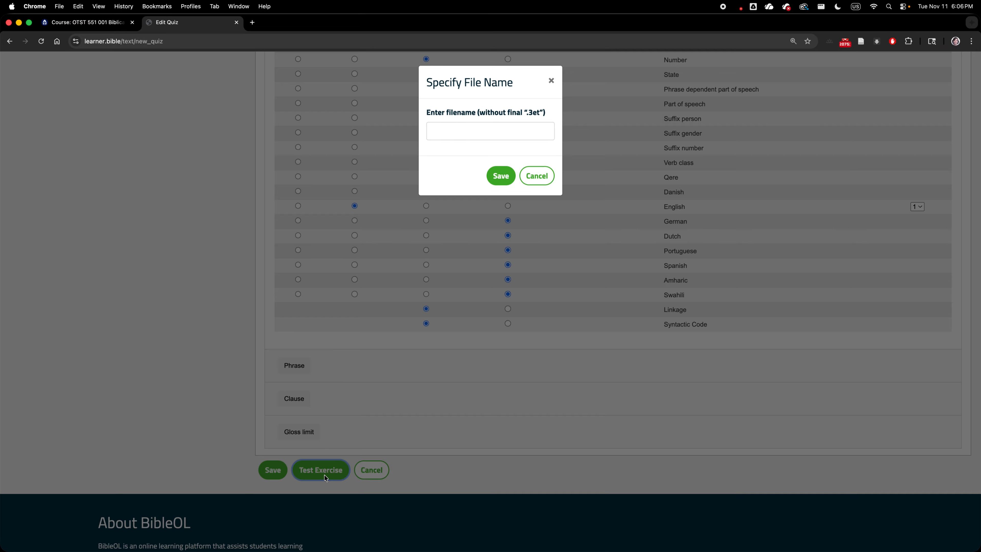
{"action": "left_click", "coordinate": [480, 131]}
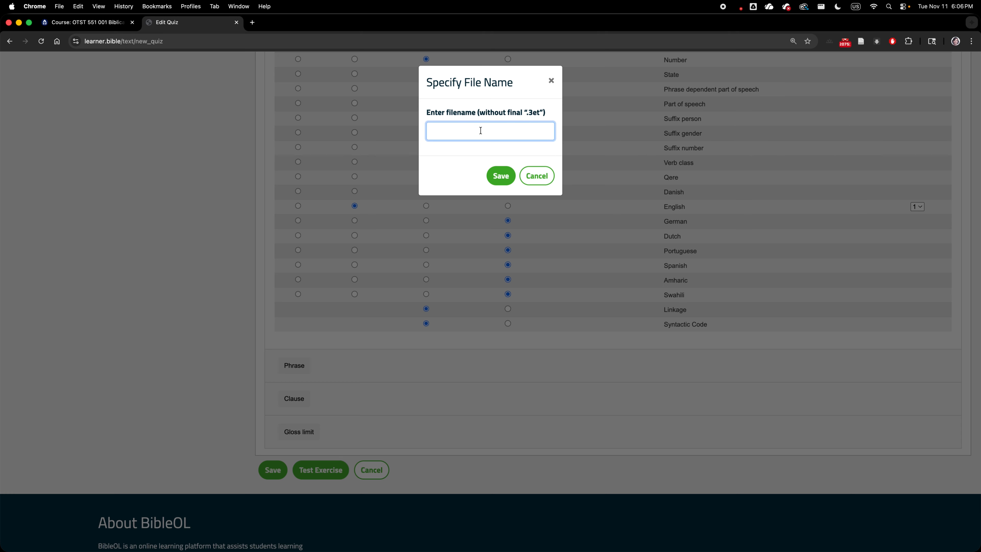
{"action": "type", "text": "DummyVocab"}
{"action": "left_click", "coordinate": [432, 131]}
{"action": "type", "text": "1_"}
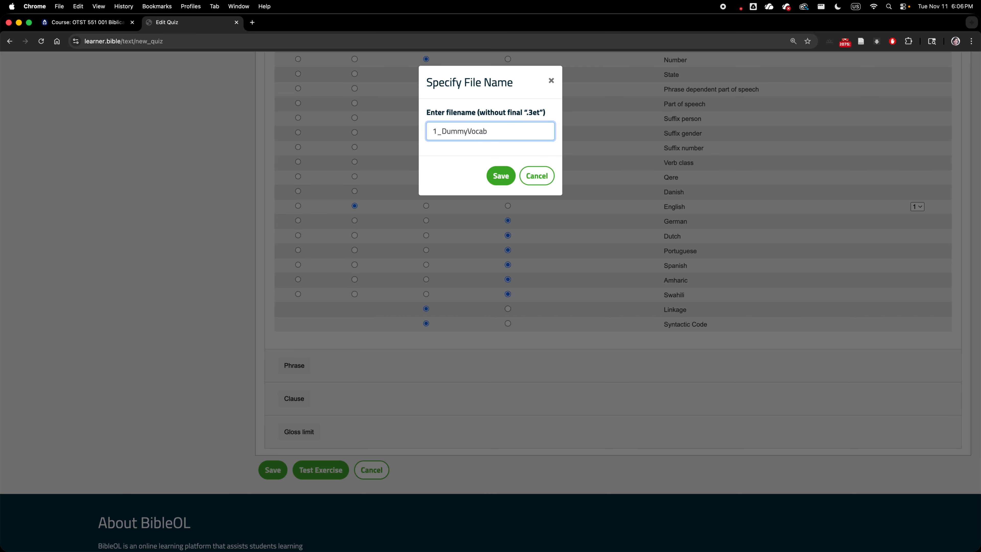
{"action": "left_click", "coordinate": [502, 182]}
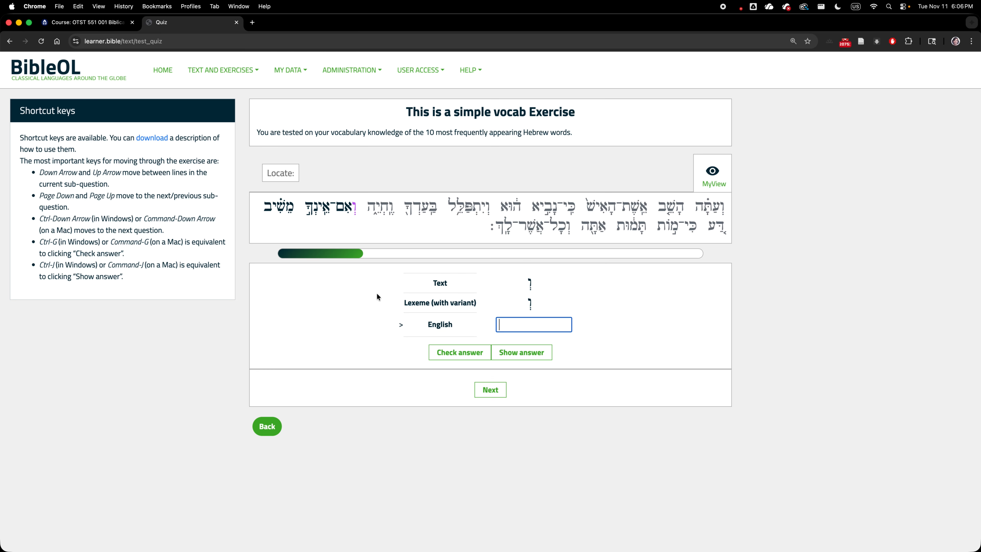
Step: Review the exercise description and display each word's frequency rank in the test sentence with MyView
{"action": "left_click_drag", "start_coordinate": [415, 105], "coordinate": [587, 131]}
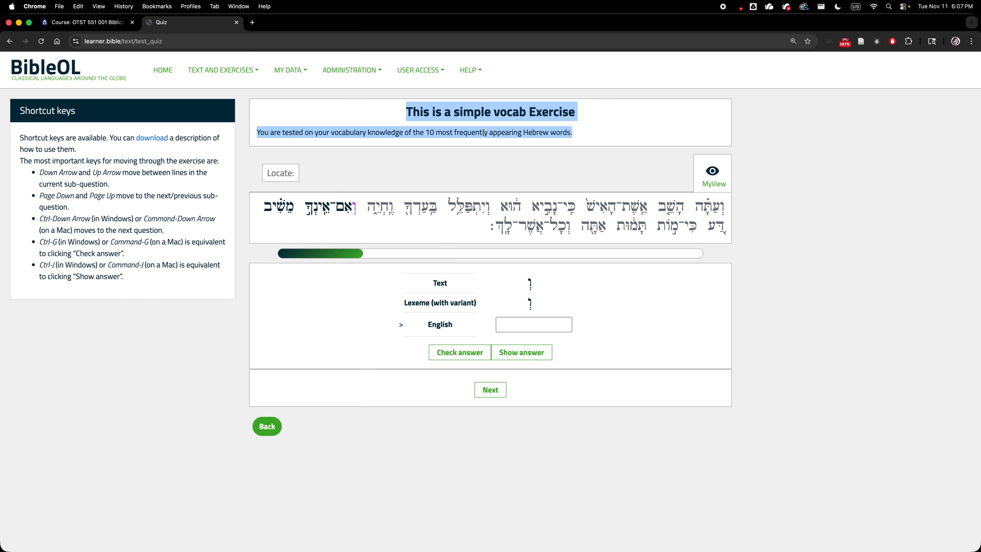
{"action": "left_click", "coordinate": [568, 135]}
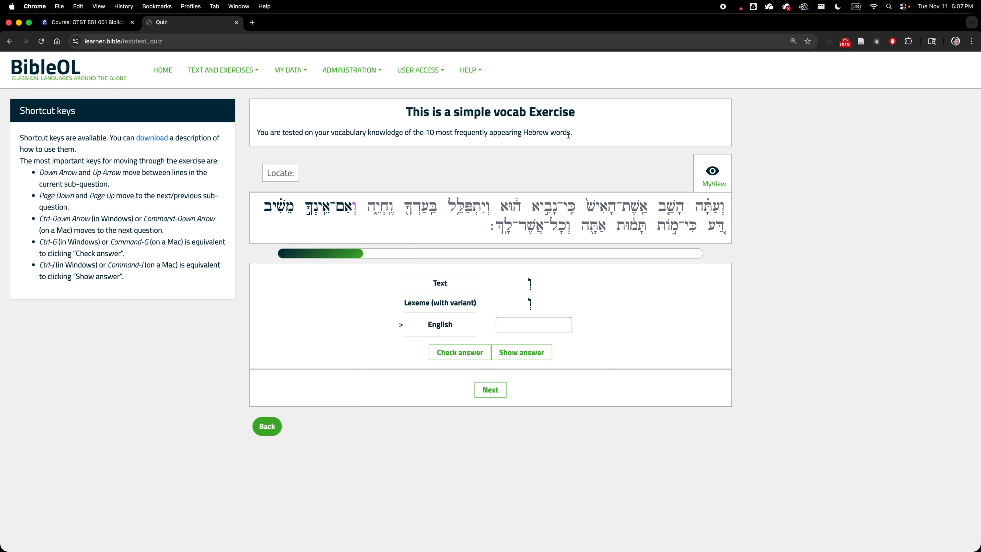
{"action": "scroll", "coordinate": [718, 180], "scroll_direction": "down", "scroll_amount": 1}
{"action": "left_click", "coordinate": [718, 179]}
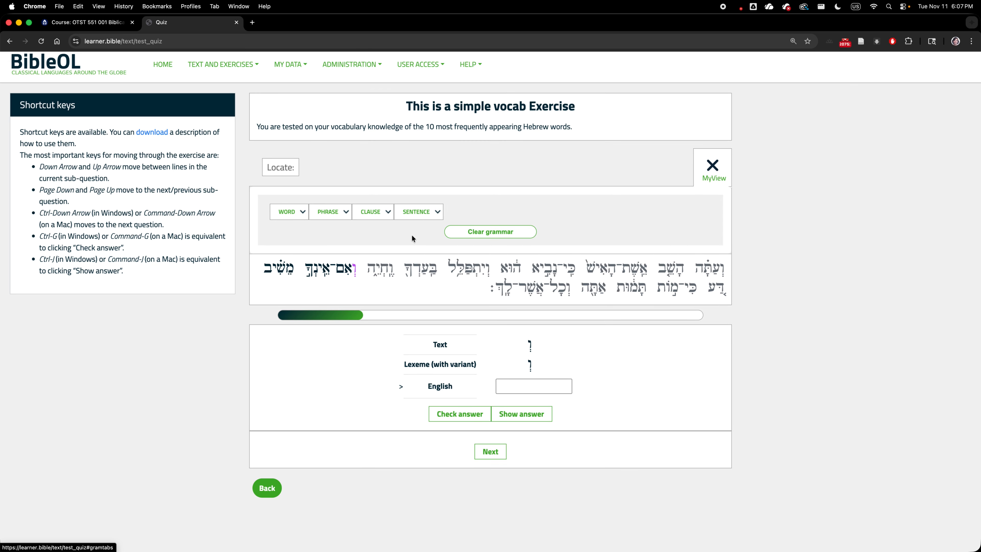
{"action": "left_click", "coordinate": [282, 213]}
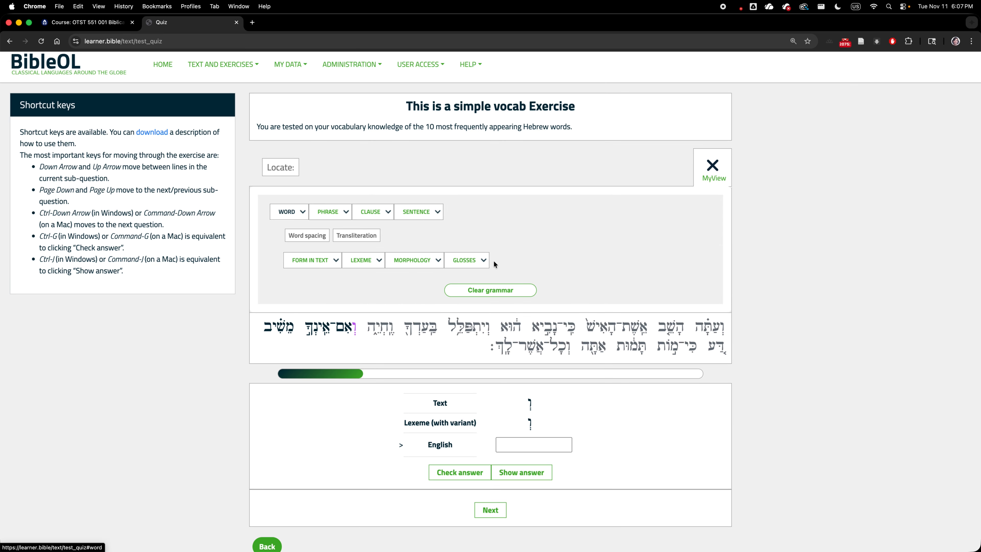
{"action": "left_click", "coordinate": [377, 263]}
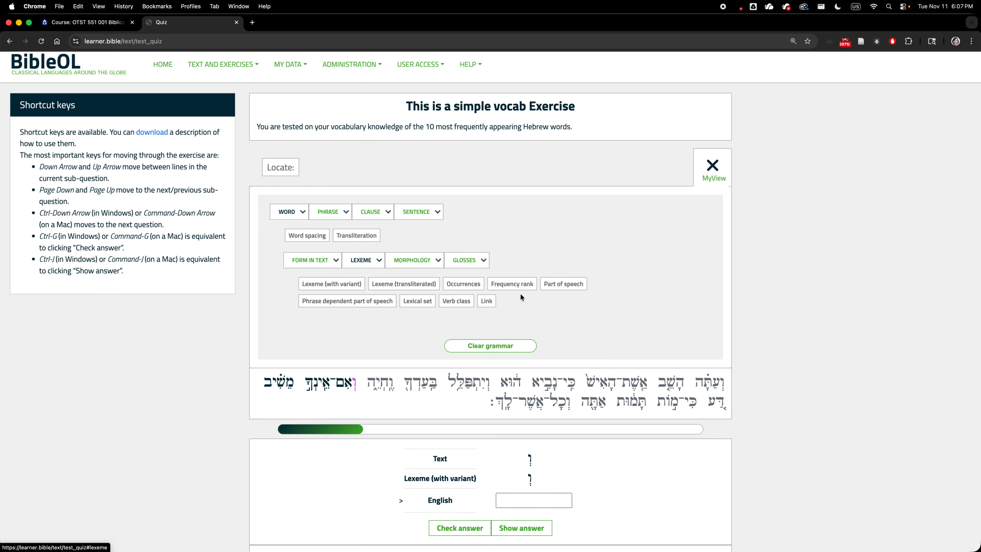
{"action": "left_click", "coordinate": [517, 285]}
{"action": "scroll", "coordinate": [659, 300], "scroll_direction": "down", "scroll_amount": 5}
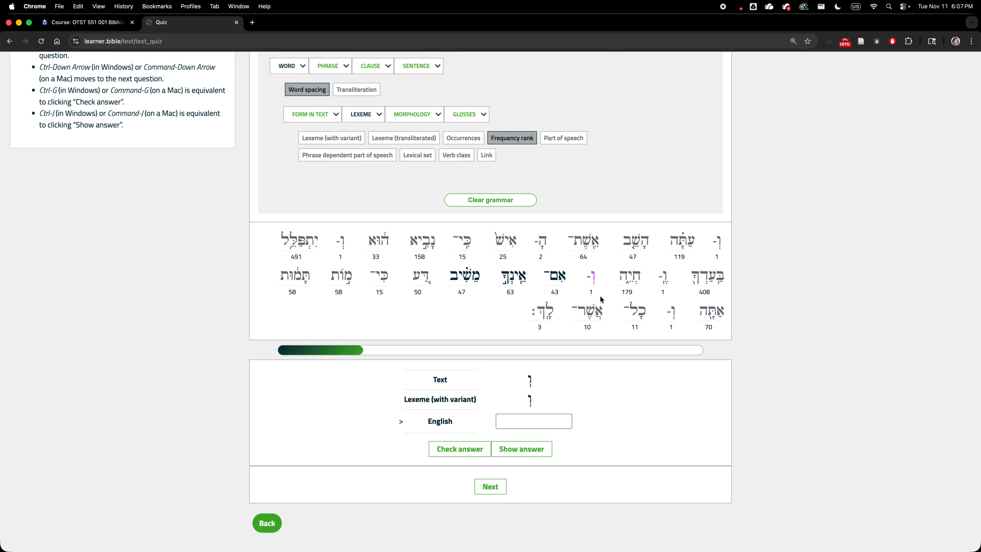
{"action": "mouse_move", "coordinate": [591, 287]}
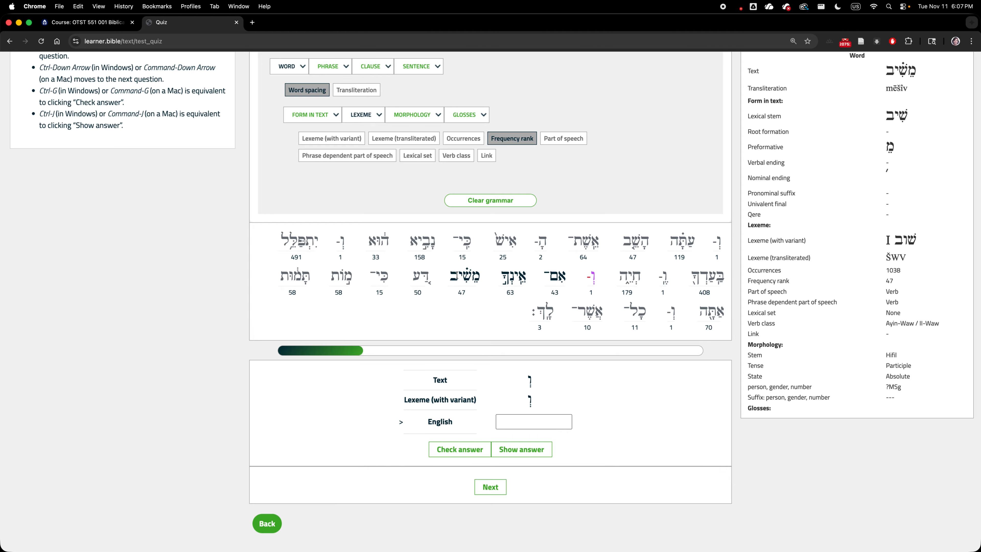
{"action": "scroll", "coordinate": [456, 275], "scroll_direction": "up", "scroll_amount": 3}
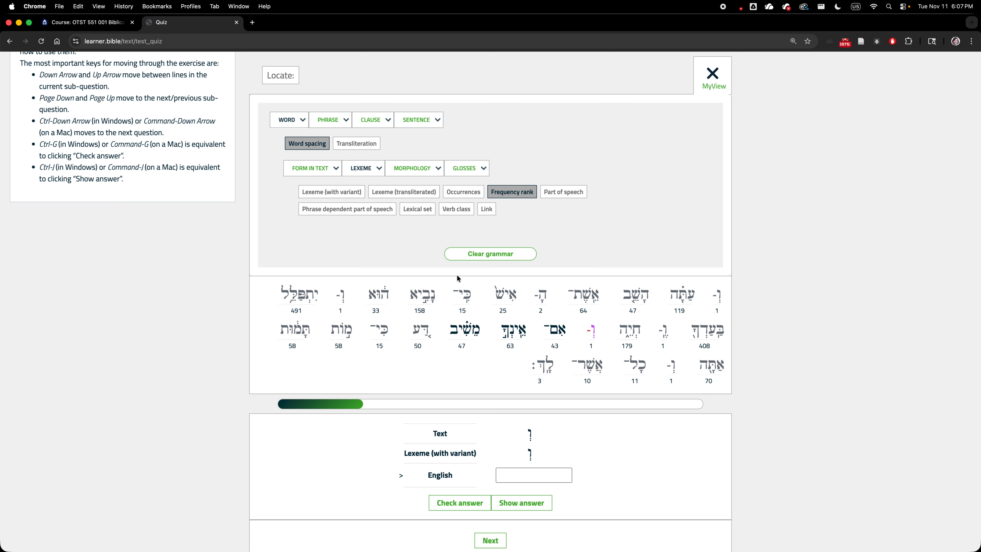
Step: Answer the English gloss with "and", check the answer and go on to the next question
{"action": "left_click", "coordinate": [535, 478]}
{"action": "type", "text": "and"}
{"action": "scroll", "coordinate": [534, 456], "scroll_direction": "down", "scroll_amount": 3}
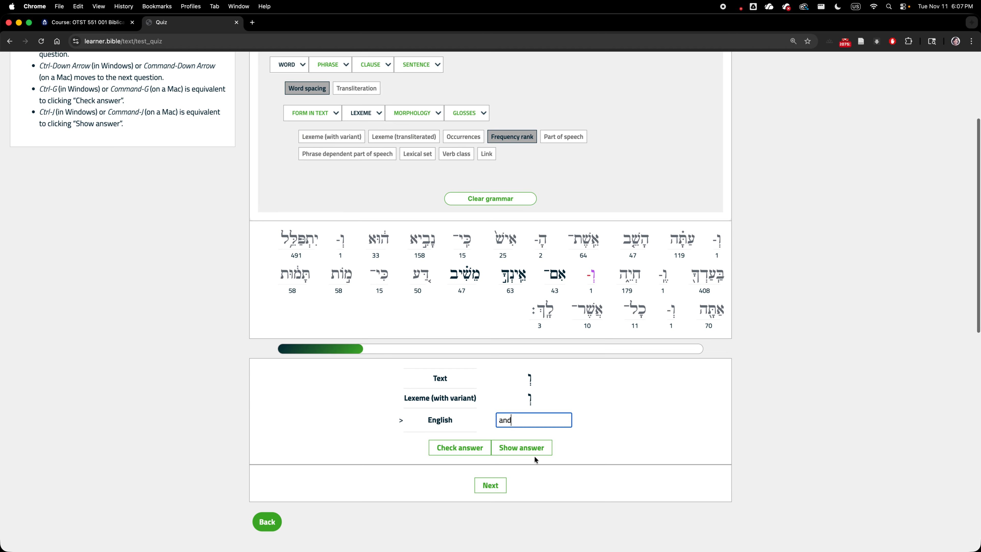
{"action": "left_click", "coordinate": [474, 447]}
{"action": "left_click", "coordinate": [490, 486]}
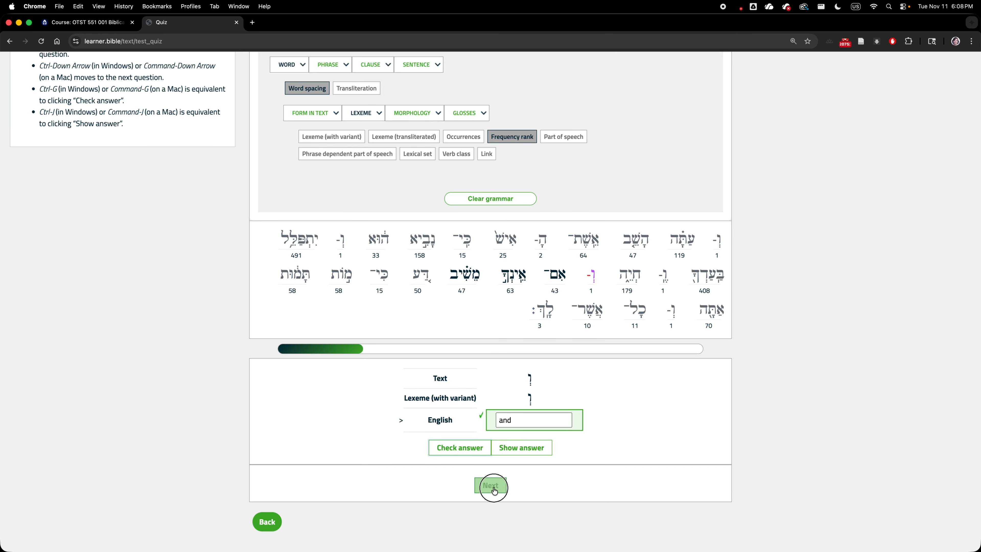
Step: Check the blank English gloss of the first highlighted word and reveal its correct answer
{"action": "scroll", "coordinate": [628, 487], "scroll_direction": "down", "scroll_amount": 4}
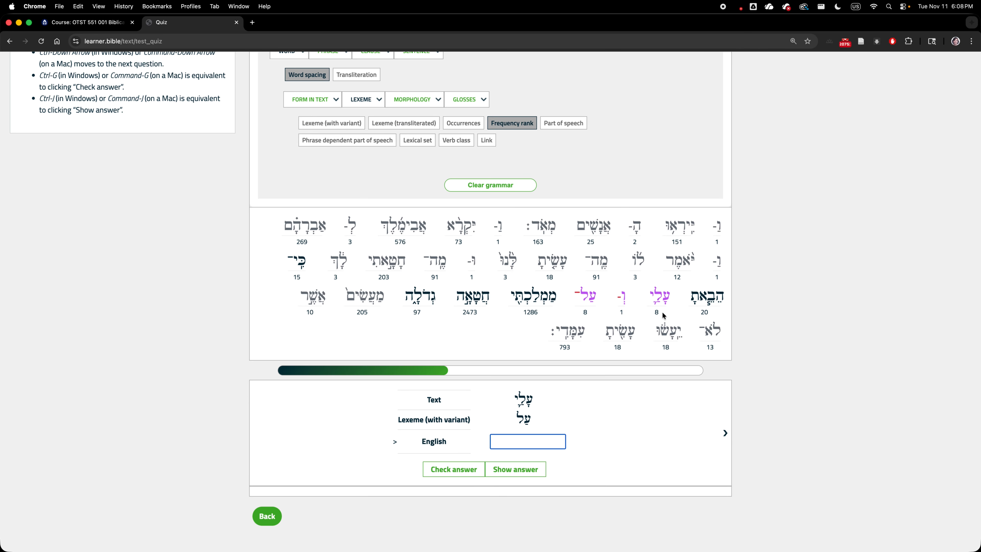
{"action": "double_click", "coordinate": [652, 314]}
{"action": "left_click", "coordinate": [534, 441]}
{"action": "key", "text": "BackSpace"}
{"action": "key", "text": "BackSpace"}
{"action": "left_click", "coordinate": [463, 470]}
{"action": "left_click", "coordinate": [505, 473]}
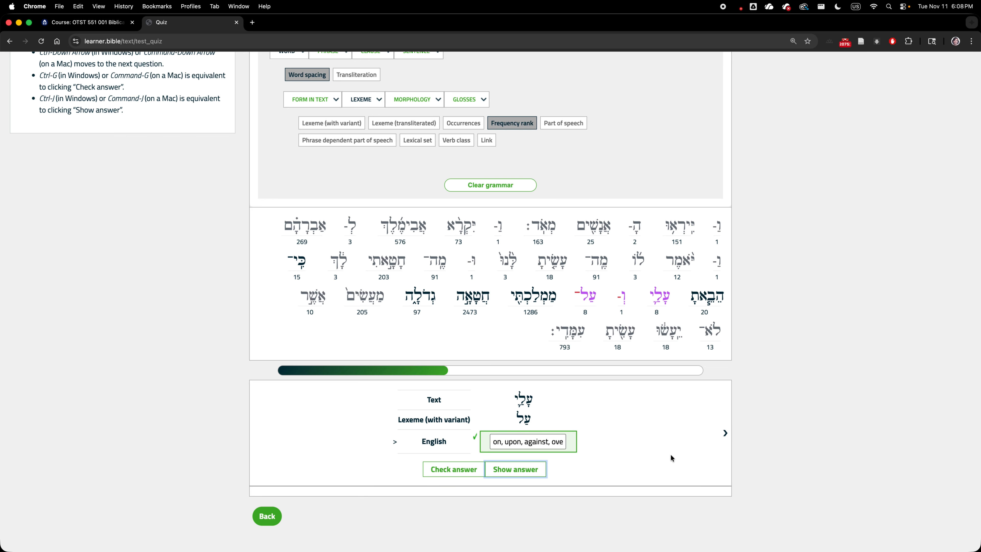
Step: Skip through the remaining highlighted words of this sentence unanswered and advance to the following question
{"action": "left_click", "coordinate": [725, 433]}
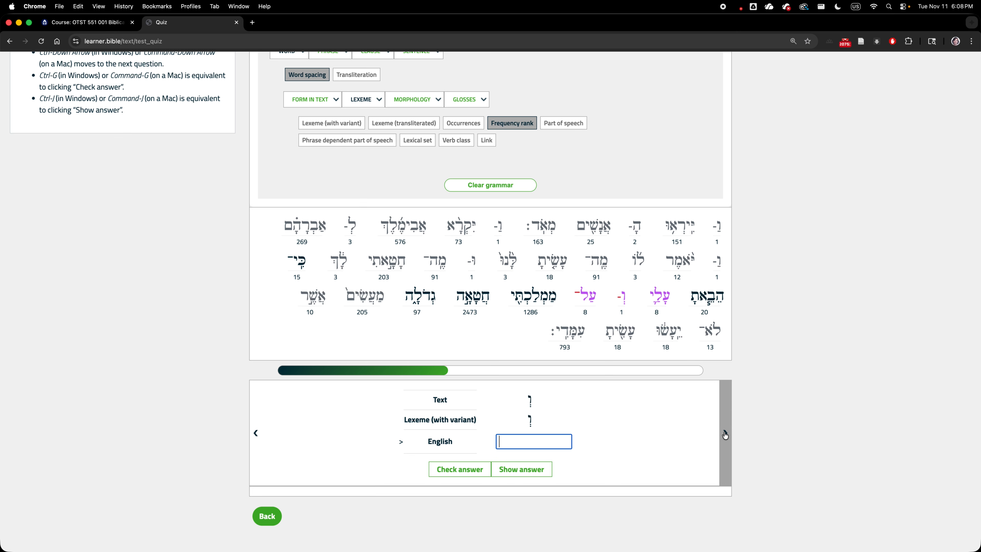
{"action": "left_click", "coordinate": [725, 434]}
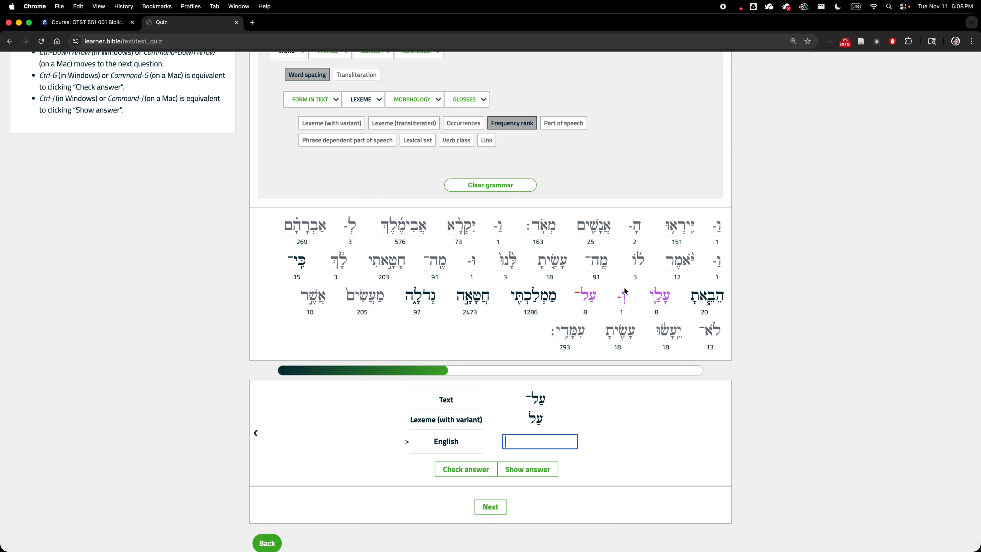
{"action": "scroll", "coordinate": [546, 357], "scroll_direction": "down", "scroll_amount": 2}
{"action": "scroll", "coordinate": [545, 353], "scroll_direction": "down", "scroll_amount": 2}
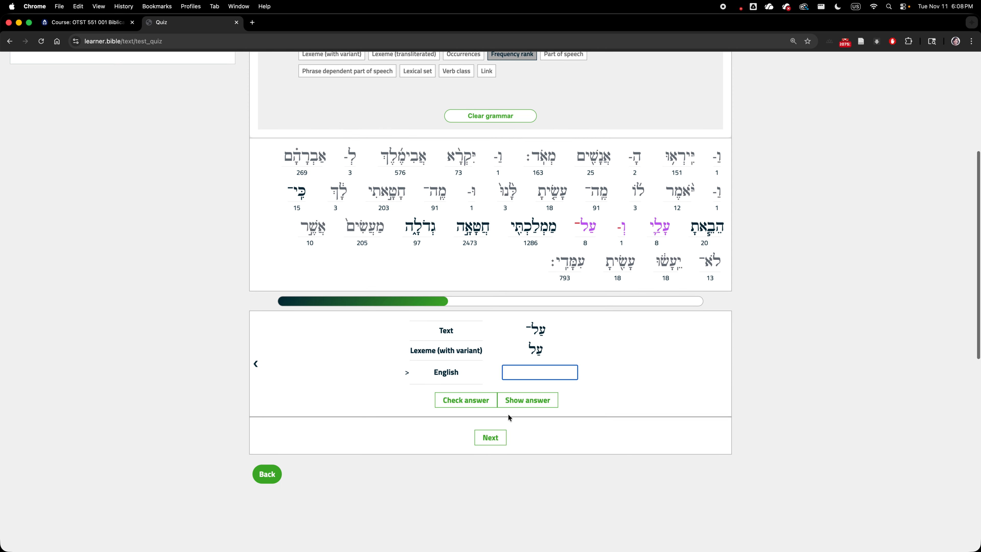
{"action": "left_click", "coordinate": [492, 437]}
{"action": "scroll", "coordinate": [545, 396], "scroll_direction": "down", "scroll_amount": 5}
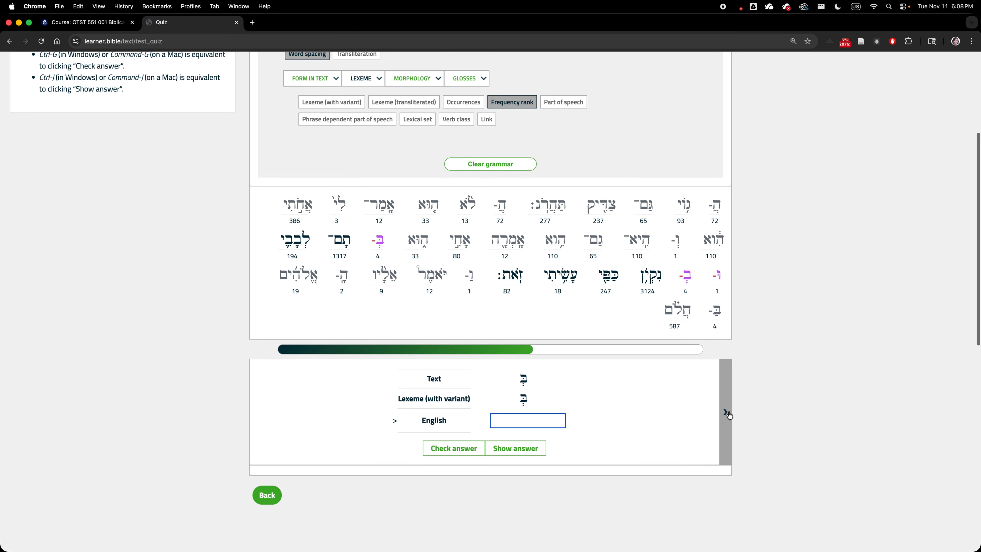
Step: Clear the grammar display from the sentence and reveal its Bible reference
{"action": "scroll", "coordinate": [530, 255], "scroll_direction": "up", "scroll_amount": 7}
{"action": "left_click", "coordinate": [502, 297]}
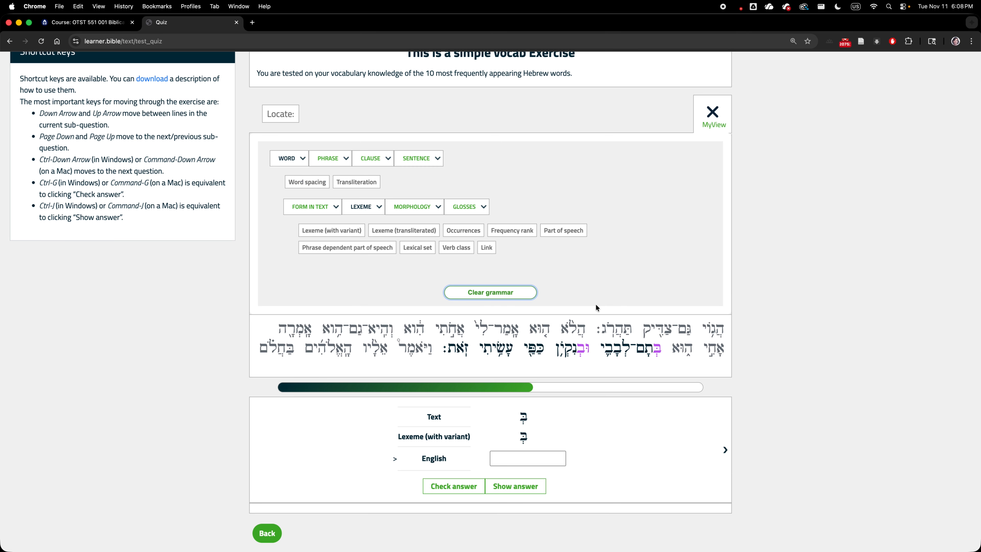
{"action": "scroll", "coordinate": [611, 309], "scroll_direction": "down", "scroll_amount": 6}
{"action": "scroll", "coordinate": [625, 315], "scroll_direction": "up", "scroll_amount": 7}
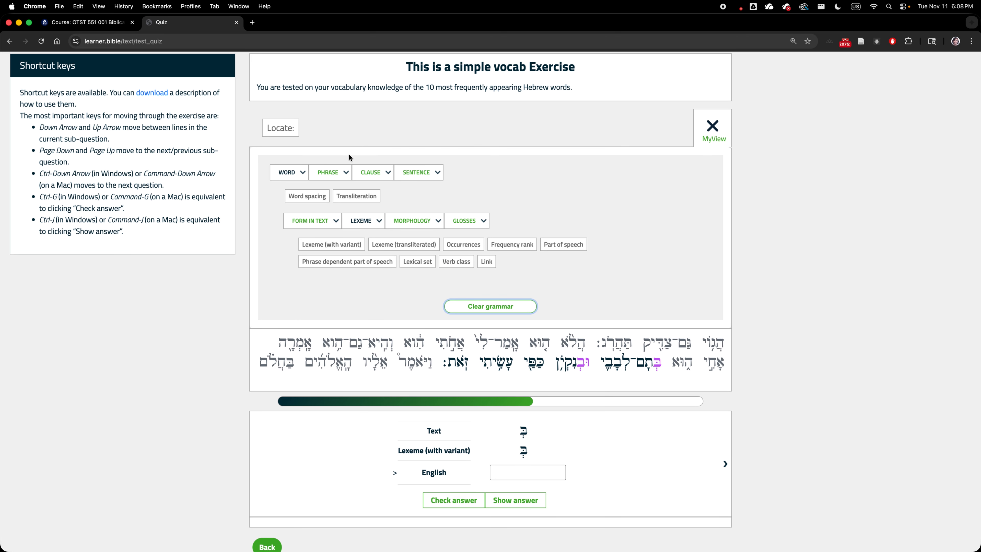
{"action": "left_click", "coordinate": [290, 133]}
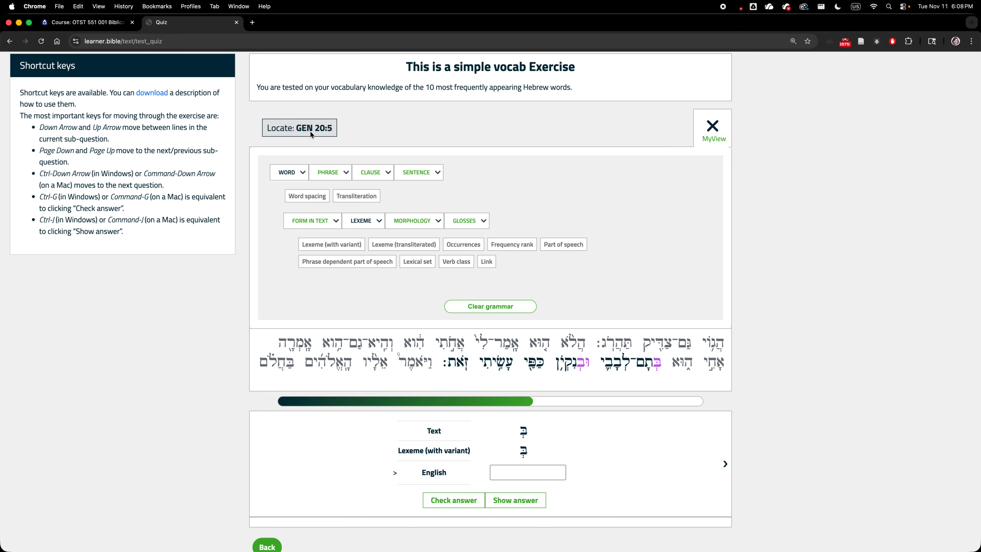
Step: Leave the test run and save the exercise as 1_DummyVocab, replacing the existing file
{"action": "scroll", "coordinate": [296, 134], "scroll_direction": "down", "scroll_amount": 5}
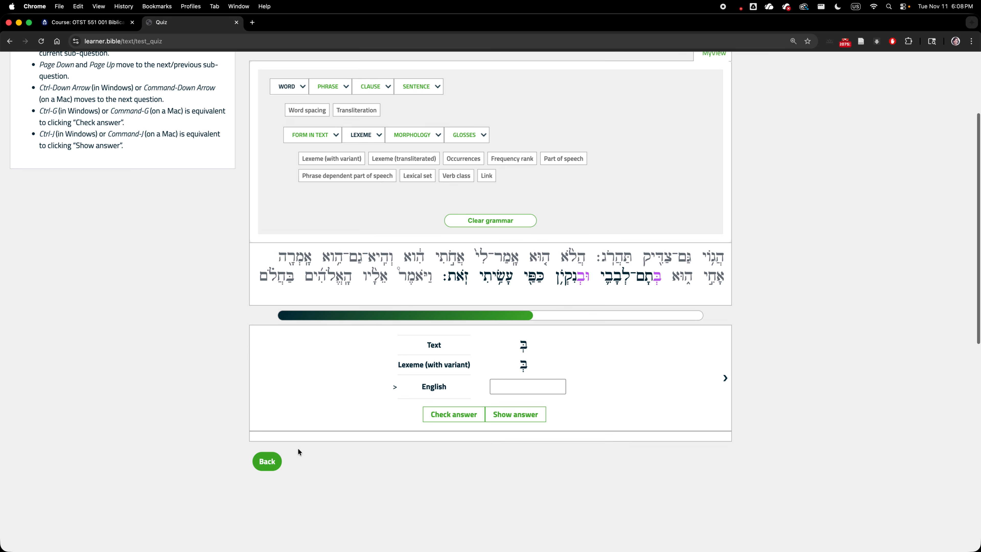
{"action": "left_click", "coordinate": [267, 462]}
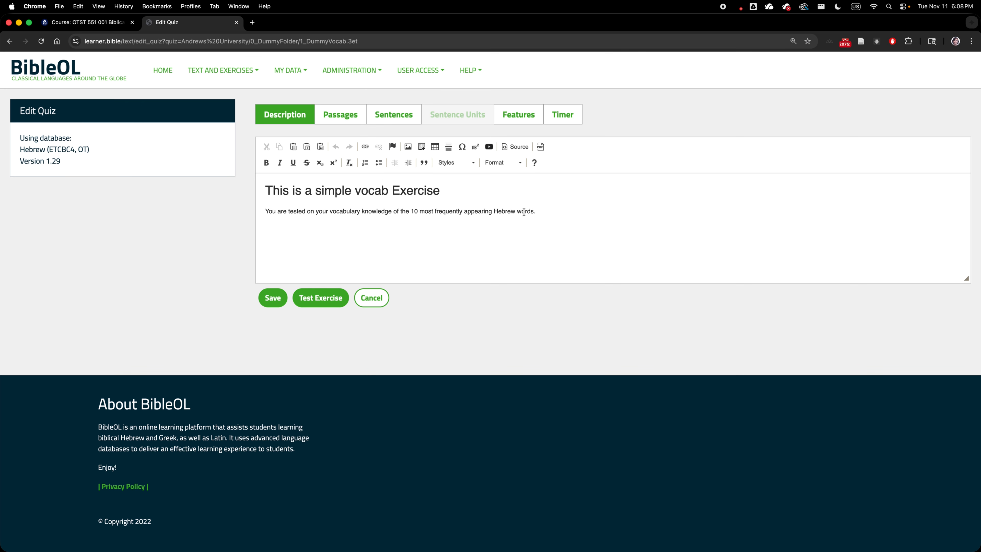
{"action": "left_click", "coordinate": [275, 298]}
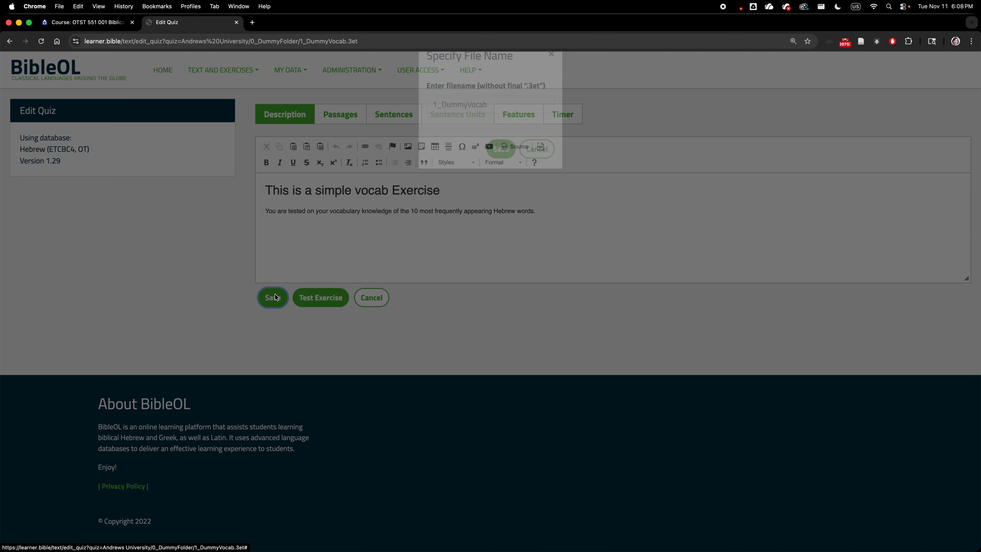
{"action": "left_click", "coordinate": [503, 176]}
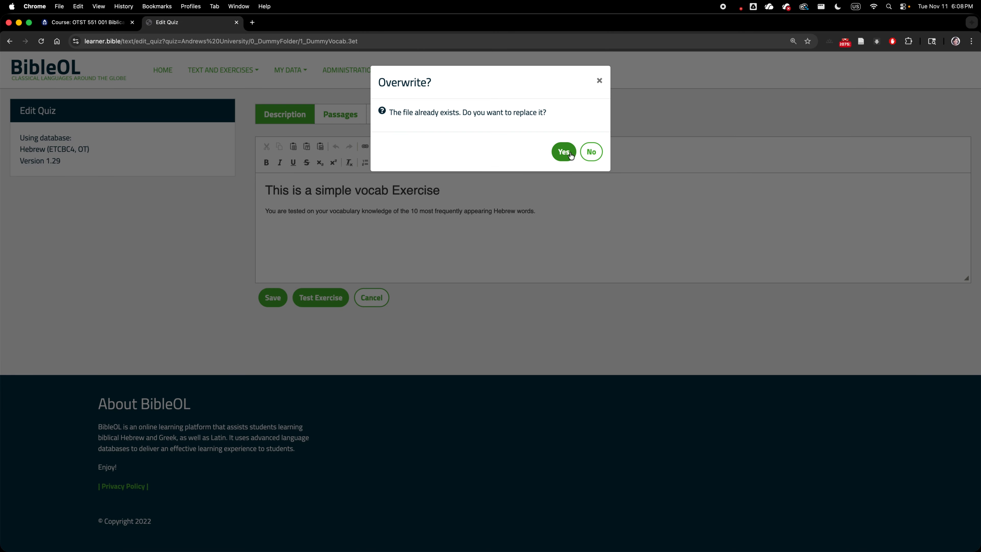
{"action": "left_click", "coordinate": [569, 152]}
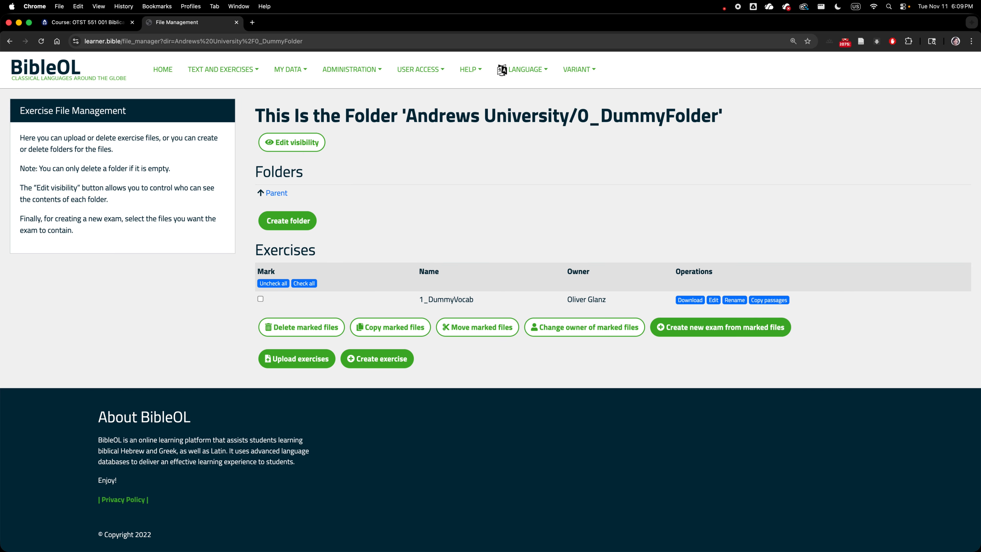
Step: Switch to the incognito student window and open the exercise list of Andrews University/0_DummyFolder
{"action": "left_click_drag", "start_coordinate": [980, 129], "coordinate": [399, 70]}
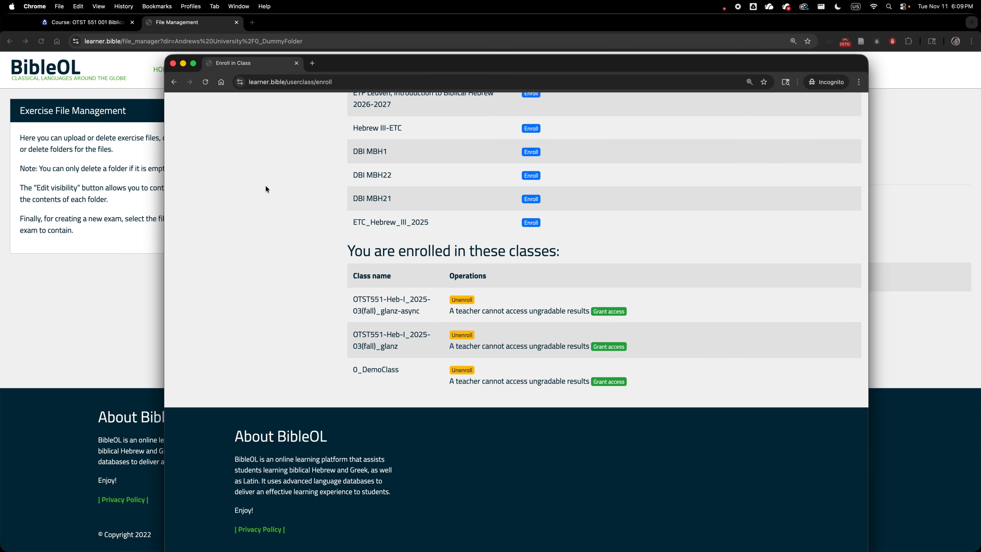
{"action": "scroll", "coordinate": [281, 209], "scroll_direction": "up", "scroll_amount": 20}
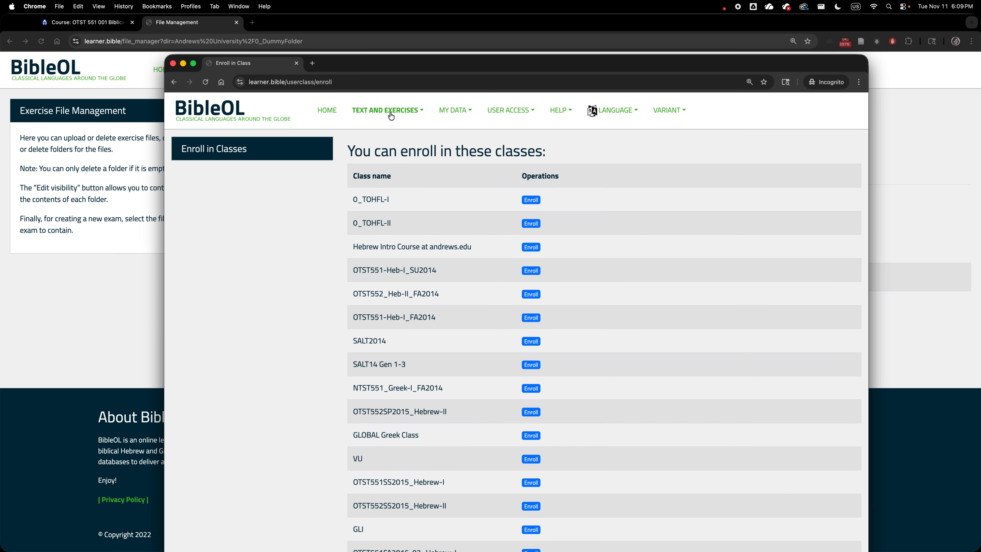
{"action": "left_click", "coordinate": [390, 115]}
{"action": "left_click", "coordinate": [369, 151]}
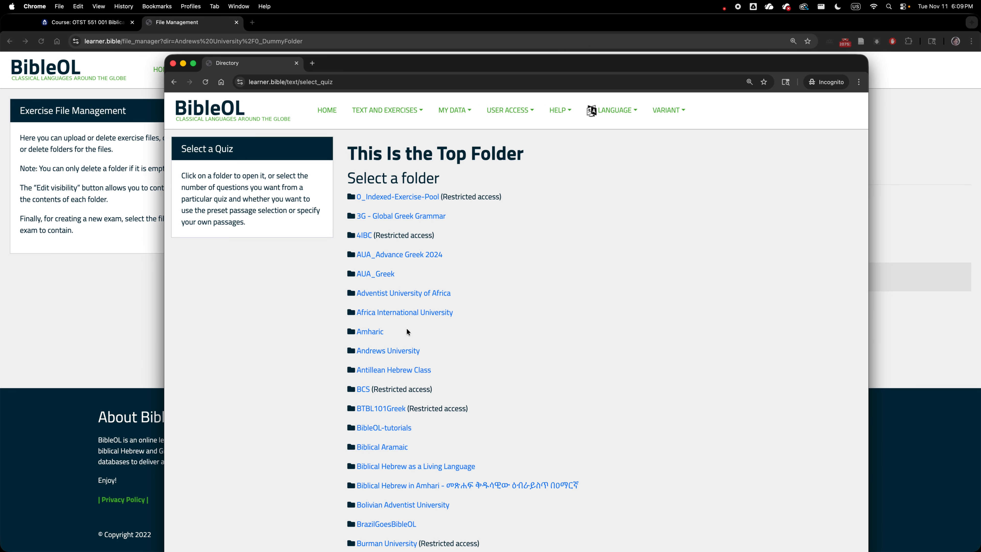
{"action": "left_click", "coordinate": [398, 350]}
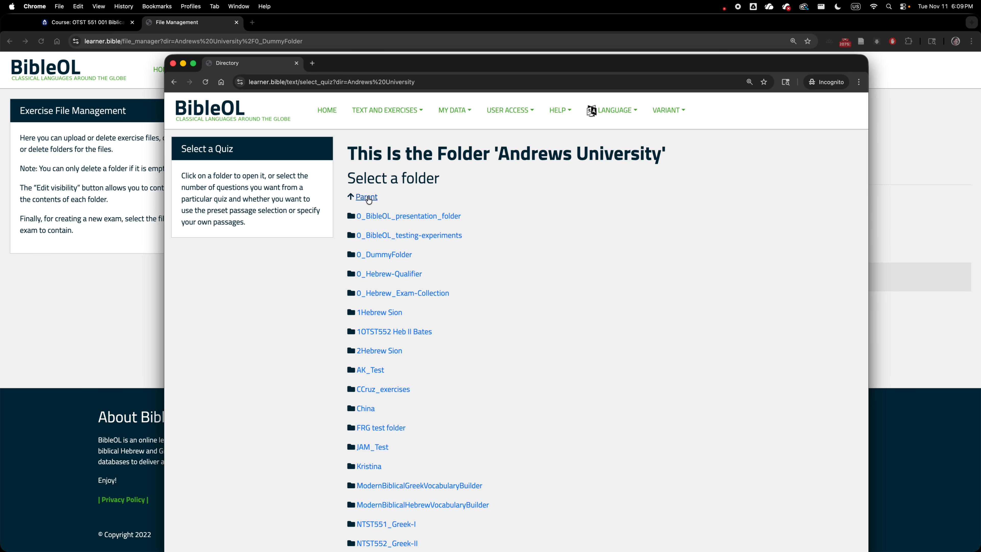
{"action": "left_click", "coordinate": [396, 258]}
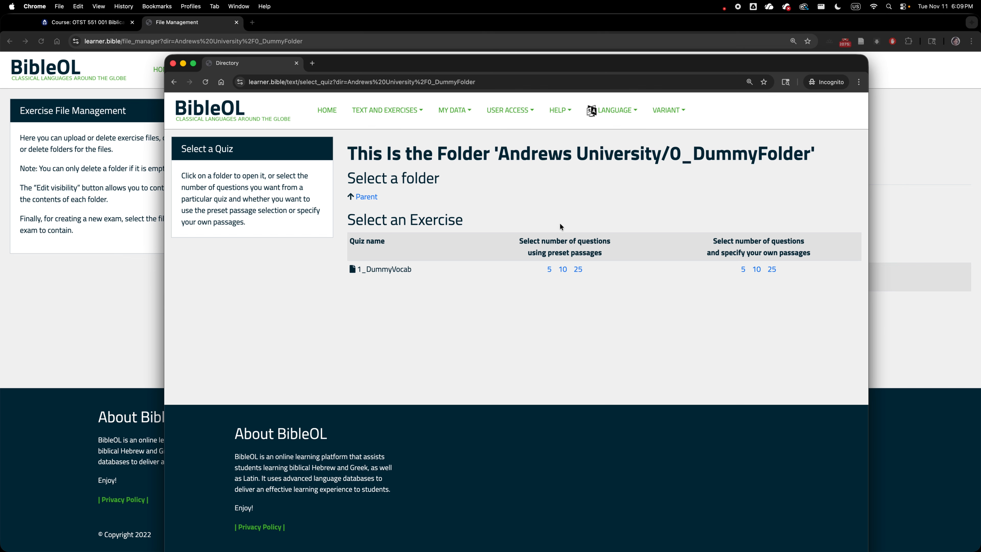
Step: Bring up the teacher window, review the visibility setting of 0_DummyFolder for 0_DemoClass, and leave it without saving
{"action": "left_click_drag", "start_coordinate": [407, 63], "coordinate": [738, 319]}
{"action": "left_click", "coordinate": [311, 143]}
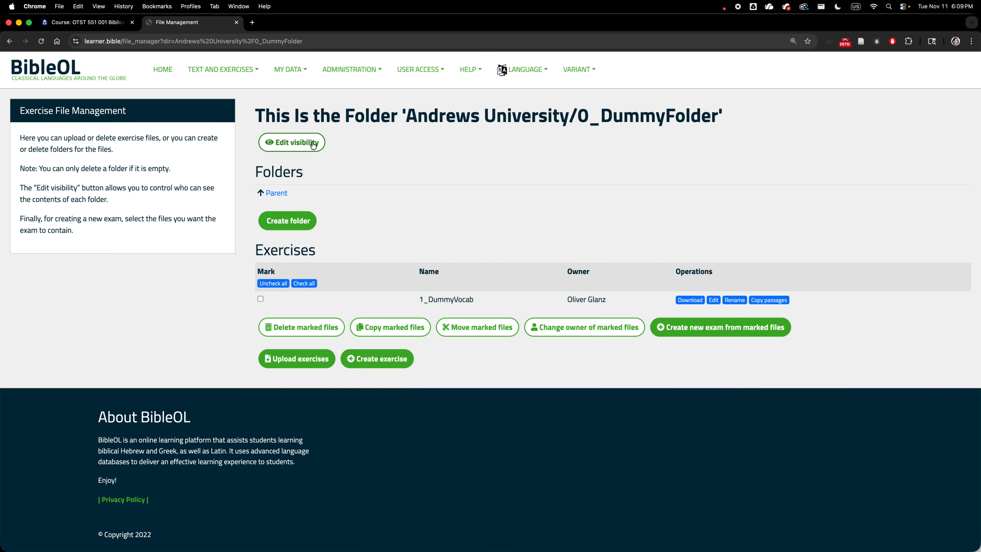
{"action": "scroll", "coordinate": [420, 340], "scroll_direction": "down", "scroll_amount": 20}
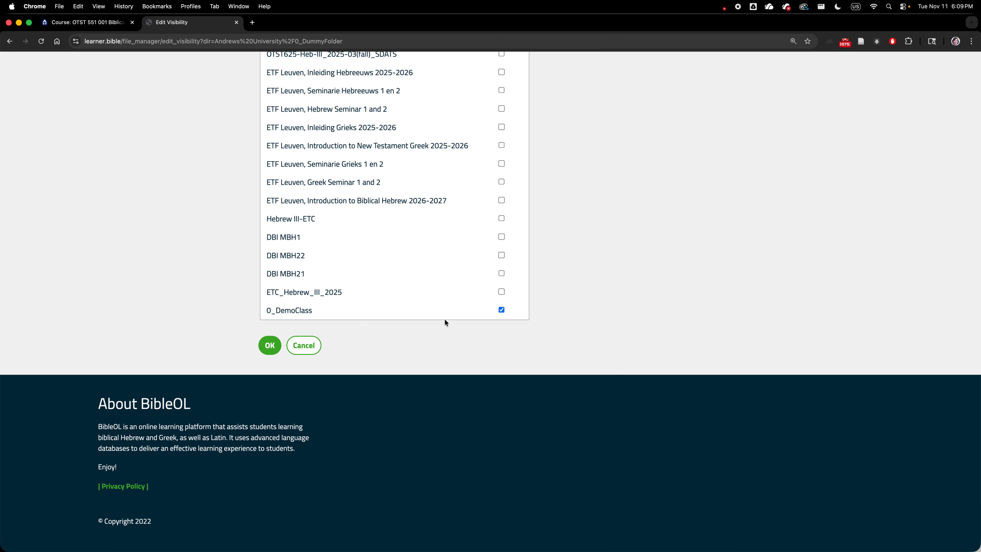
{"action": "left_click", "coordinate": [310, 349]}
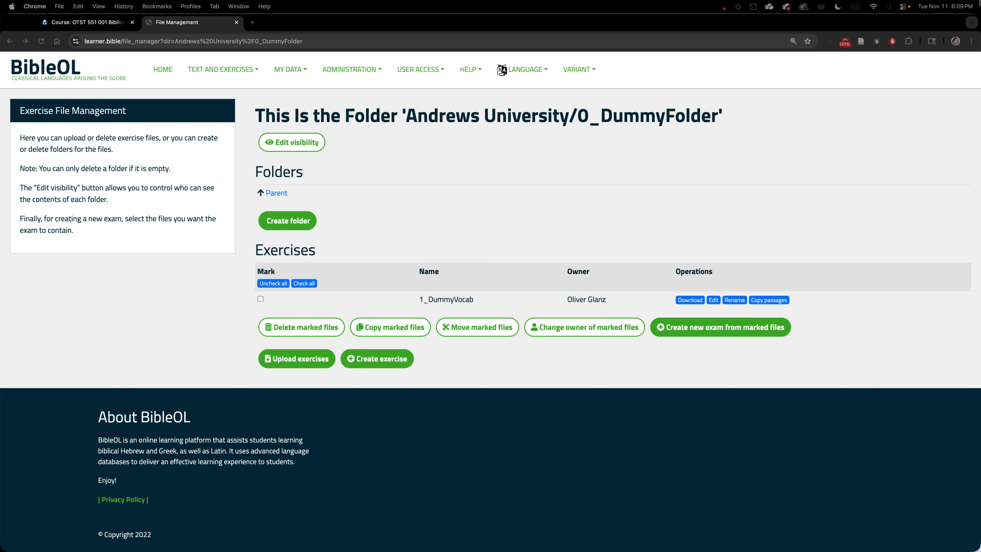
Step: Return to the incognito student window and open 1_DummyVocab with 5 questions on preset passages in a new tab
{"action": "left_click_drag", "start_coordinate": [811, 19], "coordinate": [650, 58]}
{"action": "left_click_drag", "start_coordinate": [922, 322], "coordinate": [819, 140]}
{"action": "left_click", "coordinate": [737, 60]}
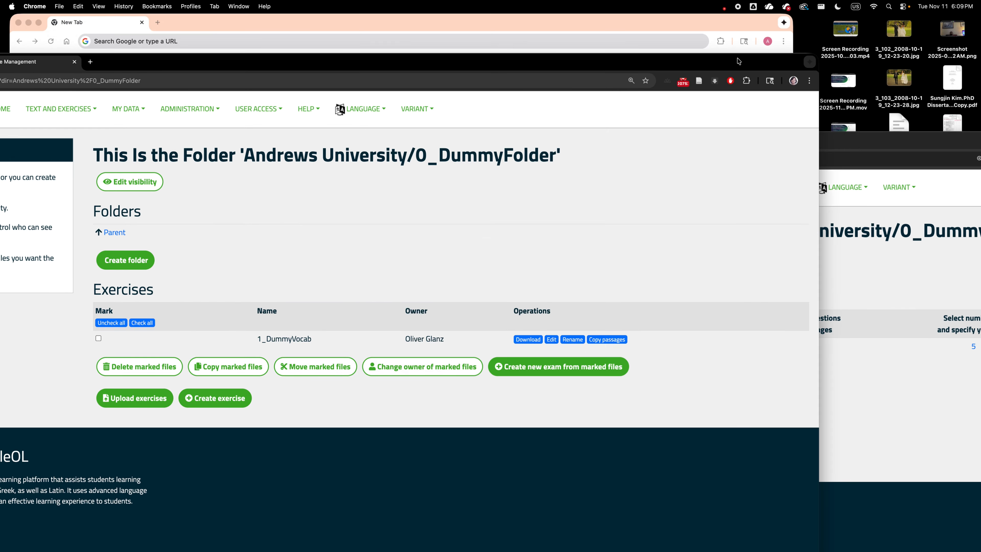
{"action": "double_click", "coordinate": [886, 139]}
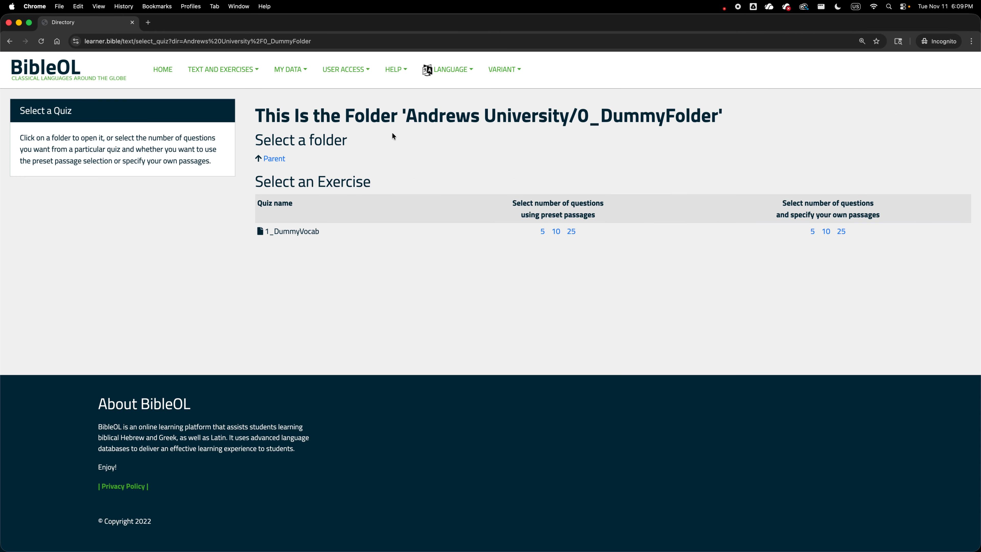
{"action": "right_click", "coordinate": [543, 231]}
{"action": "left_click", "coordinate": [564, 238]}
{"action": "left_click", "coordinate": [184, 26]}
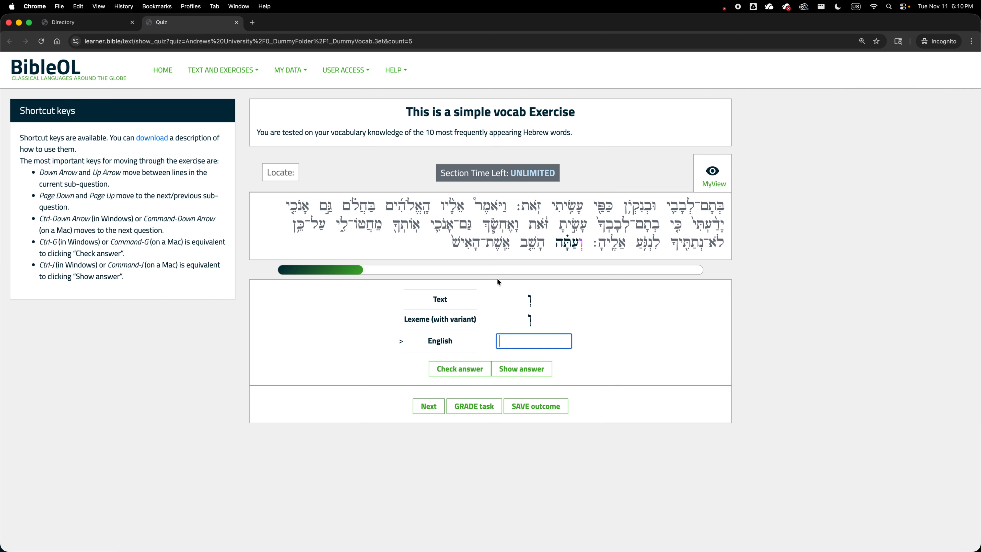
Step: Answer the first question with "and" and the second with "for", revealing the Bible reference and checking both answers
{"action": "type", "text": "and"}
{"action": "left_click", "coordinate": [292, 179]}
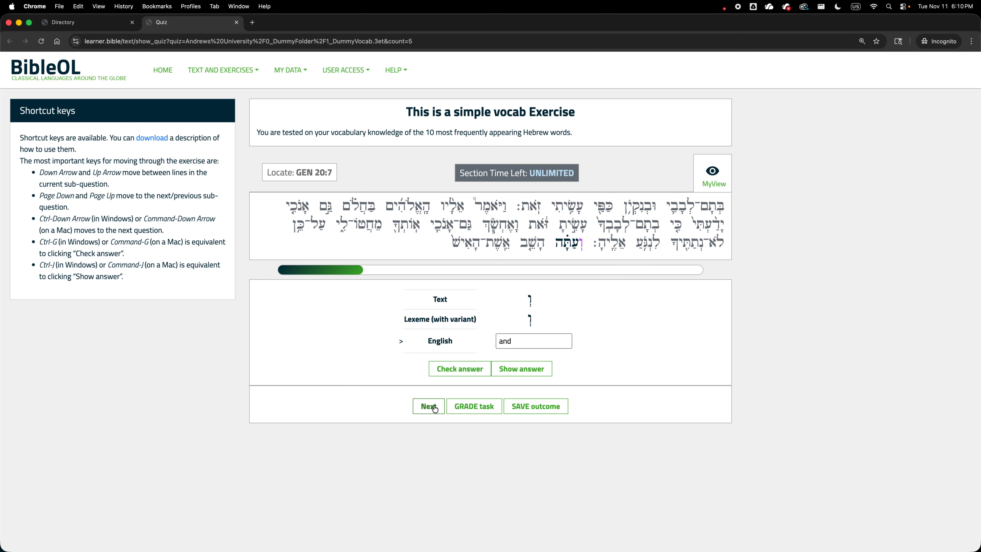
{"action": "left_click", "coordinate": [460, 372]}
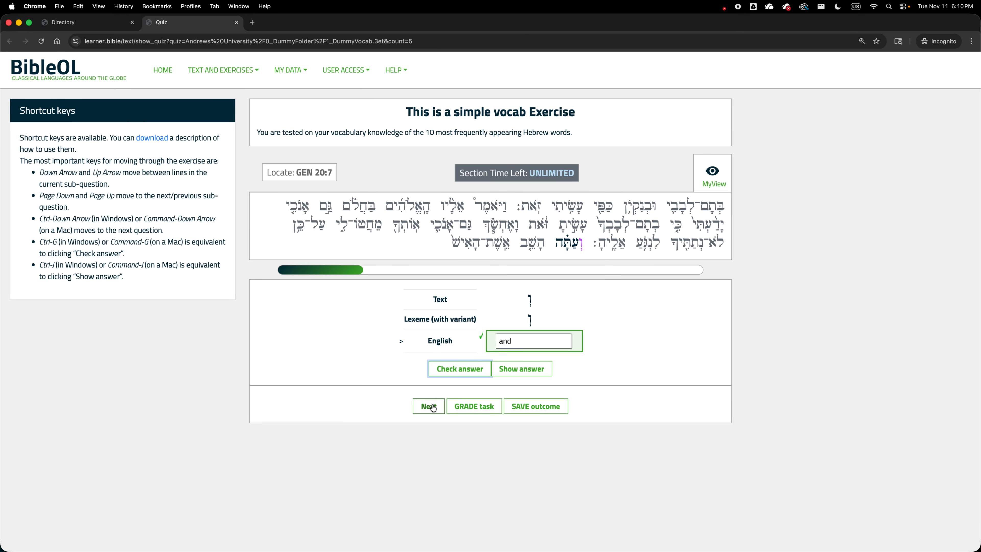
{"action": "left_click", "coordinate": [429, 407]}
{"action": "type", "text": "for"}
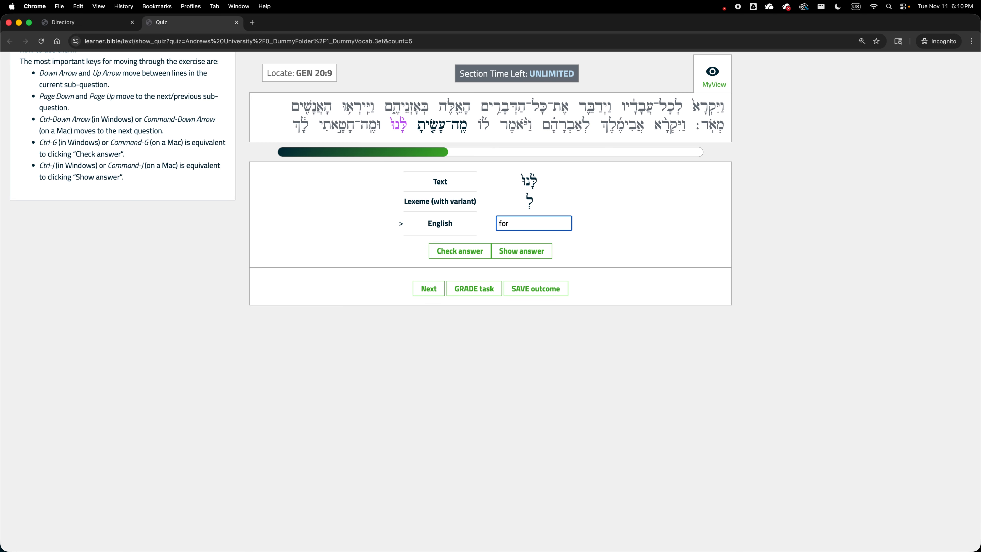
{"action": "left_click", "coordinate": [447, 258]}
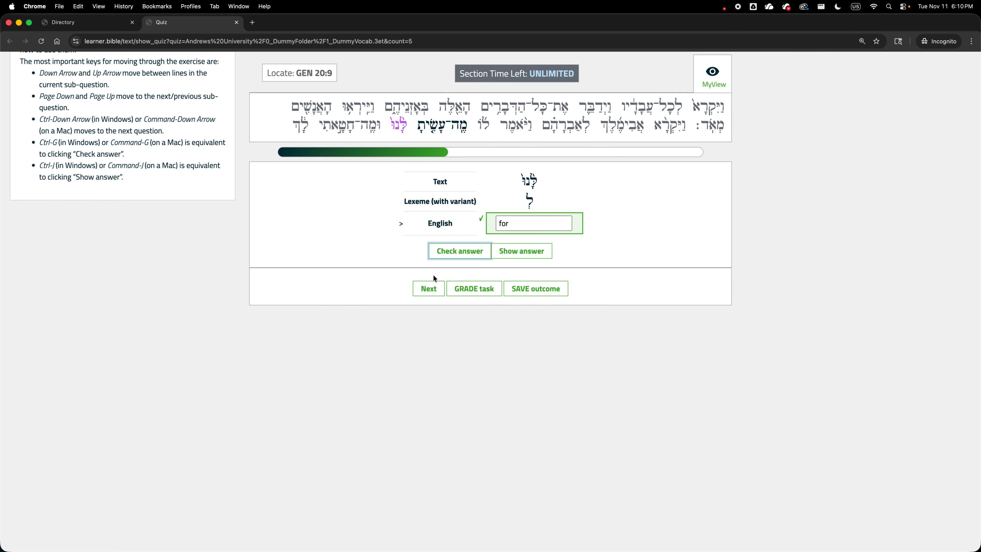
Step: Advance to the third question and answer its first highlighted word with "and"
{"action": "left_click", "coordinate": [431, 288]}
{"action": "type", "text": "and"}
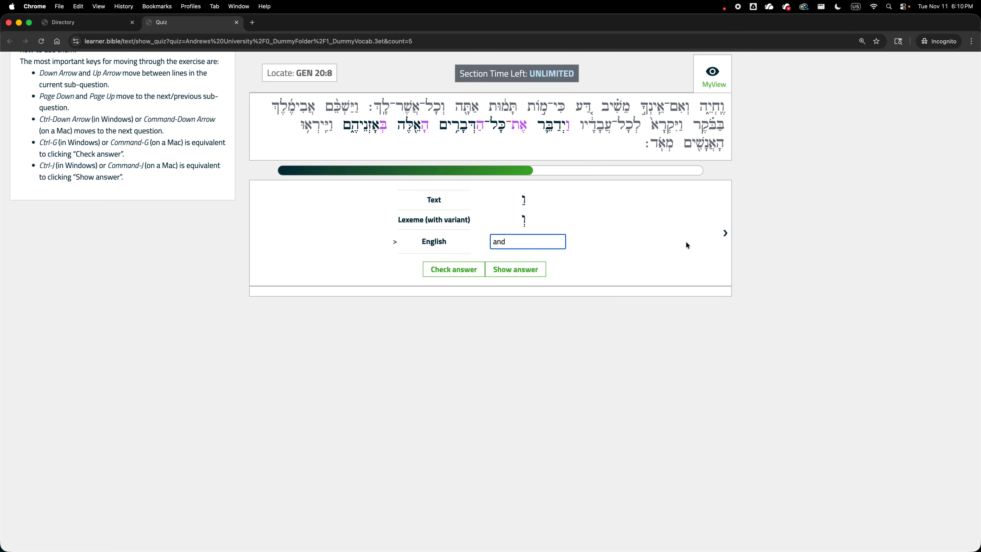
{"action": "left_click", "coordinate": [725, 233]}
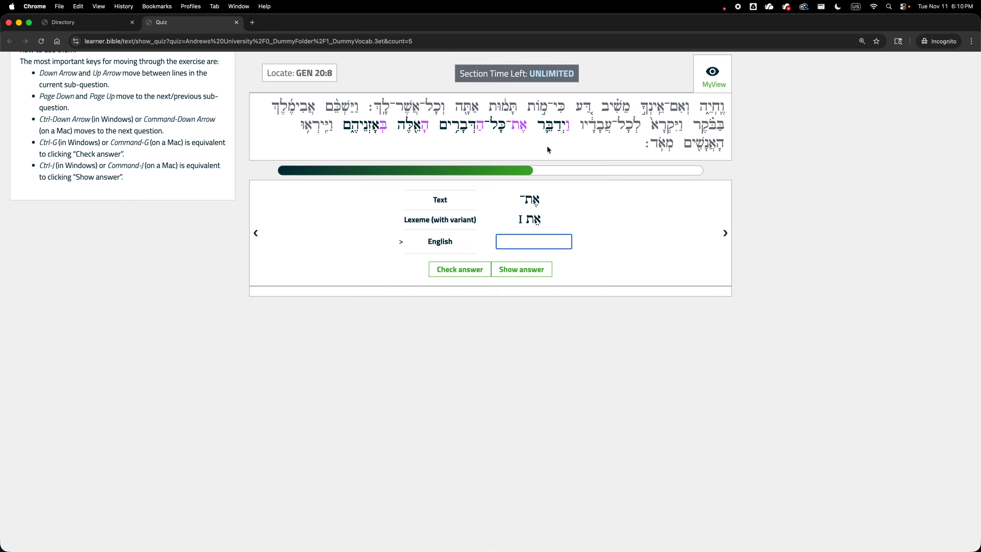
Step: Try "father" as the meaning of the object marker, check it, and reveal and read through the accepted answers
{"action": "type", "text": "father"}
{"action": "left_click", "coordinate": [459, 269]}
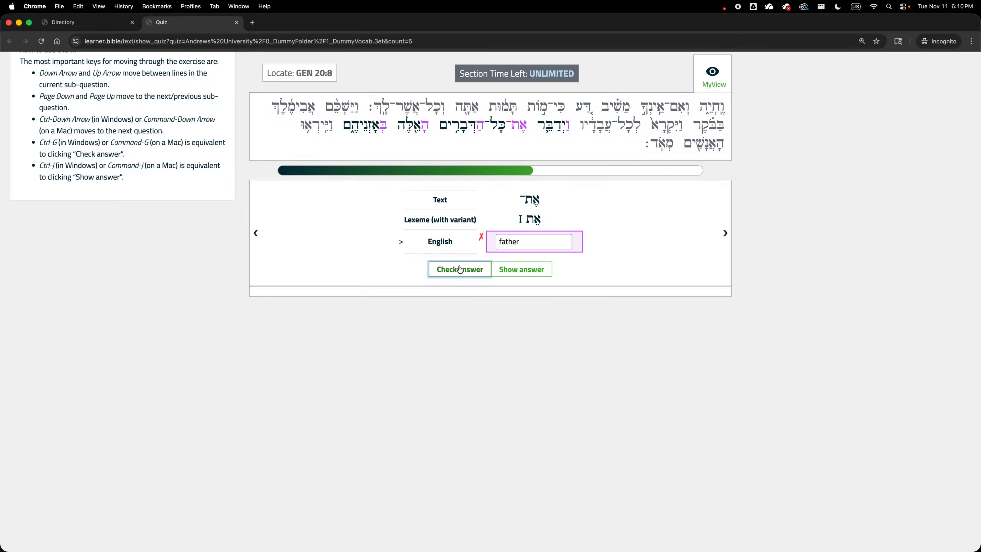
{"action": "left_click", "coordinate": [498, 266]}
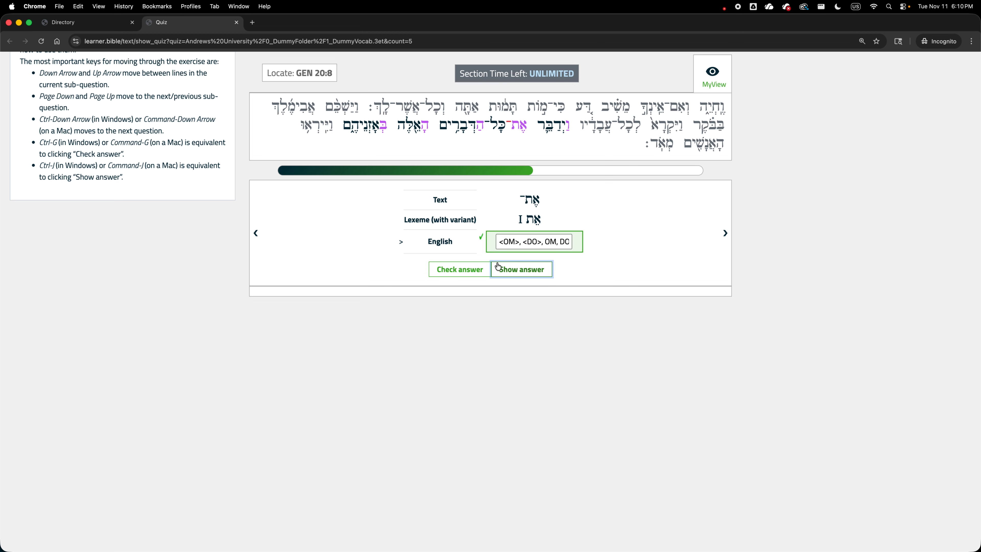
{"action": "scroll", "coordinate": [537, 243], "scroll_direction": "right", "scroll_amount": 2}
{"action": "scroll", "coordinate": [537, 245], "scroll_direction": "left", "scroll_amount": 2}
{"action": "scroll", "coordinate": [518, 243], "scroll_direction": "right", "scroll_amount": 3}
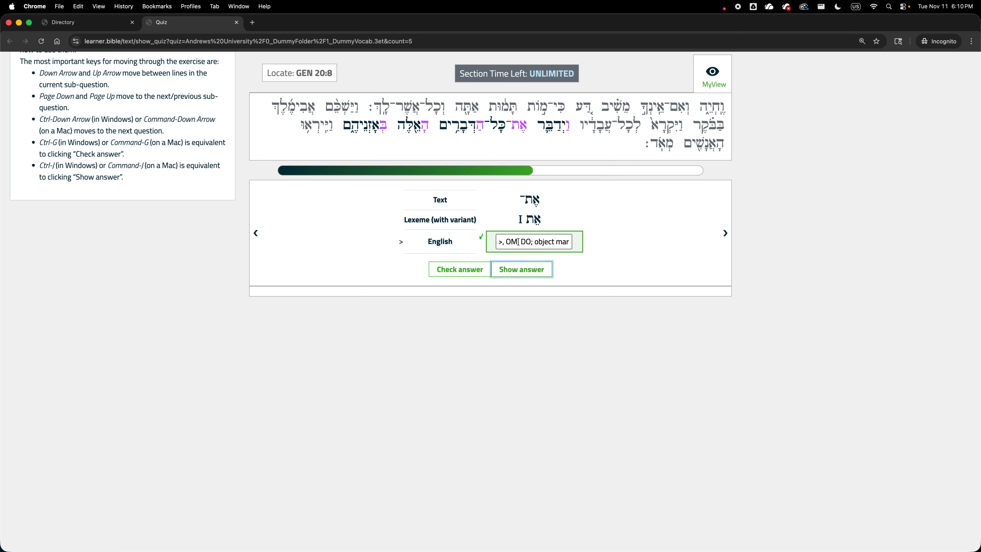
{"action": "scroll", "coordinate": [518, 242], "scroll_direction": "right", "scroll_amount": 4}
{"action": "scroll", "coordinate": [518, 242], "scroll_direction": "right", "scroll_amount": 2}
Step: Replace the revealed answer for the object marker with "OM" and check it
{"action": "left_click", "coordinate": [519, 242]}
{"action": "key", "text": "cmd+a"}
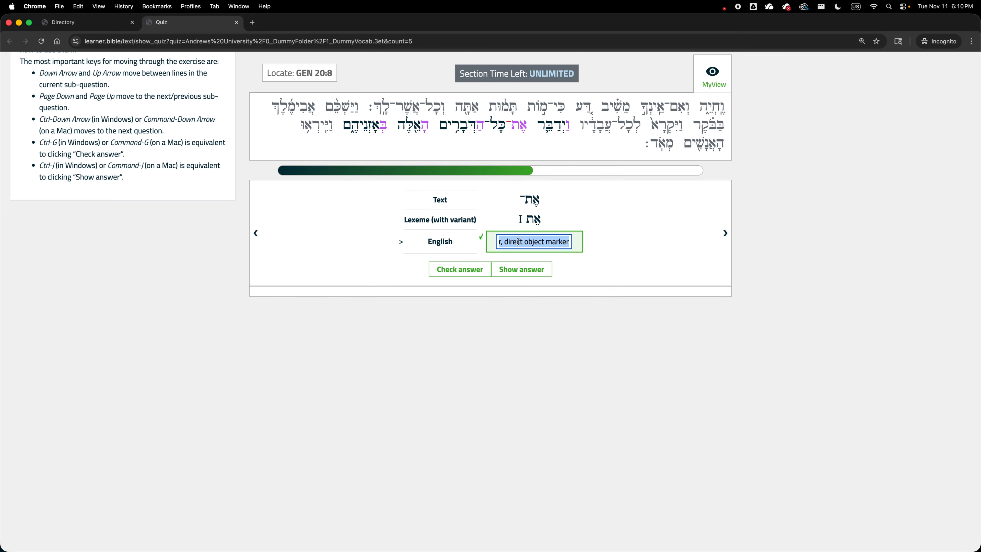
{"action": "type", "text": "OM"}
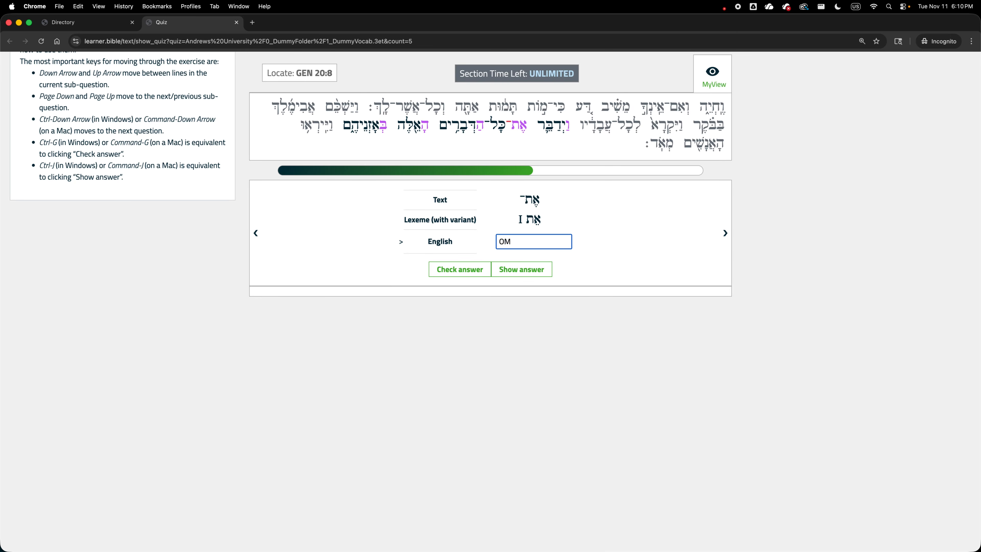
{"action": "left_click", "coordinate": [444, 269]}
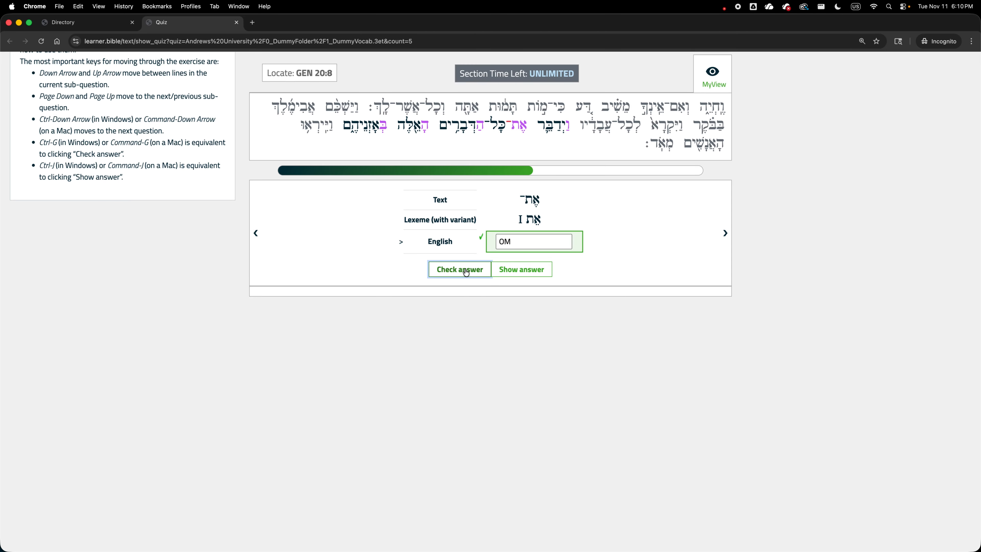
Step: Move to the first highlighted article in the sentence, answer it with "the", and check the answer
{"action": "left_click", "coordinate": [722, 233]}
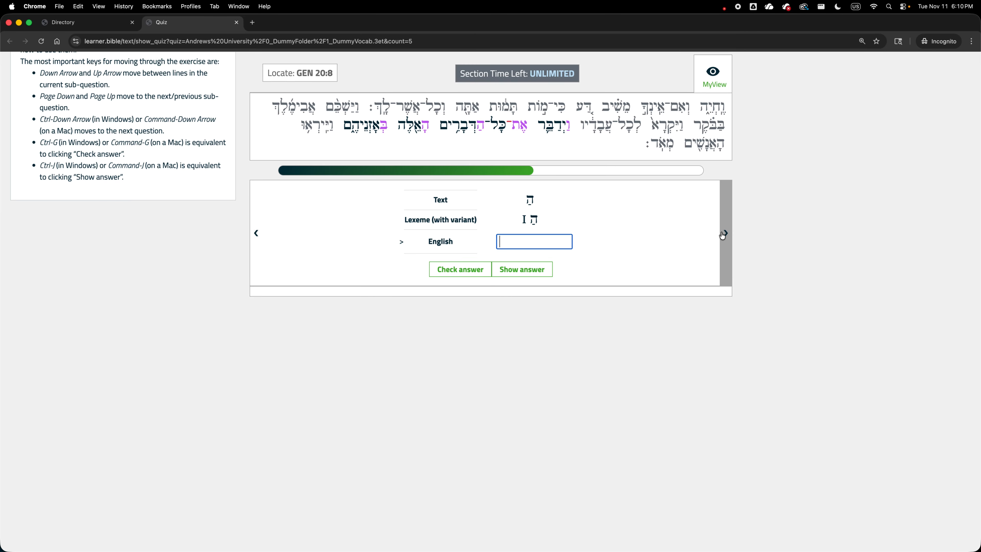
{"action": "type", "text": "the"}
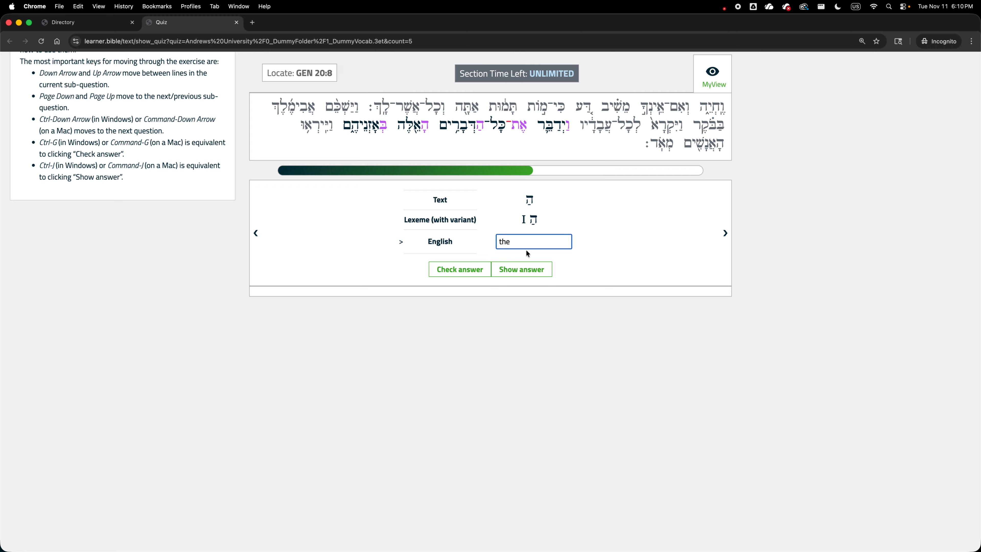
{"action": "left_click", "coordinate": [460, 276]}
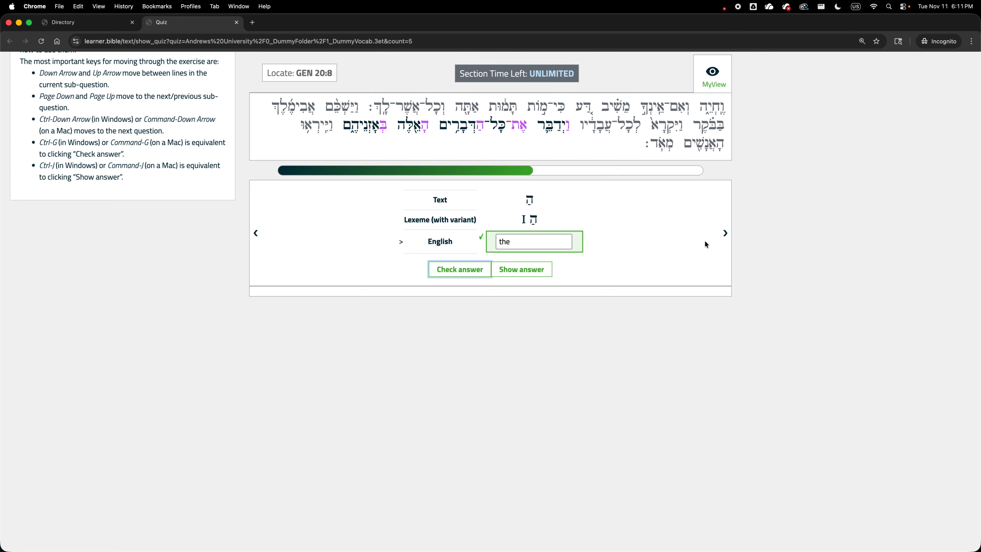
Step: Answer the second highlighted article with "the" and fill in the English meaning of the preposition that follows
{"action": "left_click", "coordinate": [725, 234]}
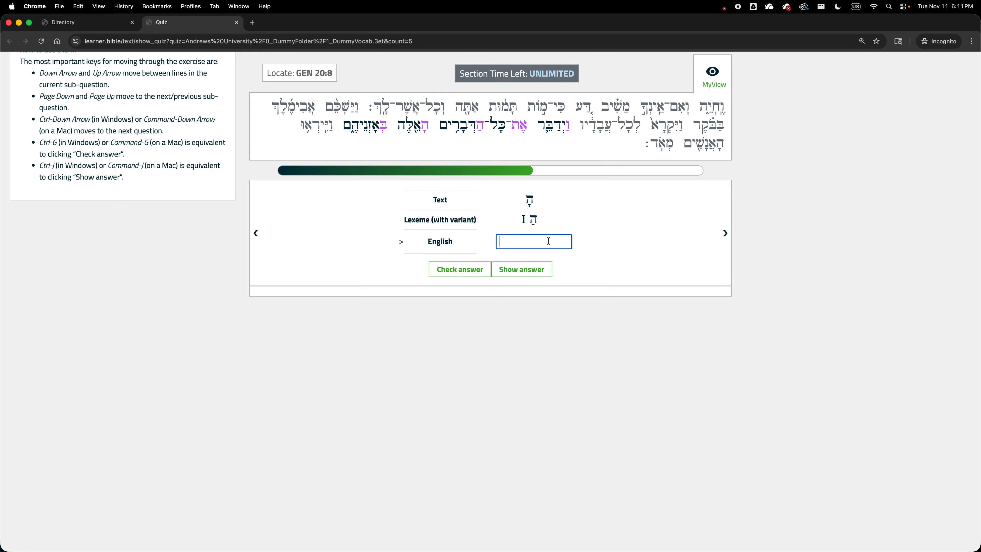
{"action": "type", "text": "the"}
{"action": "left_click", "coordinate": [726, 233]}
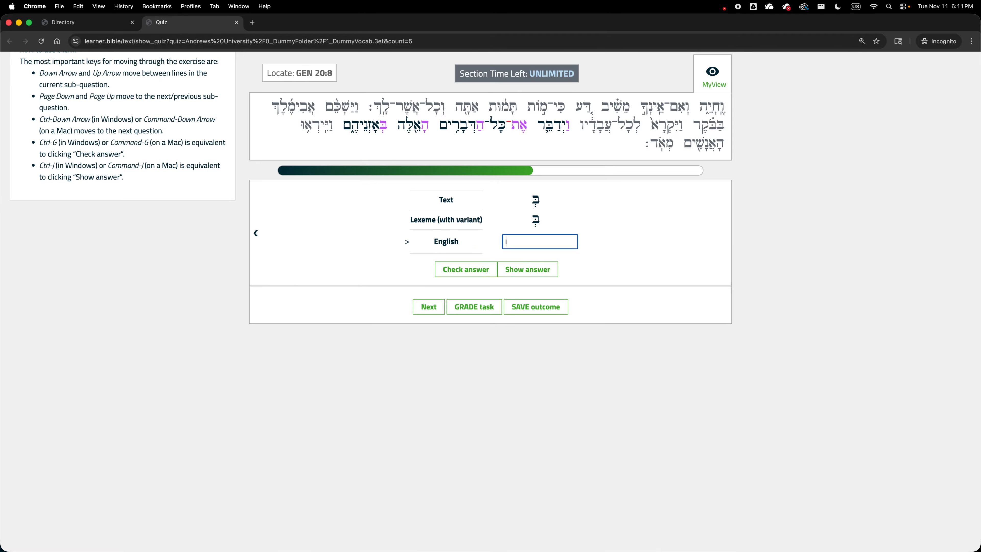
Step: Advance to the fourth question, fill in a meaning for its conjunction, and answer its preposition with "in"
{"action": "left_click", "coordinate": [433, 307]}
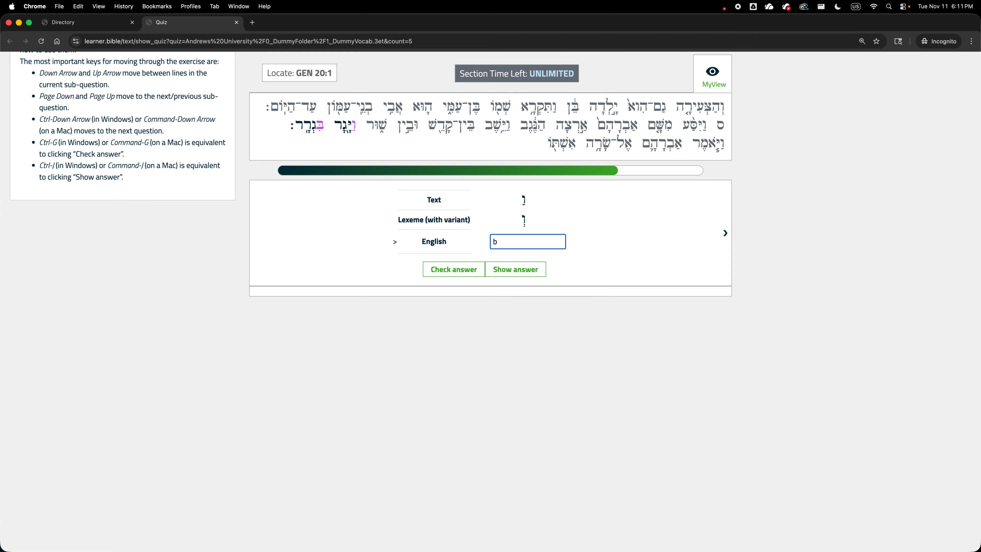
{"action": "type", "text": "after"}
{"action": "left_click", "coordinate": [730, 236]}
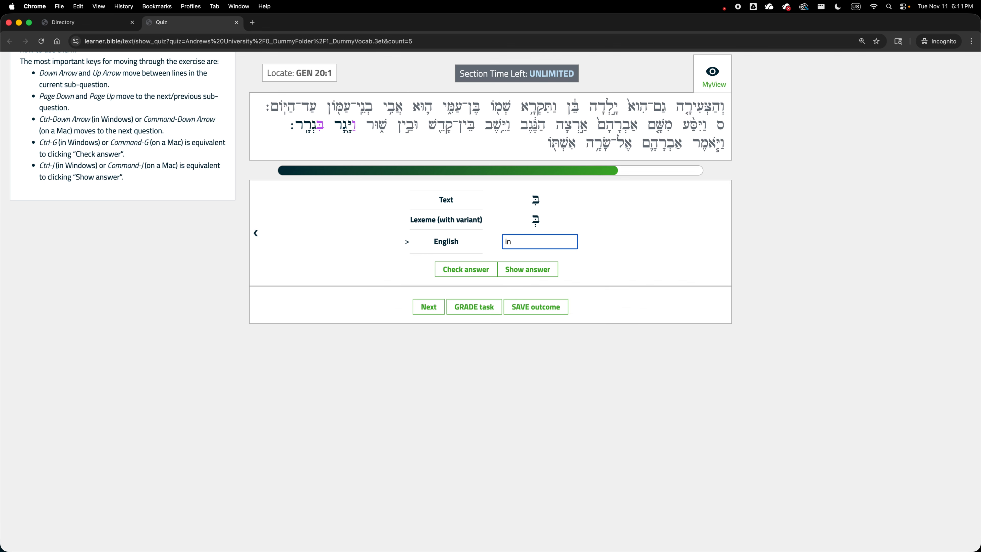
{"action": "type", "text": "in"}
Step: Answer the last question with "question", check it, and submit the whole exercise for grading
{"action": "left_click", "coordinate": [429, 306]}
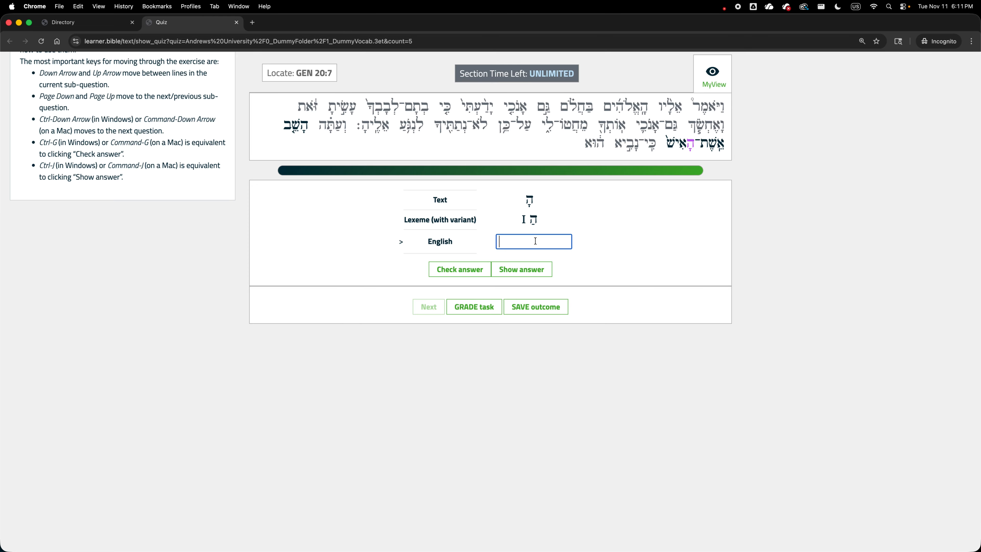
{"action": "type", "text": "question"}
{"action": "left_click", "coordinate": [486, 271]}
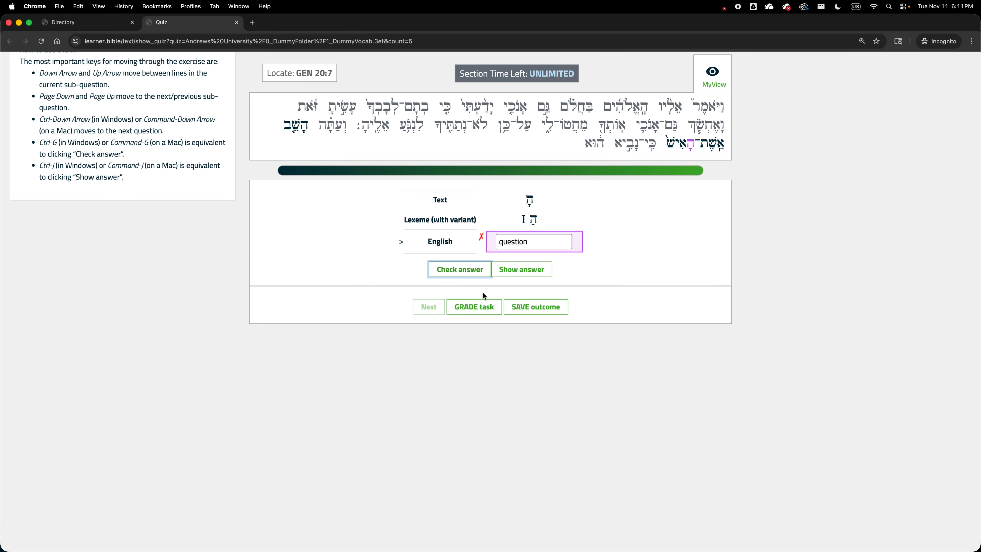
{"action": "left_click", "coordinate": [485, 309]}
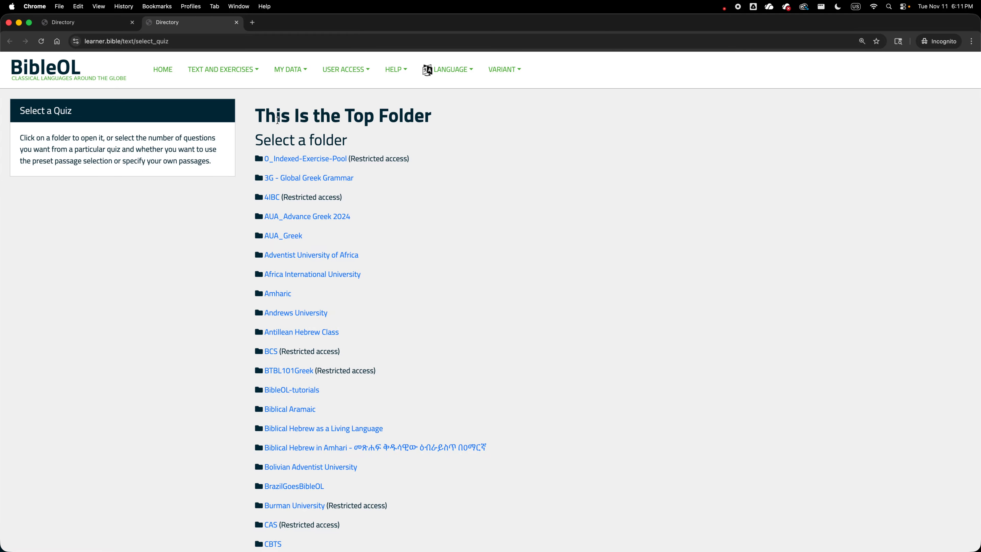
Step: Move the student window aside, return to the teacher window, and open the page for grading quizzes
{"action": "left_click_drag", "start_coordinate": [315, 25], "coordinate": [596, 142]}
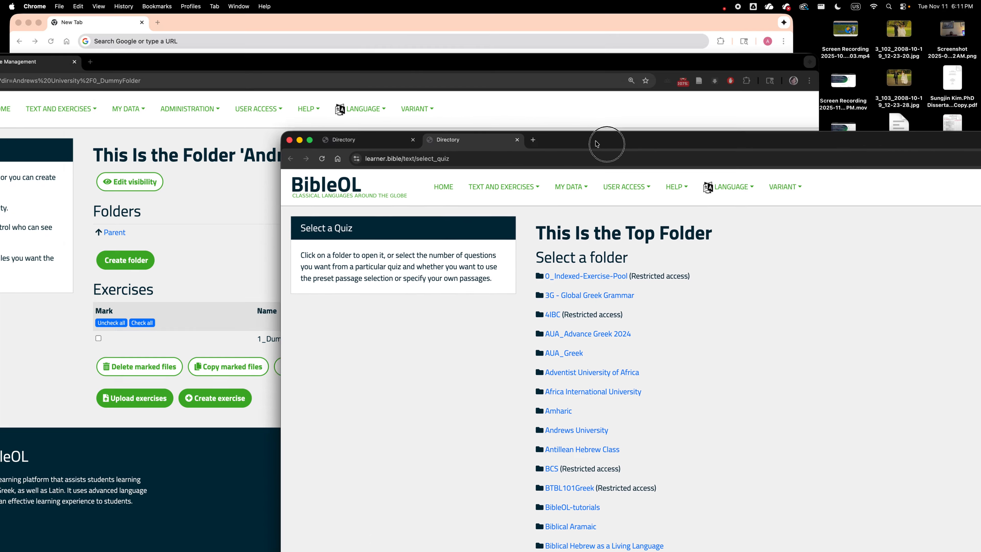
{"action": "left_click_drag", "start_coordinate": [603, 62], "coordinate": [762, 22]}
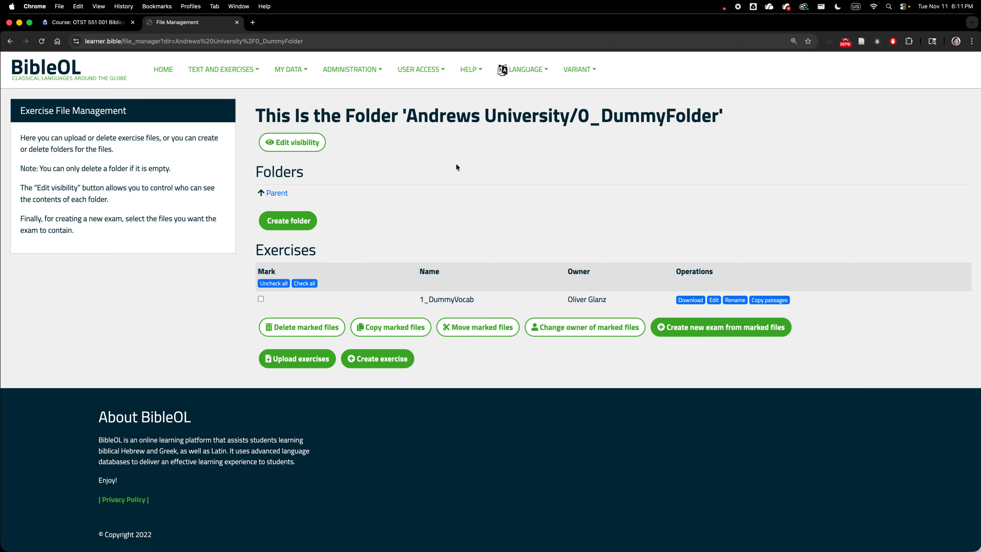
{"action": "left_click", "coordinate": [294, 75]}
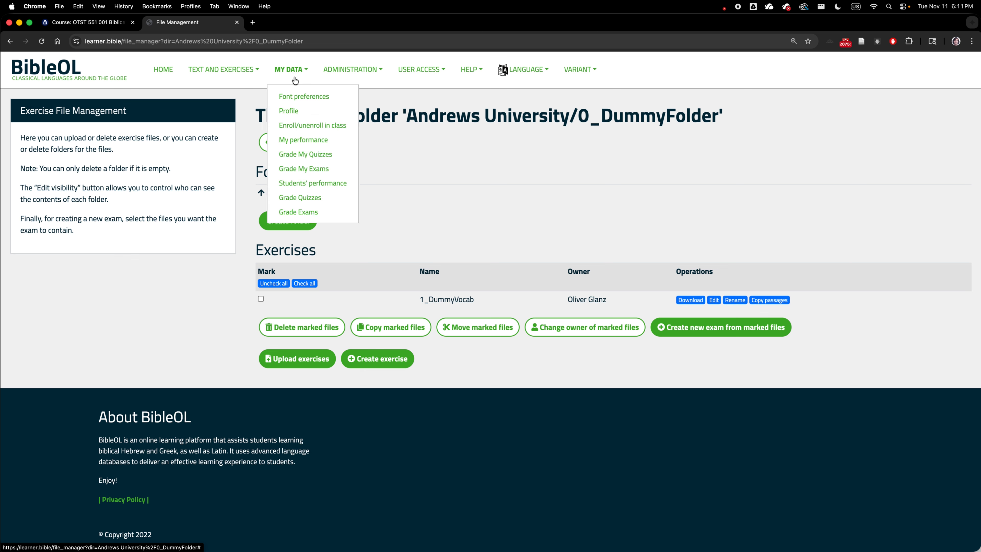
{"action": "left_click", "coordinate": [302, 200]}
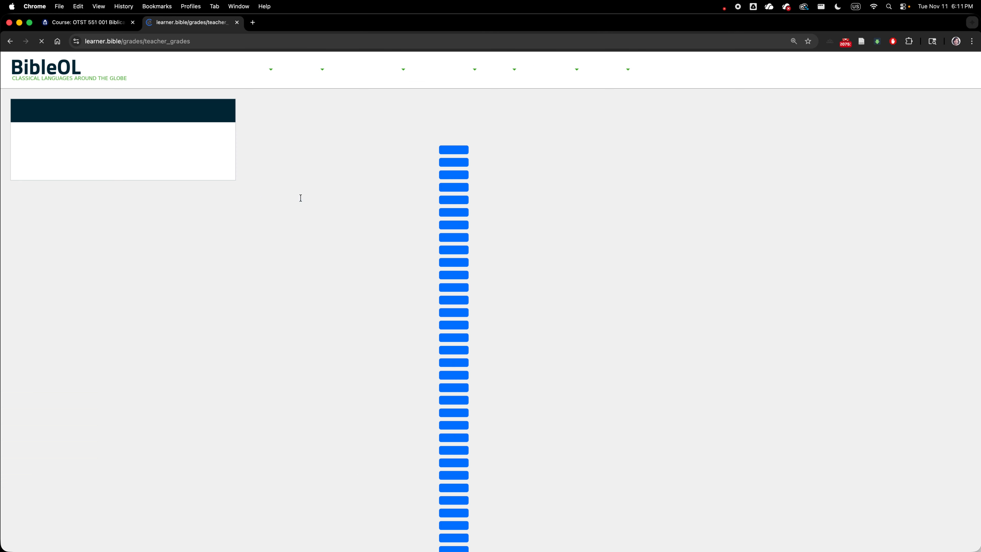
Step: Open the exercise grades for 0_DemoClass and choose Andrews University/0_DummyFolder/1_DummyVocab as the exercise to report on
{"action": "scroll", "coordinate": [300, 198], "scroll_direction": "down", "scroll_amount": 10}
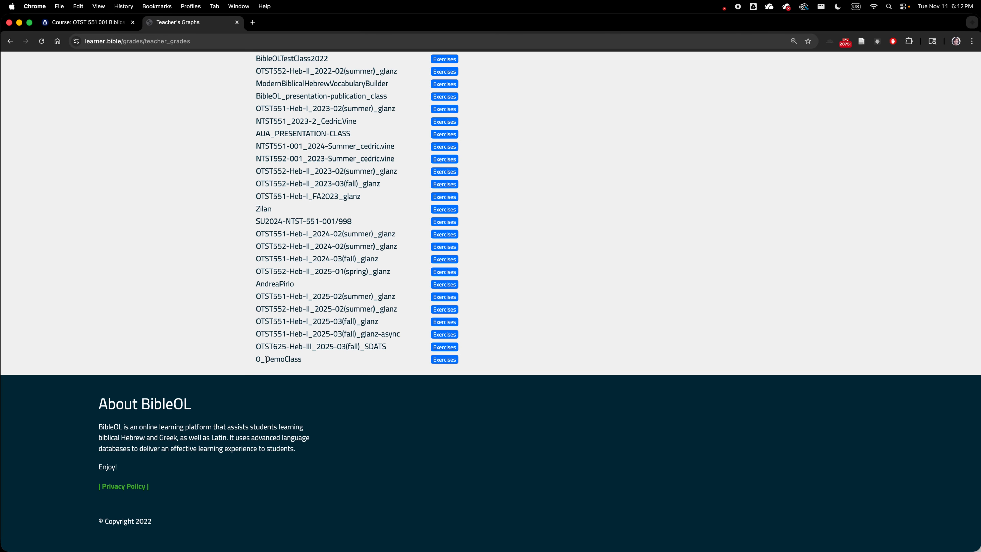
{"action": "left_click", "coordinate": [453, 359]}
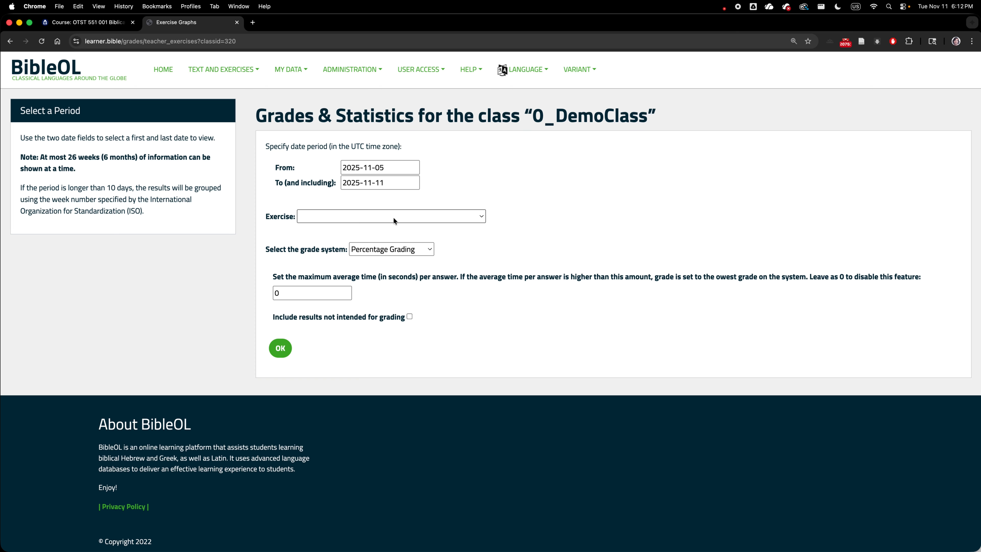
{"action": "left_click", "coordinate": [394, 218]}
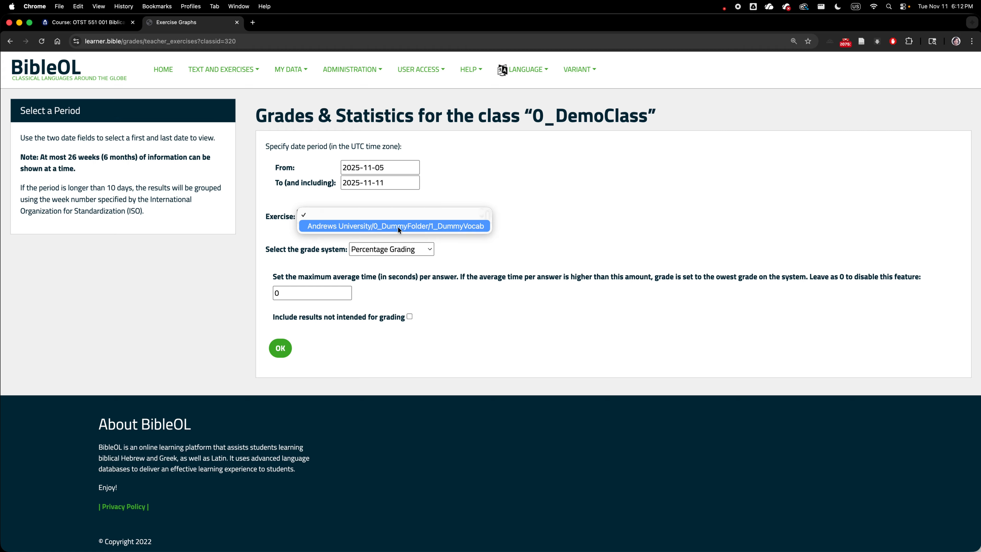
{"action": "left_click", "coordinate": [398, 227]}
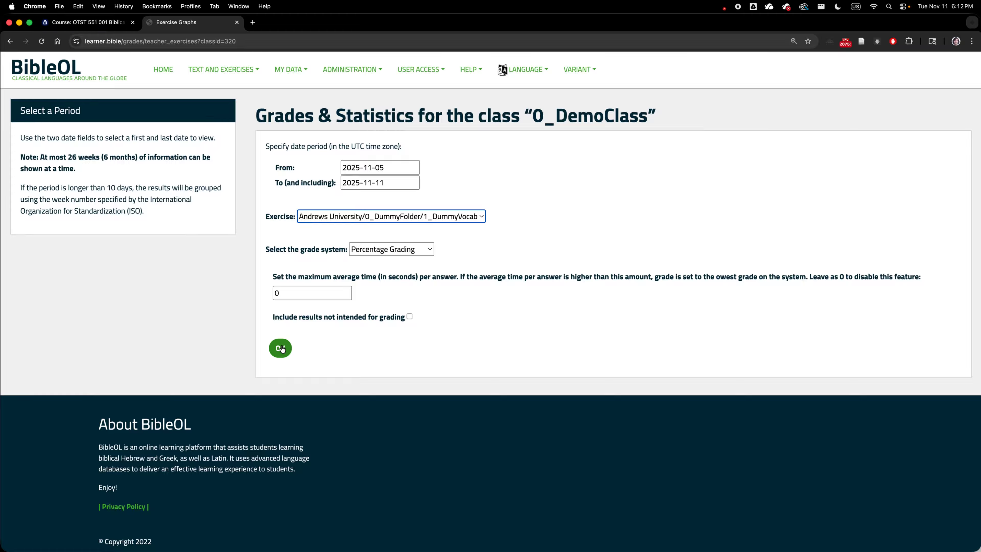
Step: Set the grade system to US Letter Grading and generate the exercise's grades and statistics
{"action": "left_click", "coordinate": [393, 251]}
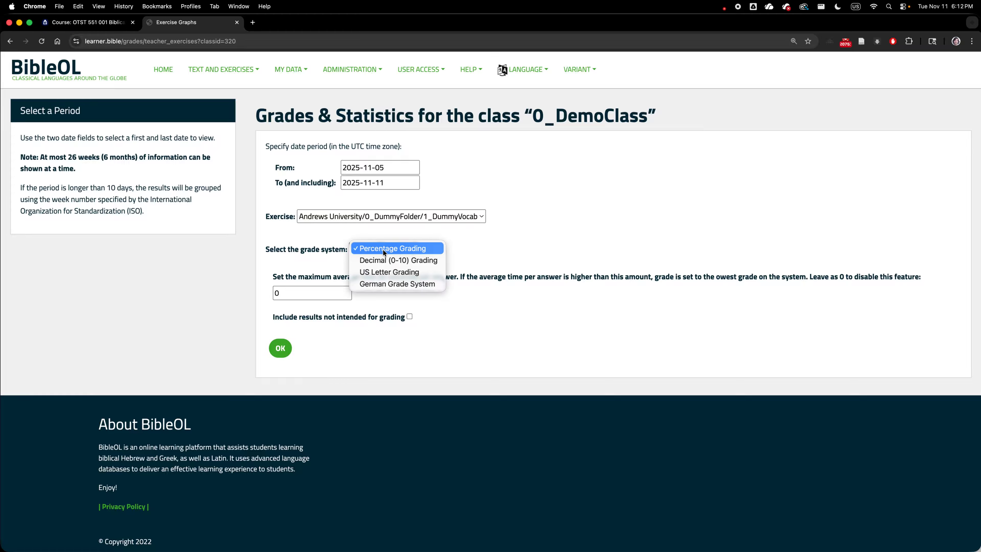
{"action": "left_click", "coordinate": [397, 272]}
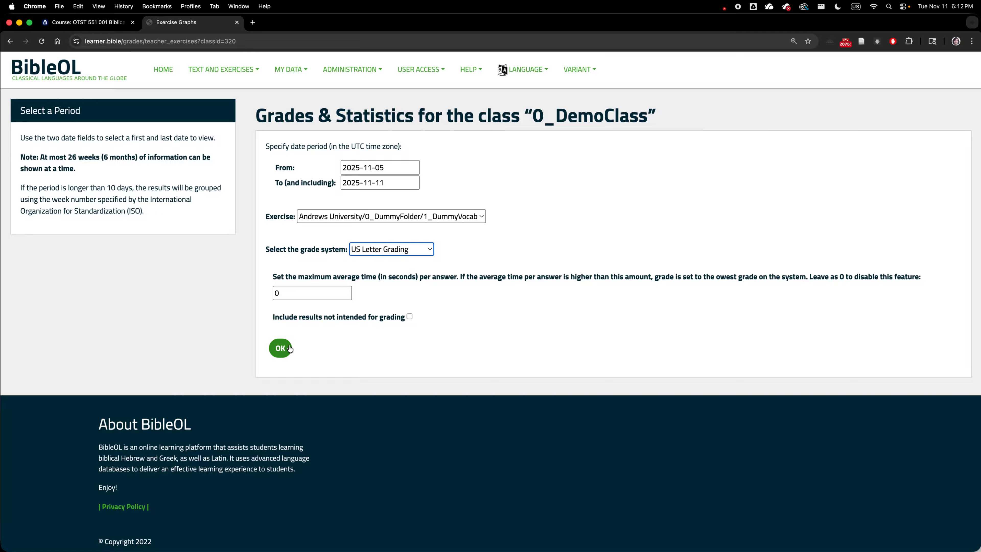
{"action": "left_click", "coordinate": [289, 348]}
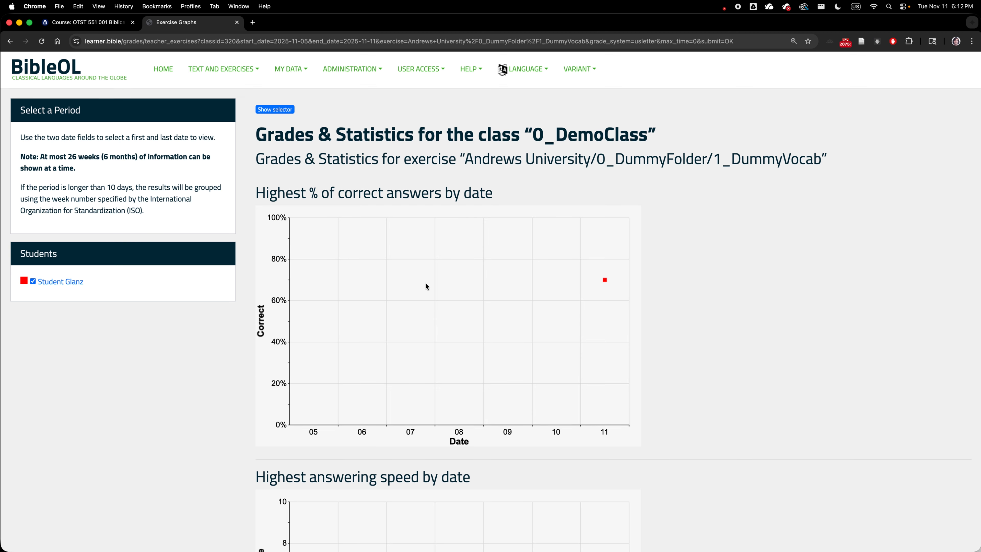
Step: Expand the details of the student's best run in the grades table and open its question-by-question answers from the grade
{"action": "scroll", "coordinate": [425, 282], "scroll_direction": "down", "scroll_amount": 15}
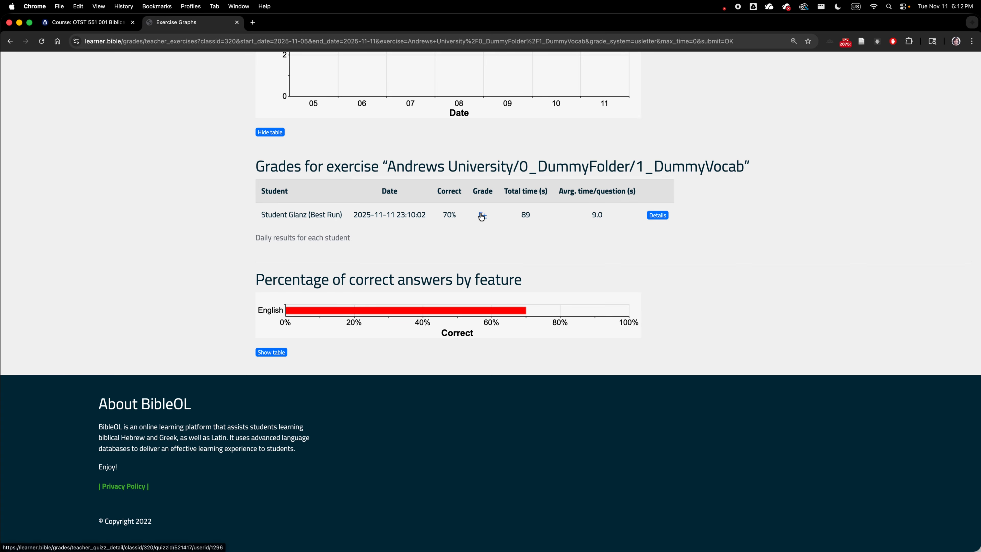
{"action": "left_click", "coordinate": [658, 216]}
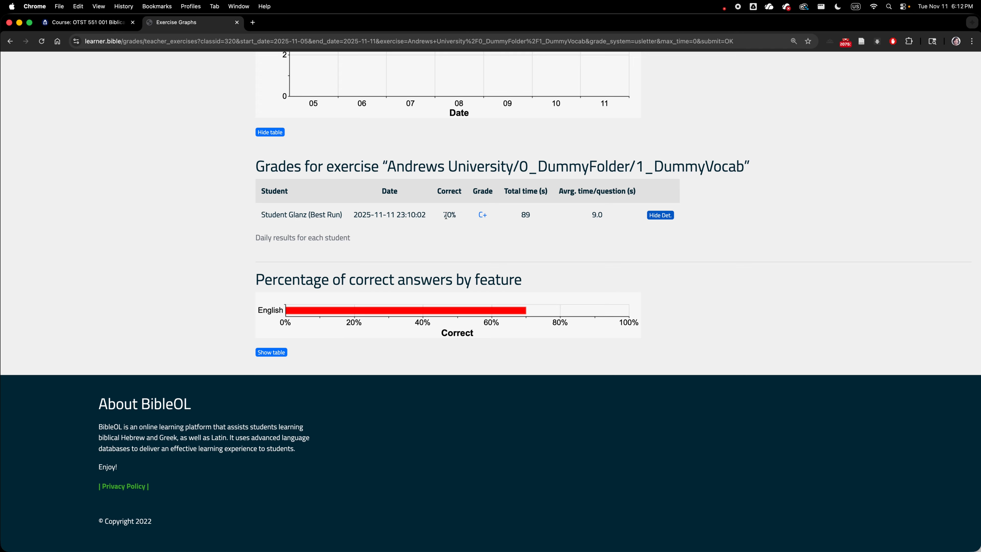
{"action": "left_click", "coordinate": [483, 217]}
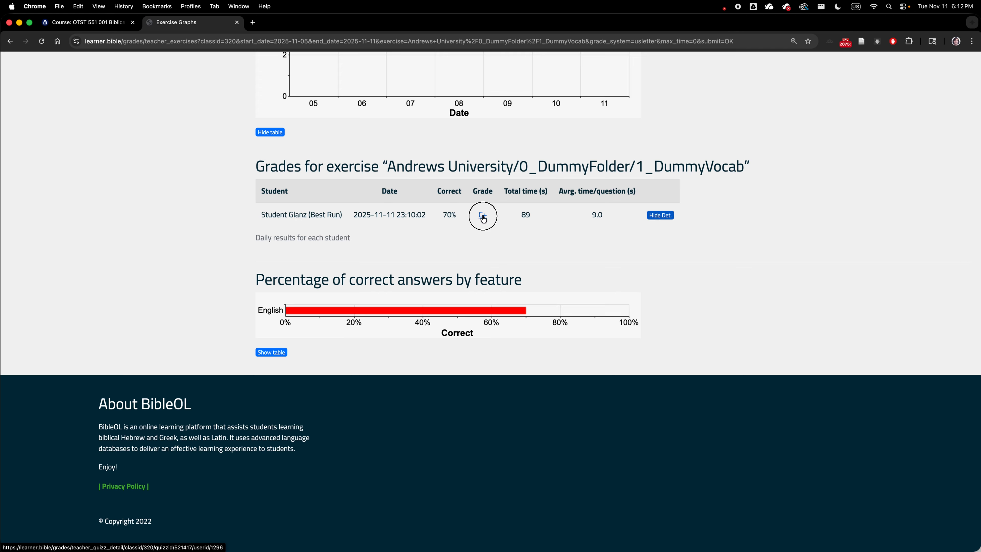
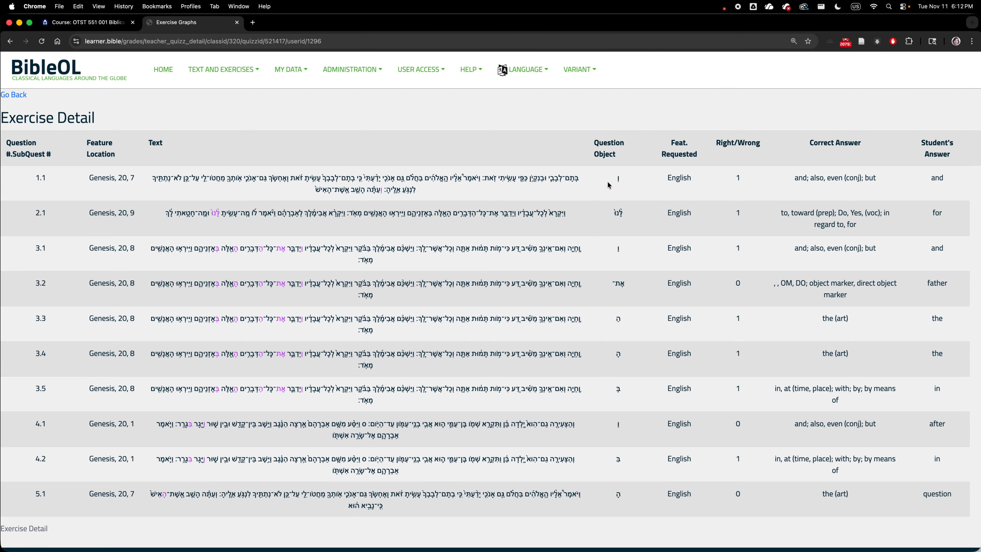
Step: Examine the first question objects, and the right/wrong mark, student's answer and correct answer of item 3.2 in the exercise detail
{"action": "left_click_drag", "start_coordinate": [618, 176], "coordinate": [620, 220]}
{"action": "left_click", "coordinate": [620, 261]}
{"action": "double_click", "coordinate": [938, 286]}
{"action": "double_click", "coordinate": [738, 284]}
{"action": "mouse_move", "coordinate": [780, 284]}
{"action": "left_mouse_down"}
{"action": "mouse_move", "coordinate": [871, 284]}
{"action": "mouse_move", "coordinate": [880, 297]}
{"action": "left_mouse_up"}
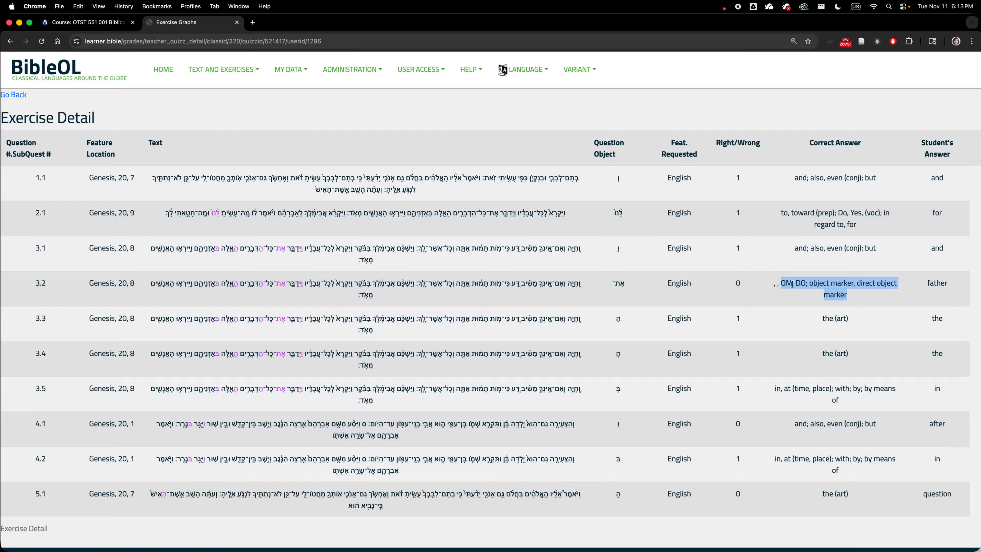
{"action": "left_click", "coordinate": [888, 296]}
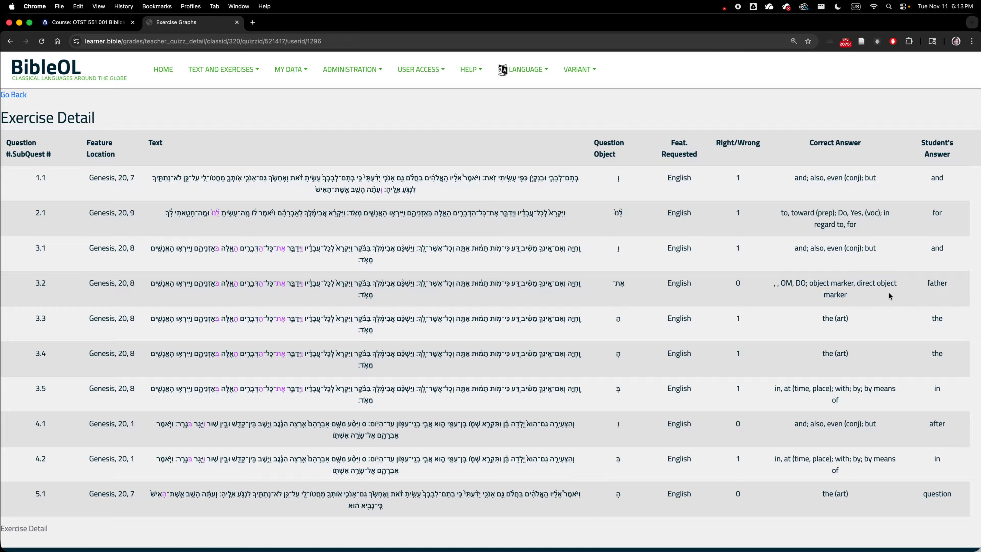
Step: Examine the marks and student's answers of items 4.1 and 5.1, and return to the exercise's grades overview
{"action": "double_click", "coordinate": [739, 424]}
{"action": "left_click_drag", "start_coordinate": [951, 424], "coordinate": [929, 428]}
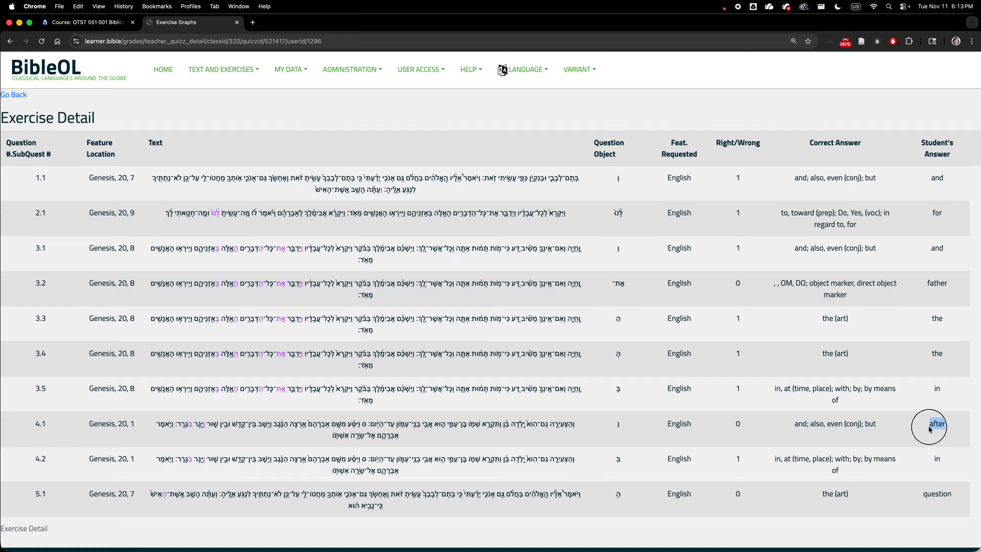
{"action": "left_click", "coordinate": [827, 427]}
{"action": "left_click_drag", "start_coordinate": [952, 492], "coordinate": [913, 497]}
{"action": "double_click", "coordinate": [738, 496]}
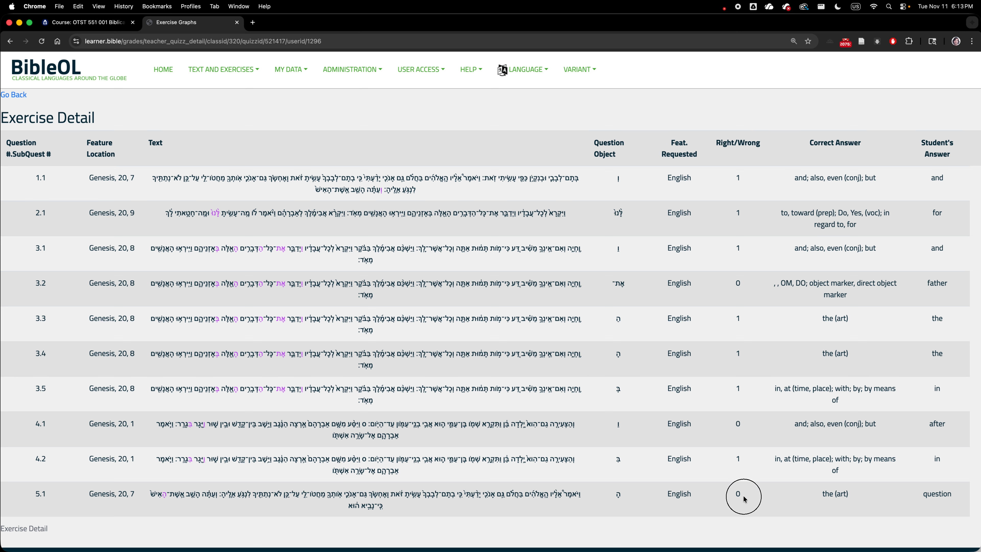
{"action": "left_click_drag", "start_coordinate": [615, 500], "coordinate": [622, 500]}
{"action": "left_click", "coordinate": [20, 95]}
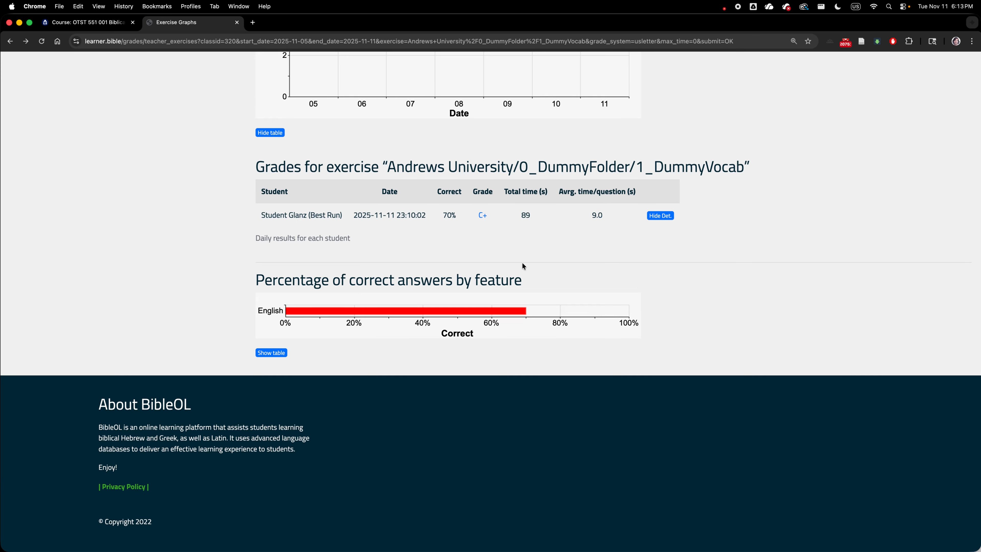
{"action": "scroll", "coordinate": [522, 266], "scroll_direction": "up", "scroll_amount": 5}
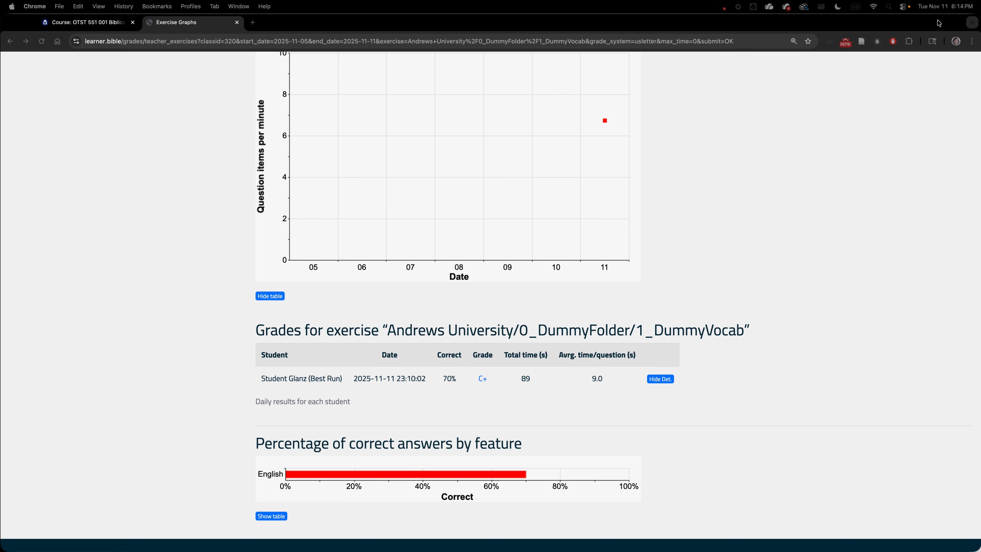
Step: Switch to the student's incognito window and start 1_DummyVocab from Andrews University/0_DummyFolder with 5 questions using preset passages
{"action": "left_click_drag", "start_coordinate": [939, 23], "coordinate": [864, 39]}
{"action": "left_click_drag", "start_coordinate": [980, 166], "coordinate": [599, 21]}
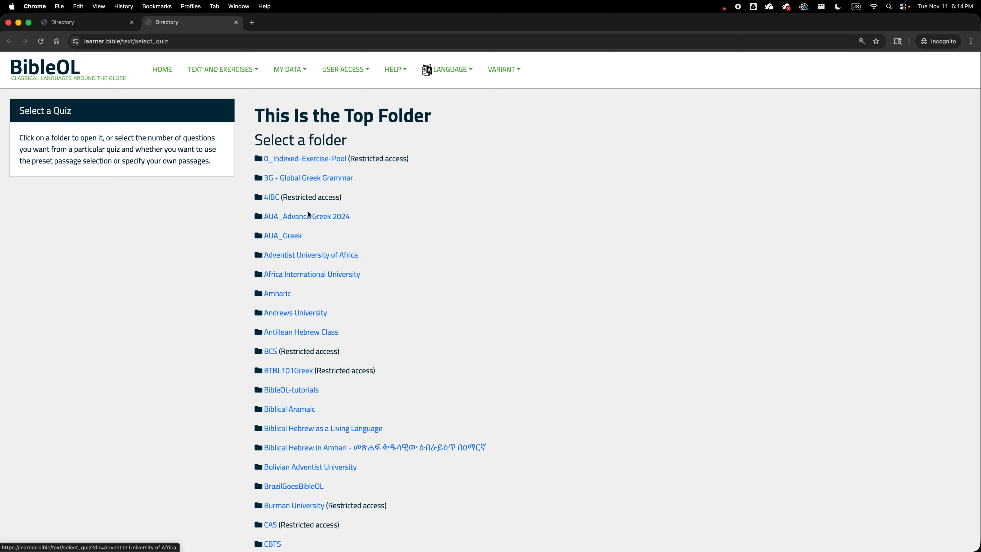
{"action": "mouse_move", "coordinate": [230, 72]}
{"action": "left_click", "coordinate": [203, 109]}
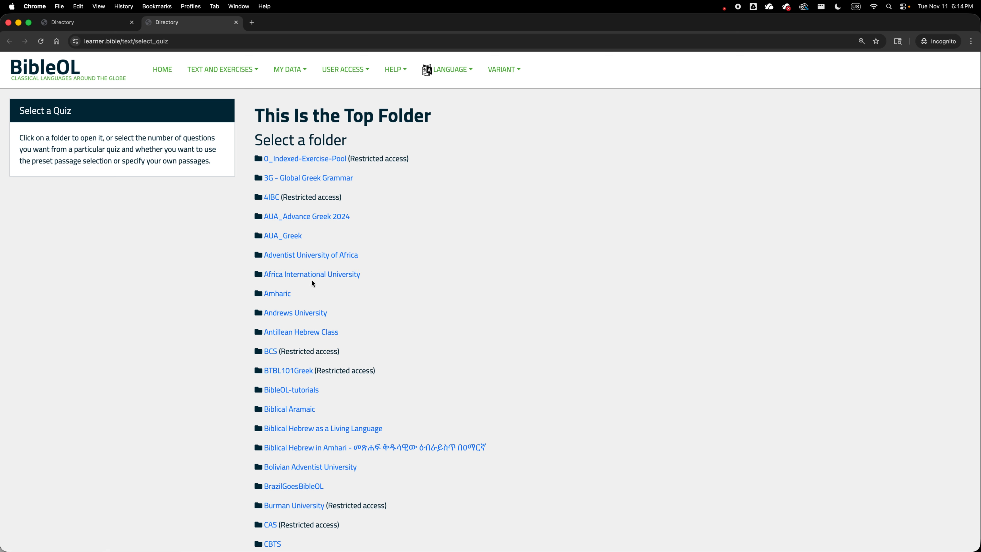
{"action": "left_click", "coordinate": [306, 313]}
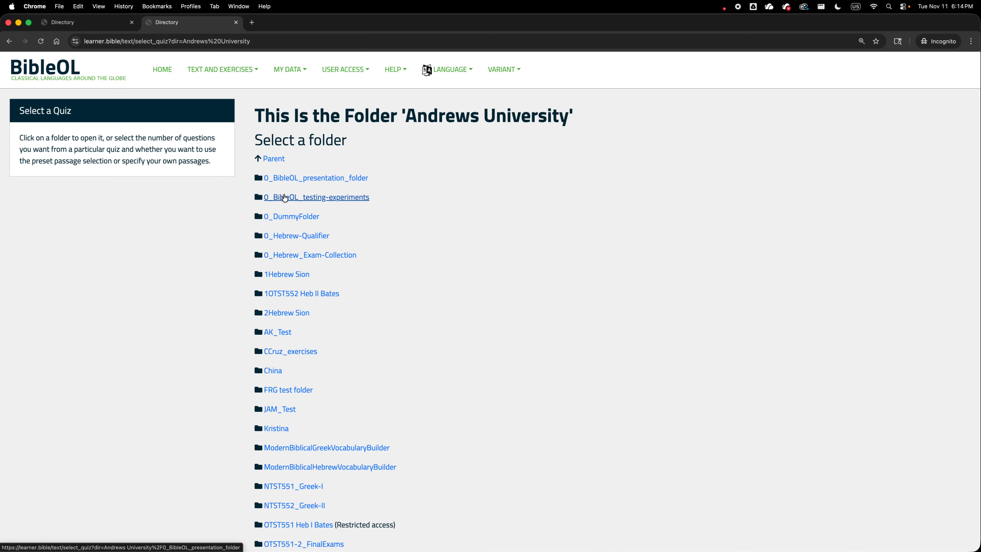
{"action": "left_click", "coordinate": [294, 217]}
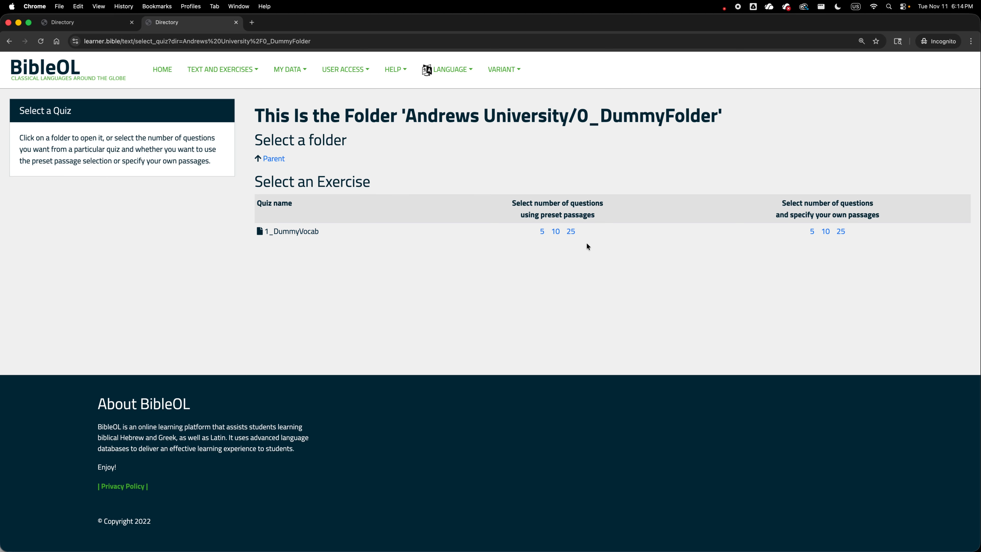
{"action": "left_click", "coordinate": [542, 231]}
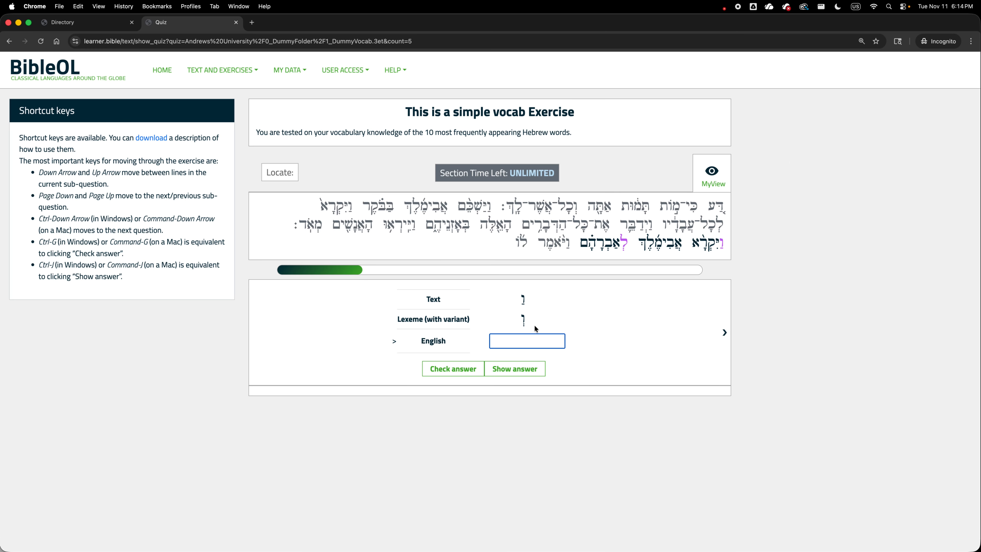
Step: Answer the first passage's vocabulary items with "and" and "to", and advance to the second passage
{"action": "type", "text": "and"}
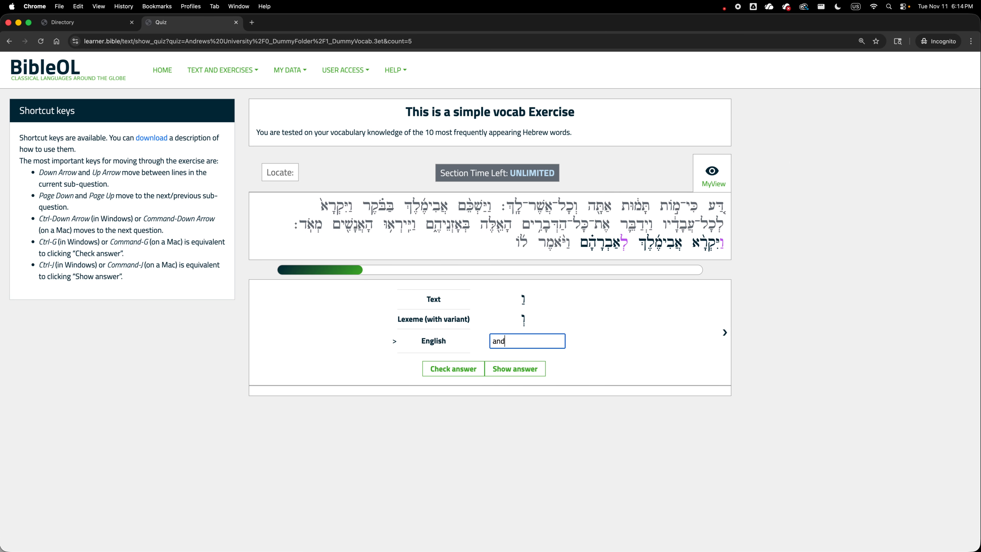
{"action": "left_click", "coordinate": [724, 332]}
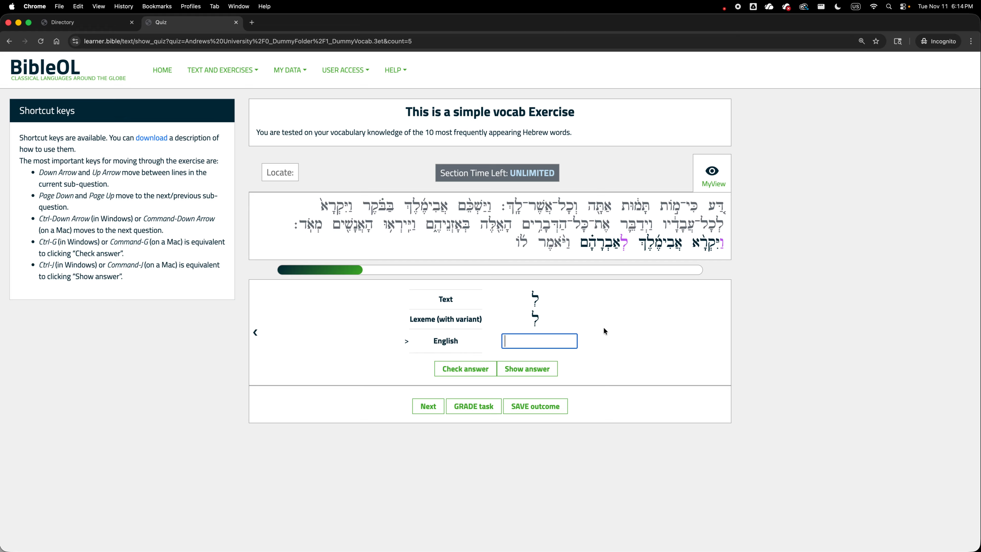
{"action": "type", "text": "to"}
{"action": "left_click", "coordinate": [430, 402]}
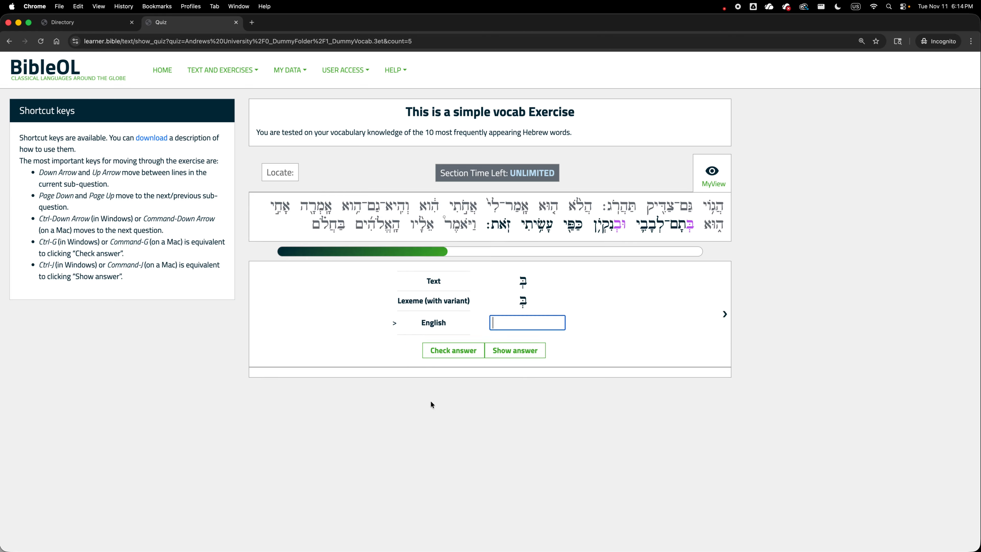
Step: Answer the second passage's three items with "in", "and" and "in", and advance to the third passage
{"action": "scroll", "coordinate": [525, 261], "scroll_direction": "down", "scroll_amount": 4}
{"action": "type", "text": "in"}
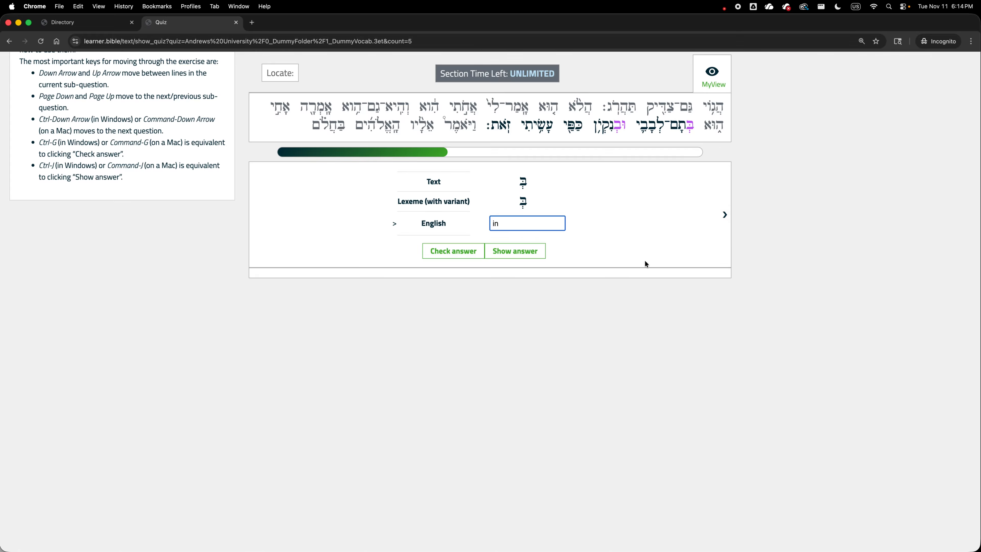
{"action": "left_click", "coordinate": [725, 214]}
{"action": "type", "text": "a"}
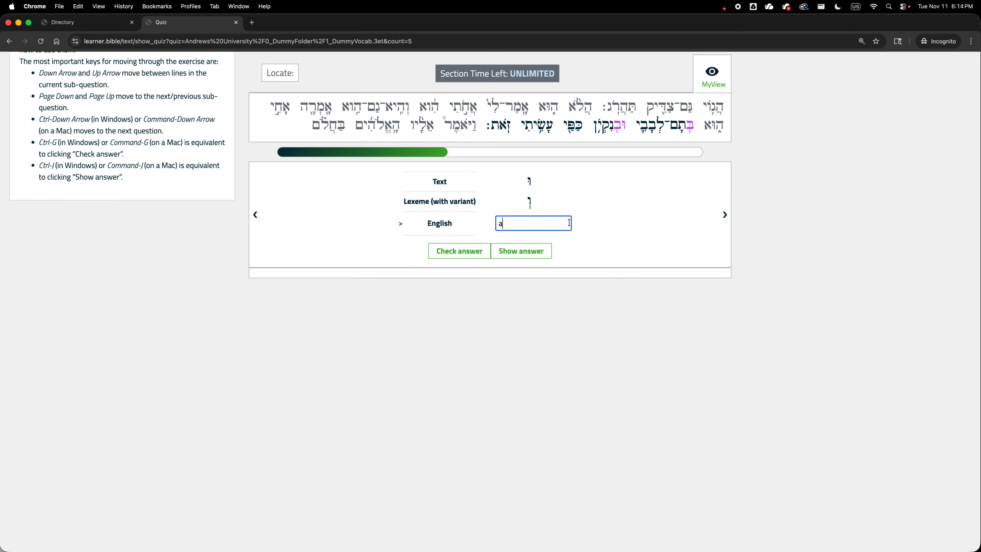
{"action": "type", "text": "nd"}
{"action": "left_click", "coordinate": [725, 213]}
{"action": "type", "text": "in"}
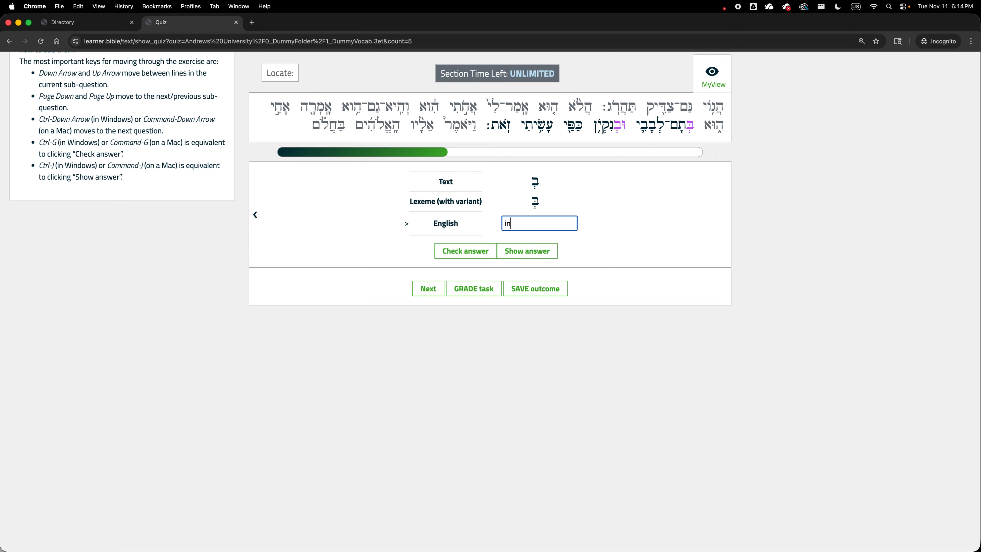
{"action": "left_click", "coordinate": [433, 286]}
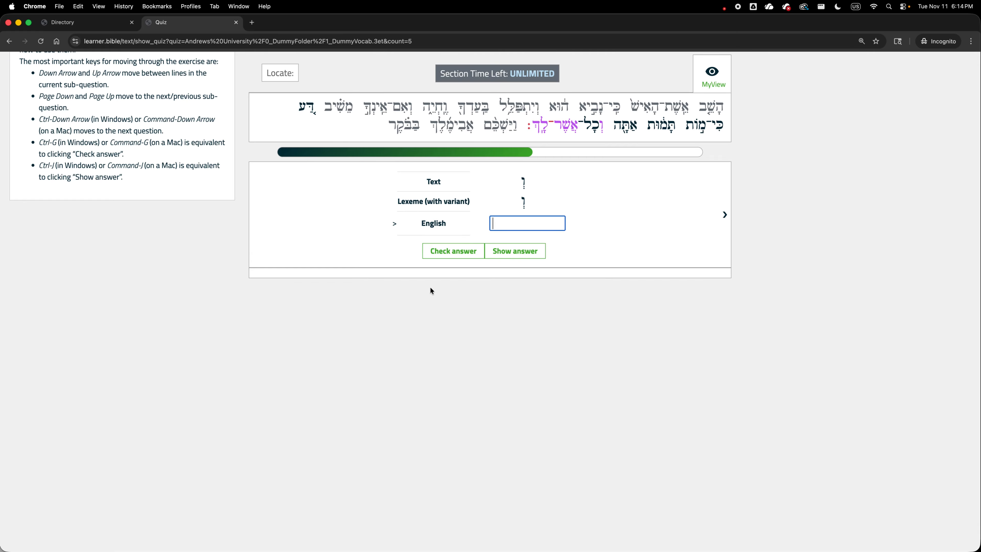
Step: Answer the third passage with "and", "which" and "to", and the fourth with "and" and "in", advancing to the last passage
{"action": "type", "text": "and"}
{"action": "left_click", "coordinate": [725, 215]}
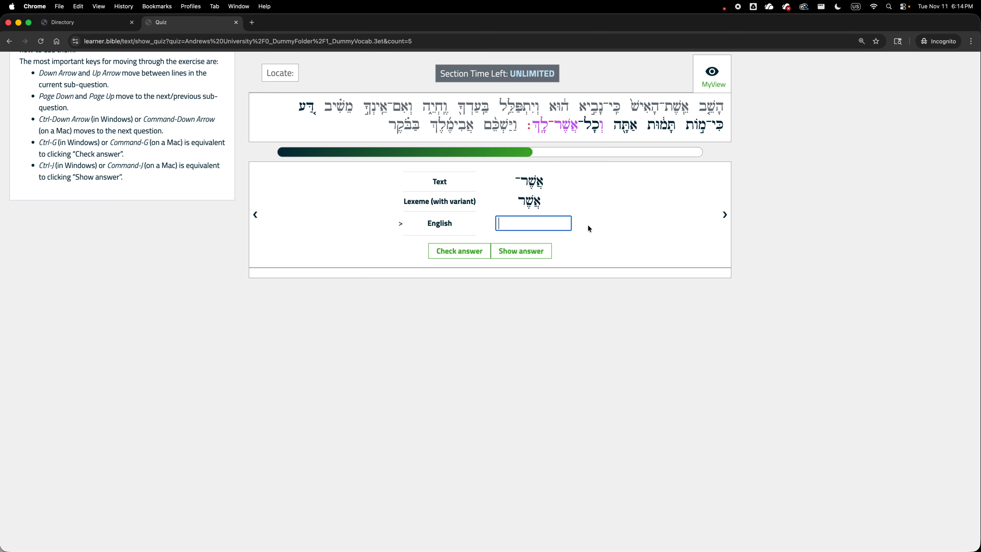
{"action": "type", "text": "which"}
{"action": "left_click", "coordinate": [726, 205]}
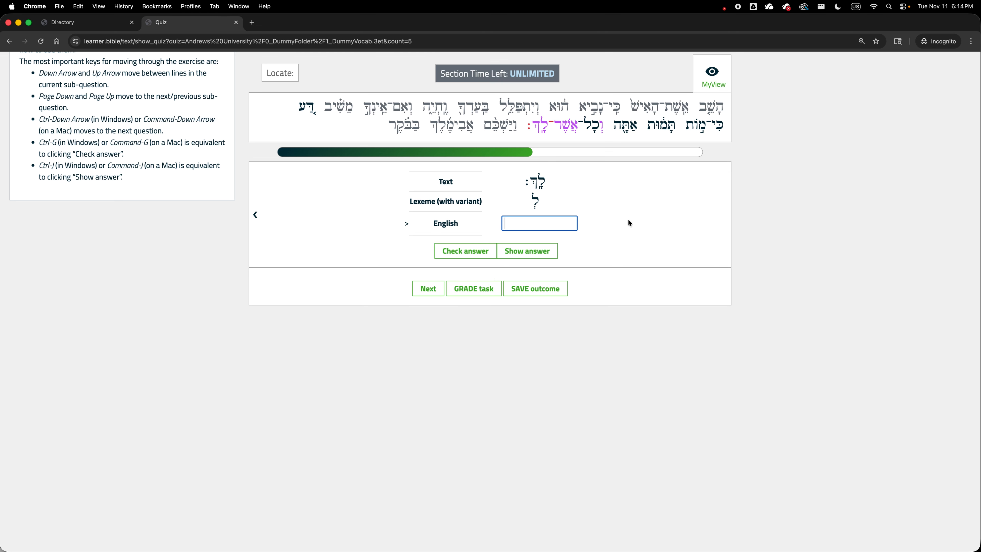
{"action": "type", "text": "to"}
{"action": "left_click", "coordinate": [429, 289]}
{"action": "type", "text": "and"}
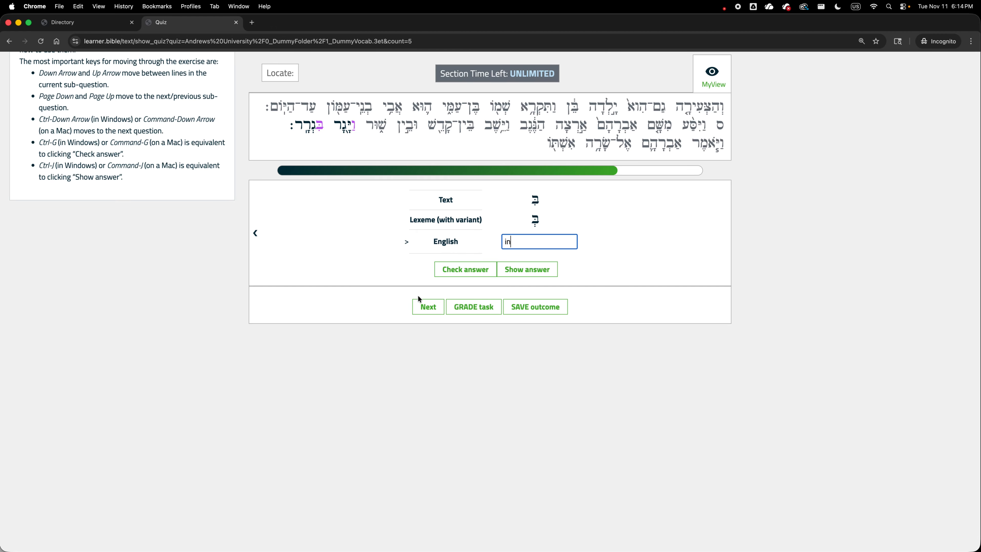
{"action": "left_click", "coordinate": [419, 306]}
Step: Answer the last passage's items with "on", "for" and "to", and submit the exercise for grading
{"action": "type", "text": "on"}
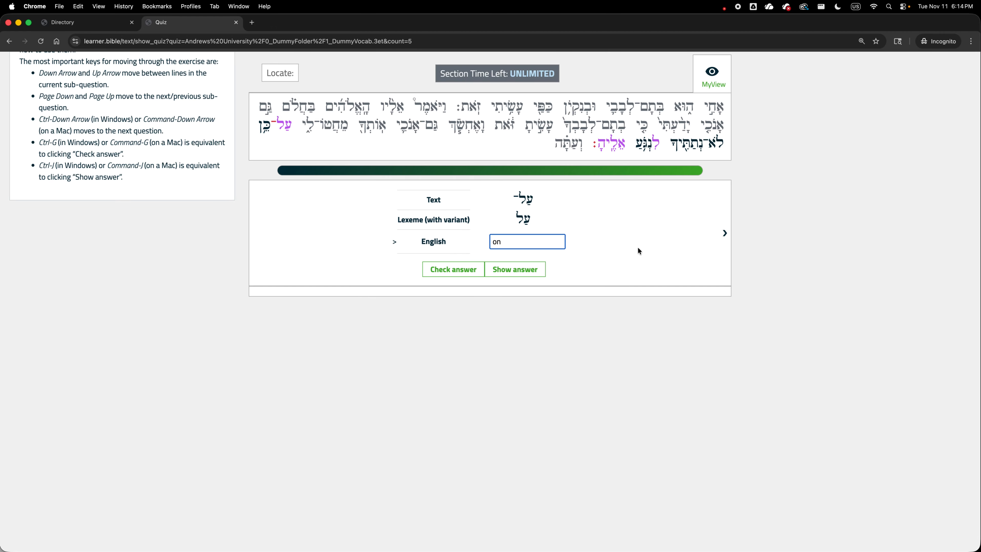
{"action": "left_click", "coordinate": [725, 235]}
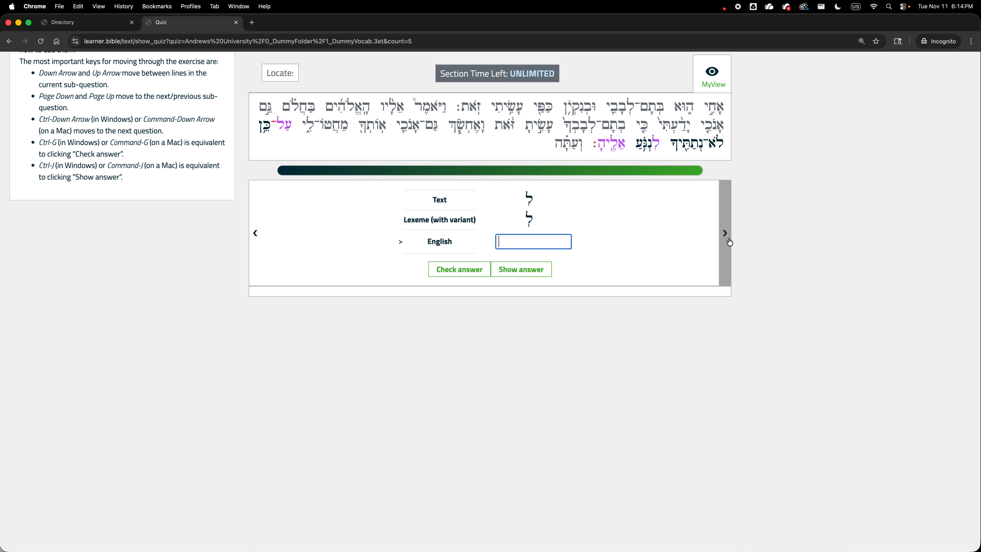
{"action": "type", "text": "for"}
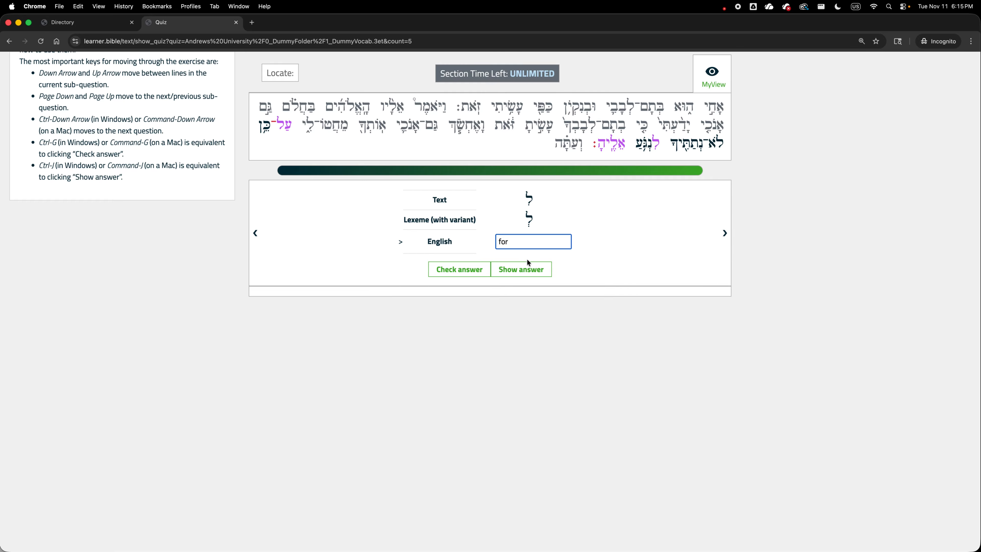
{"action": "left_click", "coordinate": [725, 235]}
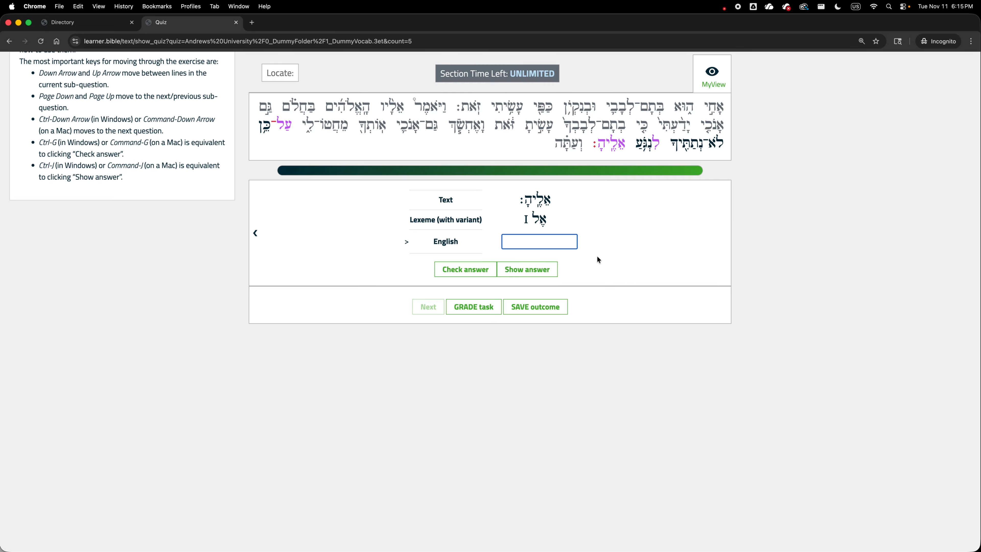
{"action": "type", "text": "to"}
{"action": "left_click", "coordinate": [474, 306]}
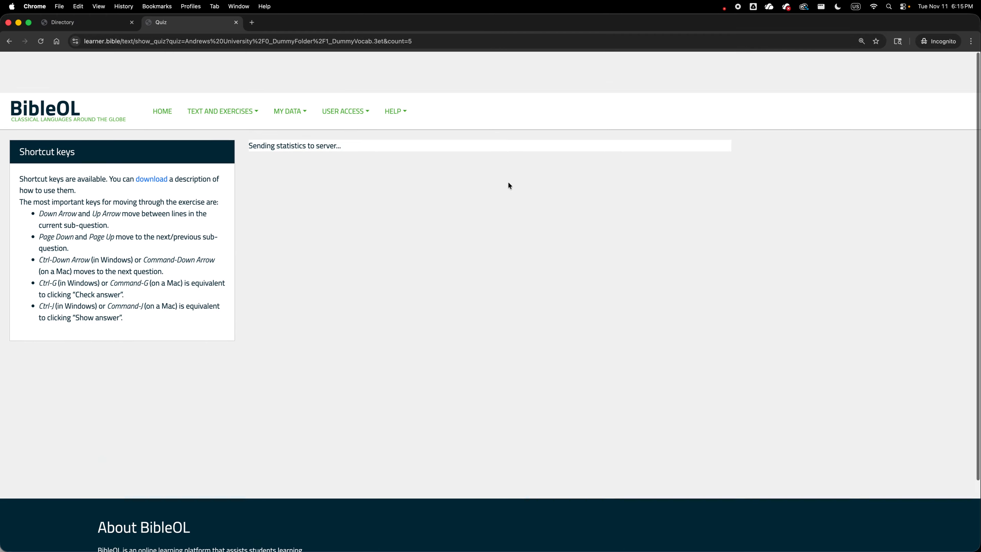
Step: Switch back to the teacher's browser window with the exercise graphs and maximize it
{"action": "left_click_drag", "start_coordinate": [403, 23], "coordinate": [554, 162]}
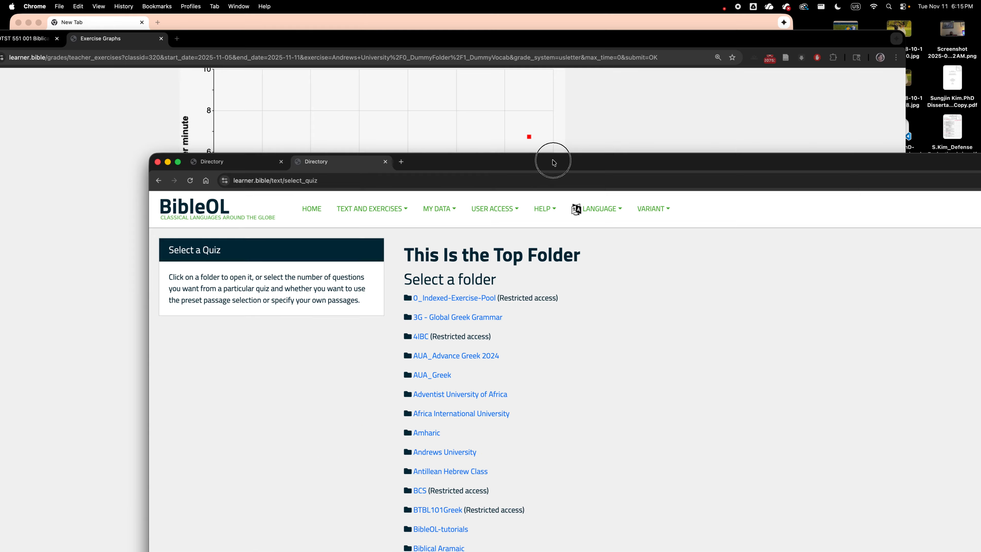
{"action": "left_click", "coordinate": [472, 89]}
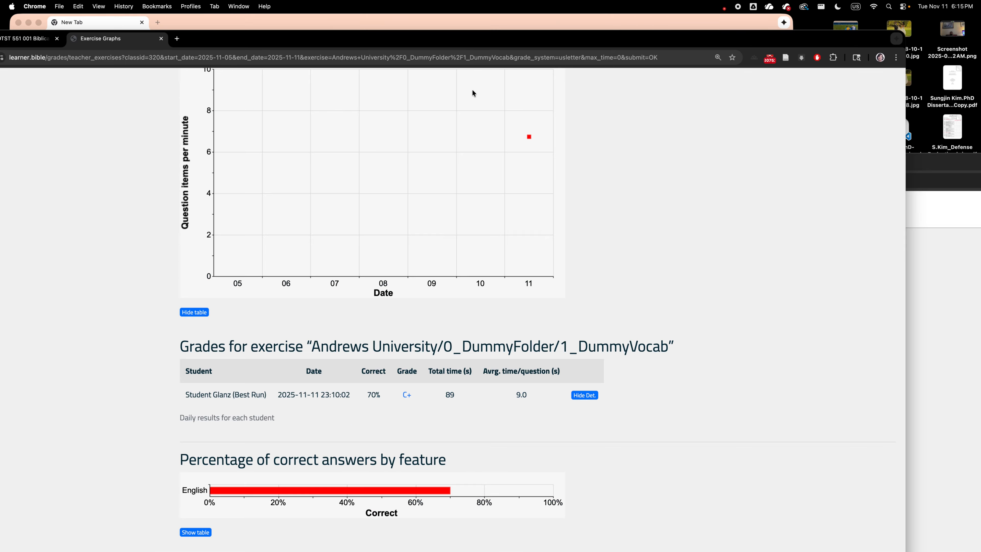
{"action": "double_click", "coordinate": [454, 37]}
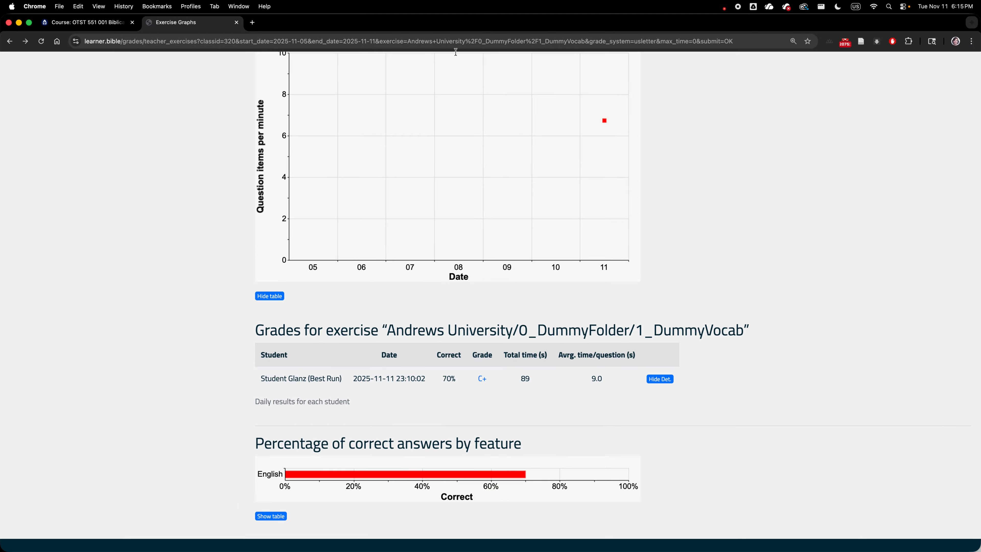
Step: Open the teacher's list of grades per class and show the exercise grades of the class 0_DemoClass
{"action": "scroll", "coordinate": [444, 248], "scroll_direction": "up", "scroll_amount": 1}
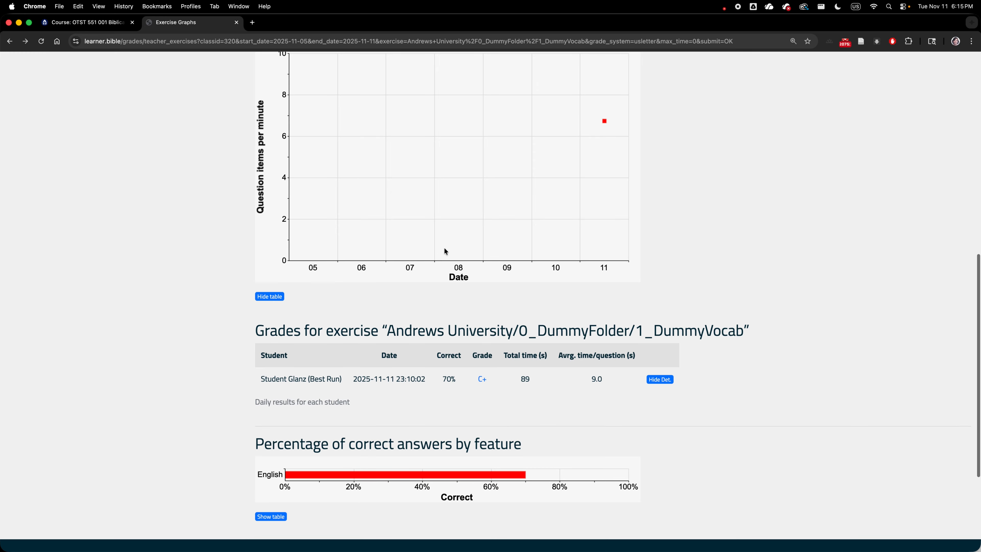
{"action": "scroll", "coordinate": [444, 247], "scroll_direction": "up", "scroll_amount": 10}
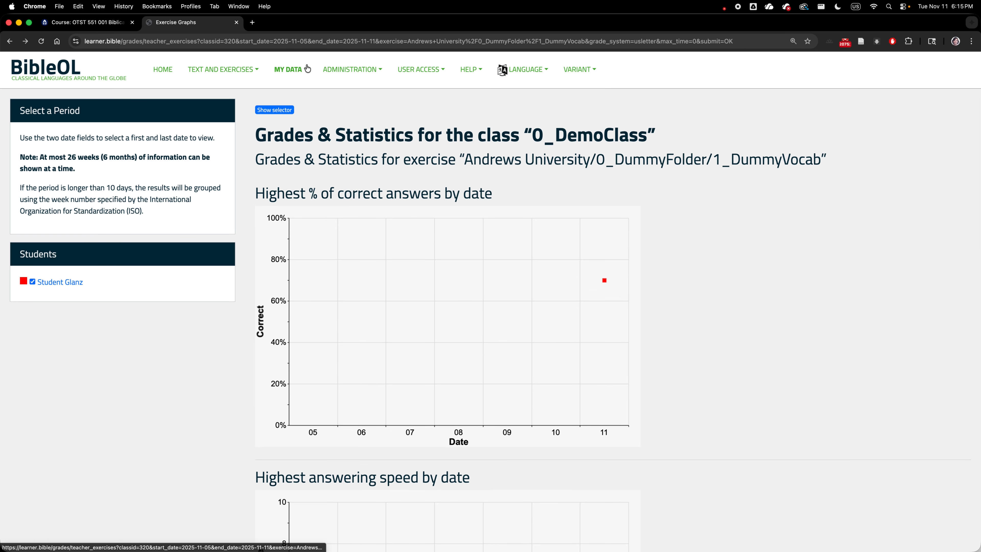
{"action": "left_click", "coordinate": [307, 69]}
{"action": "left_click", "coordinate": [297, 198]}
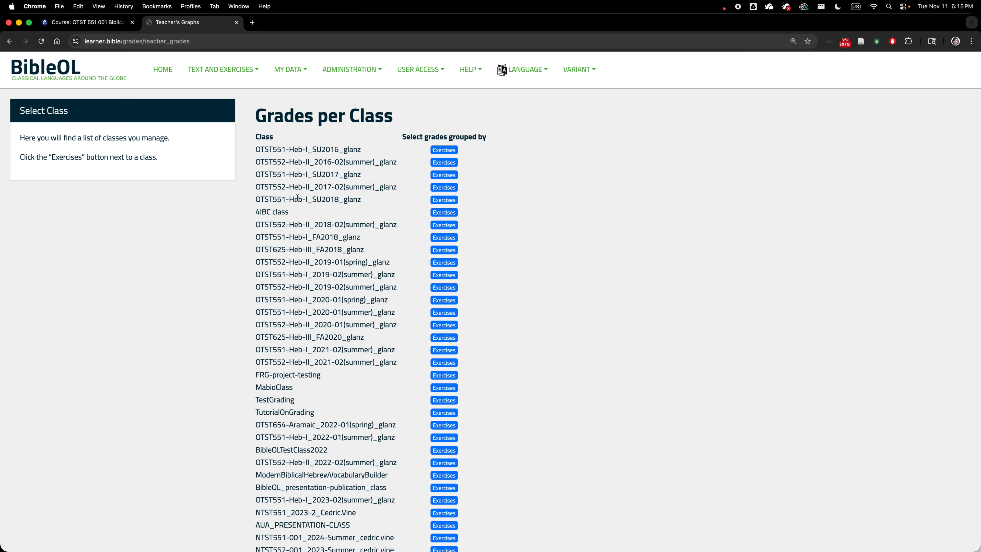
{"action": "scroll", "coordinate": [352, 252], "scroll_direction": "down", "scroll_amount": 10}
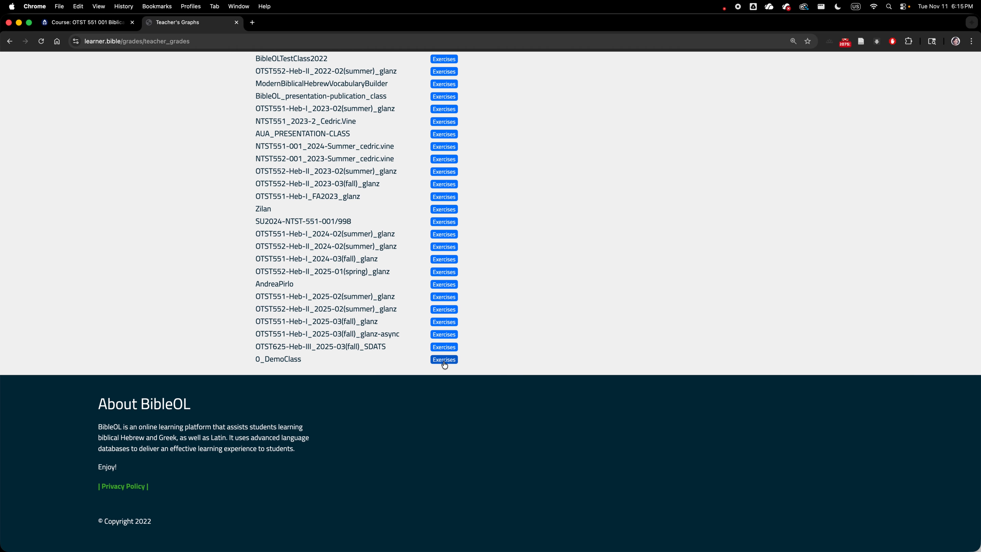
{"action": "left_click", "coordinate": [444, 360]}
Step: Show the statistics for exercise Andrews University/0_DummyFolder/1_DummyVocab using US Letter Grading
{"action": "left_click", "coordinate": [355, 215]}
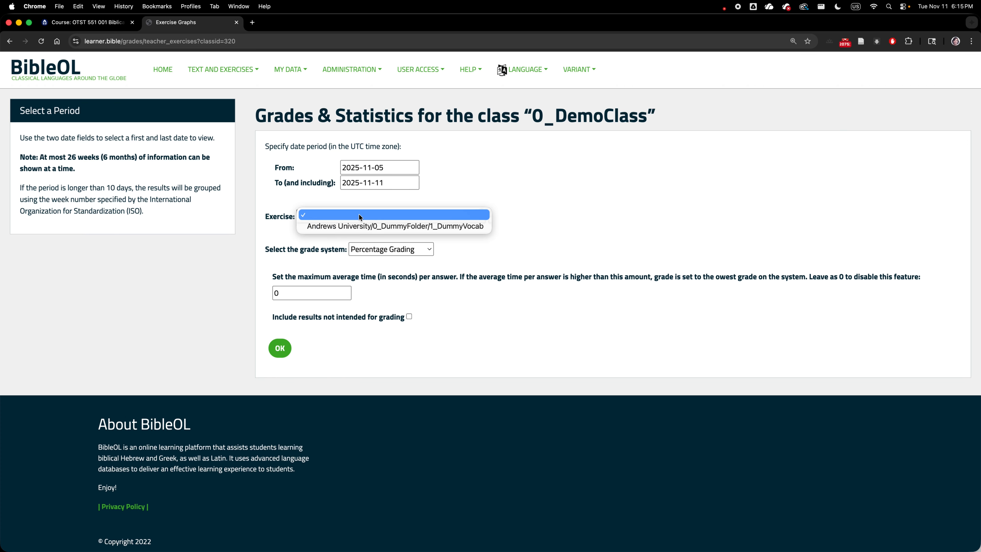
{"action": "left_click", "coordinate": [354, 227]}
{"action": "left_click", "coordinate": [395, 250]}
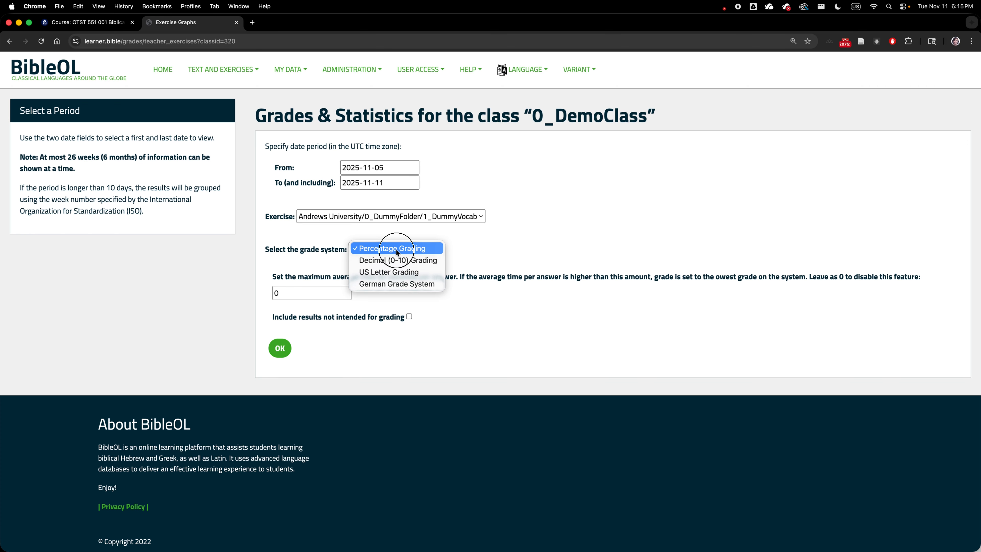
{"action": "left_click", "coordinate": [396, 273]}
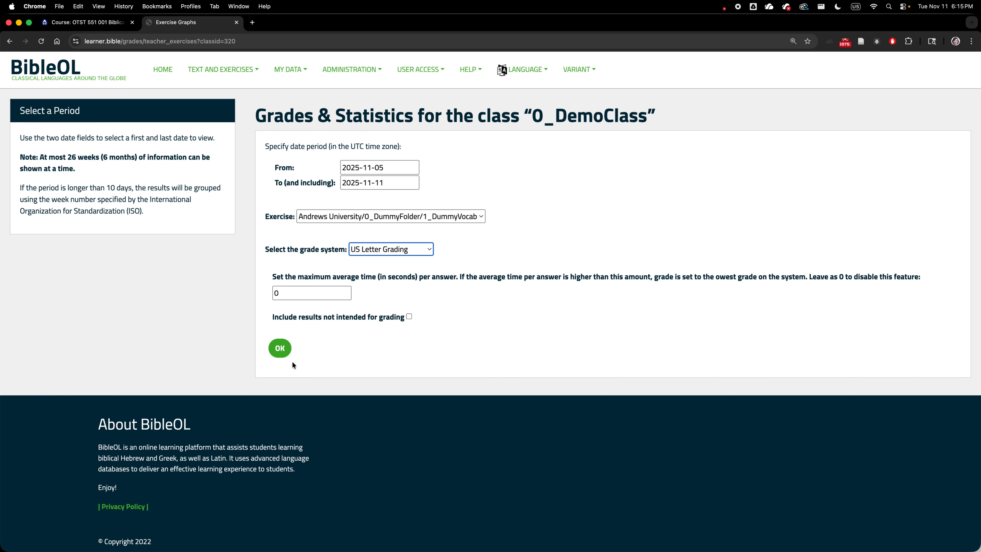
{"action": "left_click", "coordinate": [287, 347]}
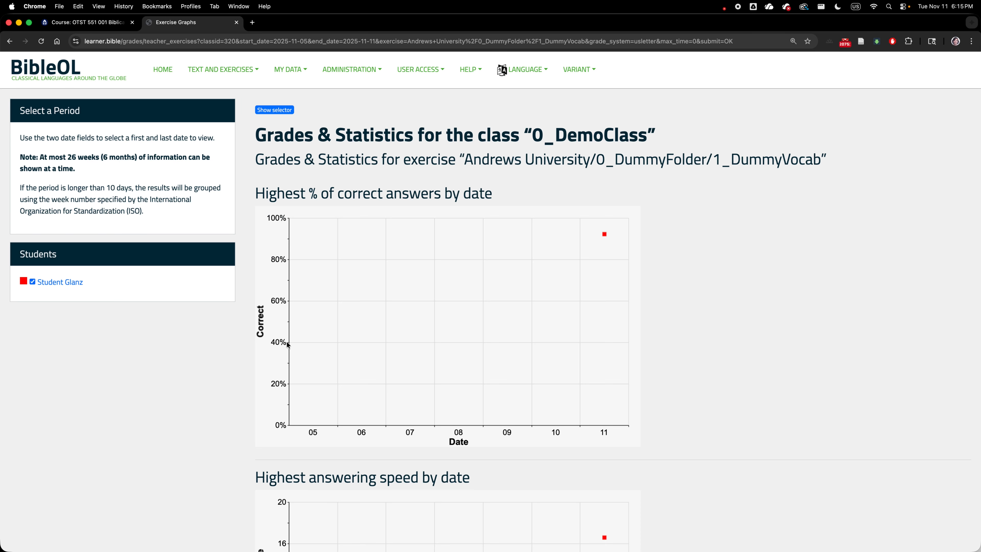
Step: Examine the exercise's grades table and expand the student's details to compare the individual runs
{"action": "scroll", "coordinate": [405, 316], "scroll_direction": "down", "scroll_amount": 15}
{"action": "scroll", "coordinate": [405, 316], "scroll_direction": "up", "scroll_amount": 3}
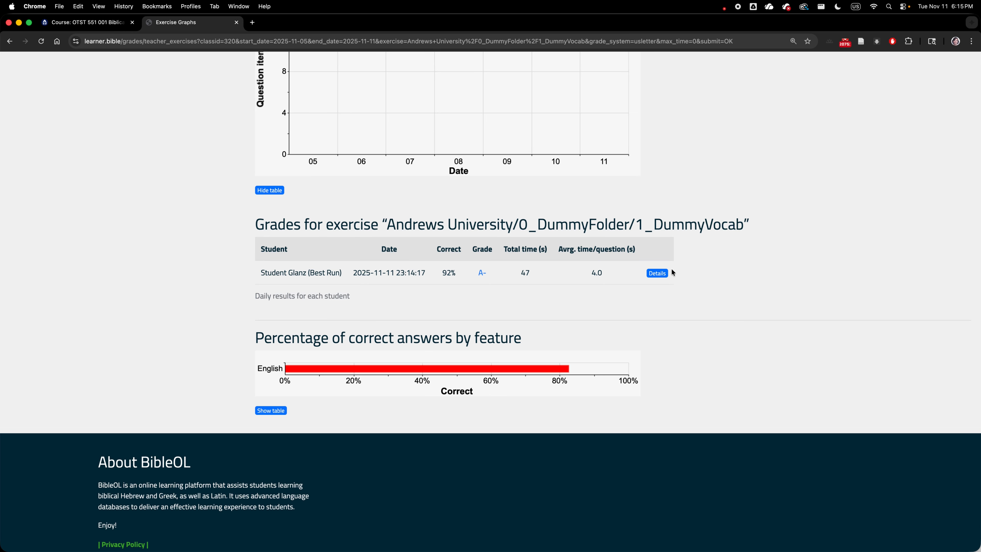
{"action": "left_click", "coordinate": [659, 274]}
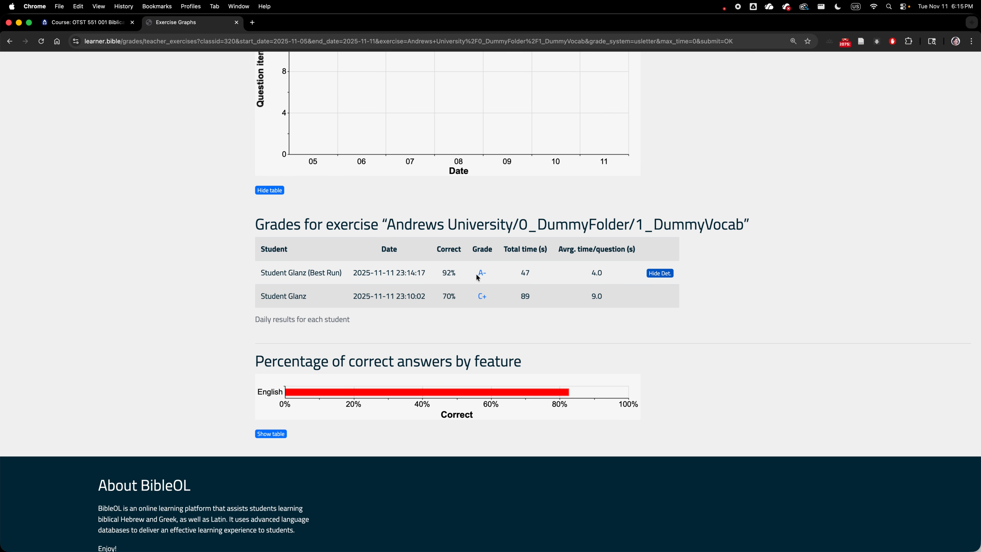
{"action": "left_click", "coordinate": [653, 275]}
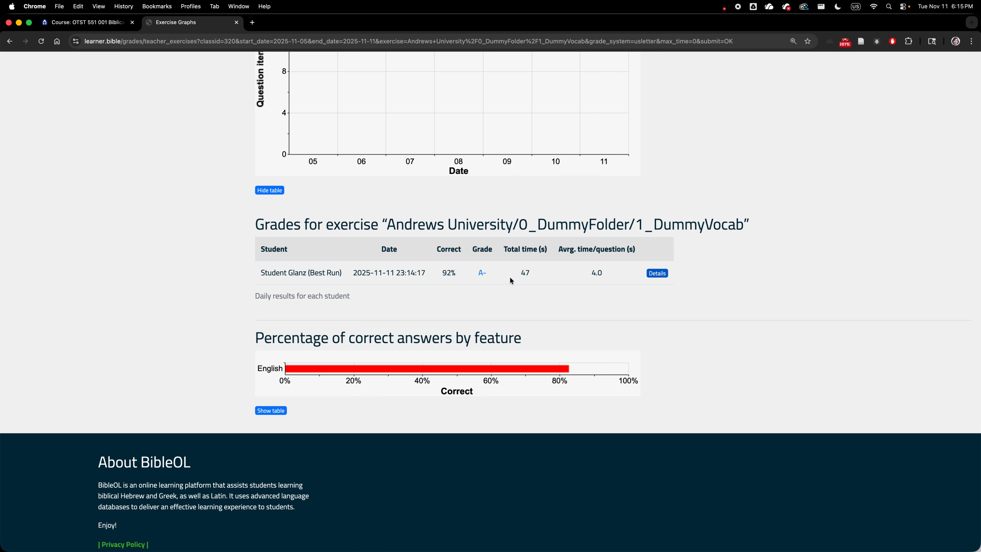
{"action": "left_click", "coordinate": [664, 275]}
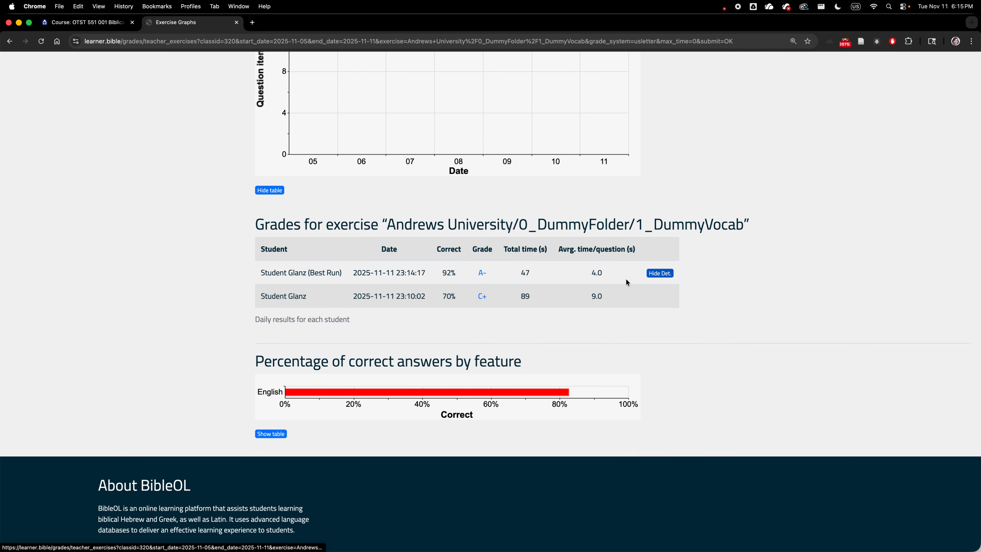
Step: Review the question-by-question answers behind the best run's grade, and return to the class statistics
{"action": "left_click", "coordinate": [482, 275]}
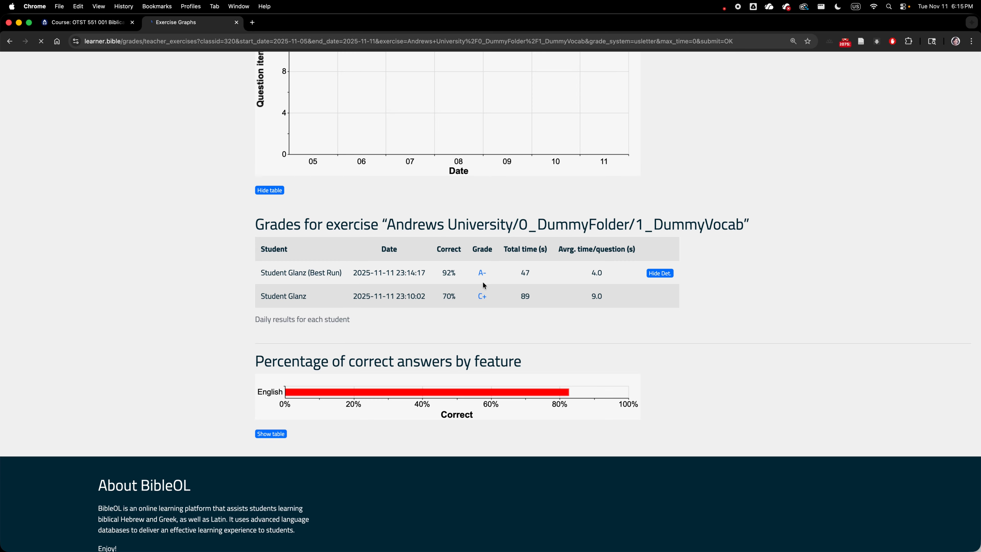
{"action": "scroll", "coordinate": [484, 285], "scroll_direction": "down", "scroll_amount": 3}
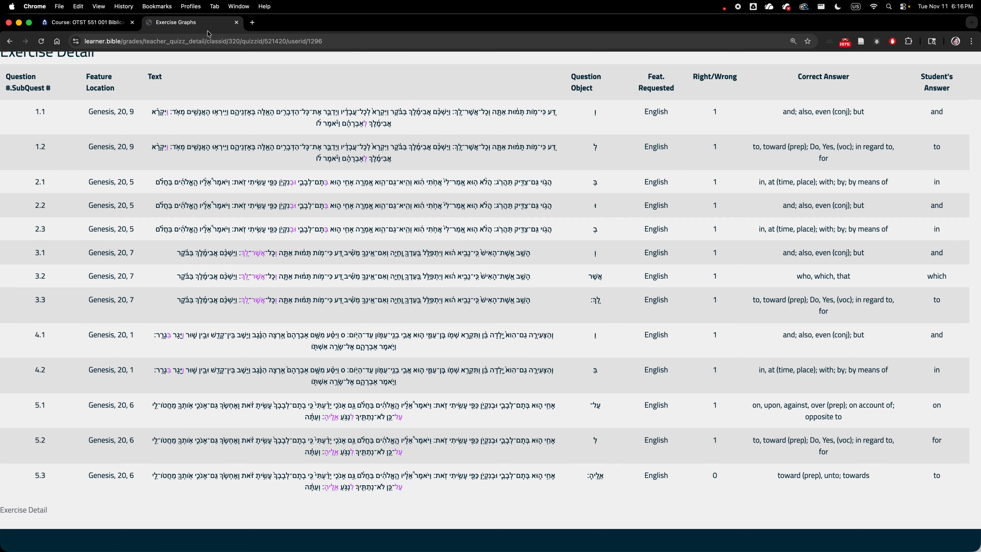
{"action": "left_click", "coordinate": [10, 41]}
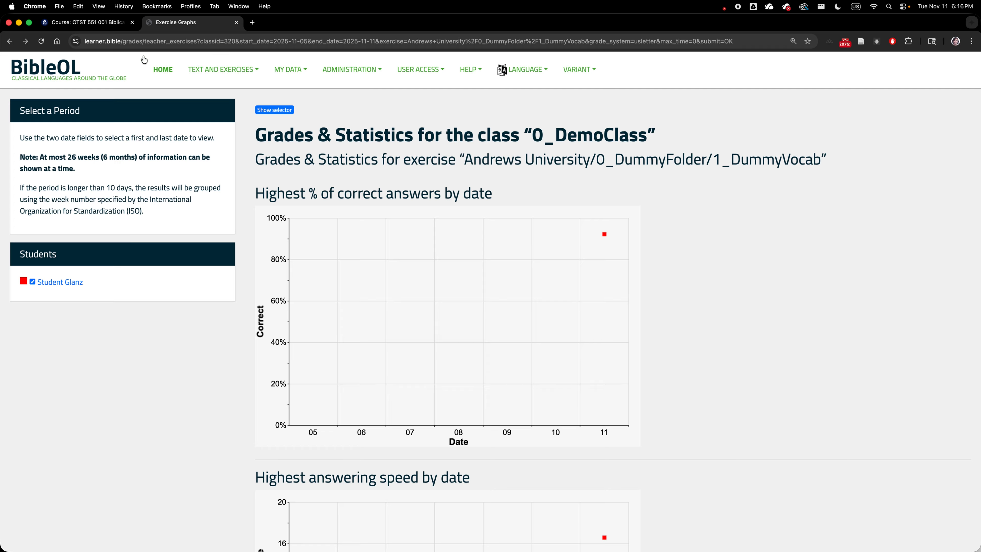
Step: Switch to the LearningHub course page at Lesson #11 and turn on edit mode
{"action": "left_click", "coordinate": [101, 25]}
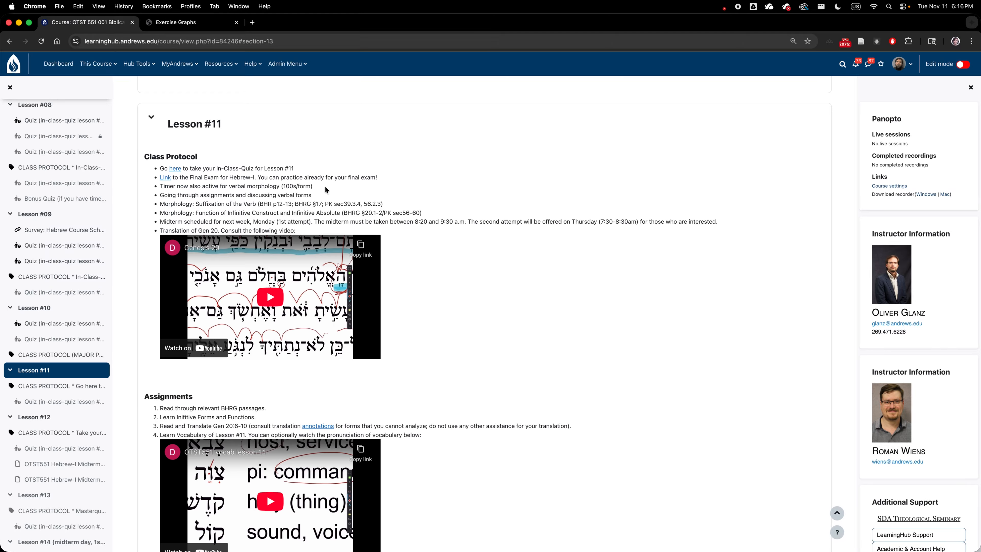
{"action": "scroll", "coordinate": [412, 228], "scroll_direction": "up", "scroll_amount": 1}
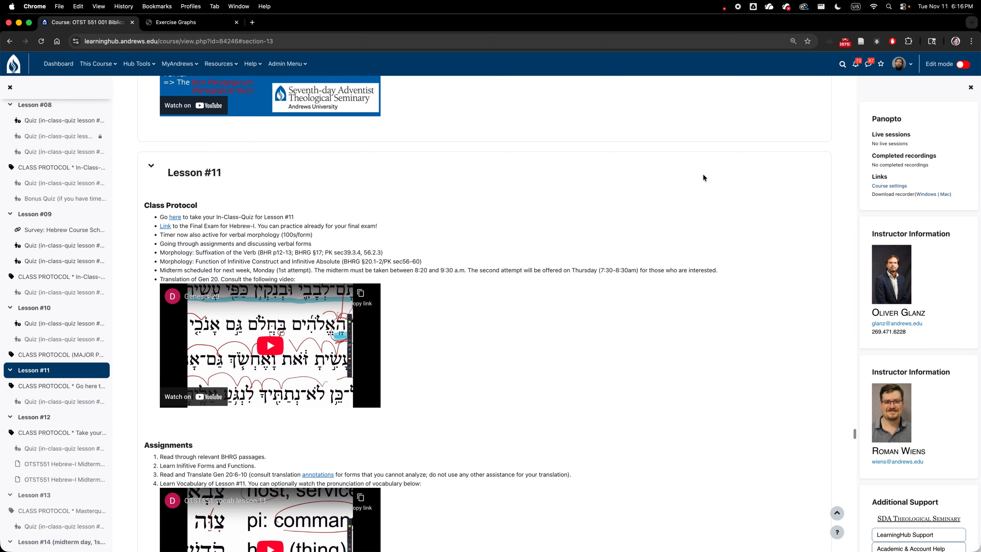
{"action": "left_click", "coordinate": [963, 64]}
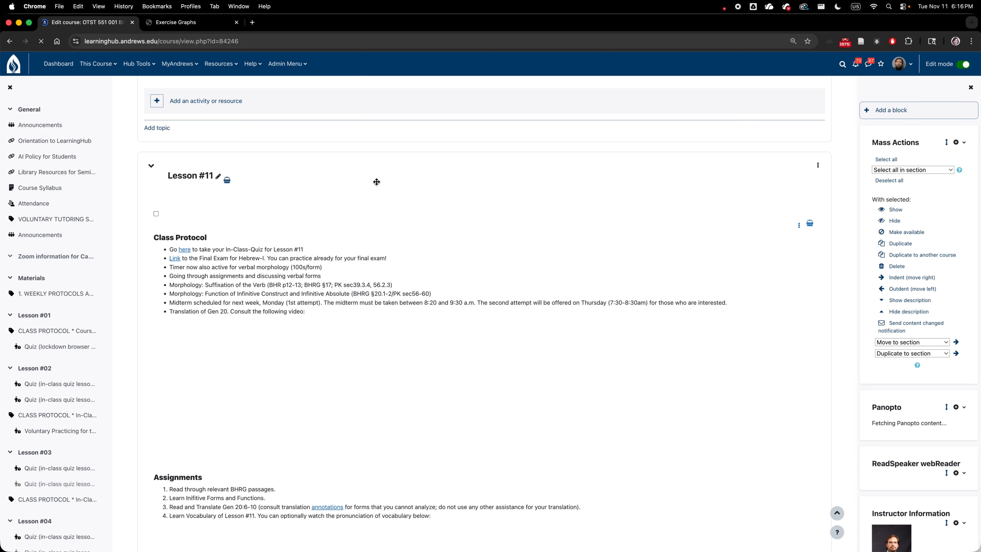
Step: Return to BibleOL and browse the exercise directory to the Andrews University folder
{"action": "left_click", "coordinate": [194, 23]}
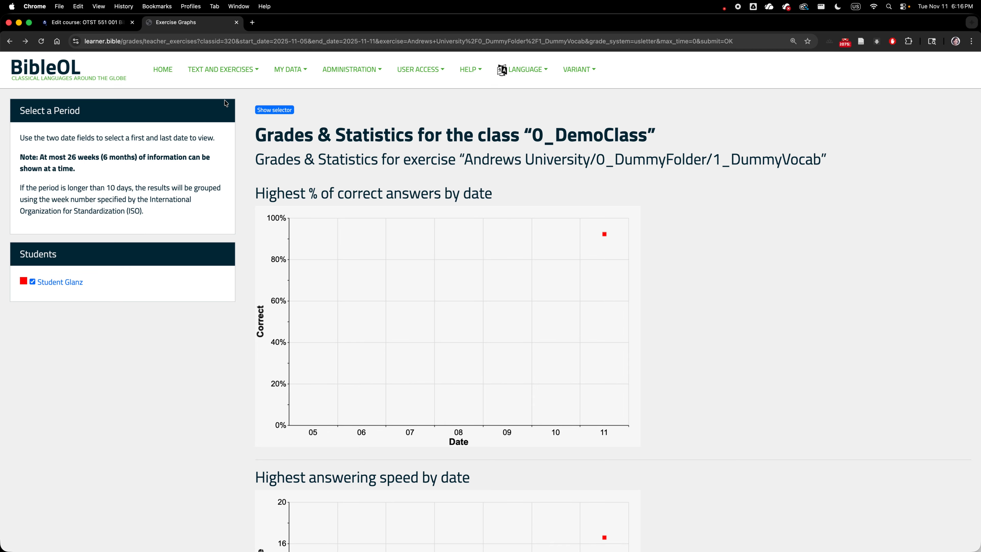
{"action": "left_click", "coordinate": [227, 74]}
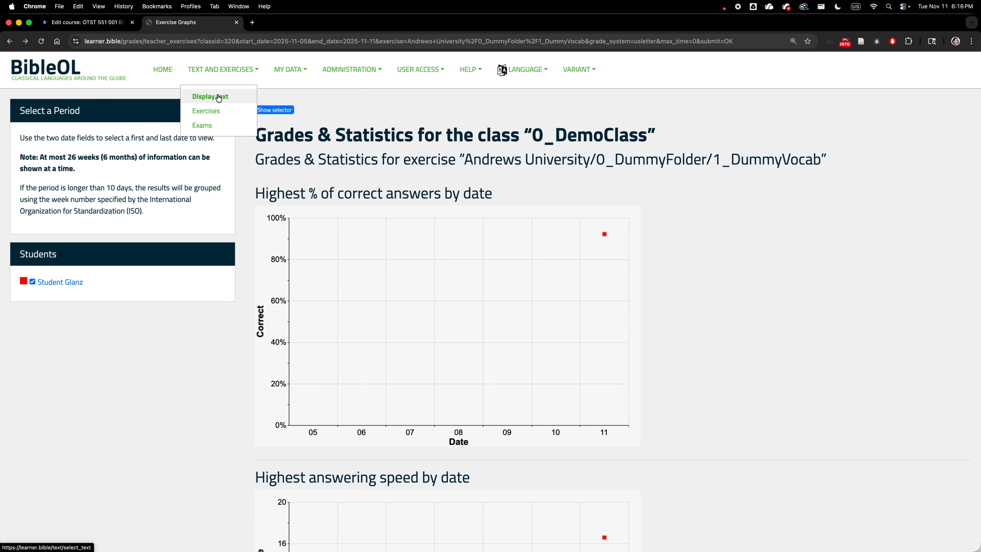
{"action": "left_click", "coordinate": [212, 111]}
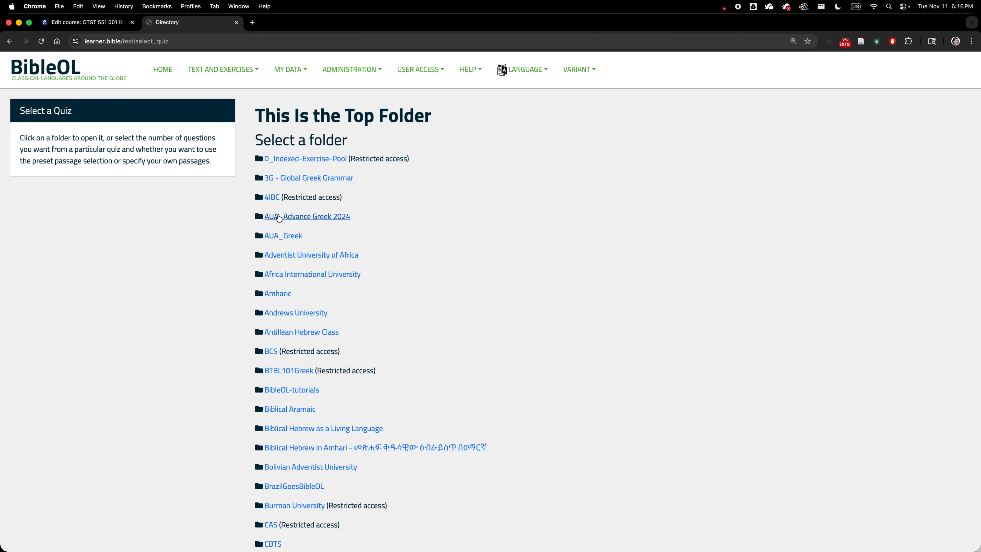
{"action": "left_click", "coordinate": [311, 313]}
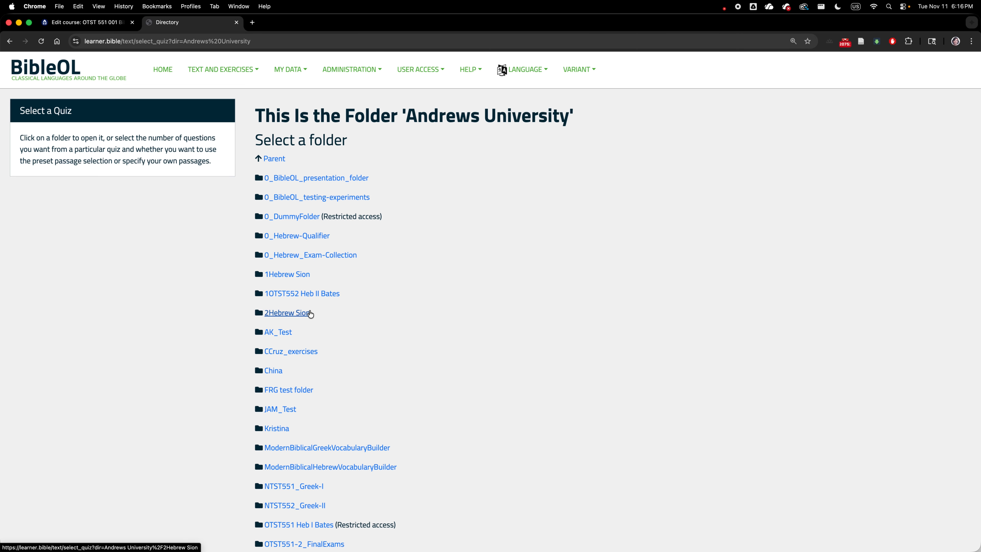
{"action": "scroll", "coordinate": [297, 239], "scroll_direction": "down", "scroll_amount": 1}
{"action": "left_click", "coordinate": [298, 234]}
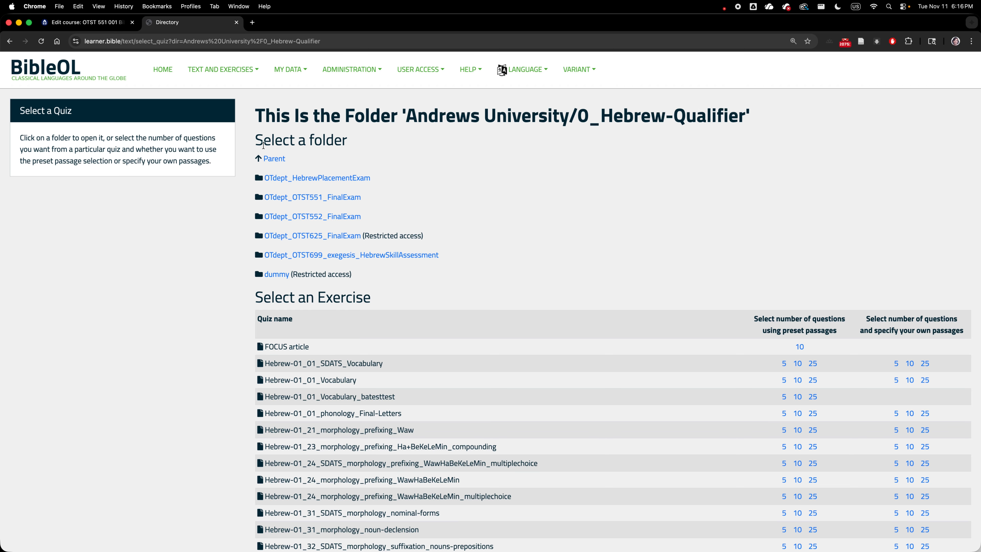
{"action": "left_click", "coordinate": [273, 158]}
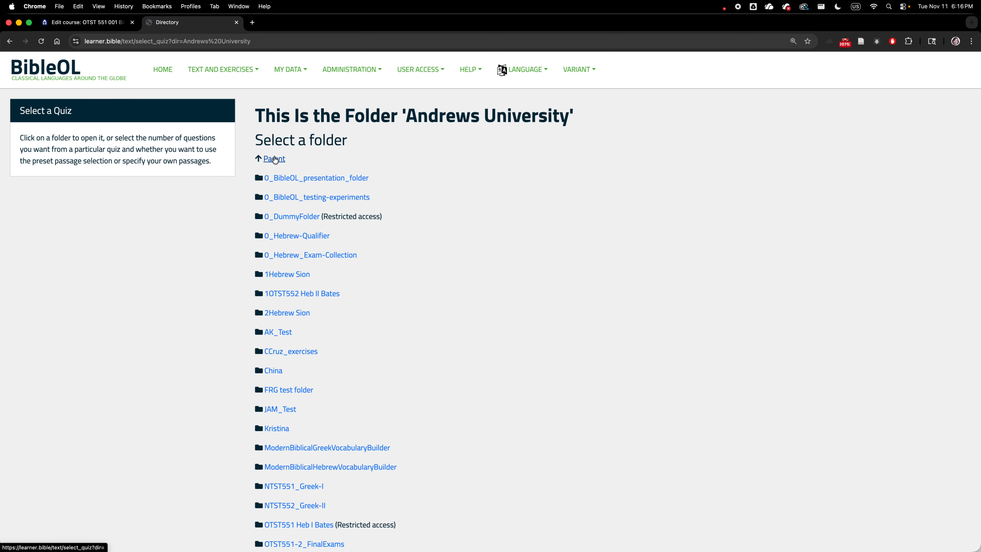
Step: Enroll in 0_DemoClass to get access to the restricted 0_DummyFolder, and open that folder
{"action": "left_click", "coordinate": [285, 218]}
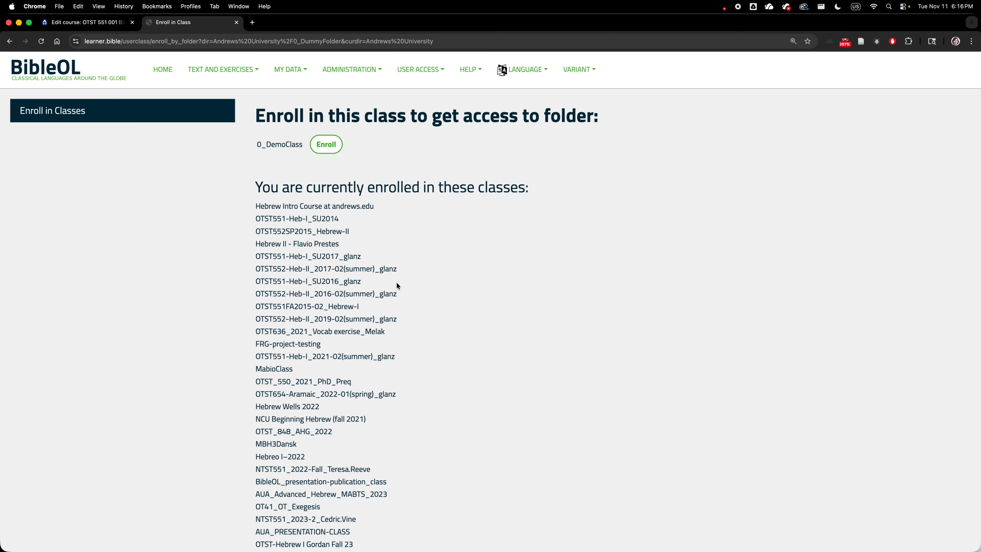
{"action": "scroll", "coordinate": [397, 285], "scroll_direction": "down", "scroll_amount": 10}
{"action": "scroll", "coordinate": [397, 285], "scroll_direction": "up", "scroll_amount": 10}
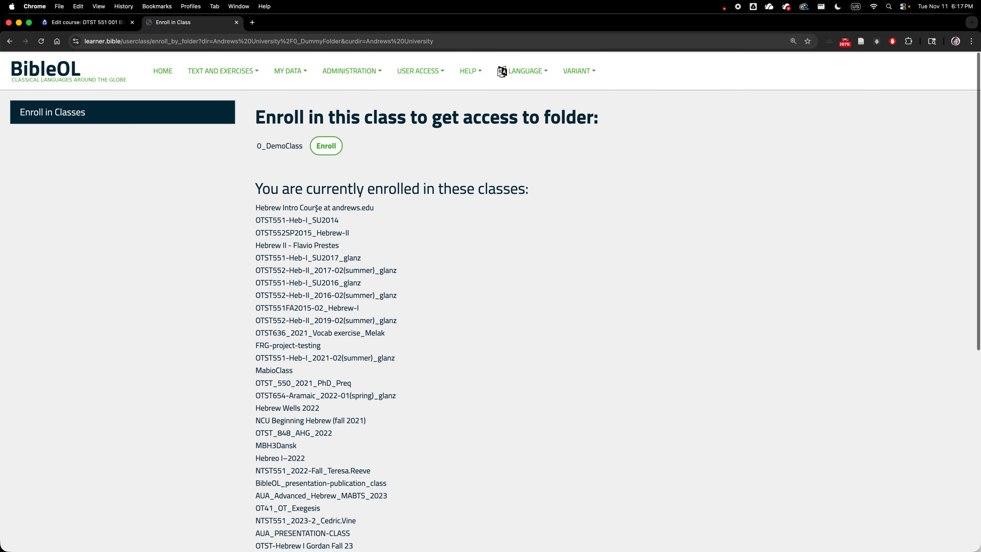
{"action": "left_click", "coordinate": [331, 146]}
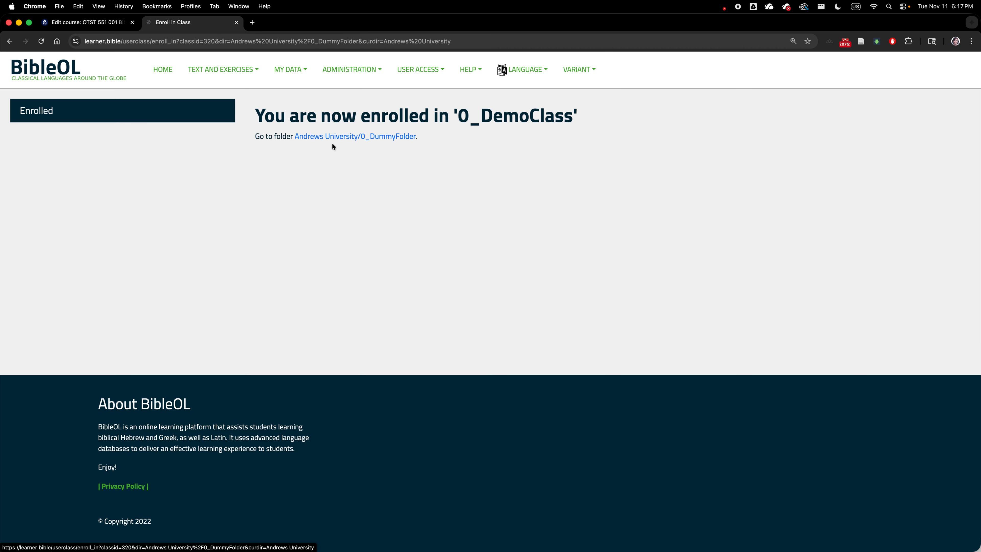
{"action": "left_click", "coordinate": [348, 135]}
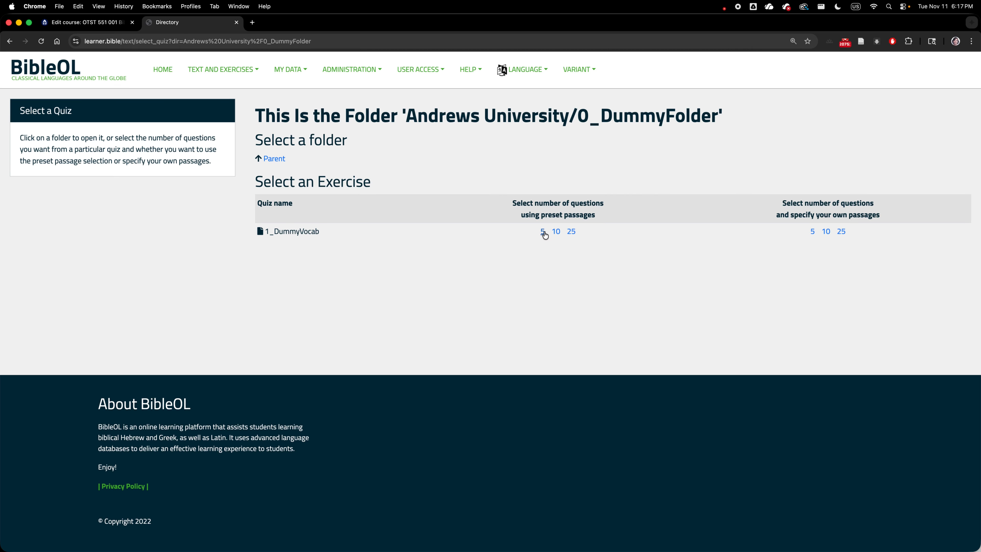
Step: Open the 5-question preset-passage version of 1_DummyVocab in a separate browser tab and bring it up
{"action": "right_click", "coordinate": [543, 232]}
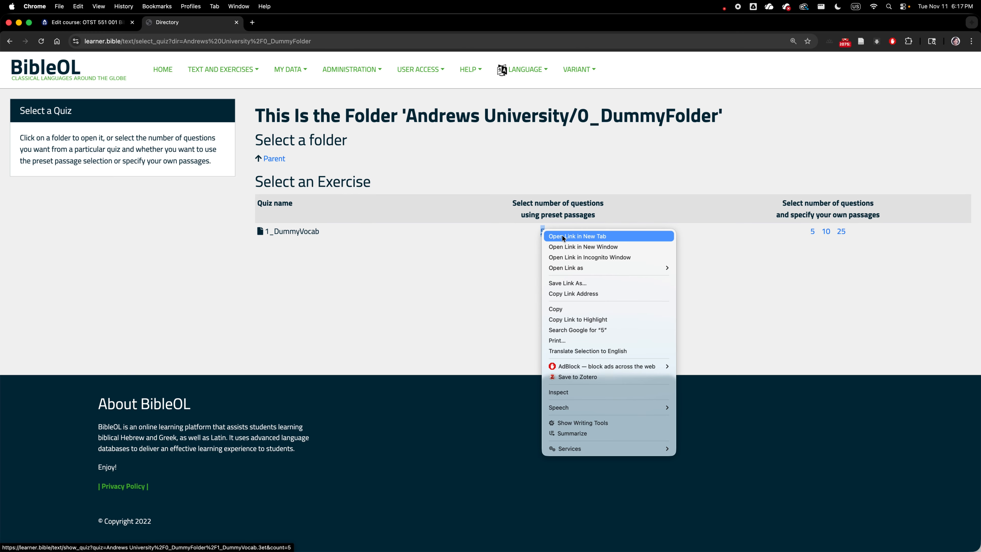
{"action": "left_click", "coordinate": [563, 236]}
{"action": "left_click", "coordinate": [278, 22]}
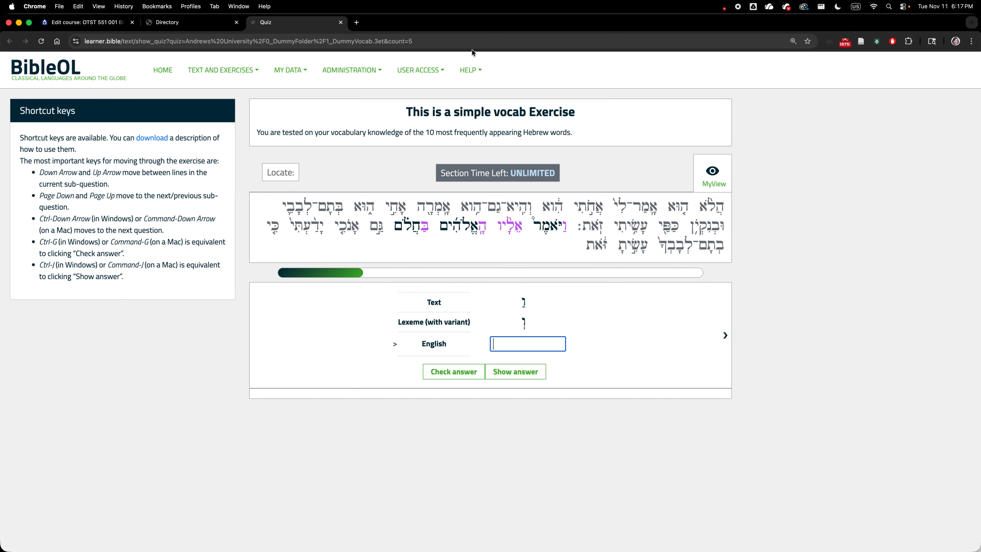
Step: Change the question count in the quiz's web address to 2
{"action": "left_click", "coordinate": [453, 42]}
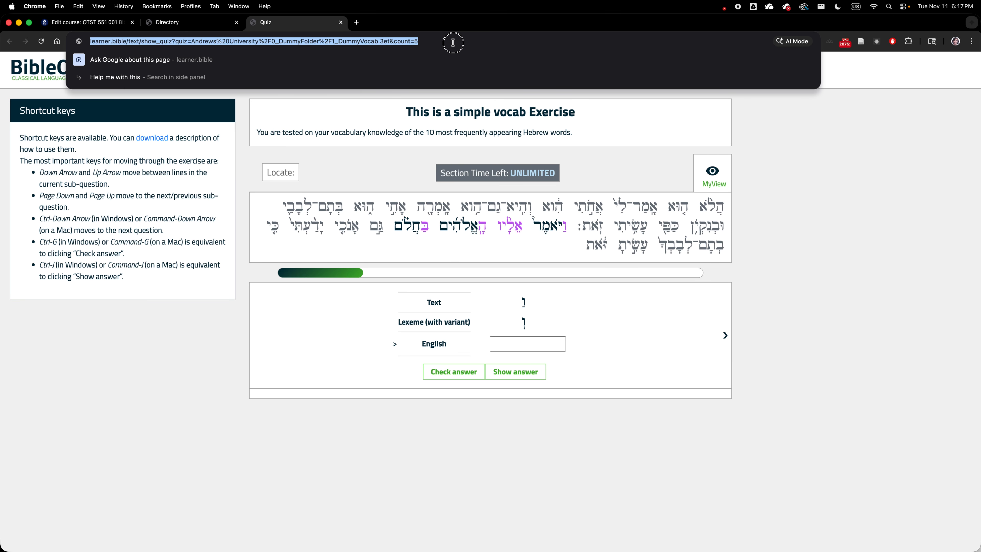
{"action": "left_click", "coordinate": [453, 42]}
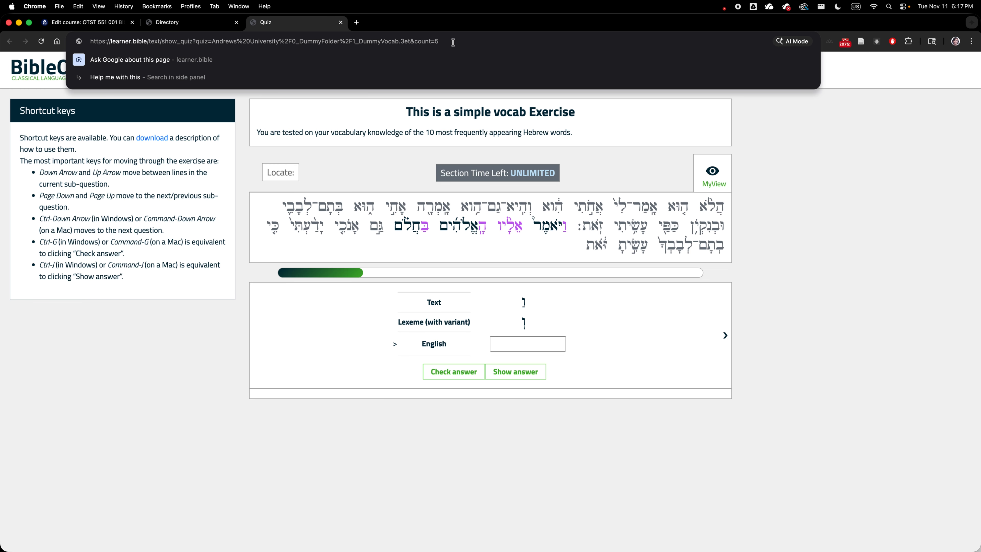
{"action": "key", "text": "BackSpace"}
{"action": "type", "text": "2"}
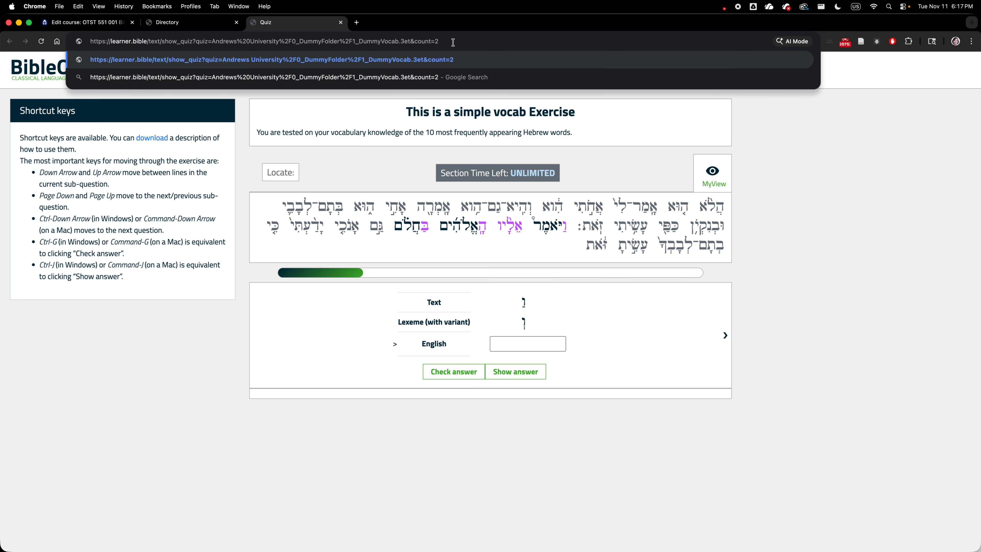
Step: Try a question count of 100 in the quiz address, and restore it to 2
{"action": "key", "text": "BackSpace"}
{"action": "type", "text": "100"}
{"action": "key", "text": "BackSpace"}
{"action": "key", "text": "BackSpace"}
{"action": "key", "text": "BackSpace"}
{"action": "type", "text": "2"}
Step: Select the complete quiz address, and open the settings of Lesson #11's Class Protocol text area on the course page
{"action": "key", "text": "super+a"}
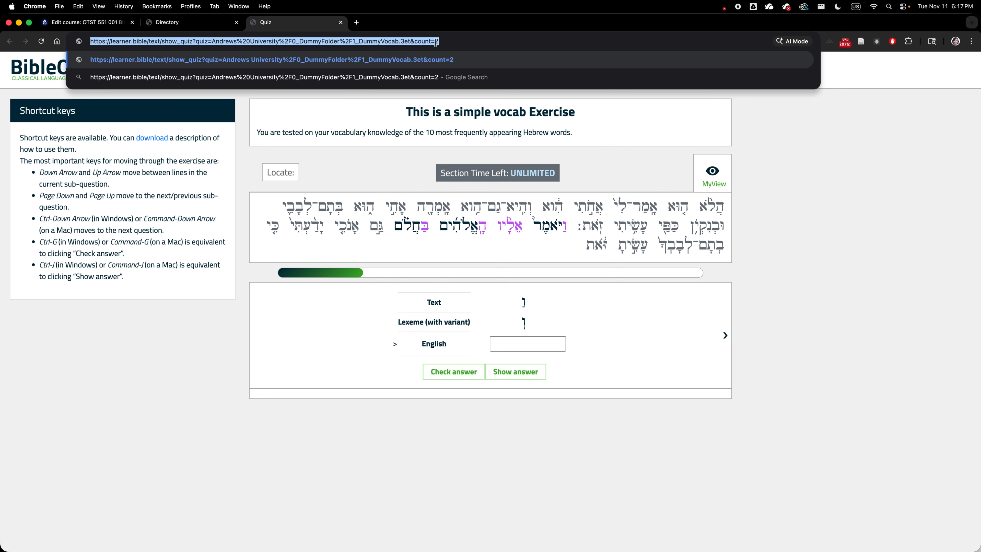
{"action": "left_click", "coordinate": [85, 24]}
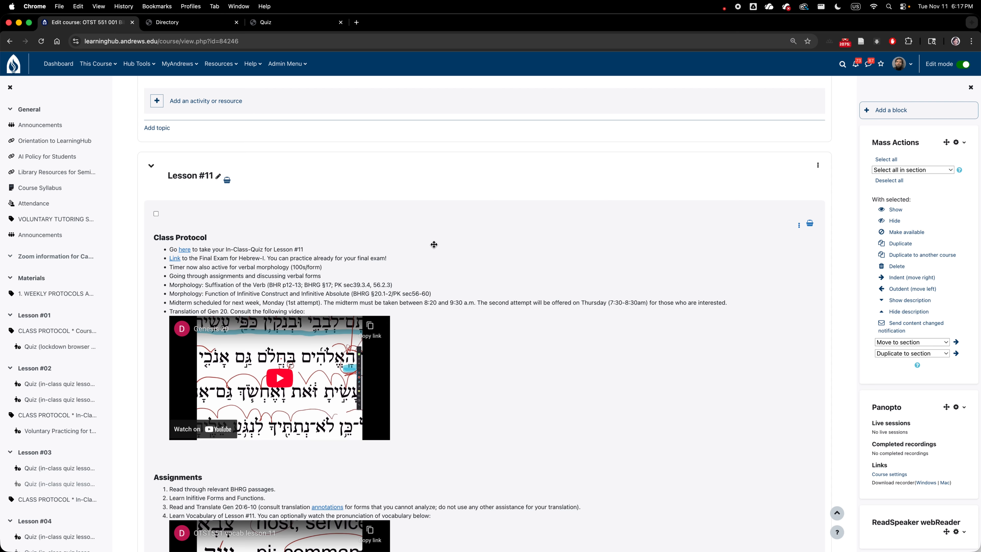
{"action": "left_click", "coordinate": [799, 225]}
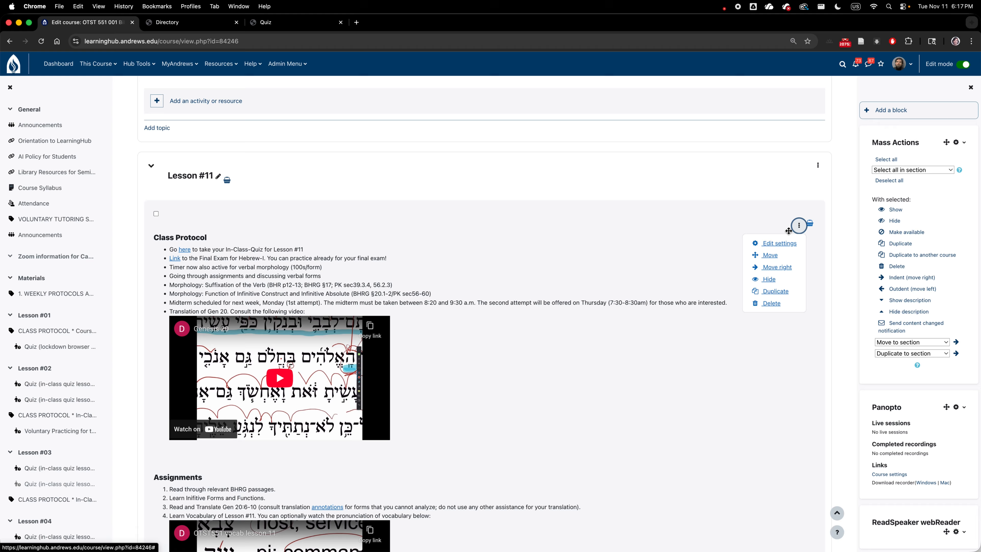
{"action": "left_click", "coordinate": [779, 246]}
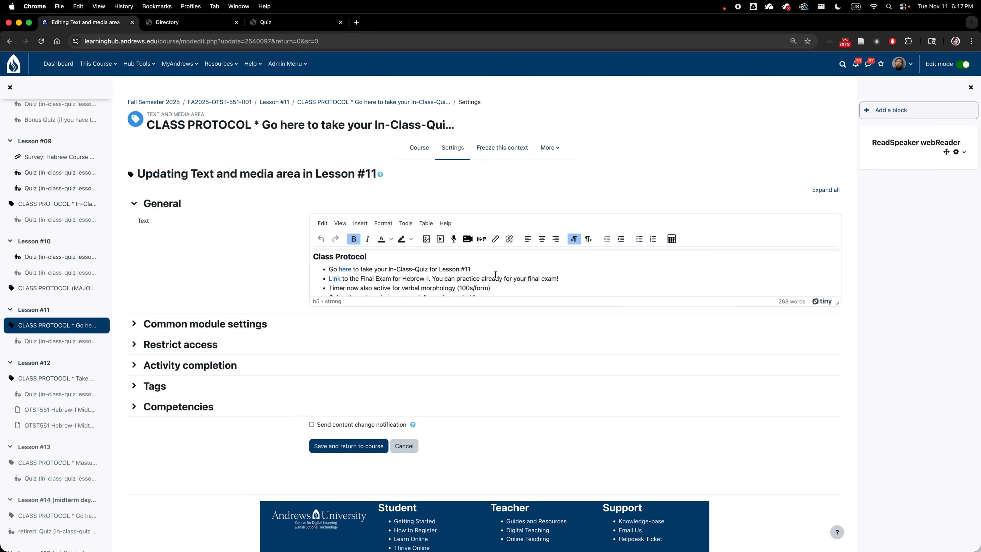
Step: Add the bullet "Dummy Vocab exercise: click here" as the first item of Lesson #11's Class Protocol list
{"action": "left_click", "coordinate": [495, 269]}
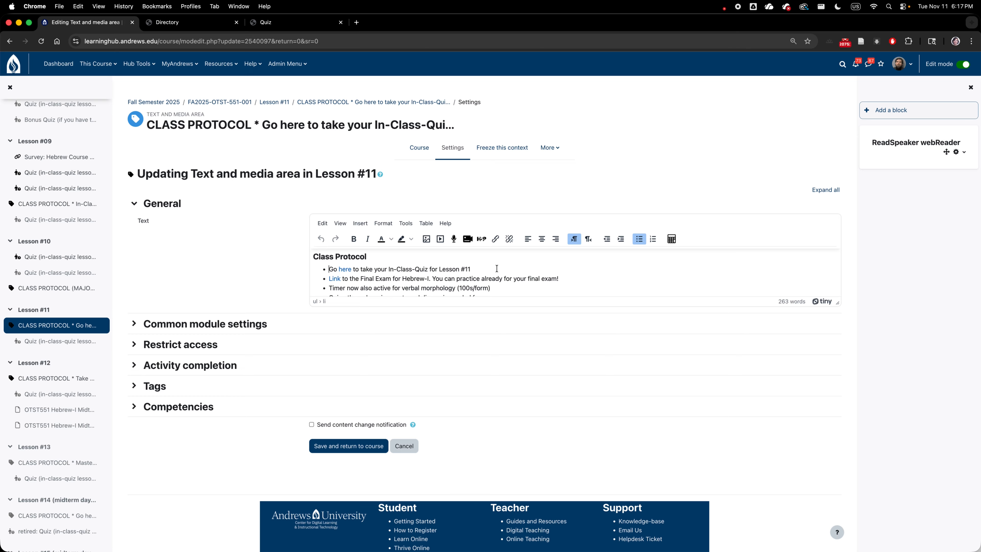
{"action": "key", "text": "Return"}
{"action": "type", "text": "Du"}
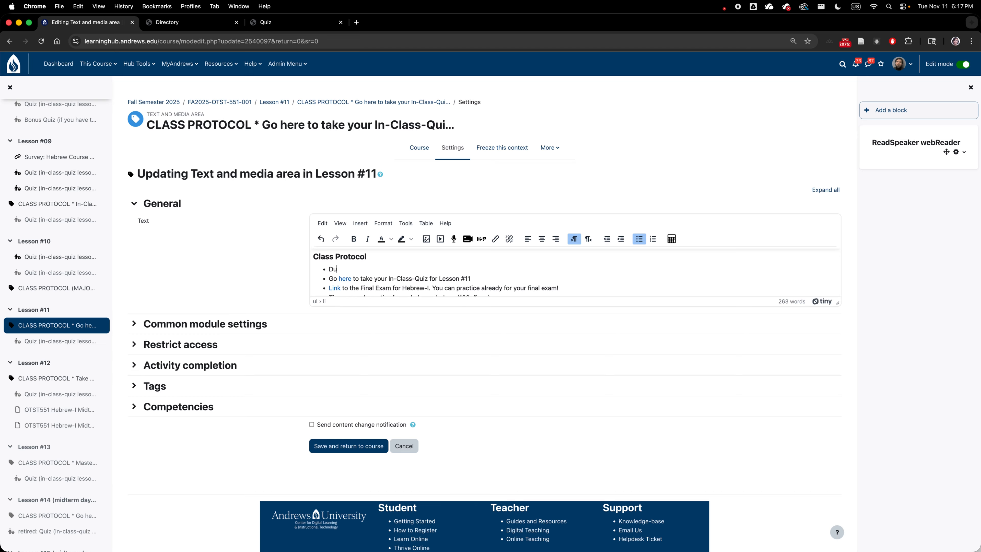
{"action": "type", "text": "mmy Vocab exercise: click here"}
Step: Link the word "here" in the Dummy Vocab bullet to the copied quiz address, set to open in a new window
{"action": "double_click", "coordinate": [419, 269]}
{"action": "left_click", "coordinate": [495, 239]}
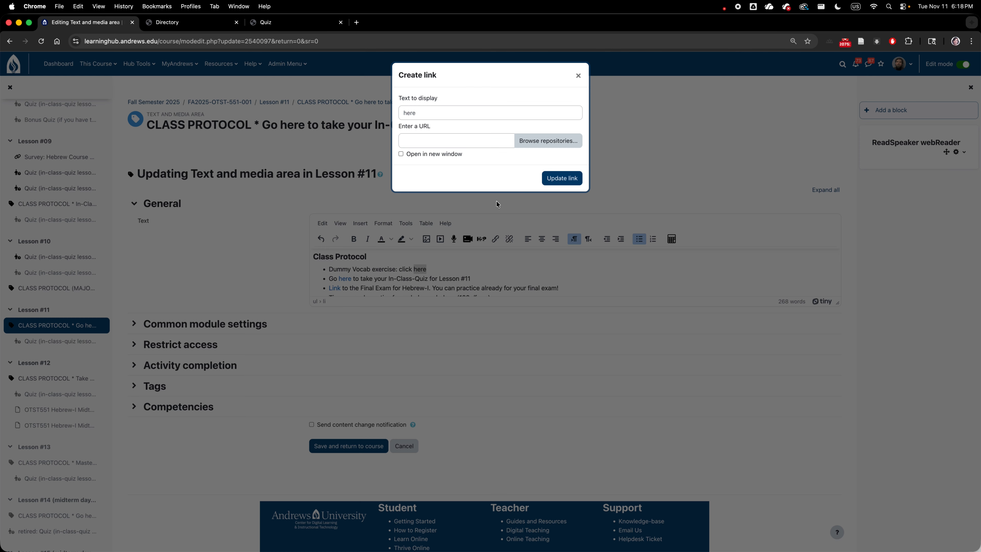
{"action": "left_click", "coordinate": [483, 140]}
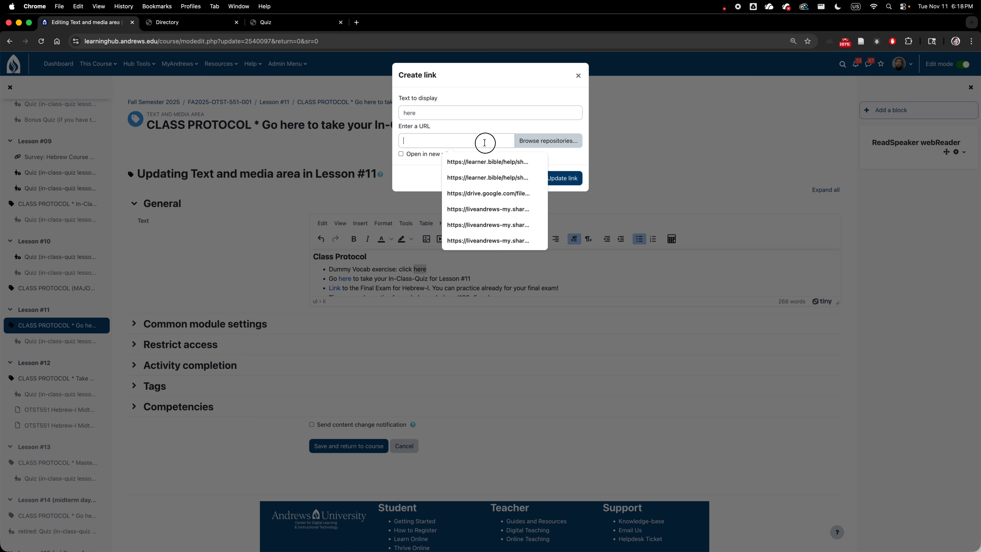
{"action": "key", "text": "super+v"}
{"action": "left_click", "coordinate": [445, 156]}
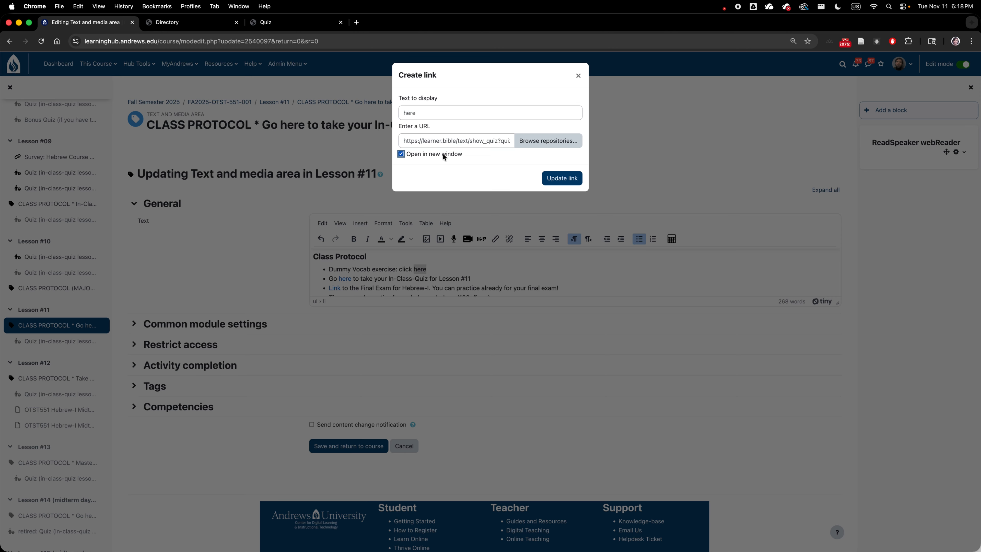
{"action": "left_click", "coordinate": [575, 181]}
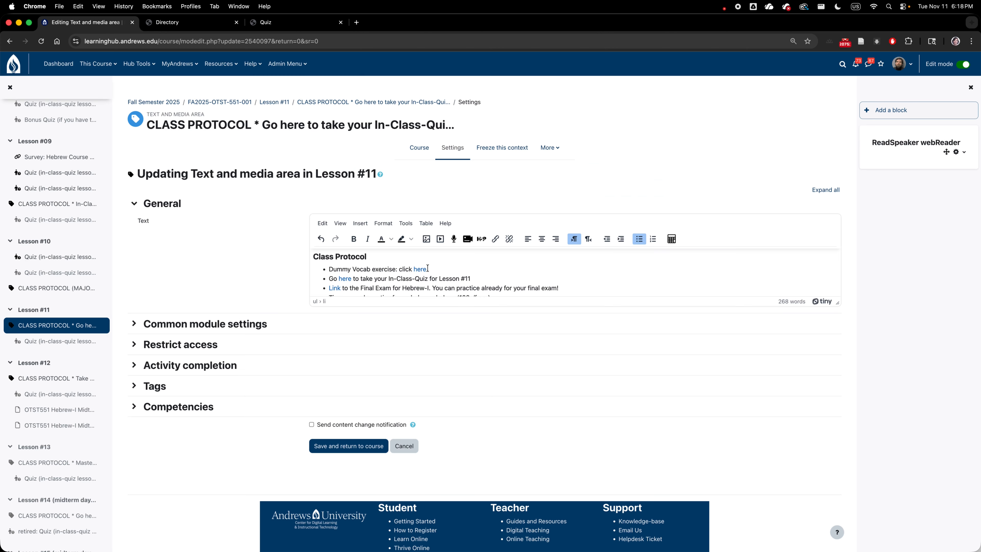
Step: Save the text area, test the new Dummy Vocab link in Lesson #11, and return to the course page
{"action": "left_click", "coordinate": [377, 446]}
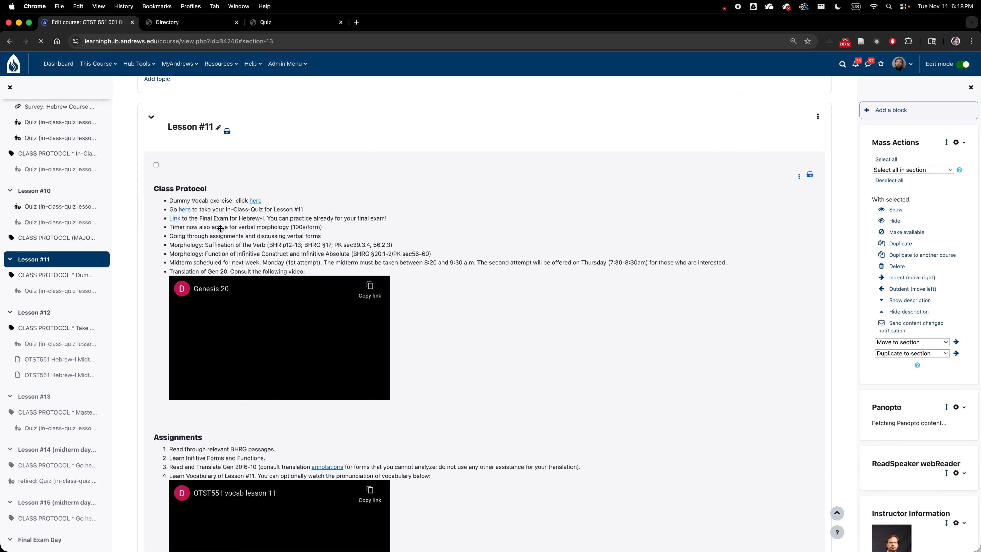
{"action": "left_click", "coordinate": [254, 202]}
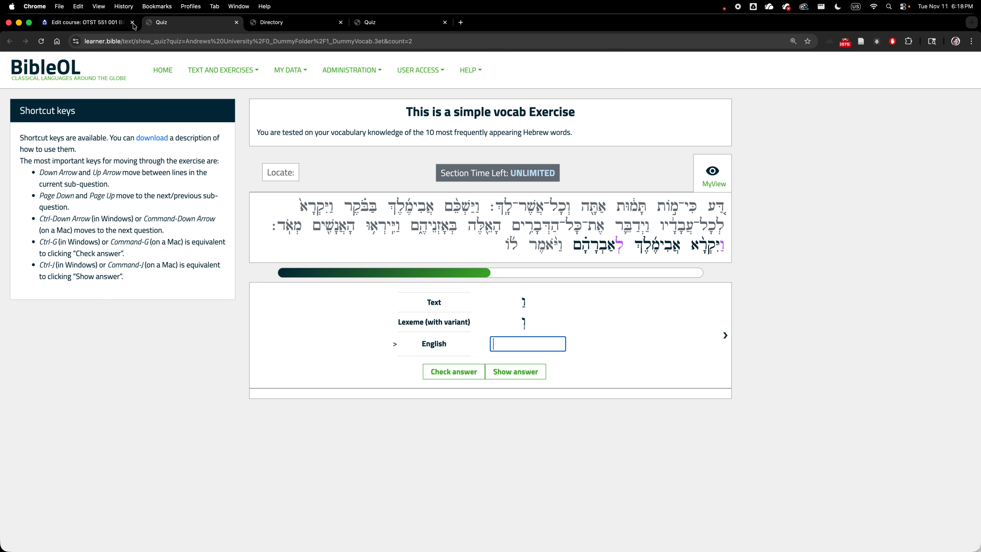
{"action": "left_click", "coordinate": [96, 22]}
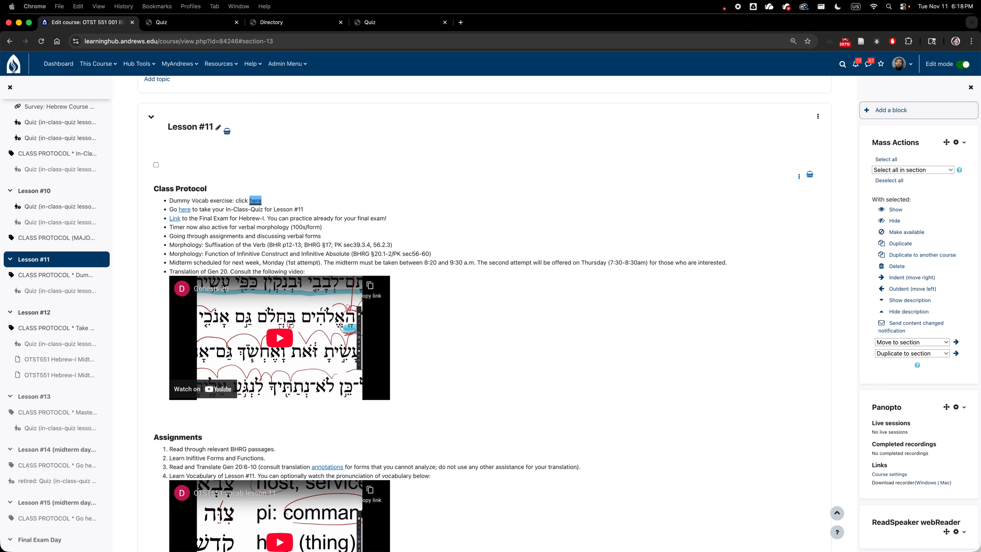
Step: Switch to a blank Word document and write "Exercise no1: This is a simple vocab exercise. Click here."
{"action": "left_click_drag", "start_coordinate": [980, 172], "coordinate": [534, 83]}
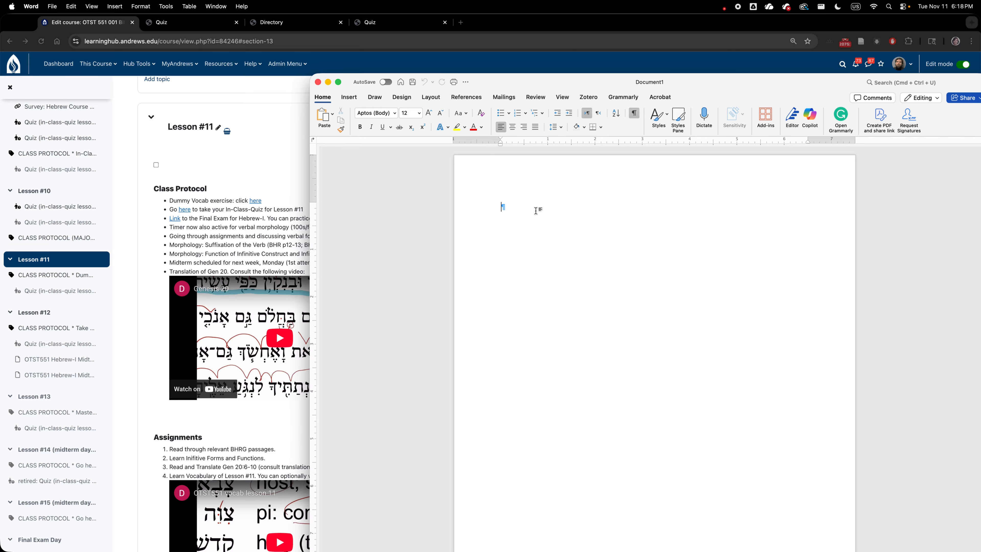
{"action": "type", "text": "Exercise no1: This is a simple"}
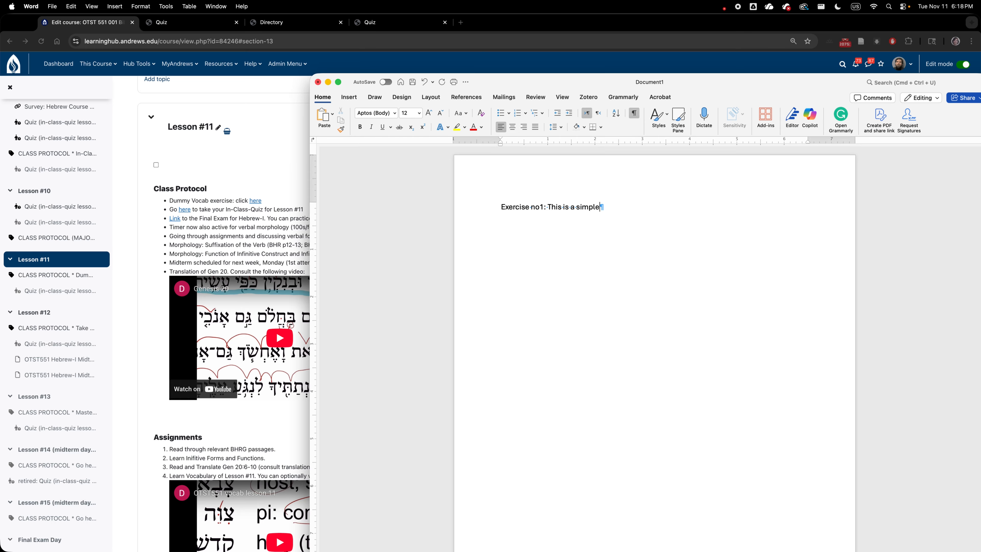
{"action": "type", "text": " vocab s"}
{"action": "type", "text": "xercise. Click here."}
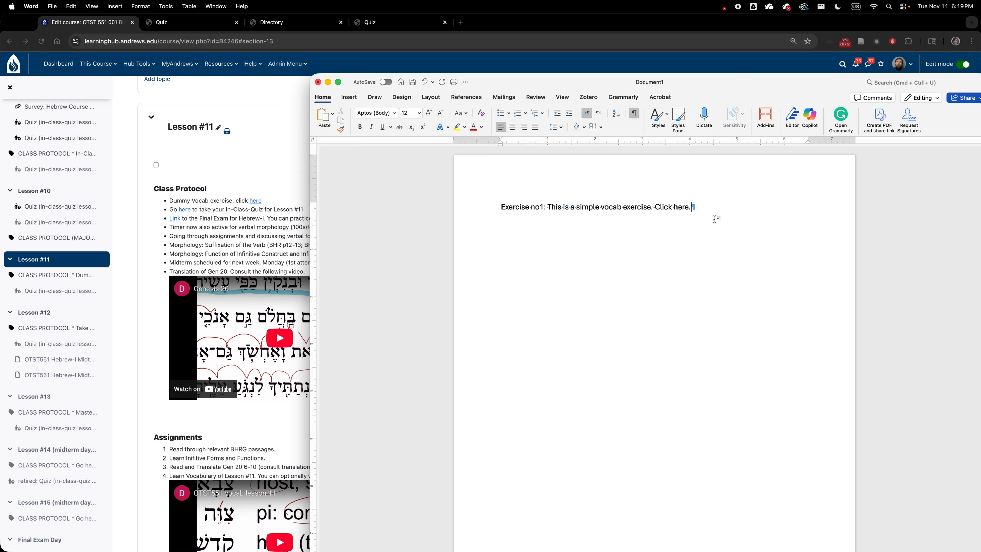
Step: Hyperlink the word "here" in the document to the copied quiz address, and open the link to test it
{"action": "double_click", "coordinate": [683, 208]}
{"action": "right_click", "coordinate": [683, 208]}
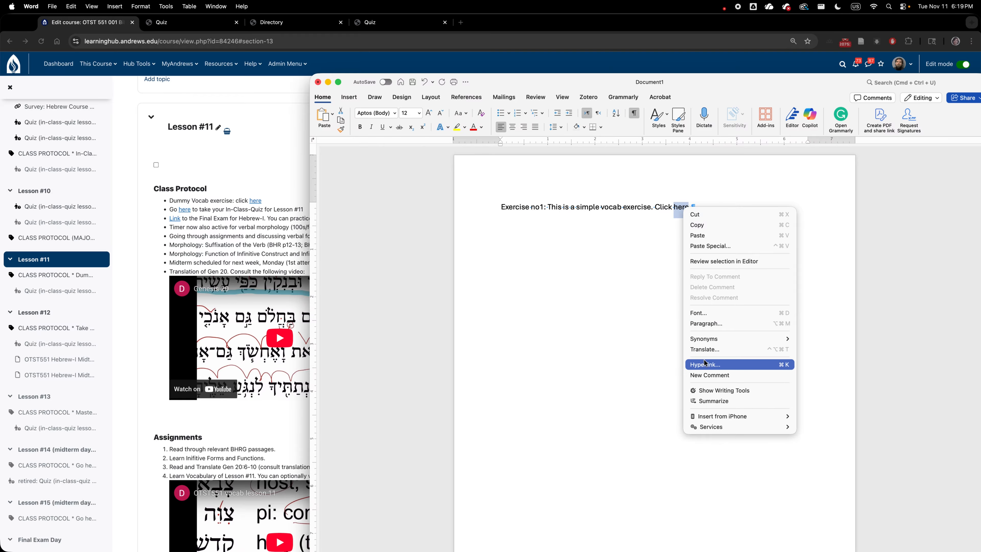
{"action": "left_click", "coordinate": [704, 364]}
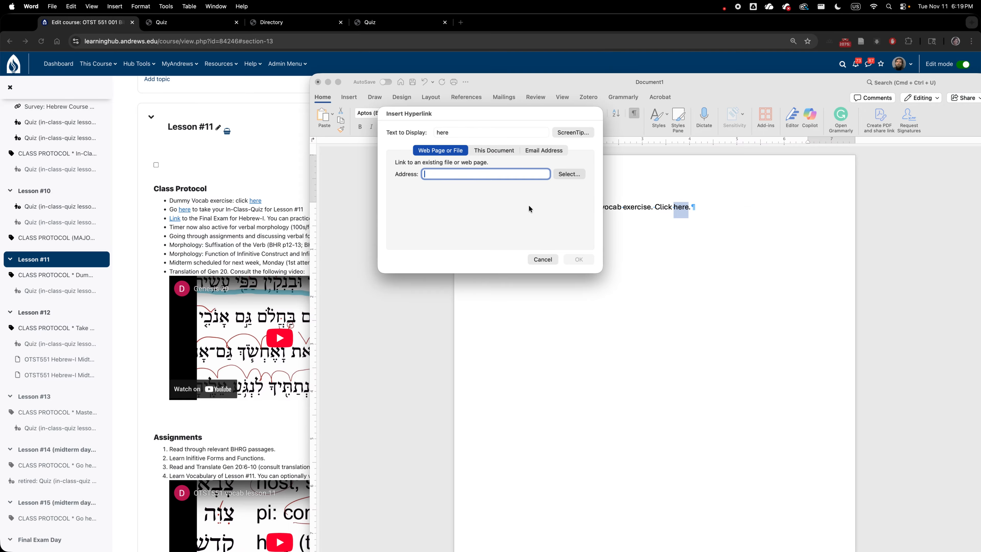
{"action": "key", "text": "super+v"}
{"action": "left_click", "coordinate": [580, 260]}
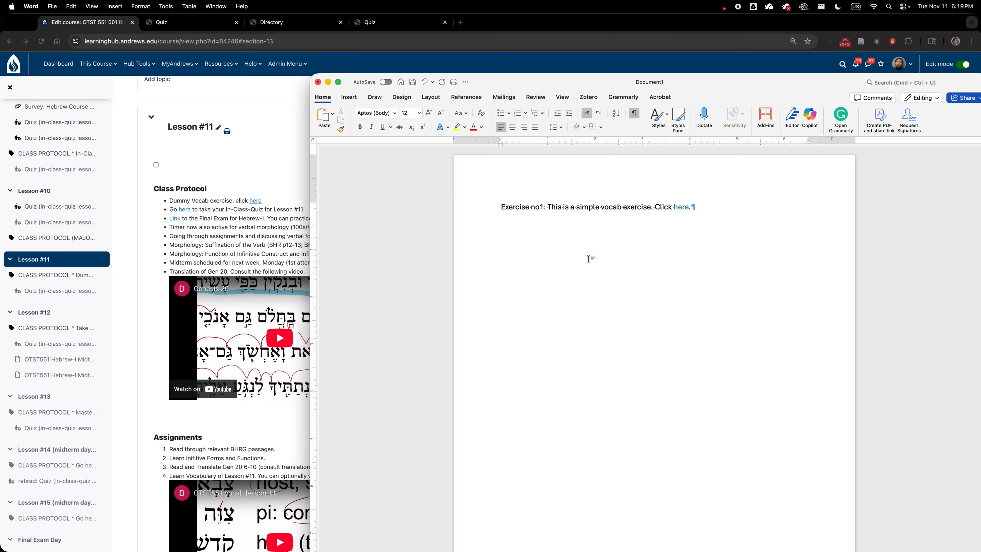
{"action": "left_click", "coordinate": [633, 113]}
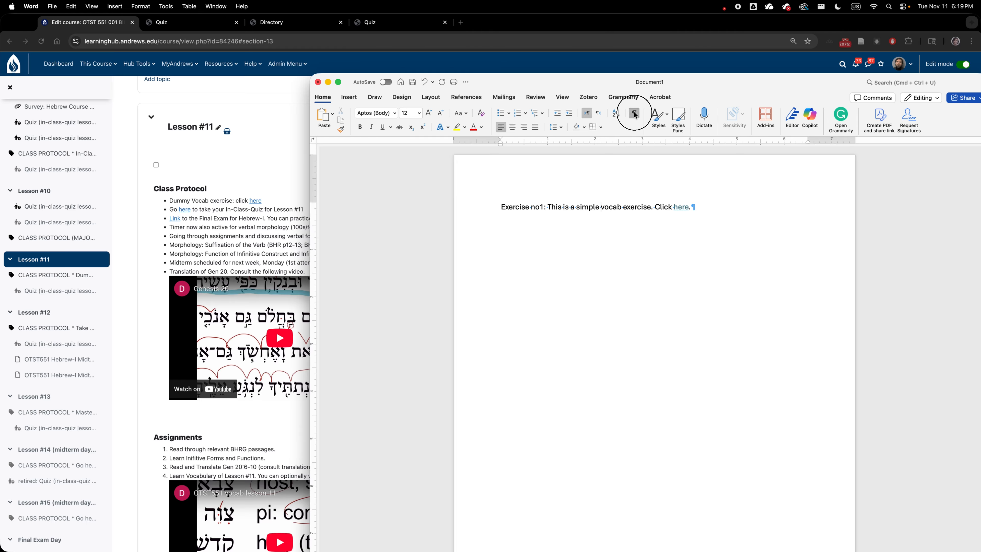
{"action": "left_click", "coordinate": [678, 208]}
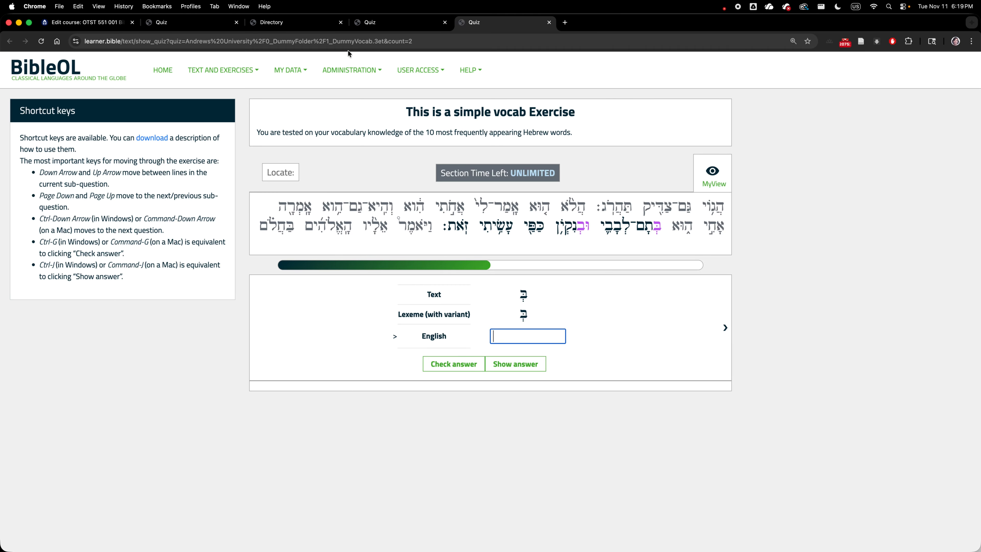
Step: Return to BibleOL, open exam management, and start creating a new exam
{"action": "left_click", "coordinate": [313, 24]}
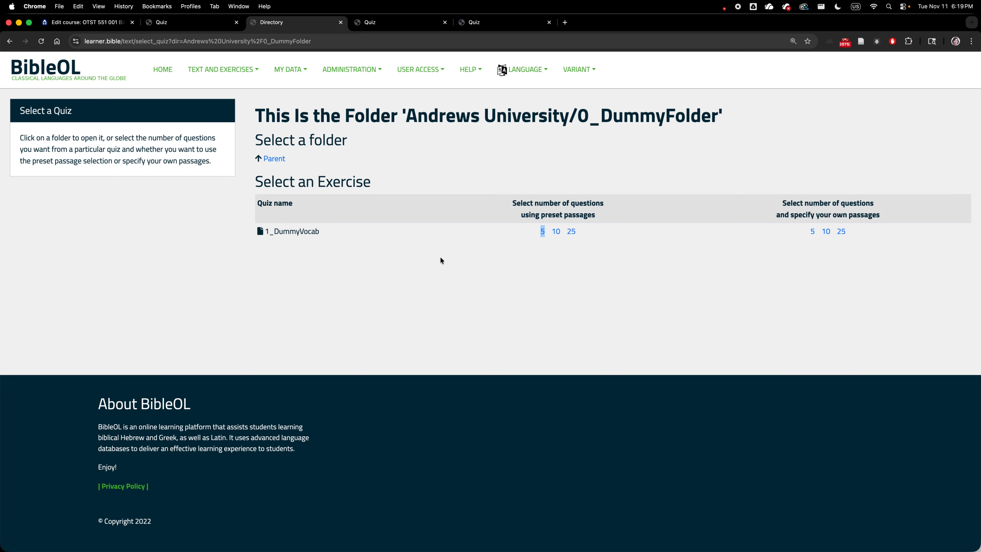
{"action": "left_click", "coordinate": [195, 23]}
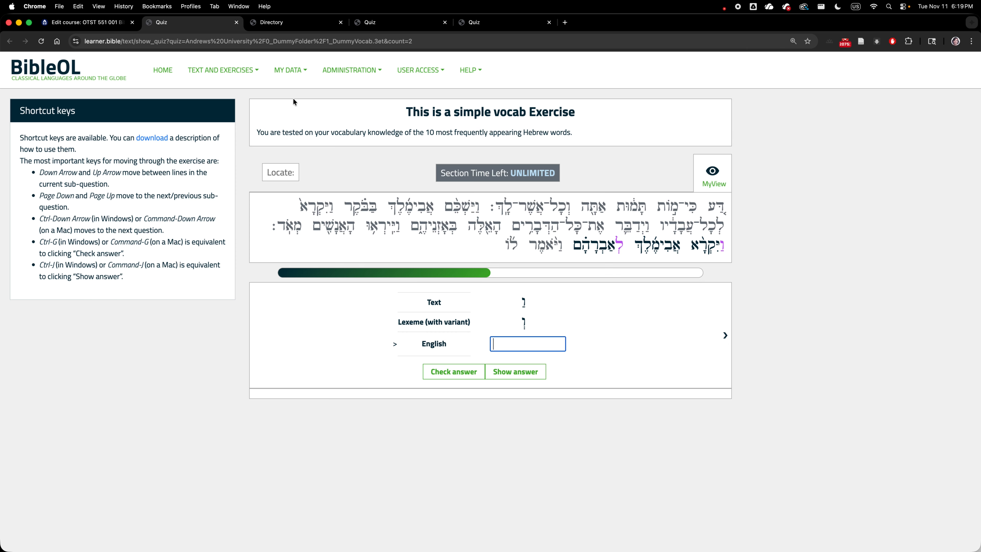
{"action": "left_click", "coordinate": [303, 71]}
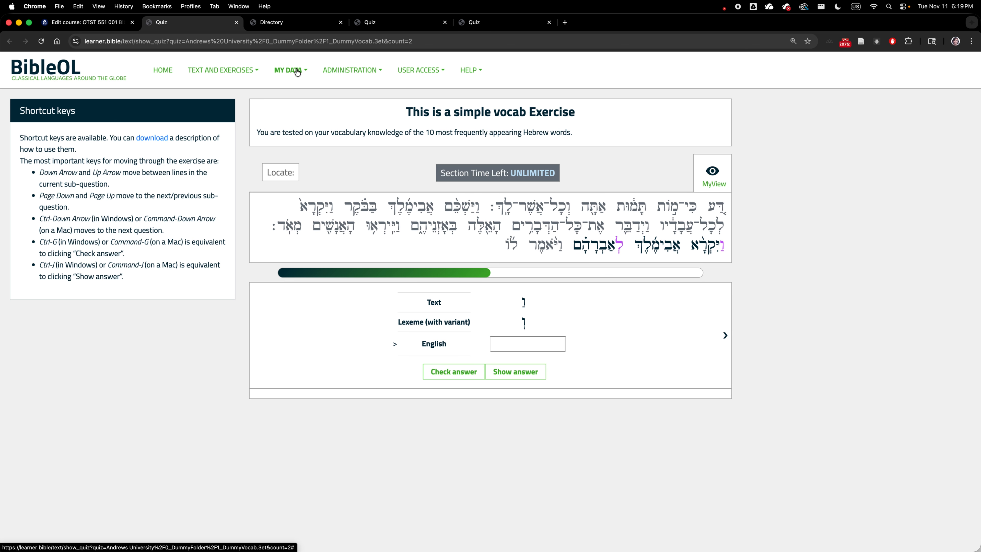
{"action": "left_click", "coordinate": [356, 76]}
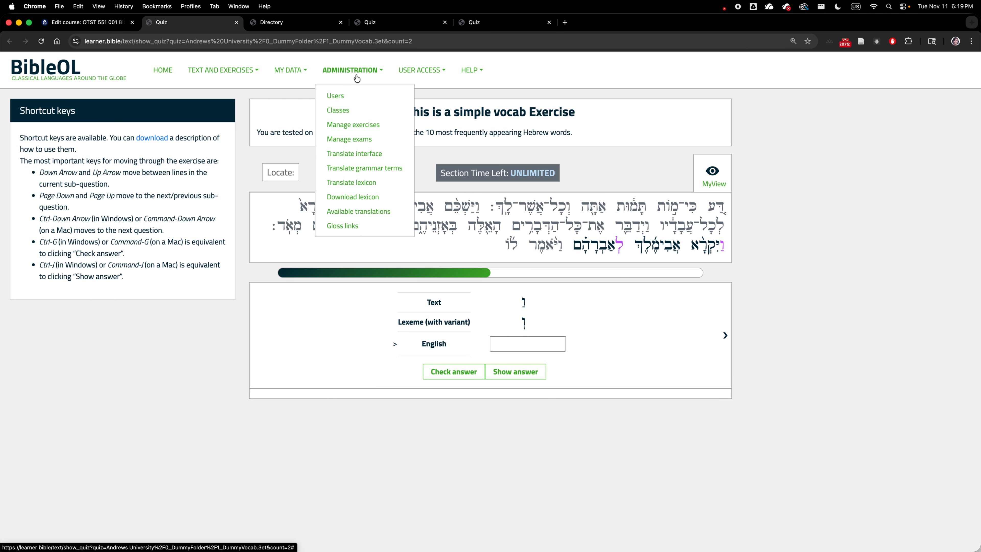
{"action": "left_click", "coordinate": [358, 139]}
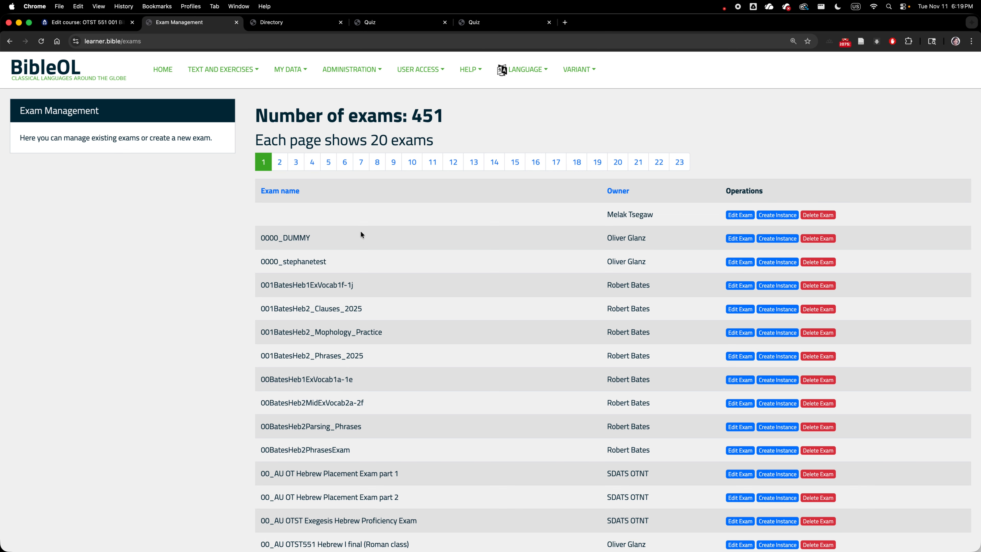
{"action": "scroll", "coordinate": [361, 234], "scroll_direction": "down", "scroll_amount": 10}
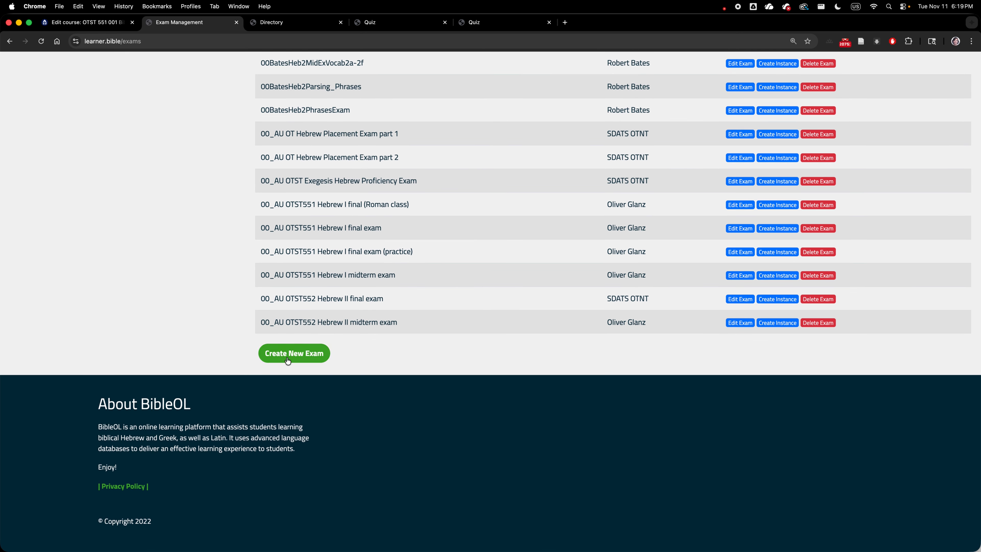
{"action": "left_click", "coordinate": [288, 355]}
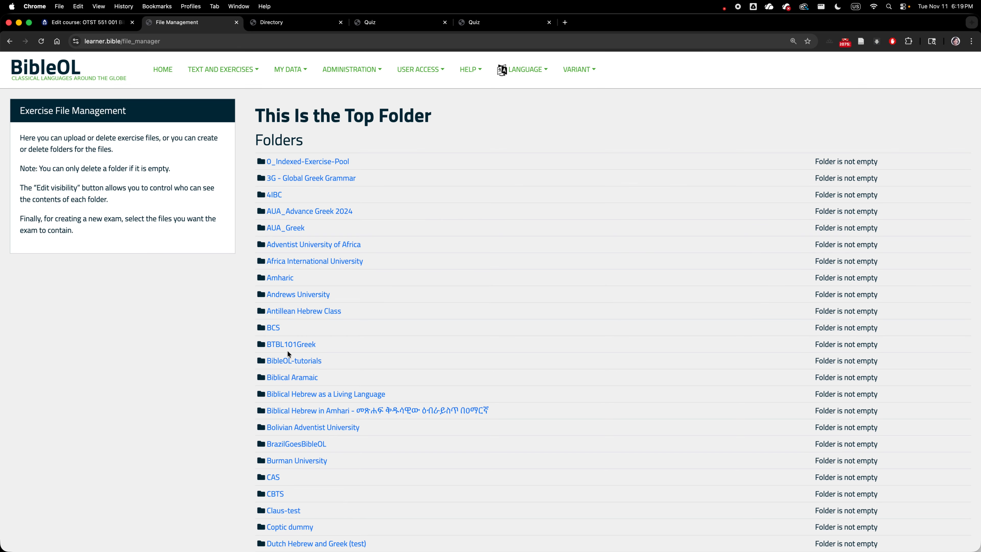
Step: Mark 1_DummyVocab in the Andrews University/0_DummyFolder folder, and start a new exercise there with the Hebrew (ETCBC4, OT) database
{"action": "left_click", "coordinate": [314, 298]}
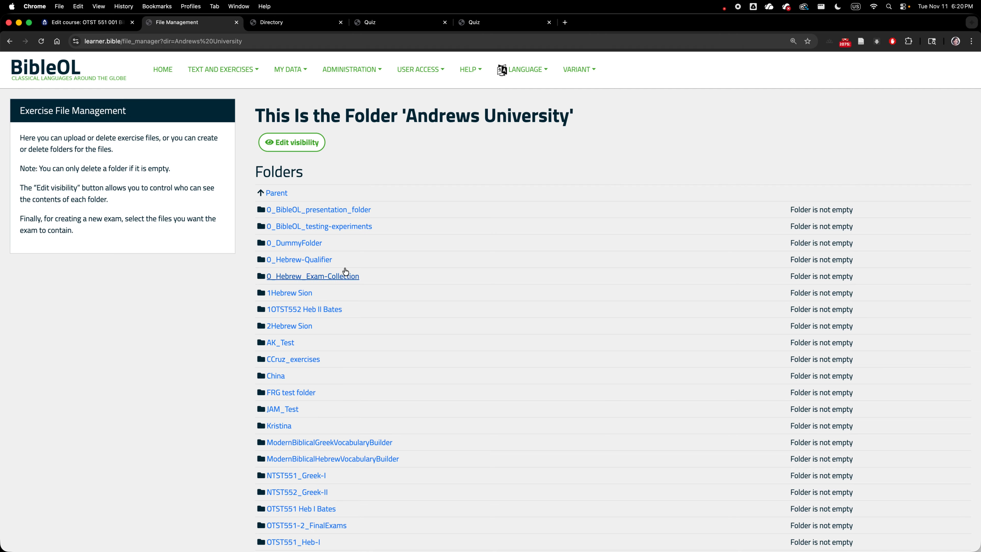
{"action": "left_click", "coordinate": [294, 243]}
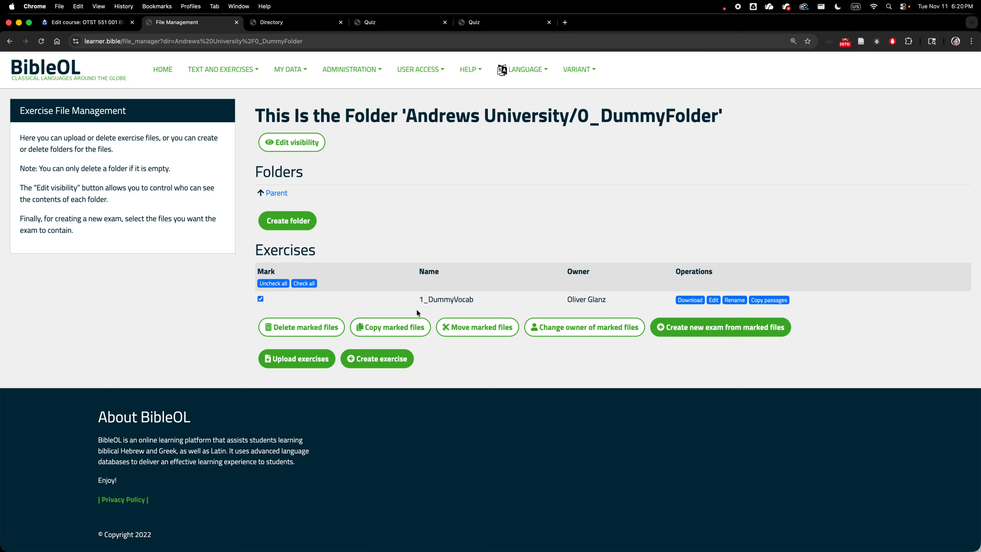
{"action": "left_click", "coordinate": [384, 359]}
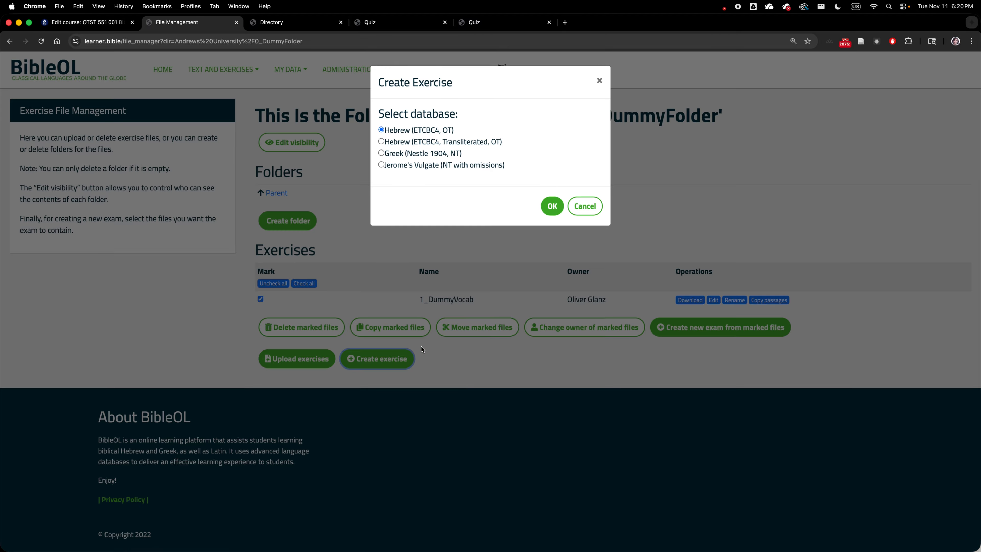
{"action": "left_click", "coordinate": [553, 207]}
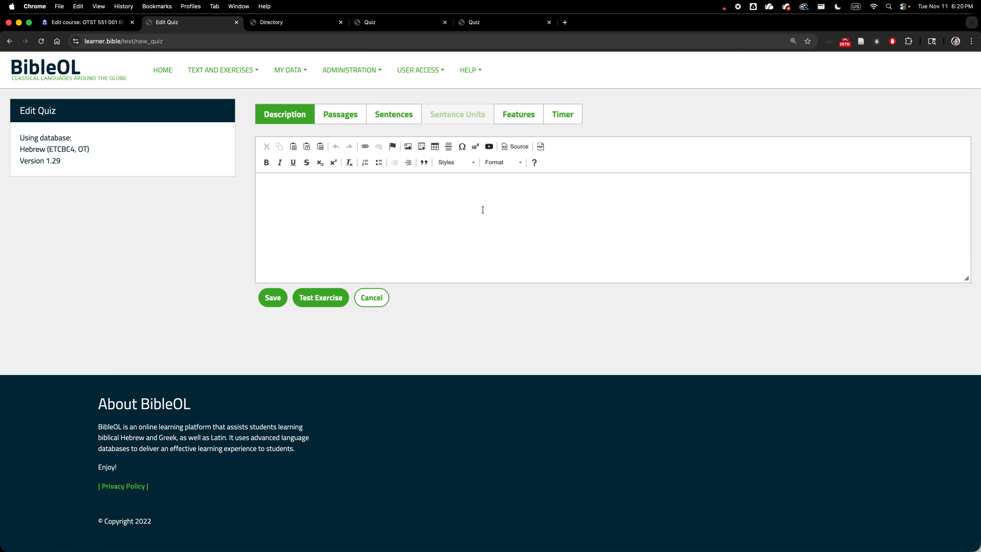
Step: Enter the exercise description "Morphology of the strong verb in Qal Perfect." and select Everything as its passages
{"action": "left_click", "coordinate": [458, 218]}
{"action": "type", "text": "Morphology of the stron"}
{"action": "key", "text": "BackSpace"}
{"action": "type", "text": "g verb "}
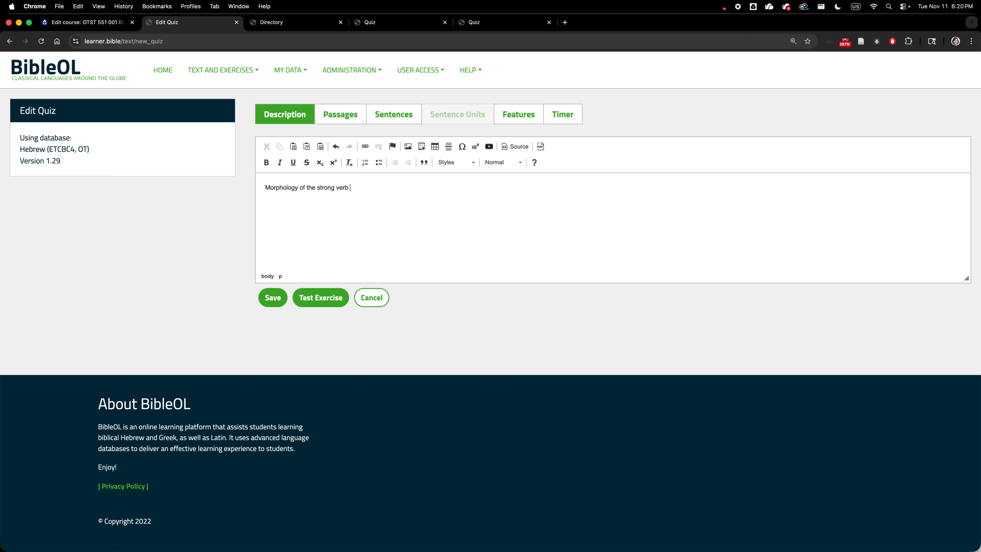
{"action": "type", "text": "in Qal Perfect."}
{"action": "left_click", "coordinate": [334, 112]}
{"action": "left_click", "coordinate": [281, 136]}
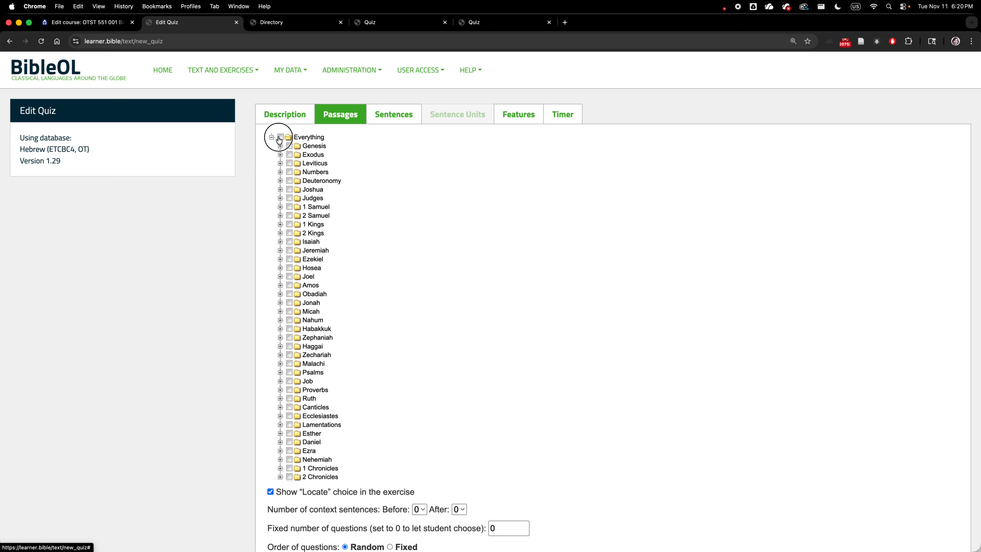
Step: Restrict the exercise's sentence selection to words with the stem Qal and the tense Perfect/Qatal
{"action": "left_click", "coordinate": [385, 119]}
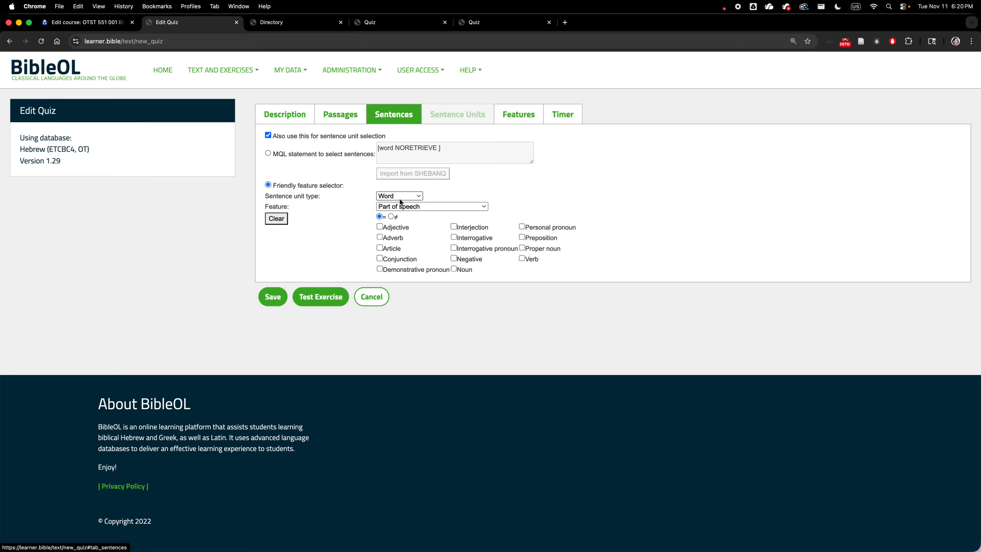
{"action": "left_click", "coordinate": [434, 207]}
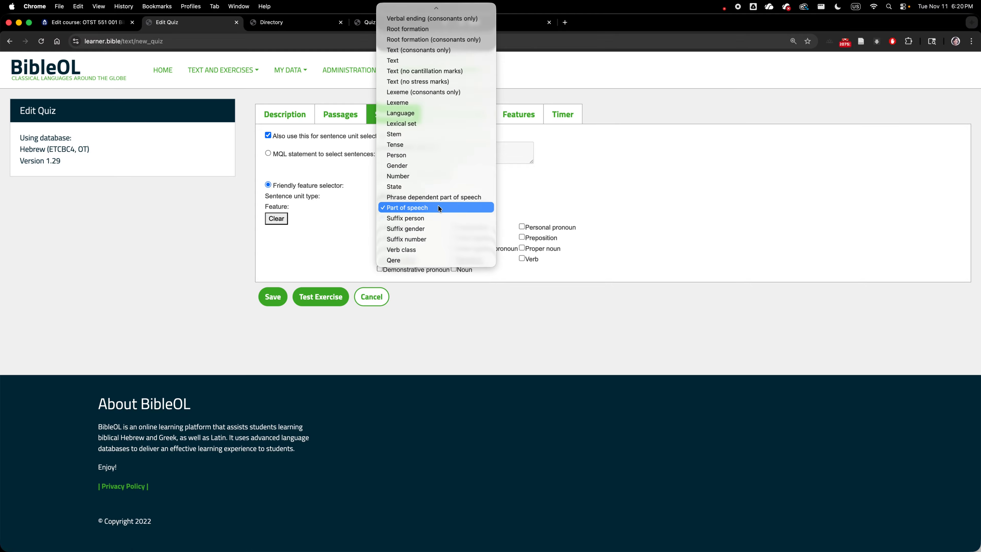
{"action": "left_click", "coordinate": [403, 134]}
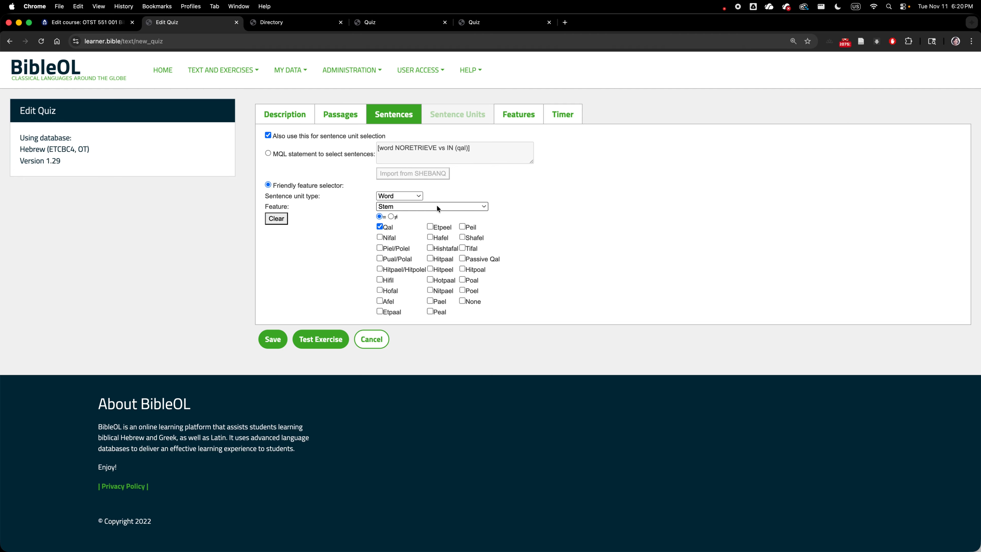
{"action": "left_click", "coordinate": [436, 207]}
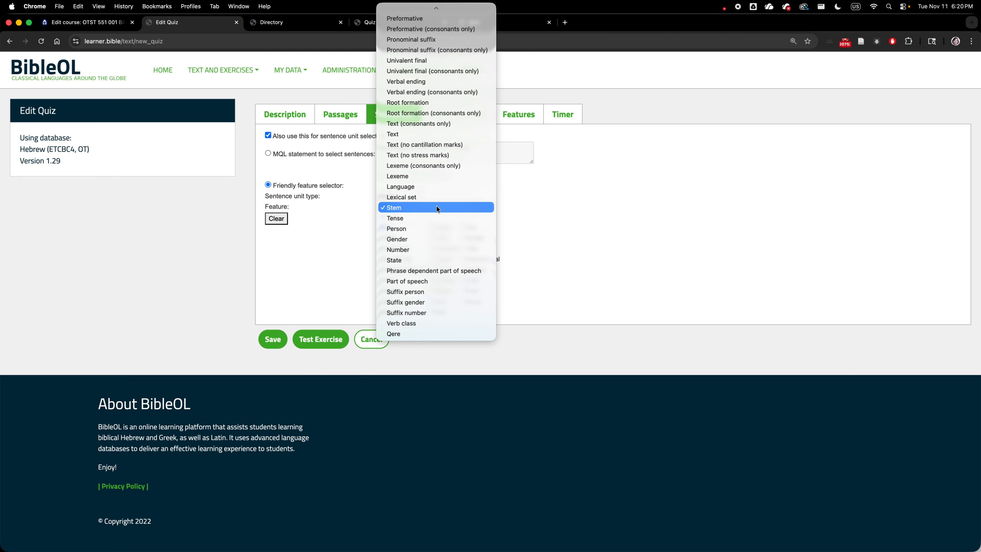
{"action": "left_click", "coordinate": [425, 217]}
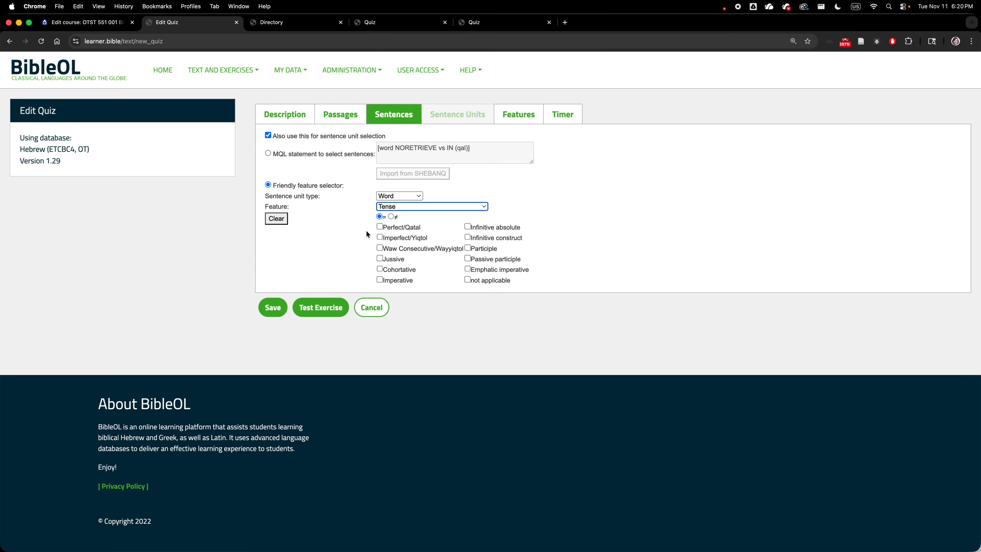
{"action": "left_click", "coordinate": [379, 227]}
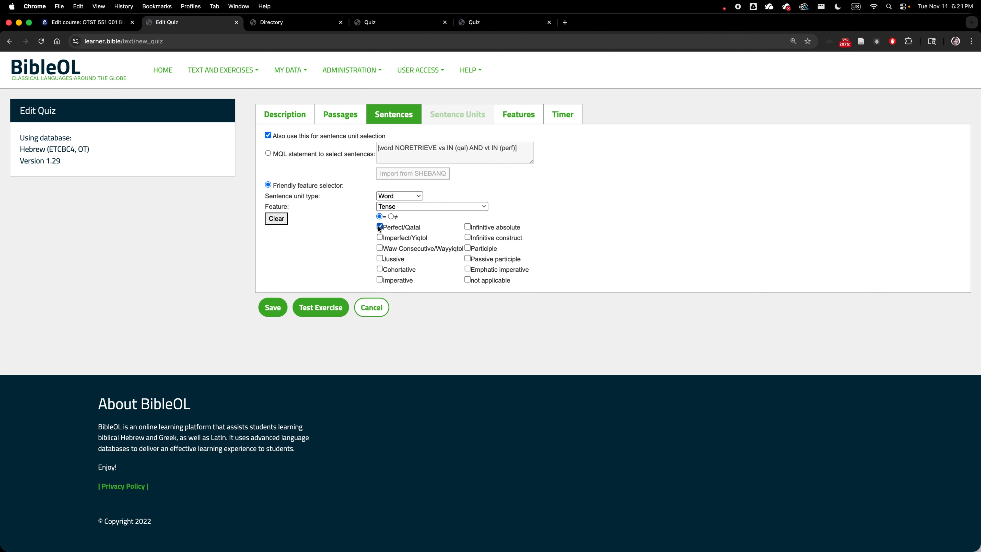
Step: Set the word features to show Text and to request Person, Gender and Number
{"action": "left_click", "coordinate": [531, 117]}
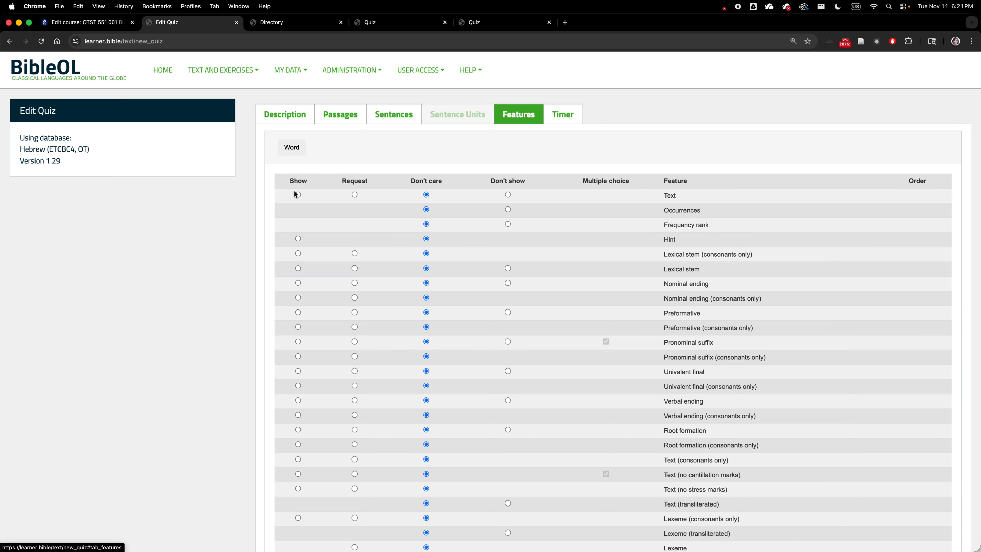
{"action": "left_click", "coordinate": [298, 195]}
{"action": "scroll", "coordinate": [395, 224], "scroll_direction": "down", "scroll_amount": 8}
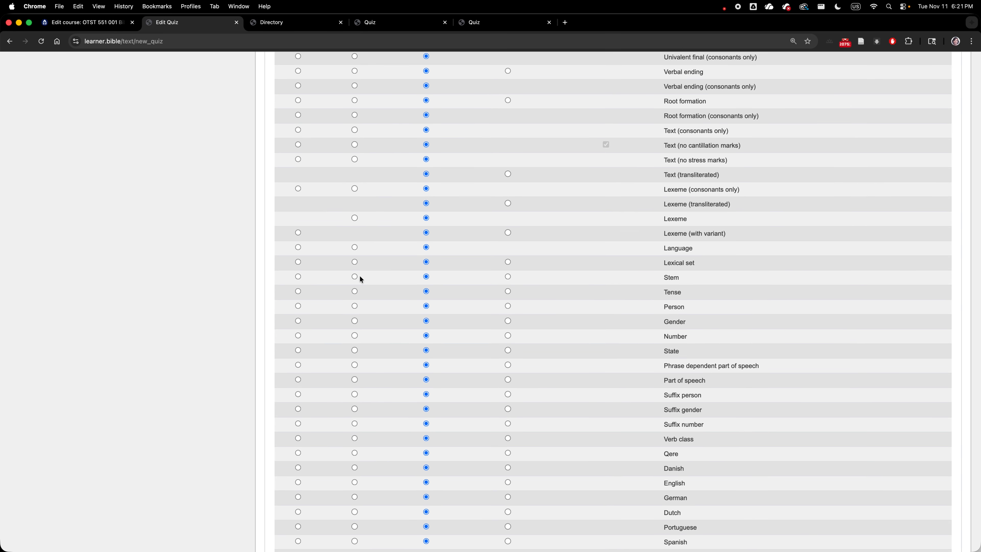
{"action": "left_click", "coordinate": [355, 305]}
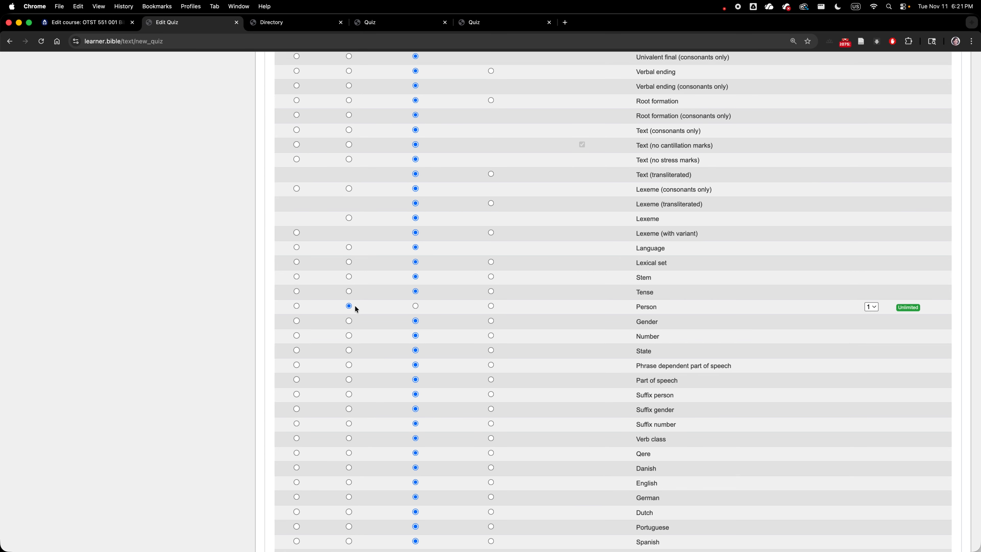
{"action": "left_click", "coordinate": [349, 321]}
{"action": "left_click", "coordinate": [350, 336]}
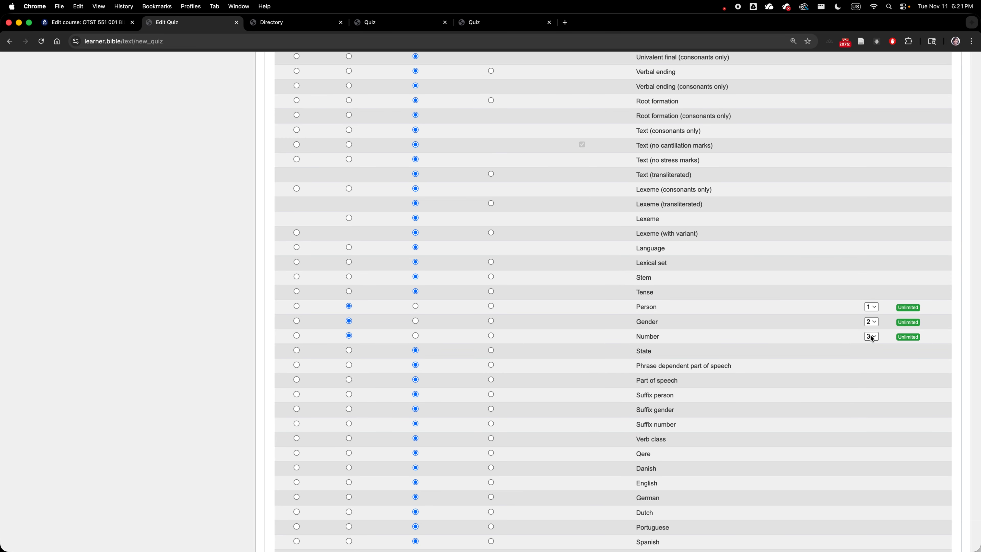
Step: Order the requested features as Gender 1, Number 2 and Person 3
{"action": "left_click", "coordinate": [876, 308]}
{"action": "left_click", "coordinate": [877, 317]}
{"action": "left_click", "coordinate": [873, 337]}
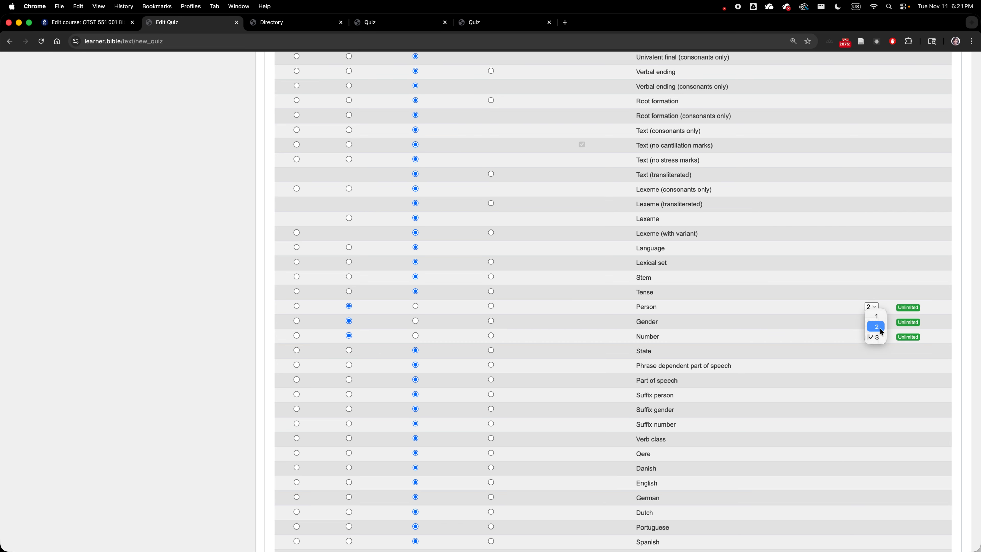
{"action": "left_click", "coordinate": [877, 327]}
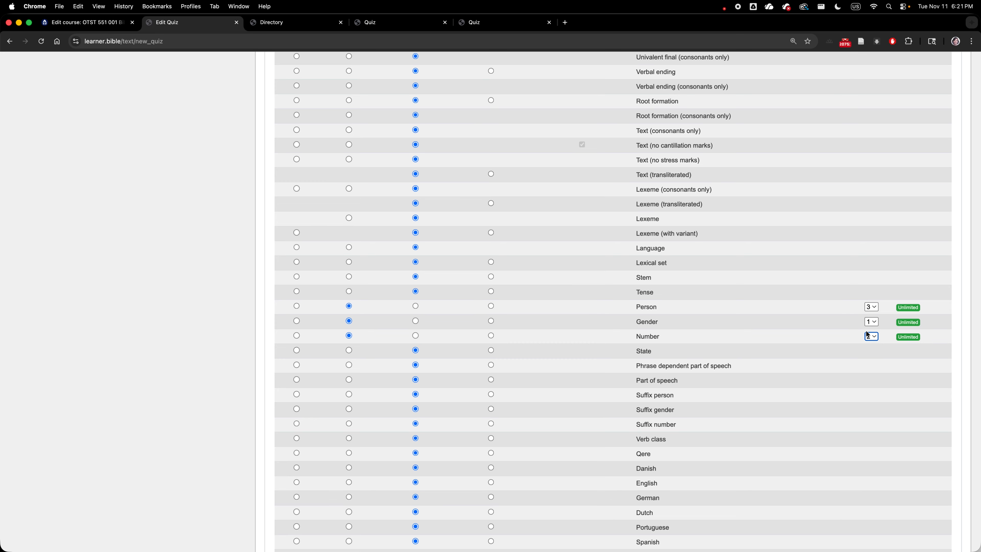
{"action": "left_click", "coordinate": [909, 309]}
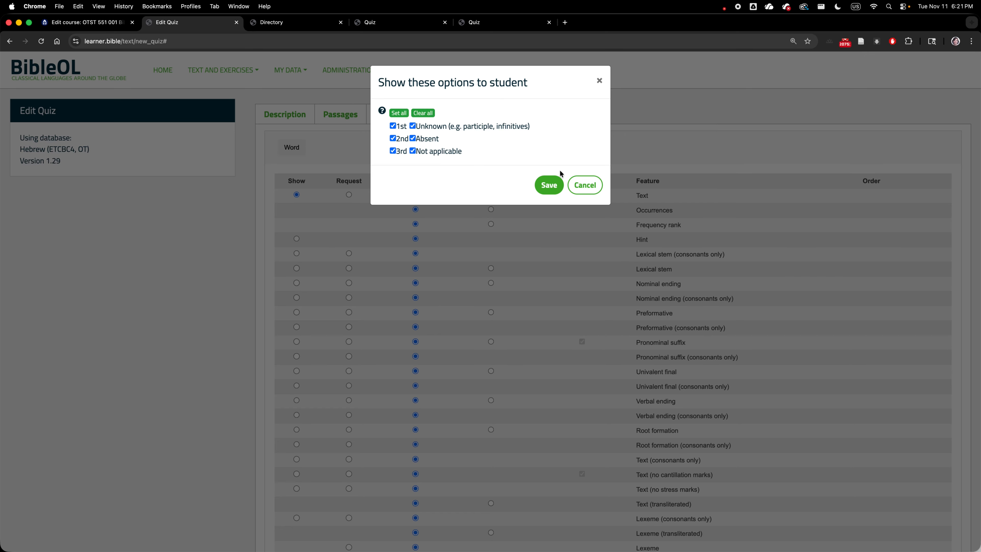
{"action": "left_click", "coordinate": [594, 192]}
Step: Test the exercise under the file name 2_morphology, and return to editing it
{"action": "scroll", "coordinate": [586, 263], "scroll_direction": "down", "scroll_amount": 20}
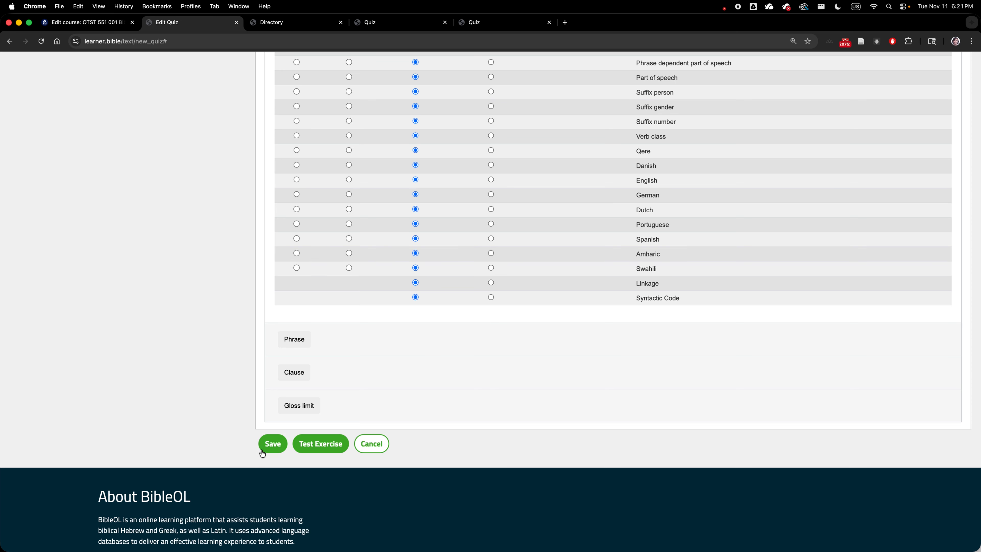
{"action": "left_click", "coordinate": [329, 442]}
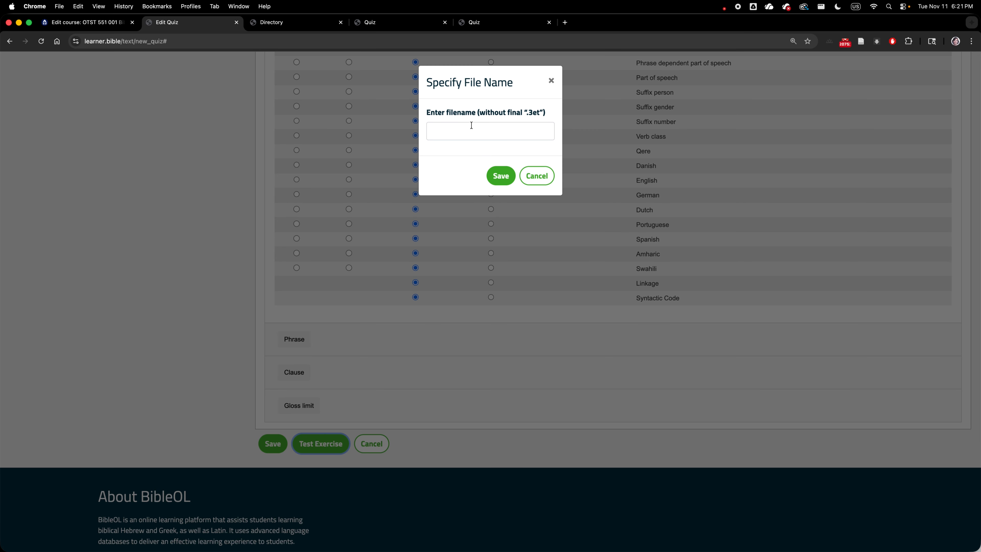
{"action": "left_click", "coordinate": [471, 125]}
{"action": "type", "text": "2_morphology"}
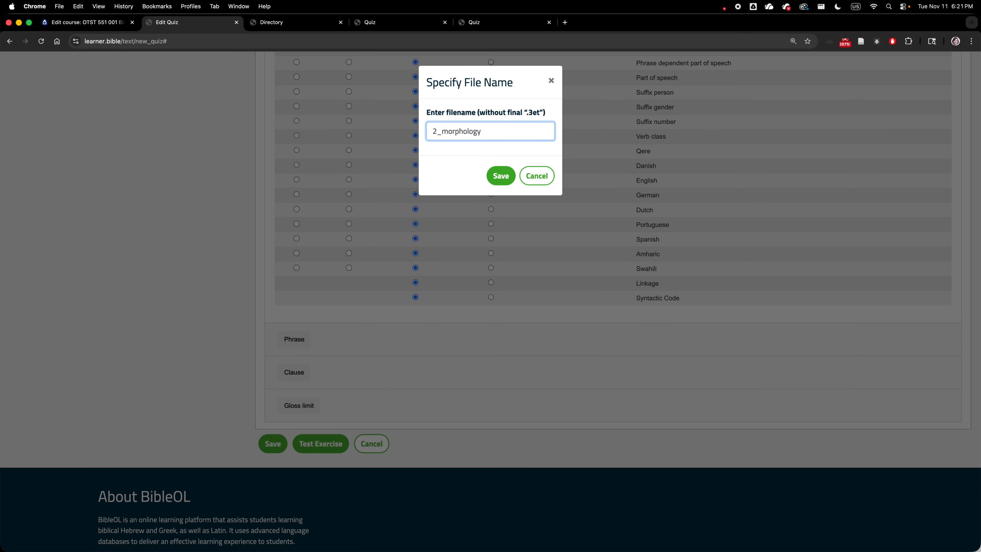
{"action": "left_click", "coordinate": [499, 176]}
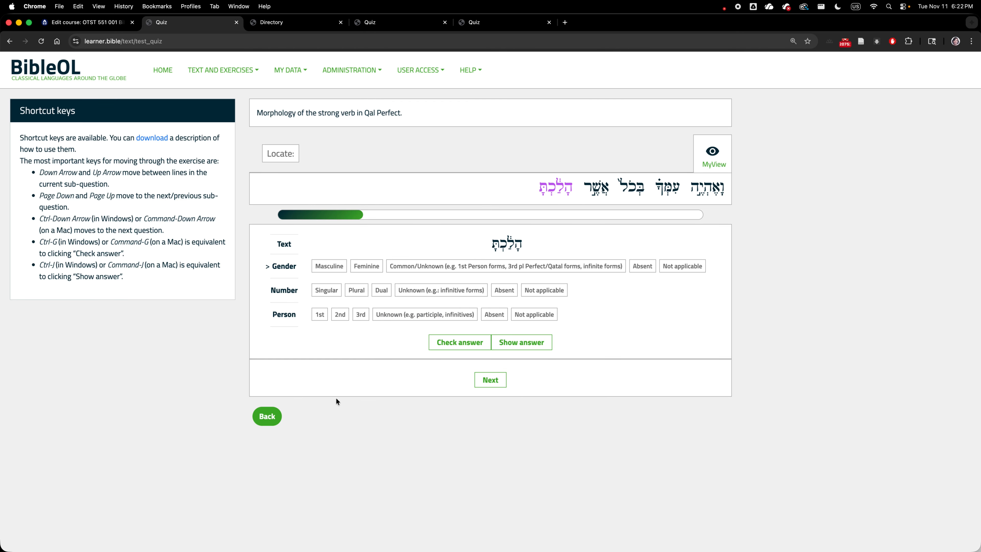
{"action": "left_click", "coordinate": [266, 415]}
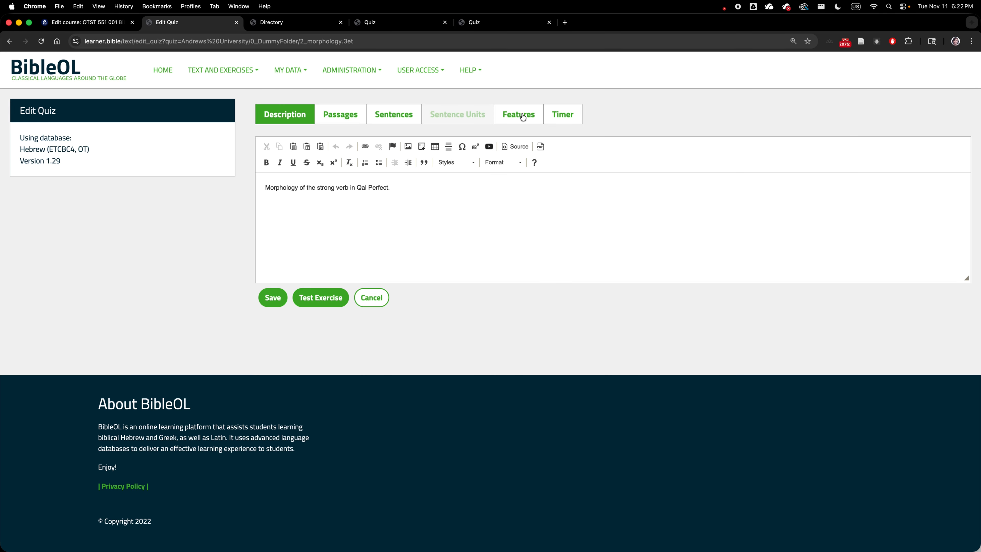
Step: Limit the student options for Person to 1st, 2nd and 3rd by excluding Unknown, Absent and Not applicable
{"action": "left_click", "coordinate": [528, 116]}
{"action": "scroll", "coordinate": [716, 319], "scroll_direction": "down", "scroll_amount": 8}
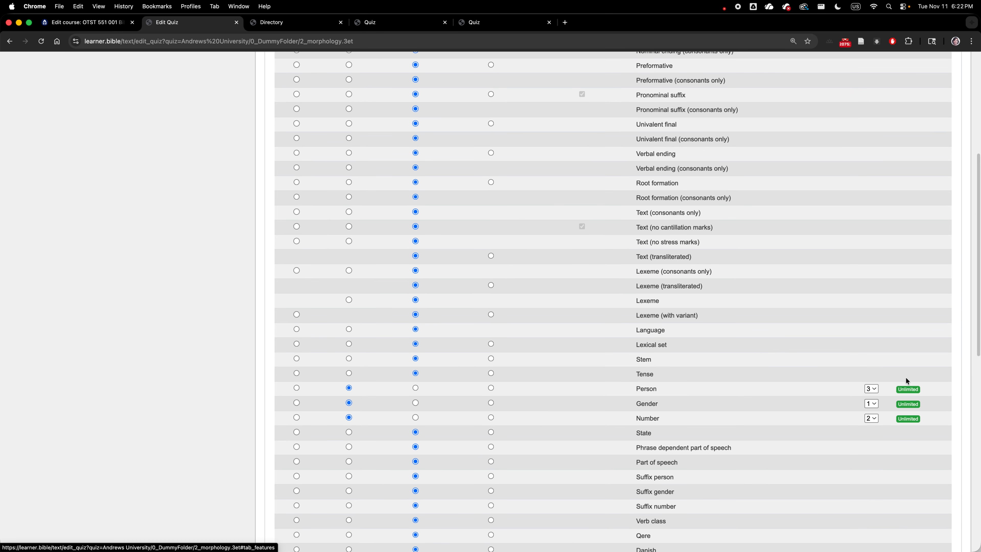
{"action": "left_click", "coordinate": [910, 389]}
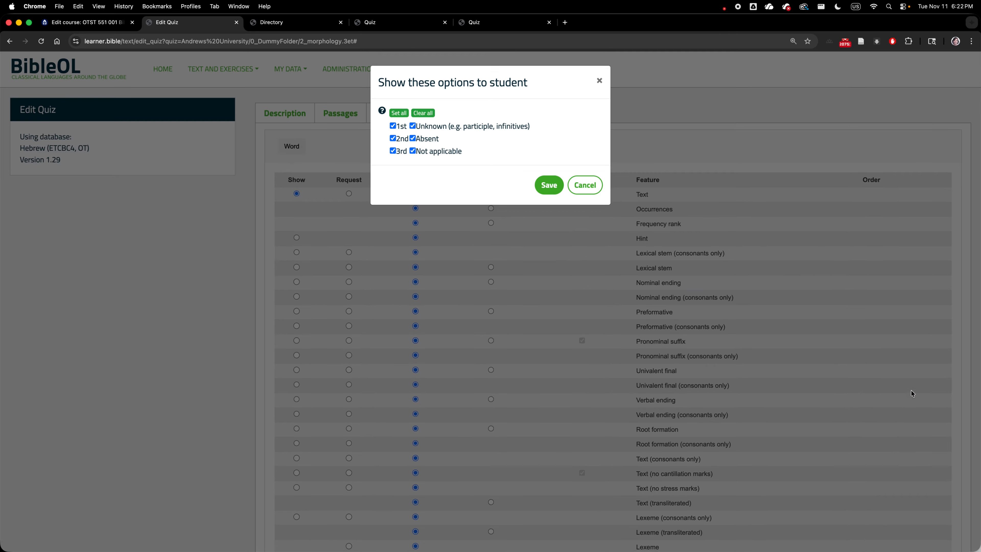
{"action": "left_click", "coordinate": [412, 126]}
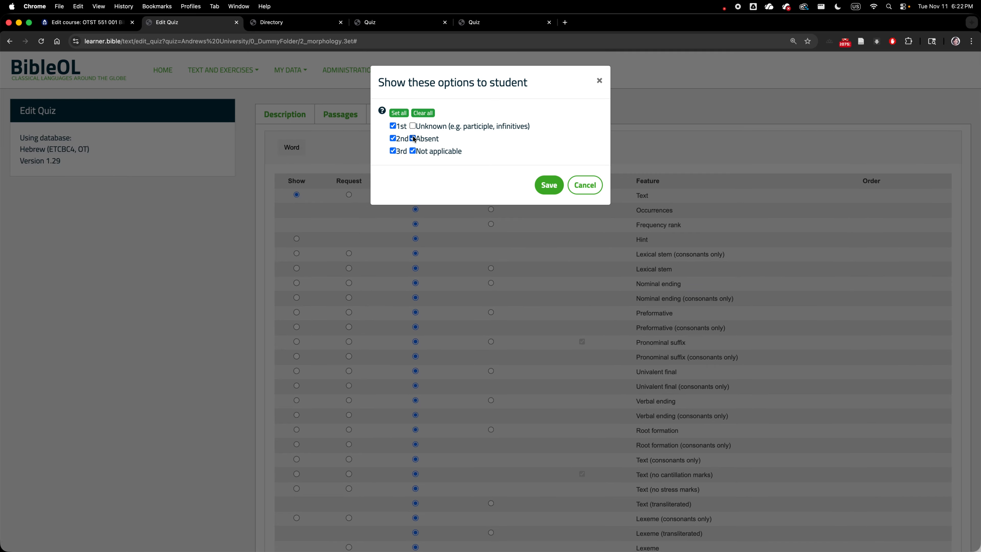
{"action": "left_click", "coordinate": [412, 138]}
{"action": "left_click", "coordinate": [413, 151]}
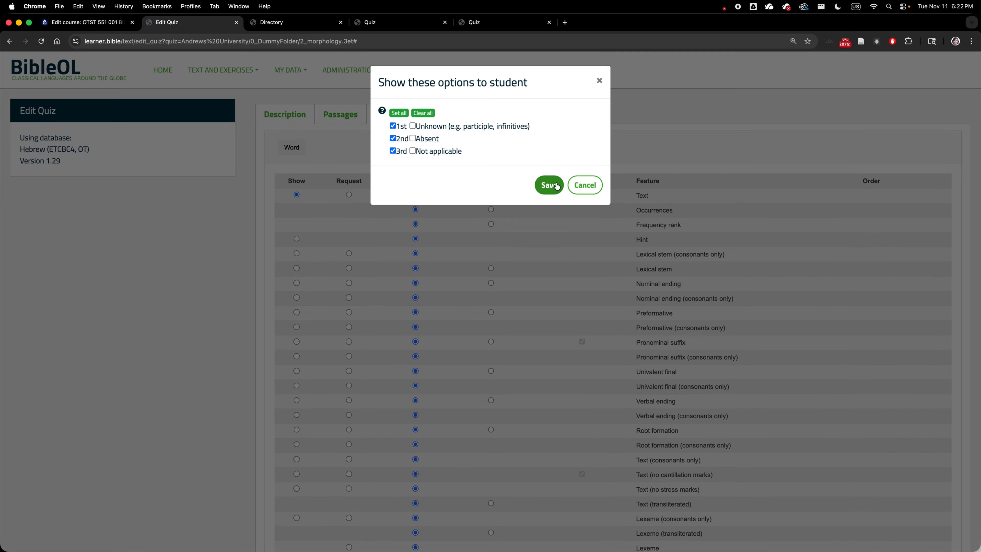
{"action": "left_click", "coordinate": [554, 185]}
Step: Exclude Absent and Not applicable from the student options for Gender
{"action": "scroll", "coordinate": [730, 303], "scroll_direction": "down", "scroll_amount": 10}
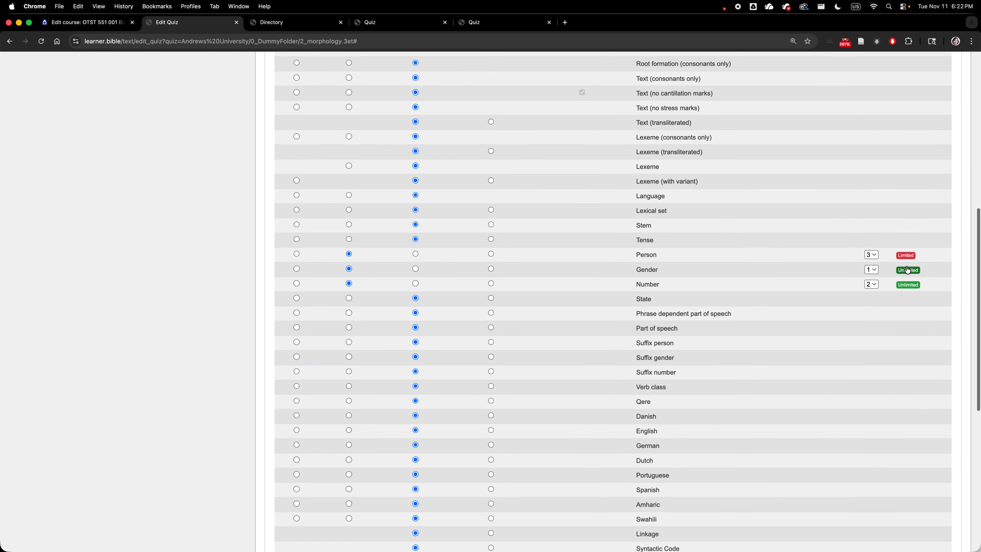
{"action": "left_click", "coordinate": [905, 270]}
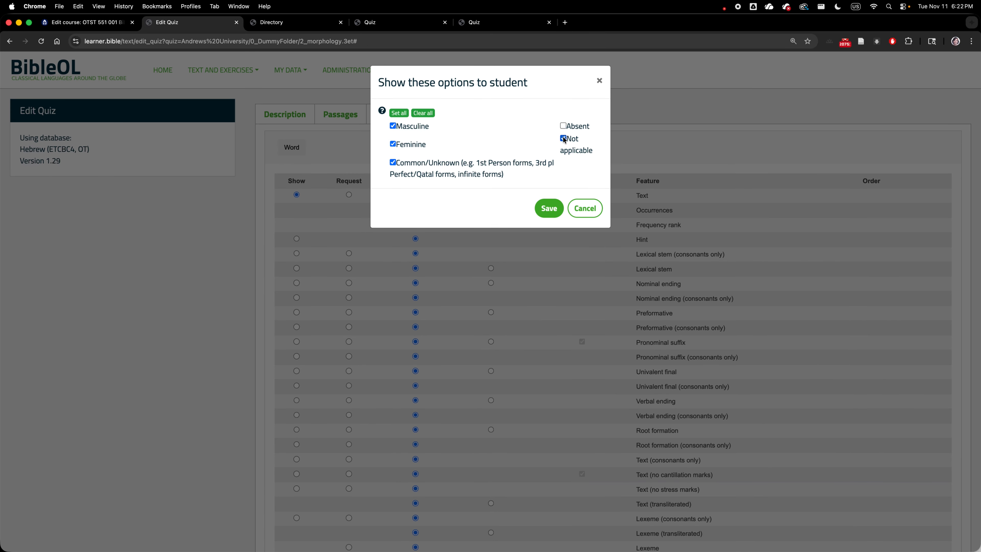
{"action": "left_click", "coordinate": [564, 138]}
{"action": "left_click", "coordinate": [548, 208]}
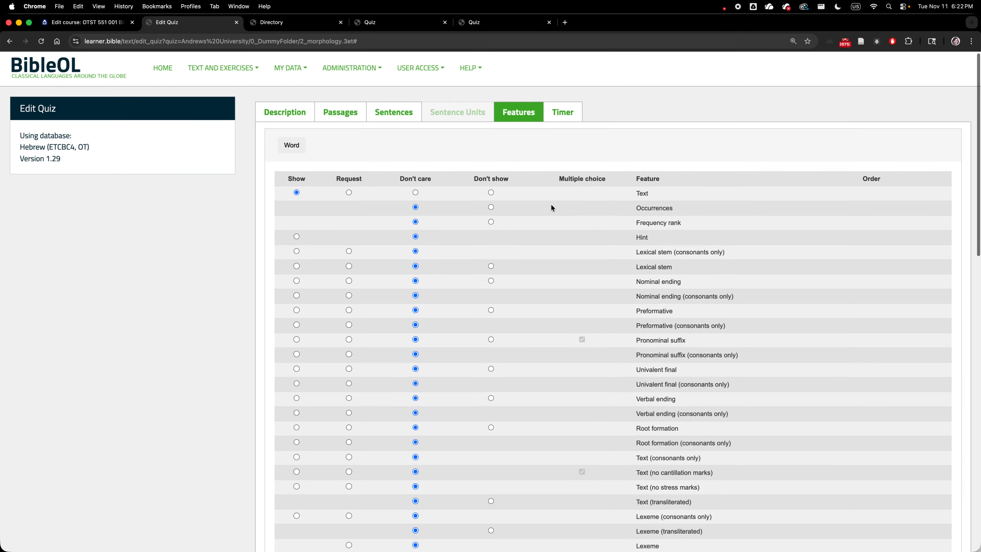
Step: Limit the student options for Number to Singular and Plural
{"action": "scroll", "coordinate": [551, 204], "scroll_direction": "down", "scroll_amount": 7}
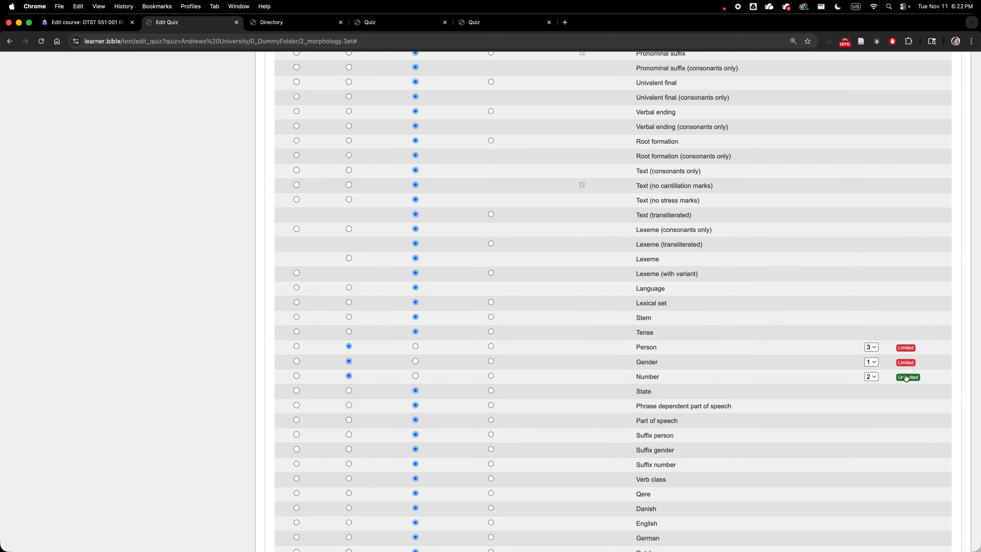
{"action": "left_click", "coordinate": [907, 377]}
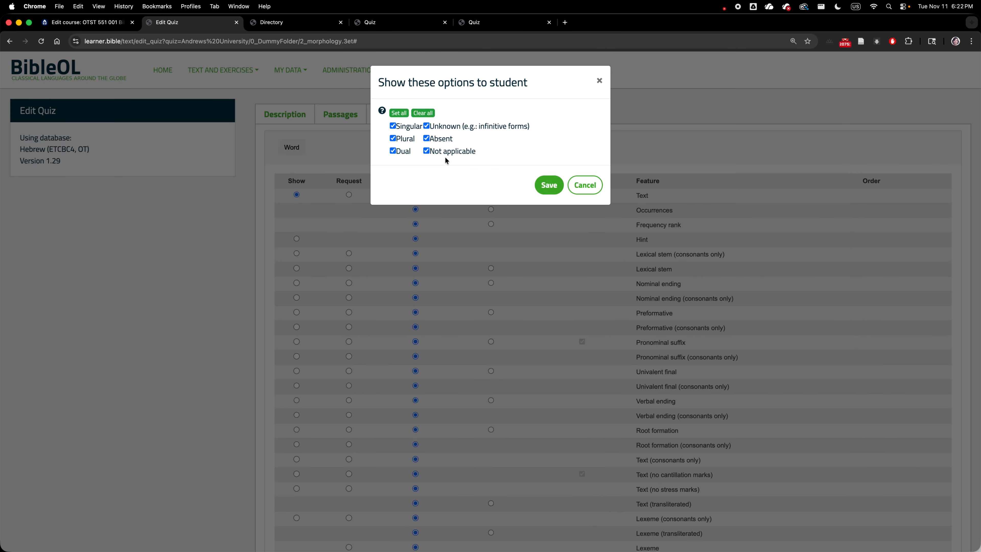
{"action": "left_click", "coordinate": [426, 125]}
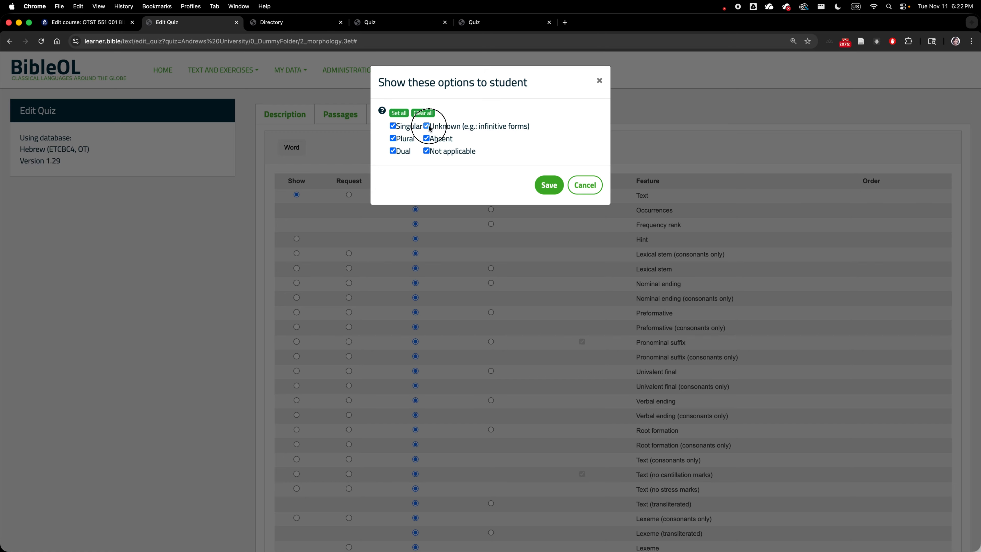
{"action": "left_click", "coordinate": [427, 138]}
{"action": "left_click", "coordinate": [549, 184]}
Step: Test the exercise again, choosing 1st for Person, and return to editing it
{"action": "scroll", "coordinate": [549, 184], "scroll_direction": "down", "scroll_amount": 20}
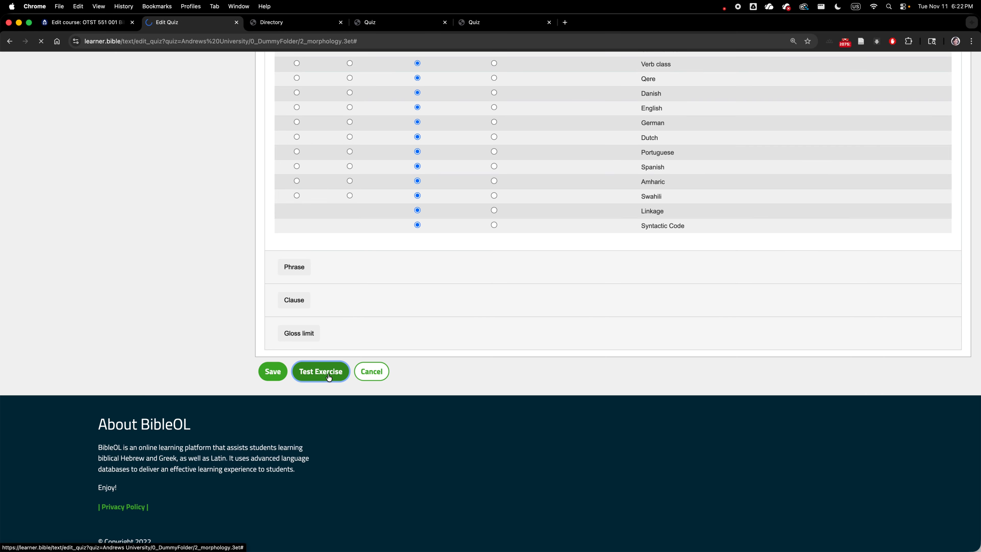
{"action": "left_click", "coordinate": [328, 373]}
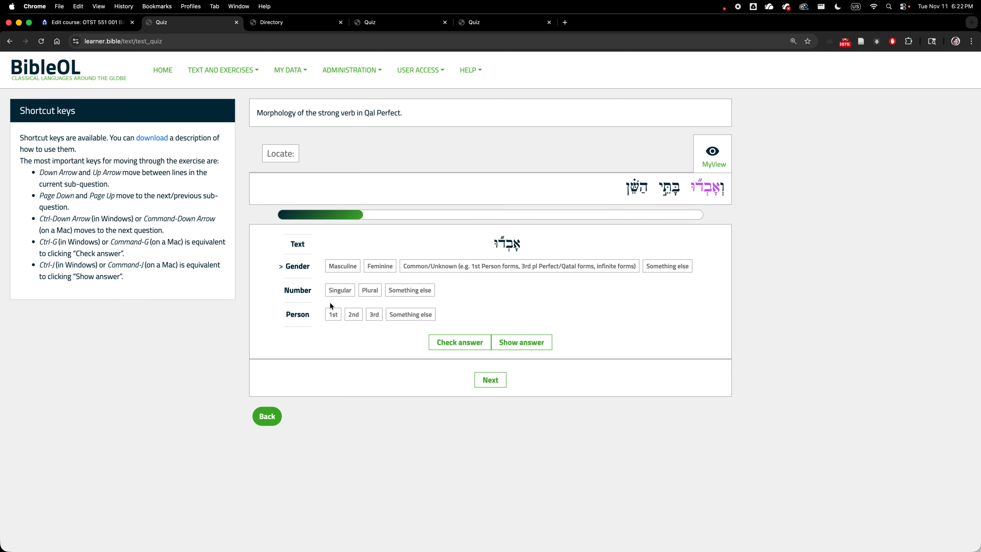
{"action": "left_click", "coordinate": [334, 314]}
{"action": "left_click", "coordinate": [280, 417]}
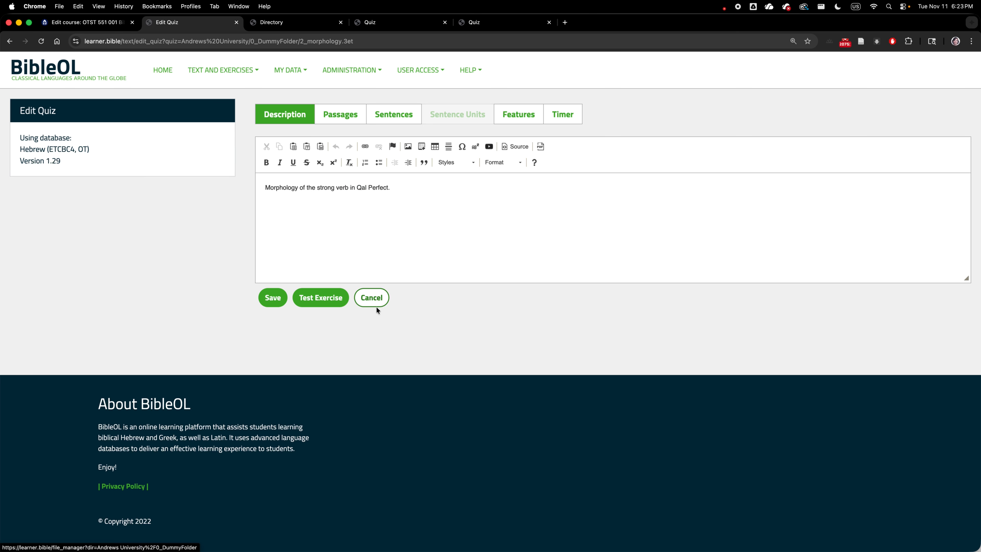
Step: Save the exercise as 2_morphology, replacing the existing file
{"action": "left_click", "coordinate": [272, 300]}
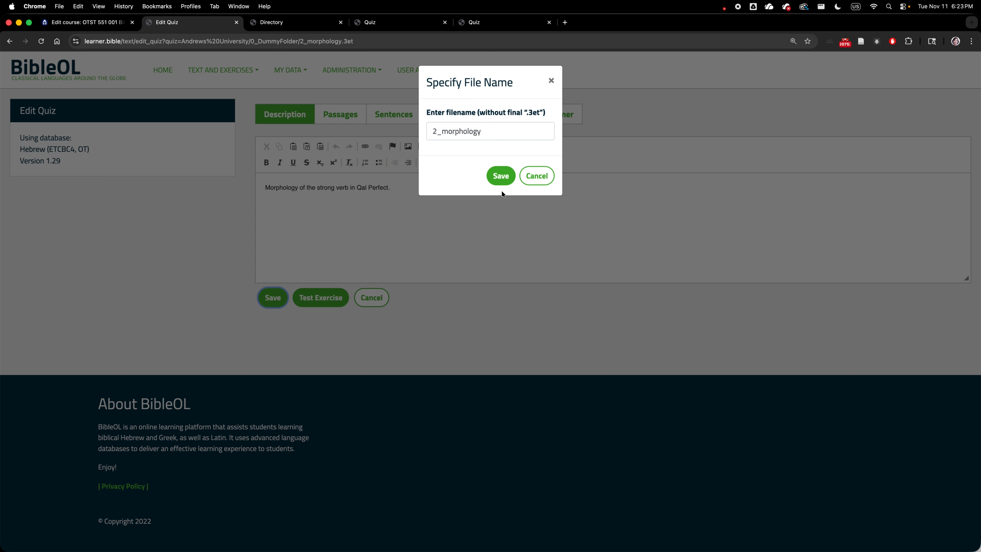
{"action": "left_click", "coordinate": [498, 175]}
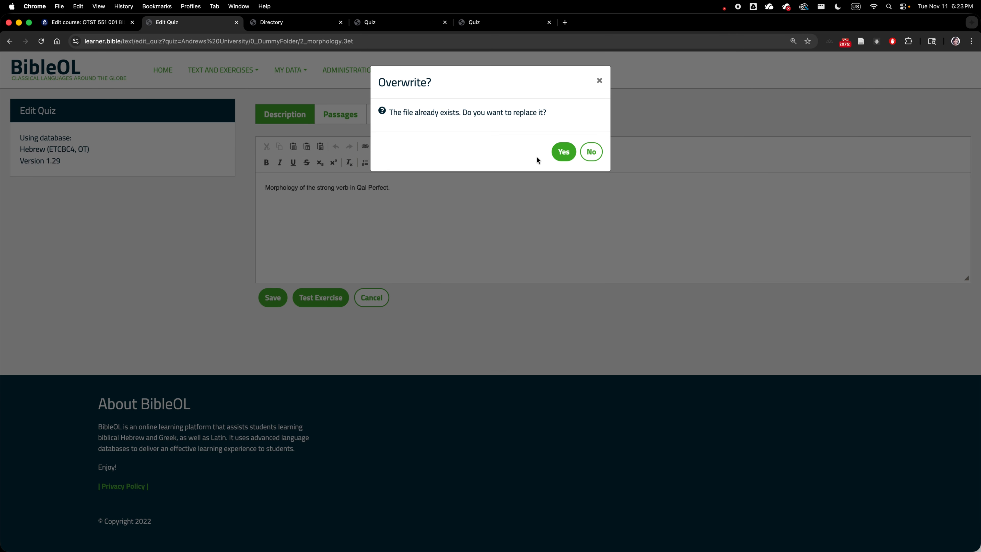
{"action": "left_click", "coordinate": [560, 152]}
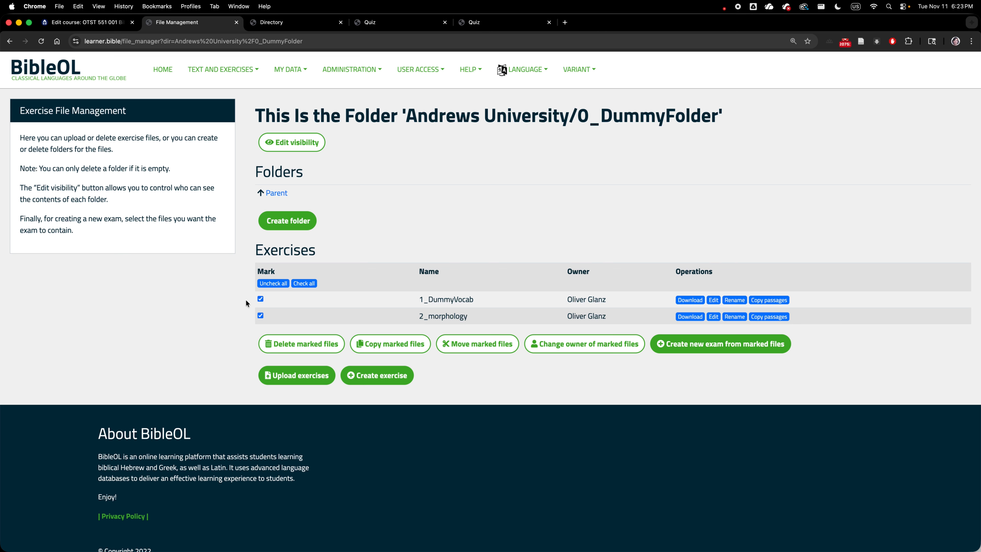
Step: Create a new exam named 0_DummyExam from the marked vocabulary and morphology exercises
{"action": "left_click", "coordinate": [701, 343]}
{"action": "left_click", "coordinate": [491, 161]}
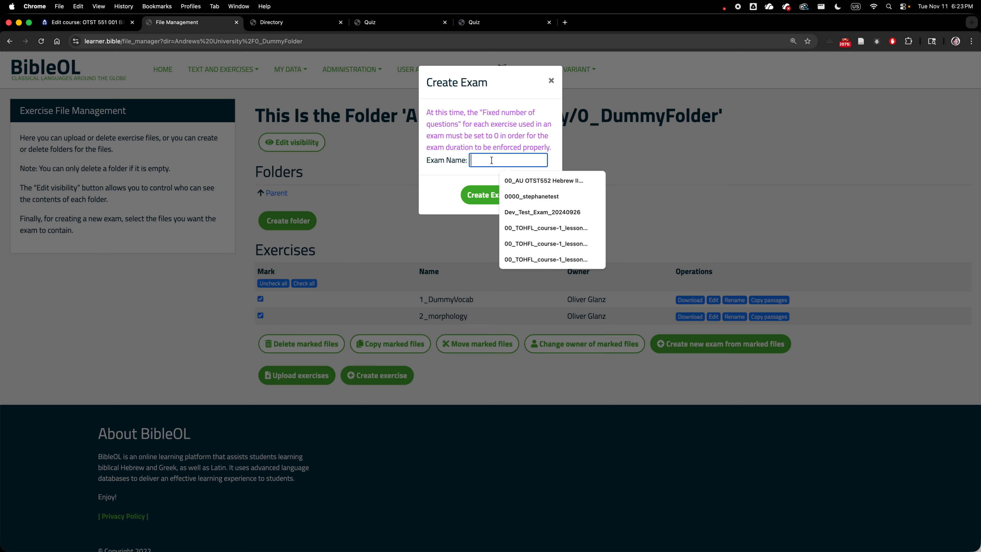
{"action": "type", "text": "DummyExam"}
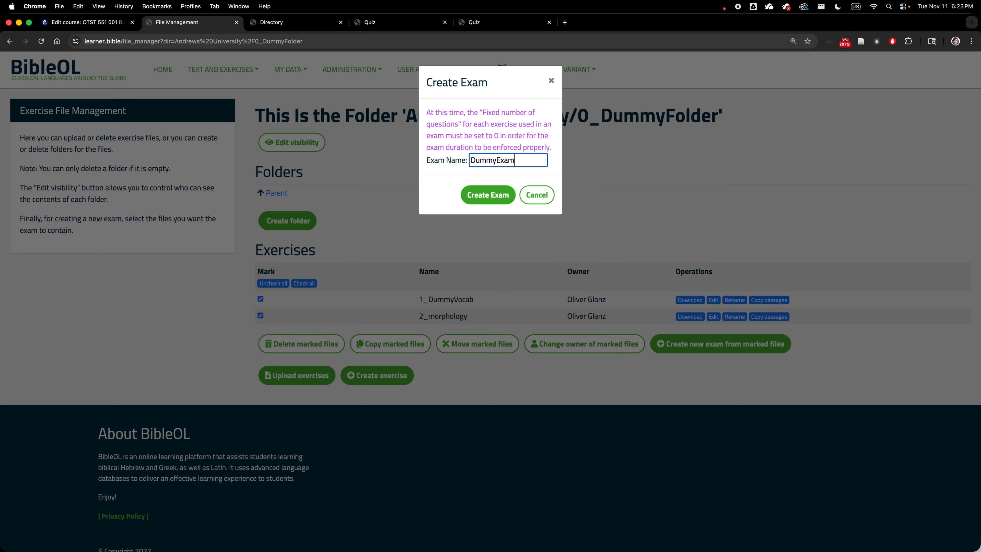
{"action": "key", "text": "super+Left"}
{"action": "type", "text": "0_"}
{"action": "left_click", "coordinate": [478, 204]}
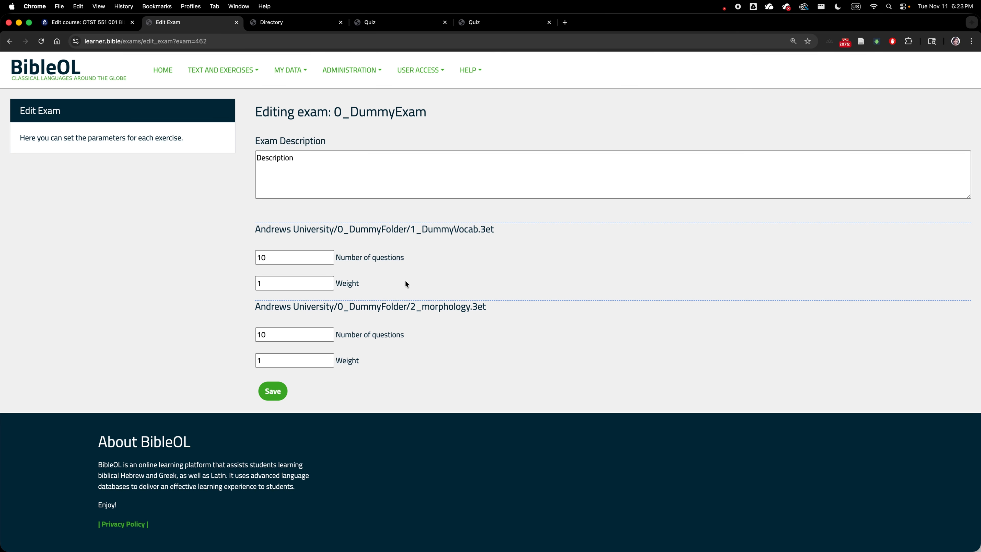
Step: Set the number of questions to 2 for both the 1_DummyVocab and 2_morphology exercises
{"action": "left_click_drag", "start_coordinate": [277, 258], "coordinate": [230, 257]}
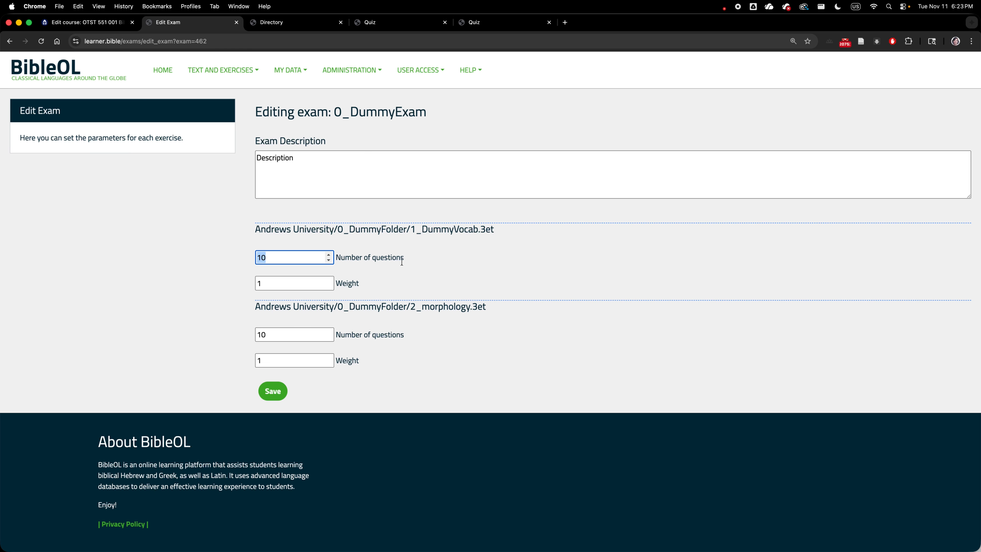
{"action": "double_click", "coordinate": [469, 230]}
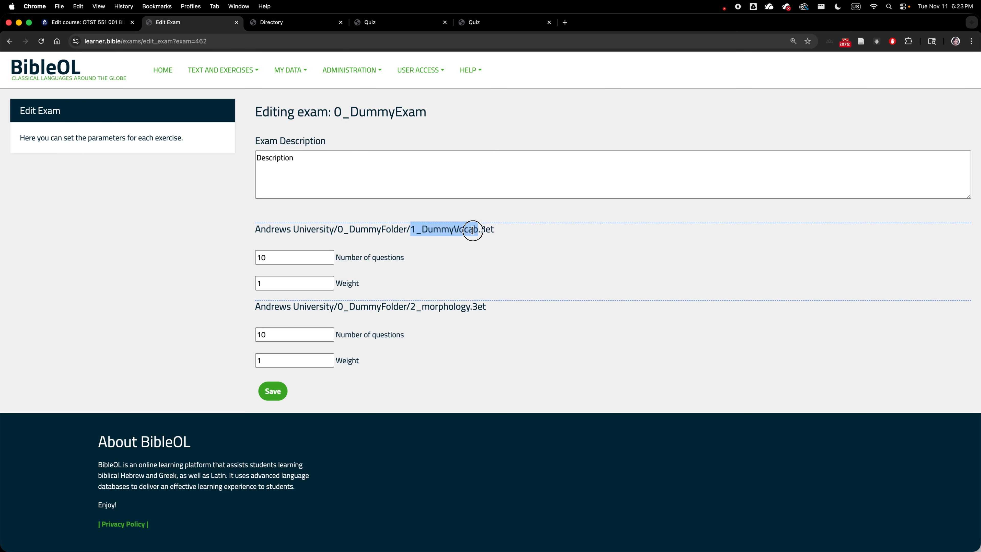
{"action": "double_click", "coordinate": [452, 307]}
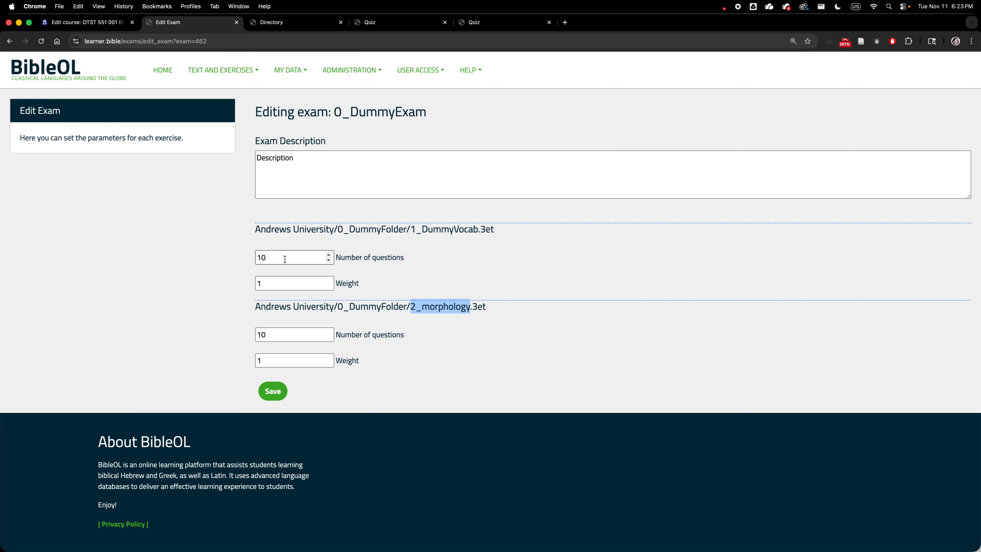
{"action": "left_click", "coordinate": [263, 258]}
{"action": "double_click", "coordinate": [261, 257]}
{"action": "type", "text": "2"}
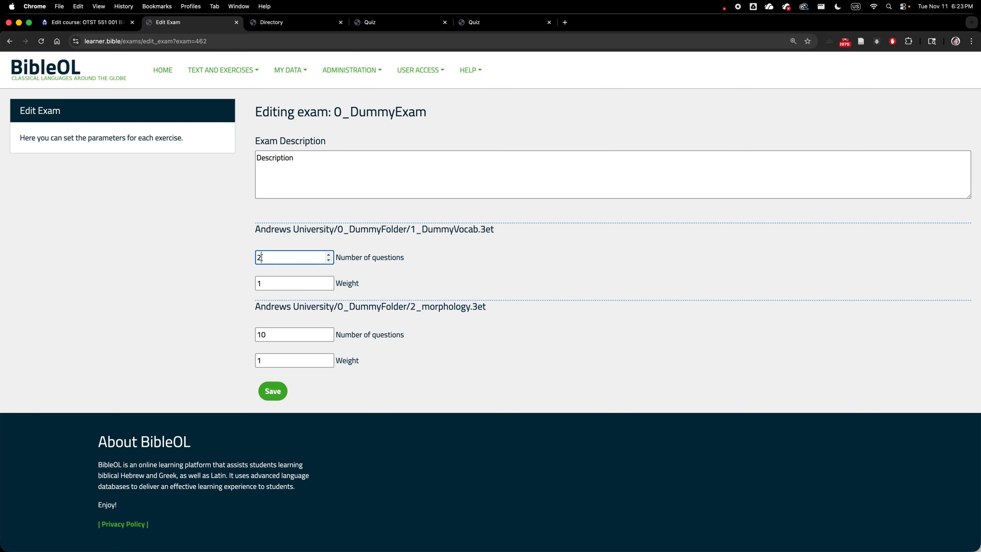
{"action": "double_click", "coordinate": [266, 329]}
{"action": "type", "text": "2"}
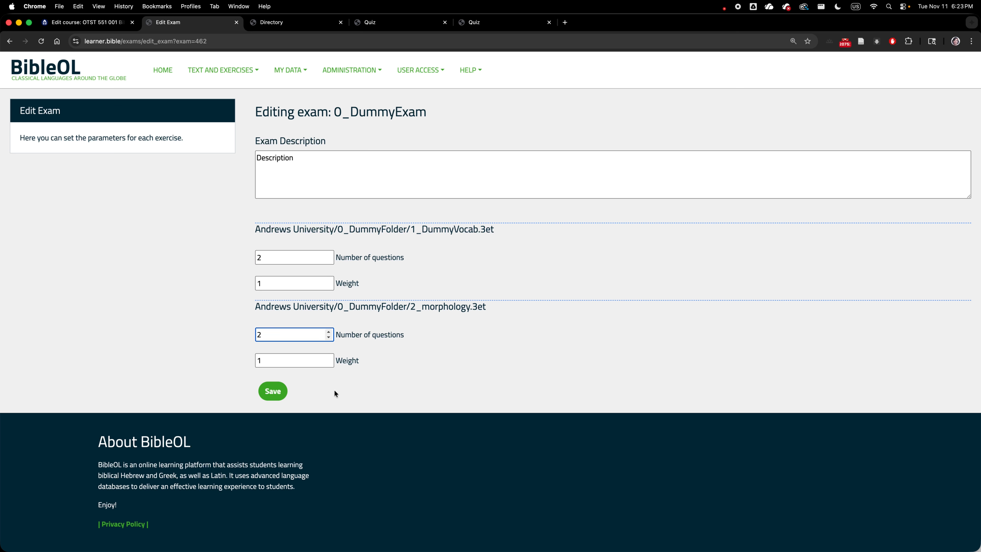
{"action": "left_click", "coordinate": [290, 281]}
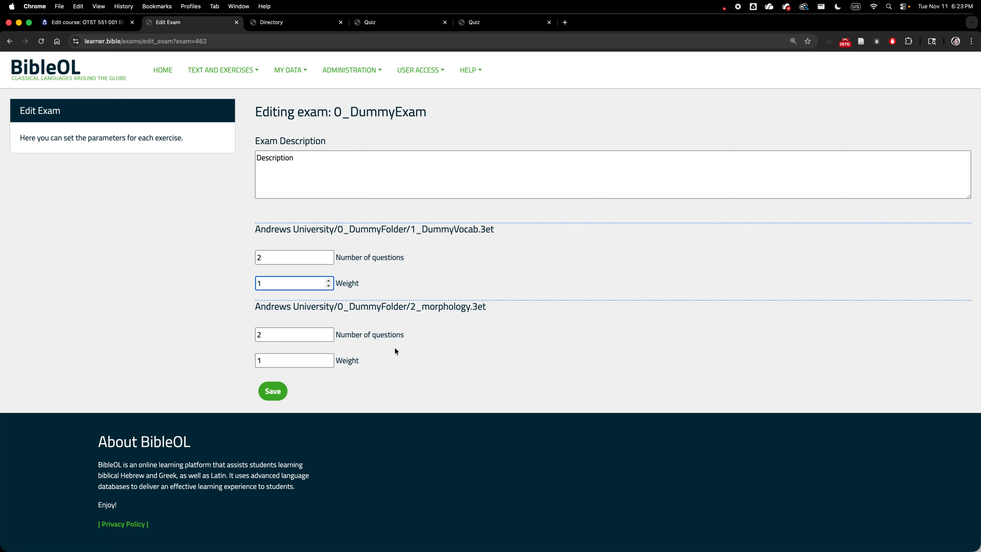
{"action": "left_click", "coordinate": [284, 283]}
{"action": "key", "text": "BackSpace"}
{"action": "type", "text": "2"}
{"action": "key", "text": "BackSpace"}
{"action": "type", "text": "1"}
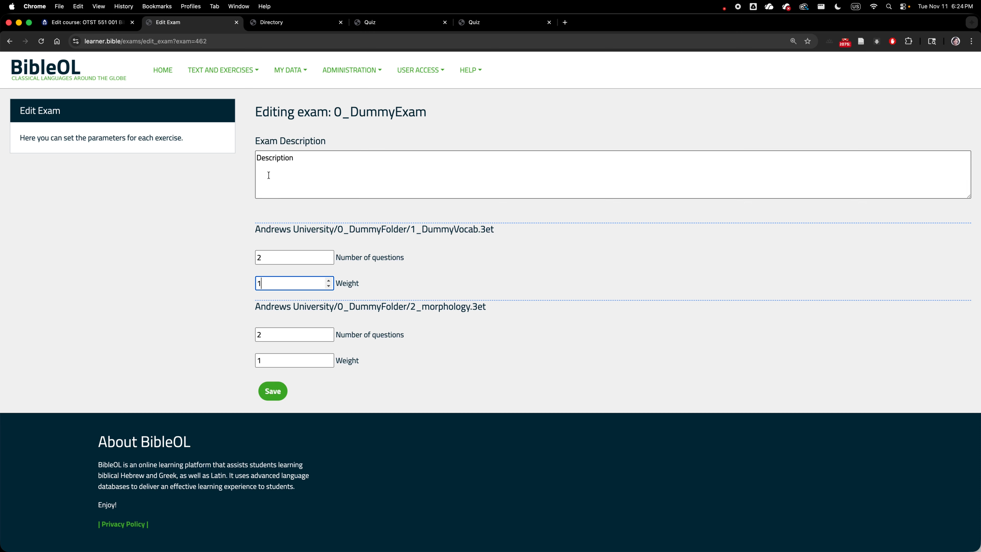
Step: Replace the exam description with "This is a Dummy exam" and save the exam
{"action": "double_click", "coordinate": [271, 158]}
{"action": "type", "text": "This is a Dumm"}
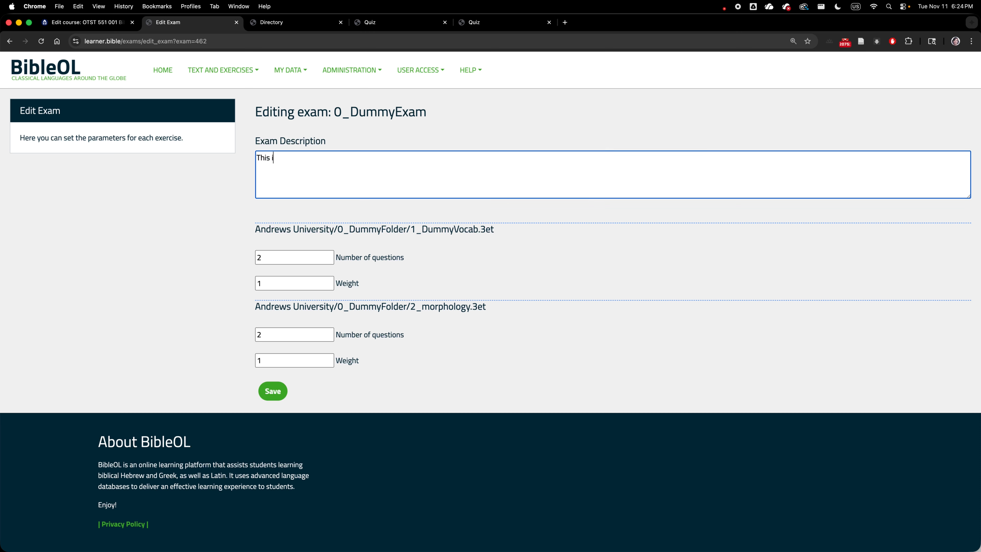
{"action": "type", "text": "y test"}
{"action": "key", "text": "BackSpace"}
{"action": "key", "text": "BackSpace"}
{"action": "key", "text": "BackSpace"}
{"action": "key", "text": "BackSpace"}
{"action": "key", "text": "BackSpace"}
{"action": "type", "text": "exam"}
{"action": "left_click", "coordinate": [272, 390]}
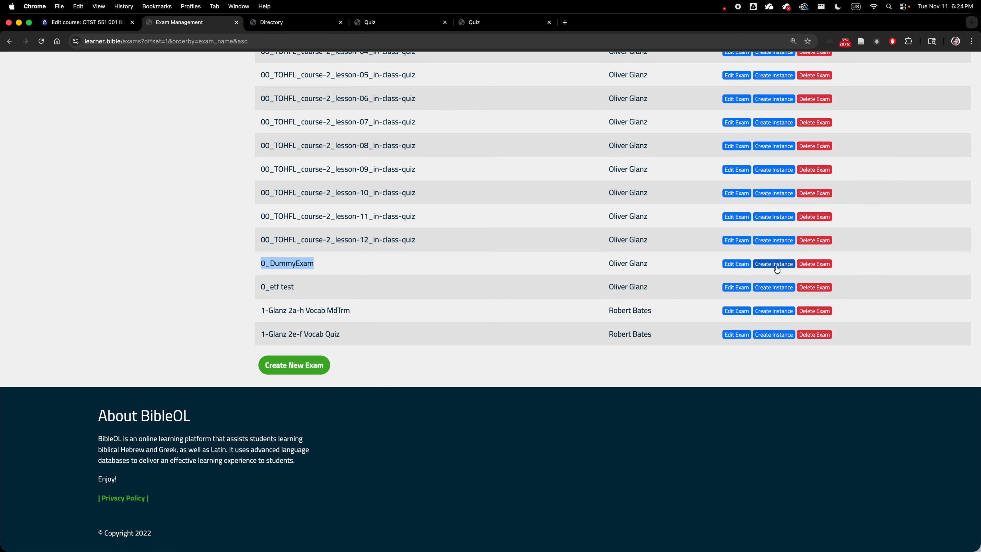
Step: Start an instance of 0_DummyExam for the class 0_DemoClass and name it Your First Exam
{"action": "left_click", "coordinate": [777, 266]}
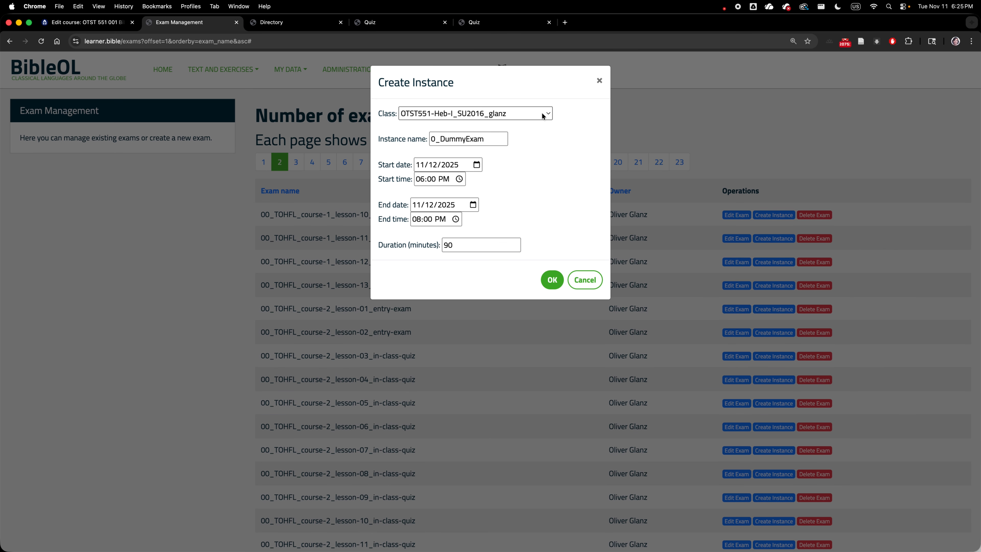
{"action": "left_click", "coordinate": [541, 113]}
{"action": "scroll", "coordinate": [523, 281], "scroll_direction": "down", "scroll_amount": 3}
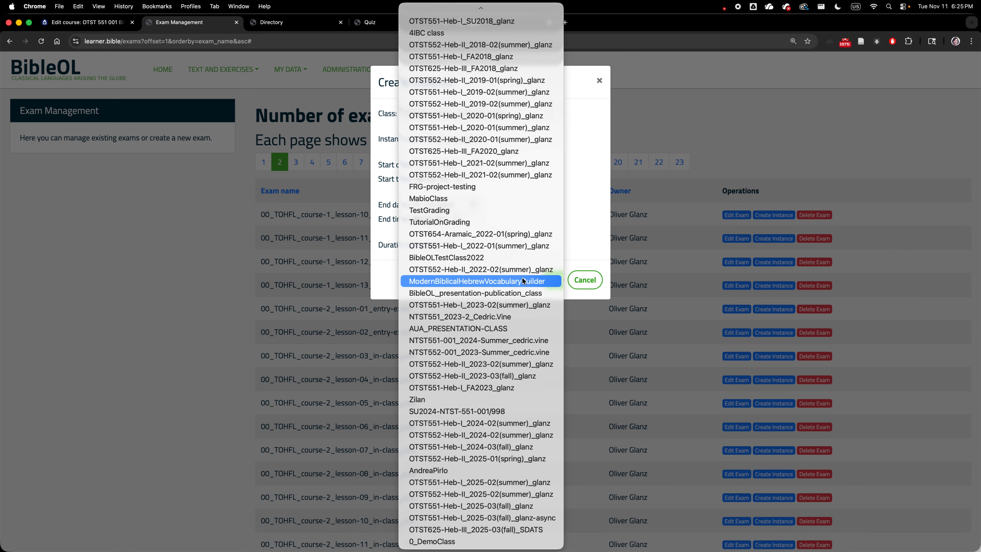
{"action": "left_click", "coordinate": [524, 541]}
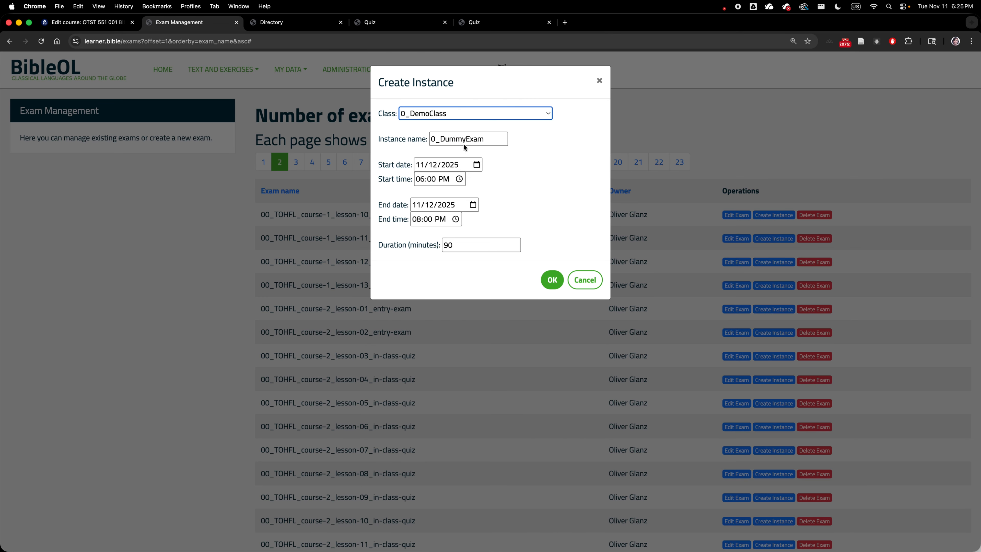
{"action": "double_click", "coordinate": [482, 138]}
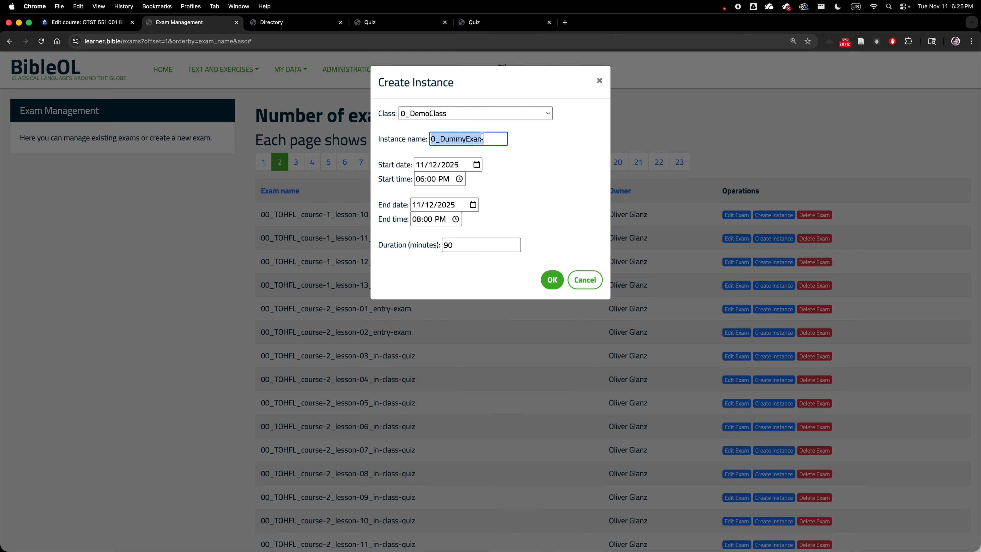
{"action": "type", "text": "Your First"}
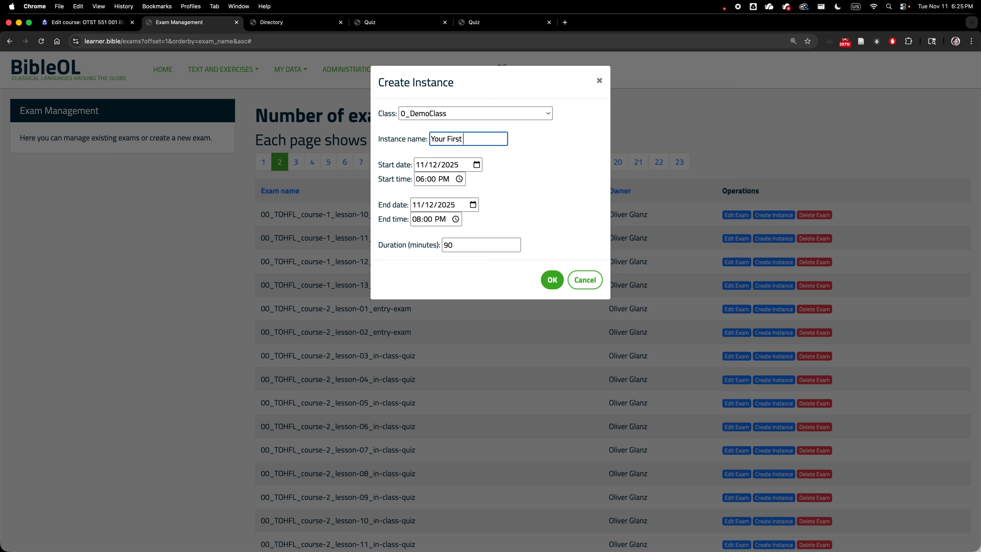
{"action": "type", "text": " Exam"}
Step: Set the instance's start date to 11/10/2025 and its duration to 5 minutes, and create the instance
{"action": "left_click", "coordinate": [433, 167]}
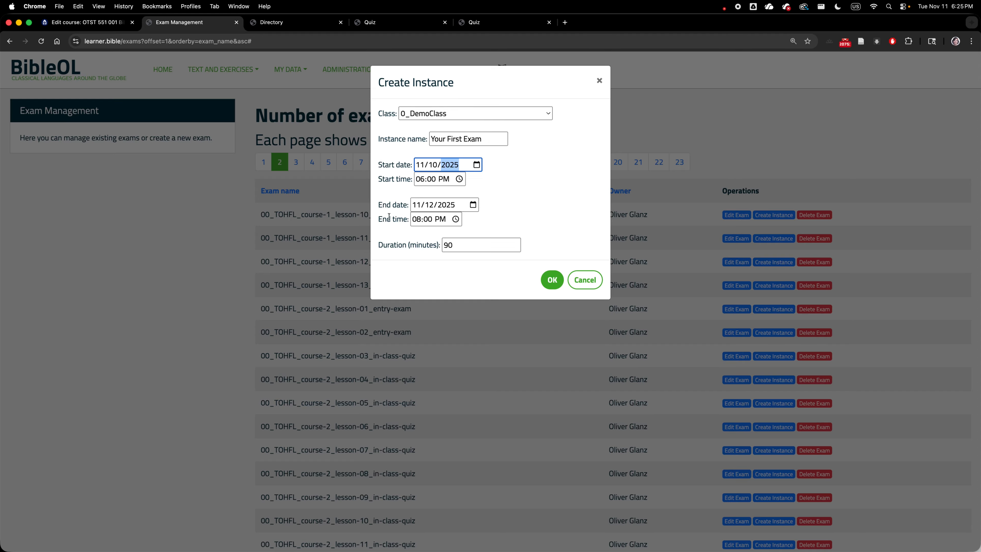
{"action": "double_click", "coordinate": [448, 244]}
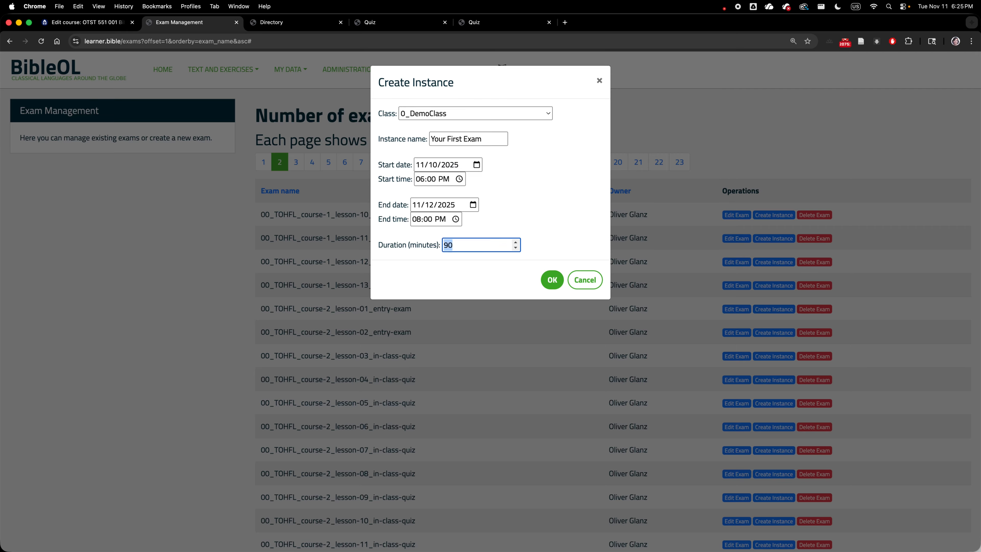
{"action": "type", "text": "5"}
{"action": "left_click", "coordinate": [553, 280]}
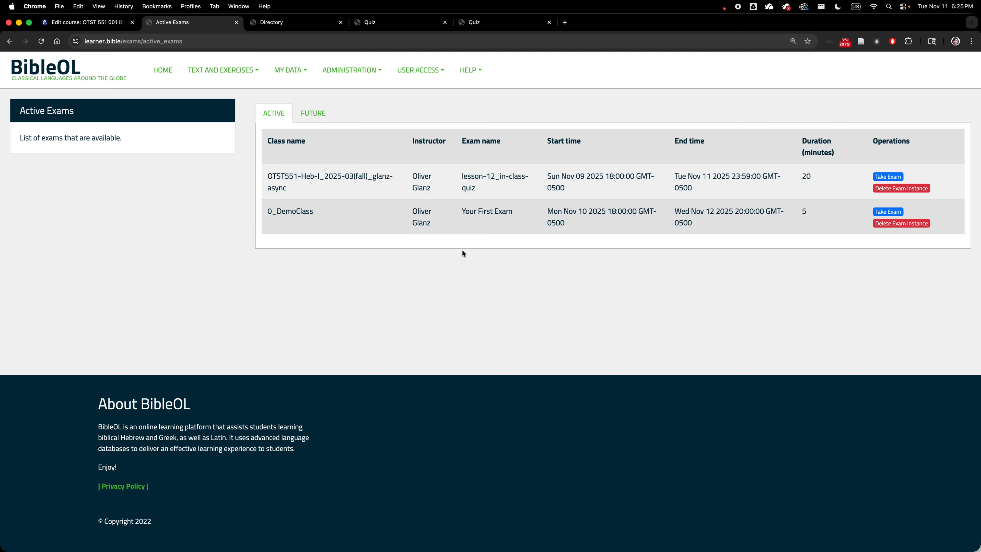
Step: Review the class, exam name, start time, end time and duration listed for Your First Exam
{"action": "left_click_drag", "start_coordinate": [270, 212], "coordinate": [325, 216]}
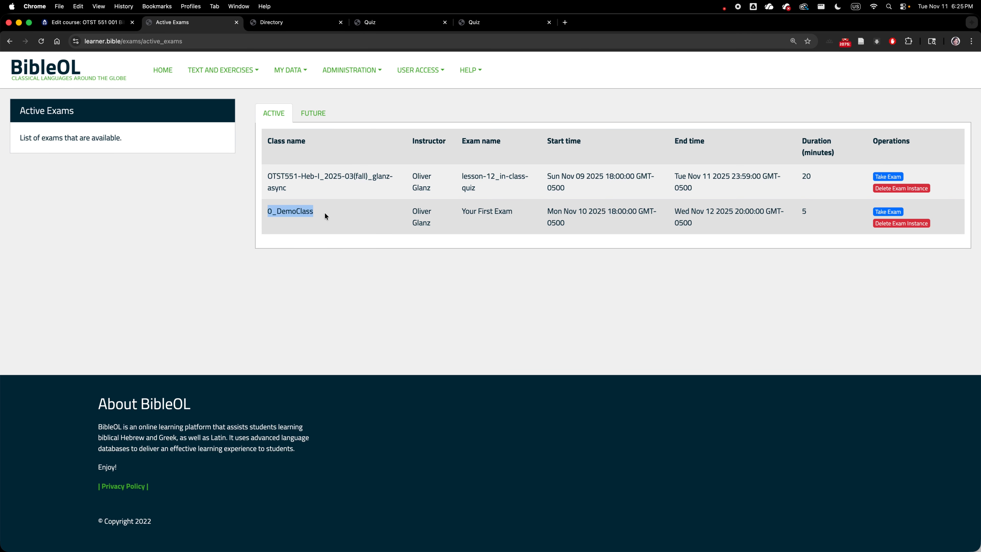
{"action": "left_click_drag", "start_coordinate": [514, 213], "coordinate": [460, 212]}
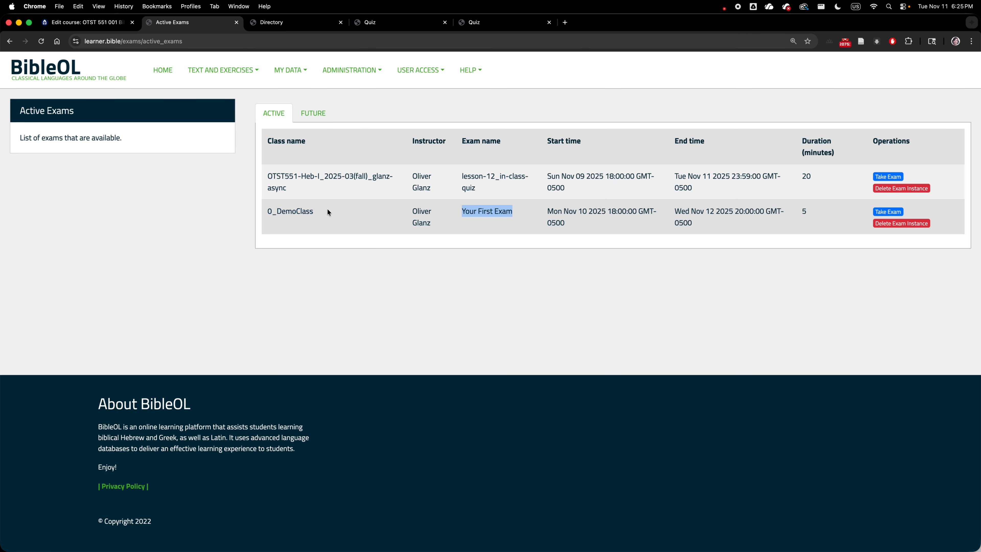
{"action": "left_click", "coordinate": [319, 212]}
{"action": "left_click_drag", "start_coordinate": [319, 212], "coordinate": [277, 212]}
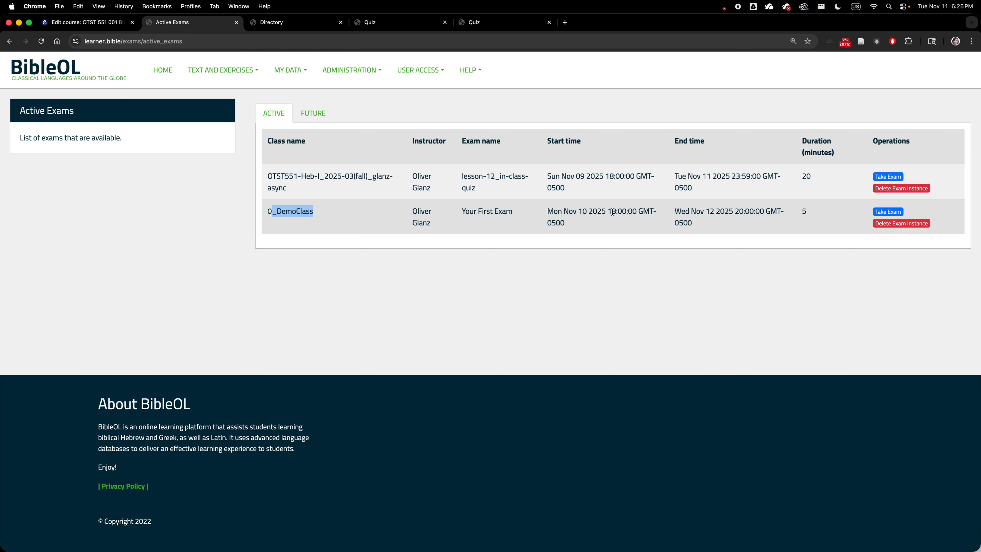
{"action": "left_click_drag", "start_coordinate": [554, 211], "coordinate": [559, 224]}
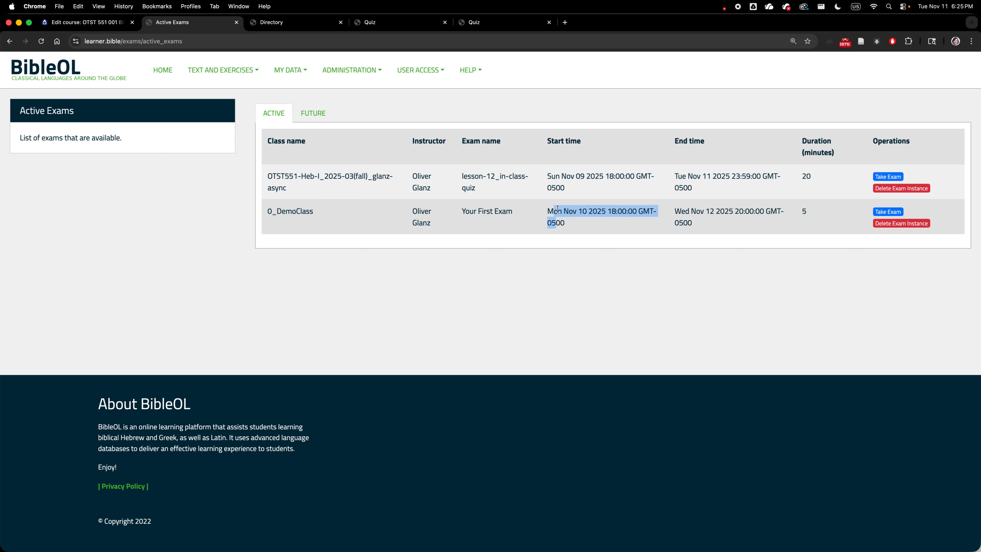
{"action": "left_click_drag", "start_coordinate": [682, 209], "coordinate": [719, 211]}
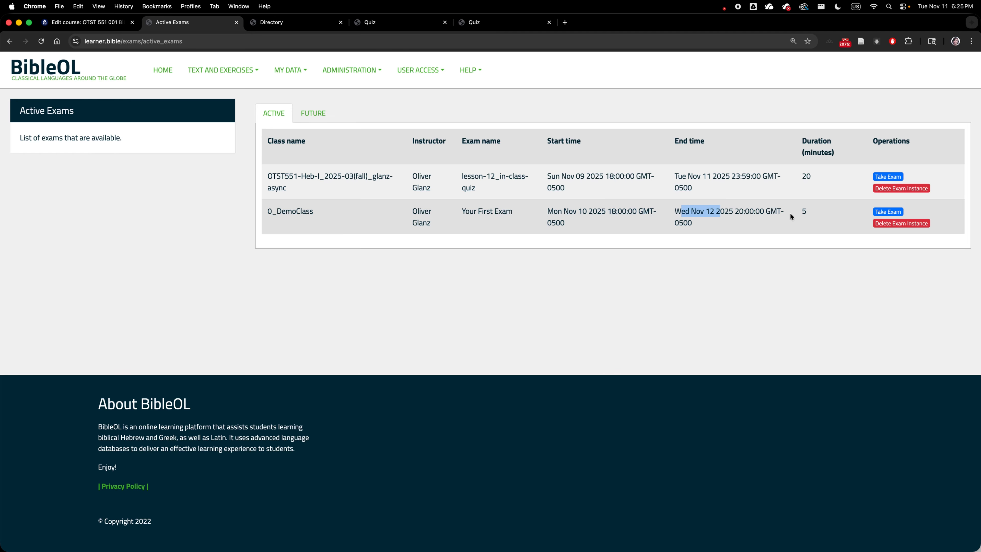
{"action": "left_click", "coordinate": [808, 211]}
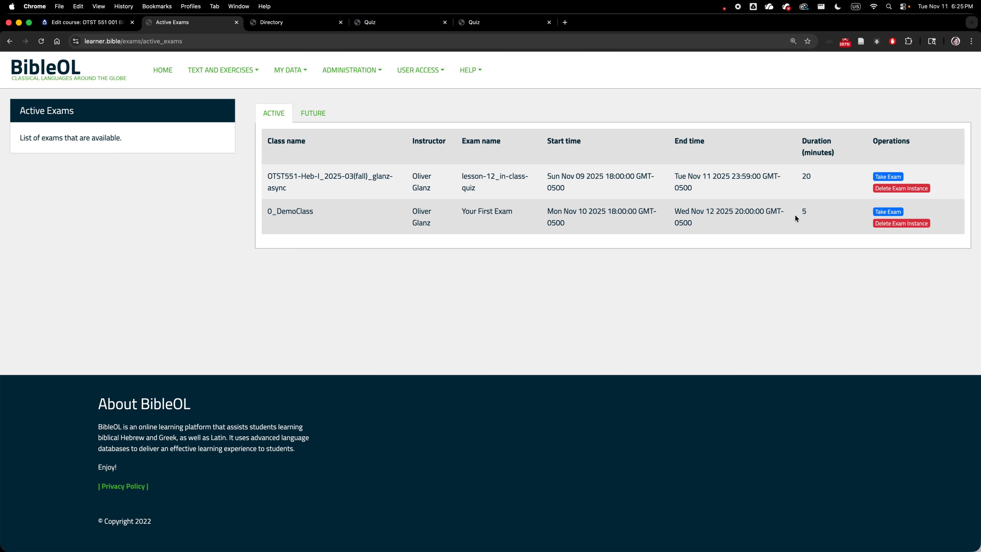
Step: Take Your First Exam, going through both vocabulary questions without answering, and finish the vocabulary section
{"action": "left_click", "coordinate": [901, 213]}
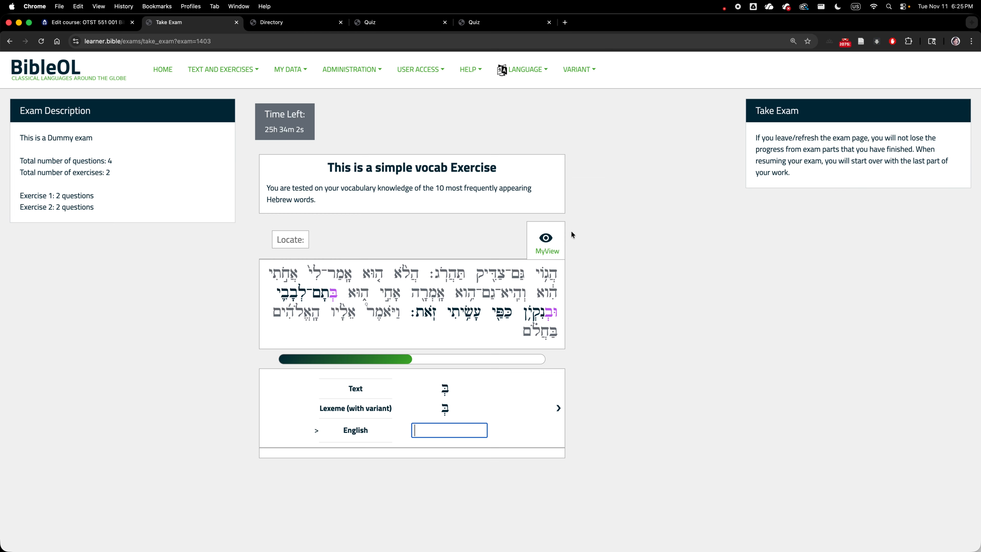
{"action": "left_click", "coordinate": [558, 408]}
{"action": "left_click", "coordinate": [559, 408]}
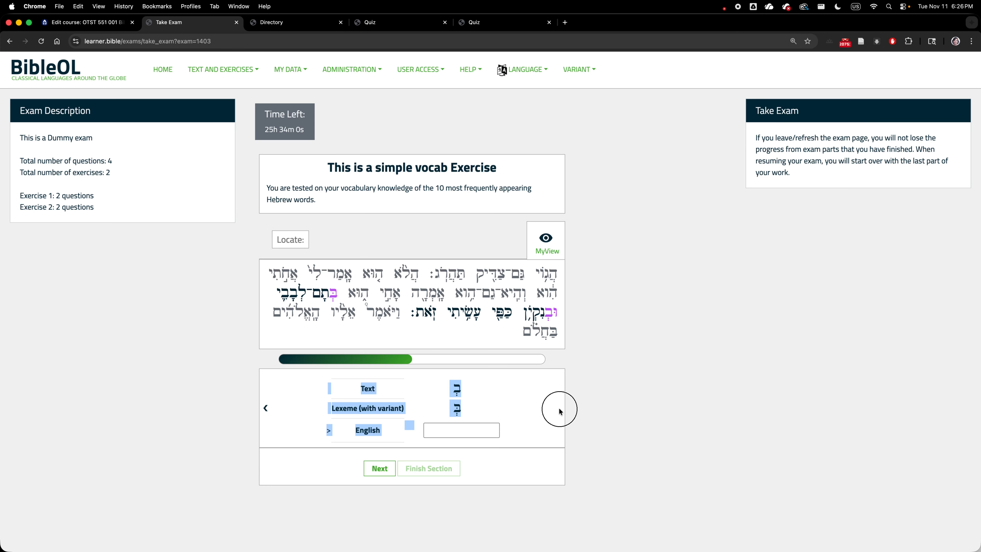
{"action": "left_click", "coordinate": [381, 469]}
{"action": "left_click", "coordinate": [558, 380]}
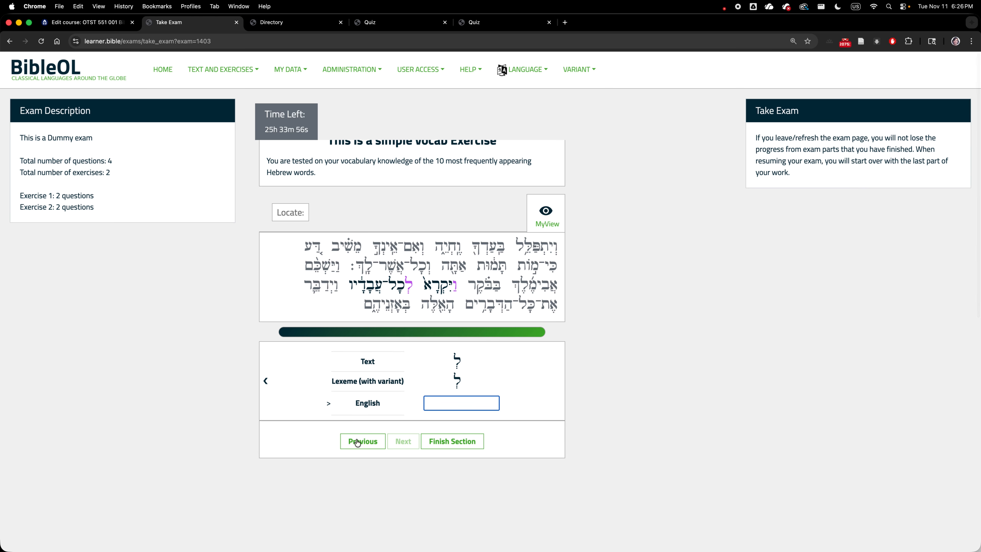
{"action": "left_click", "coordinate": [446, 443]}
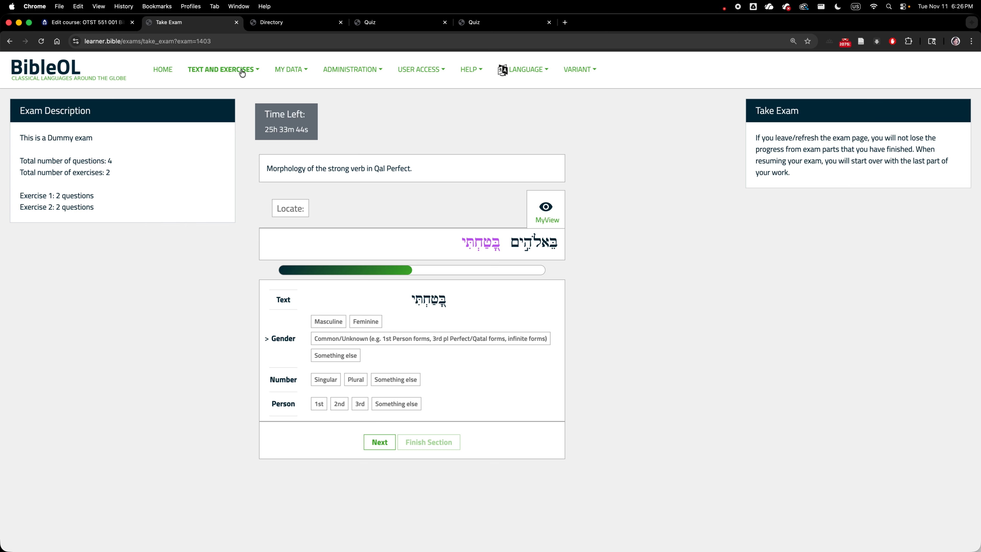
Step: Leave the running exam at the morphology section and return to the list of active exams
{"action": "left_click", "coordinate": [288, 69]}
{"action": "left_click", "coordinate": [232, 76]}
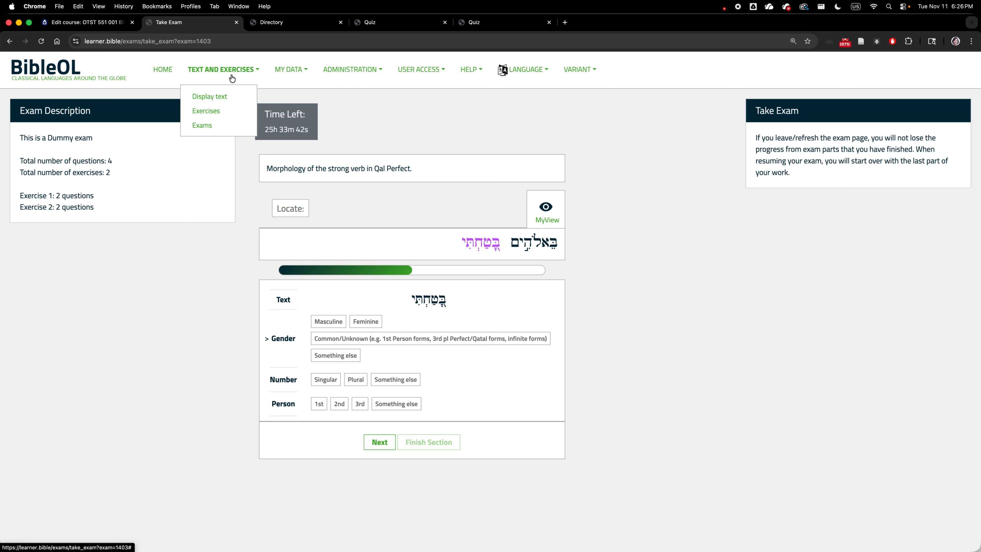
{"action": "left_click", "coordinate": [204, 126]}
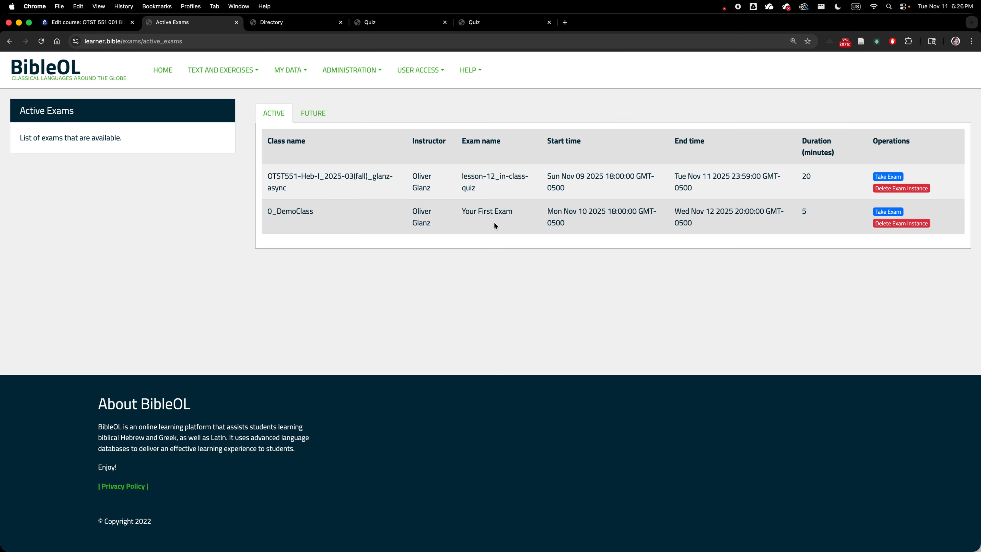
Step: Shrink the active exams browser window and bring forward the other browser window showing the Select a Quiz page
{"action": "key", "text": "super+Tab"}
{"action": "key", "text": "super+Tab"}
{"action": "left_click_drag", "start_coordinate": [978, 460], "coordinate": [728, 460]}
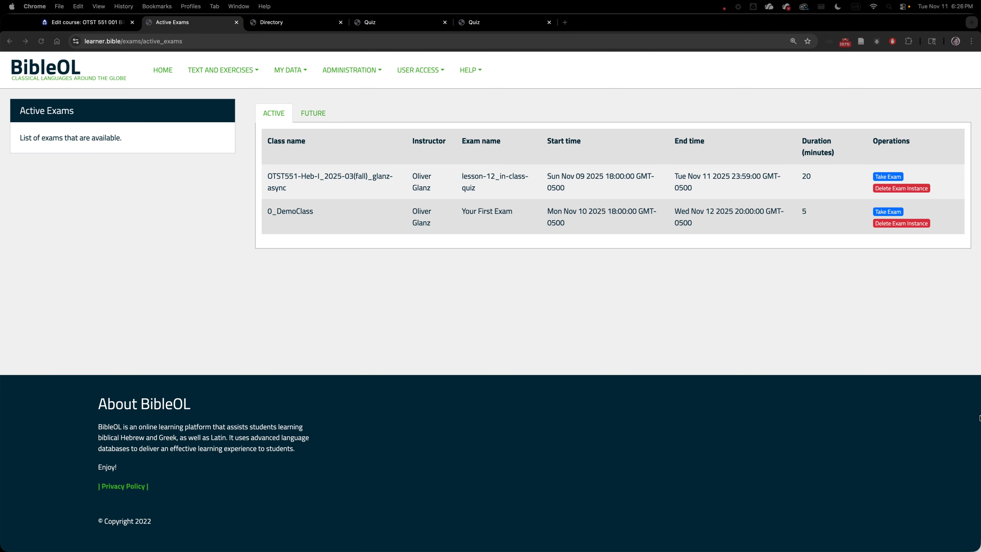
{"action": "left_click", "coordinate": [957, 16]}
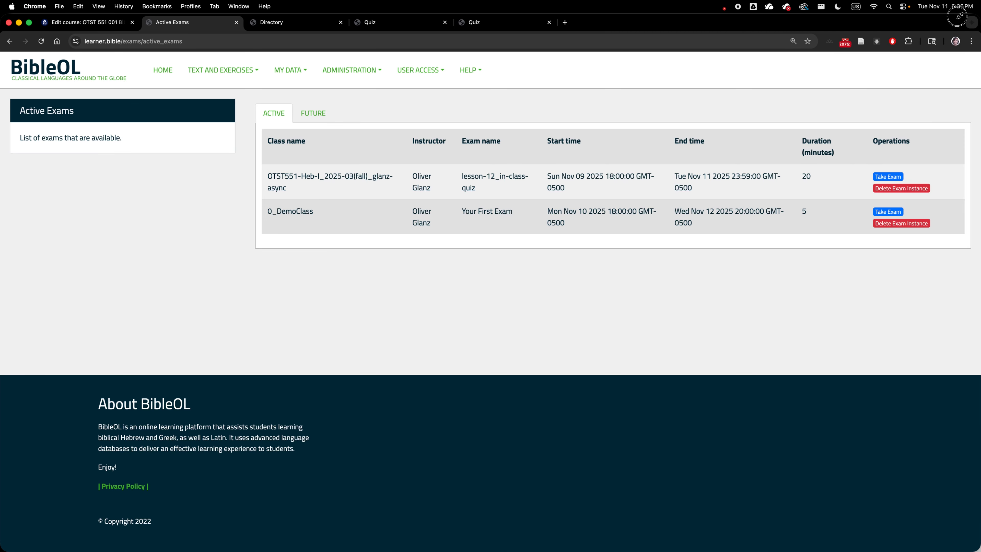
{"action": "left_click_drag", "start_coordinate": [957, 16], "coordinate": [811, 25]}
{"action": "left_click", "coordinate": [884, 217]}
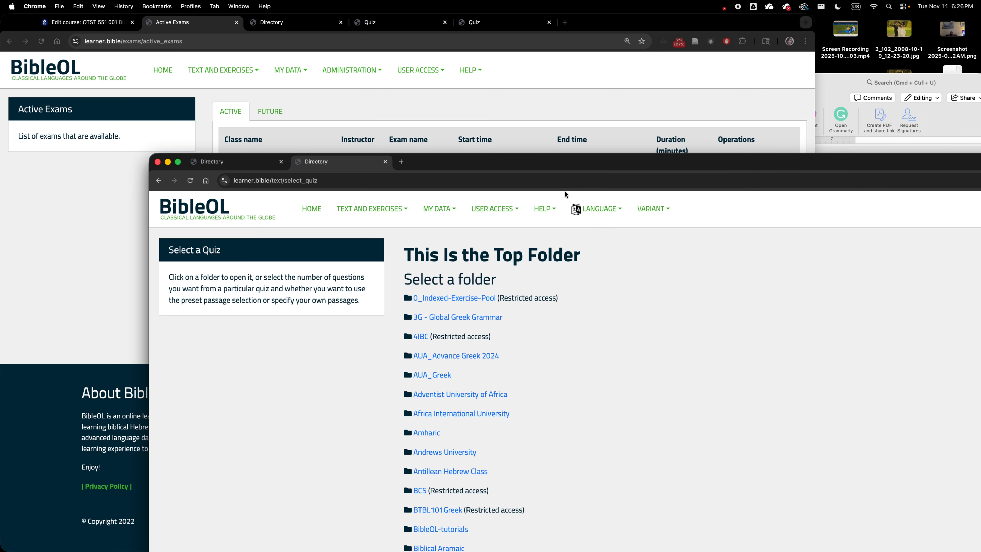
Step: Reposition the student's browser window, open the list of active exams there and copy the page's web address
{"action": "left_click_drag", "start_coordinate": [549, 168], "coordinate": [408, 24]}
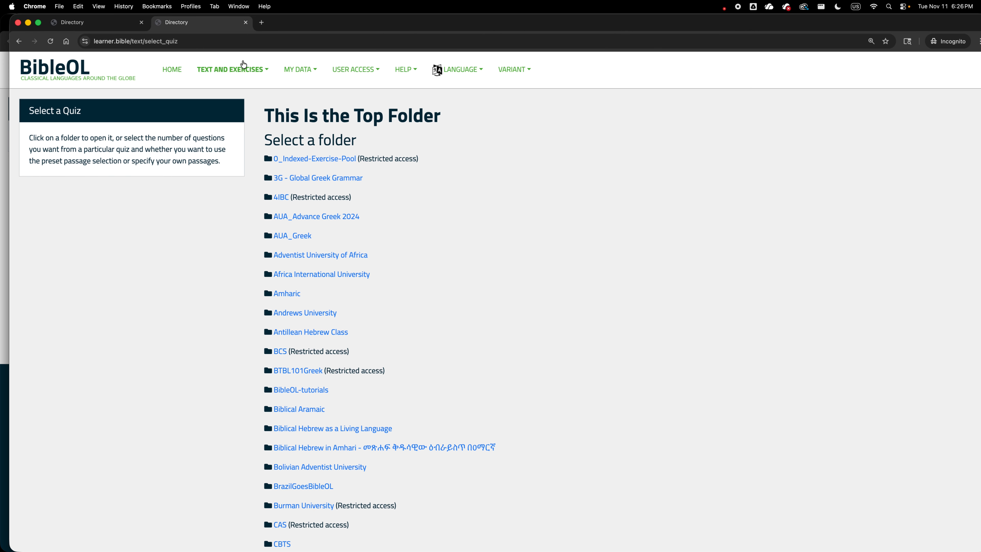
{"action": "left_click", "coordinate": [219, 71]}
{"action": "left_click", "coordinate": [215, 125]}
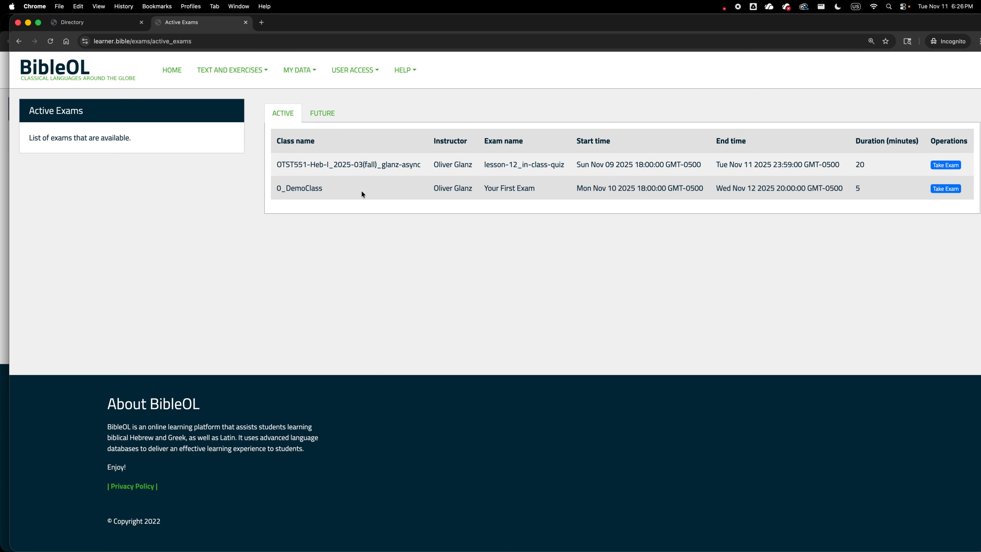
{"action": "left_click", "coordinate": [194, 45]}
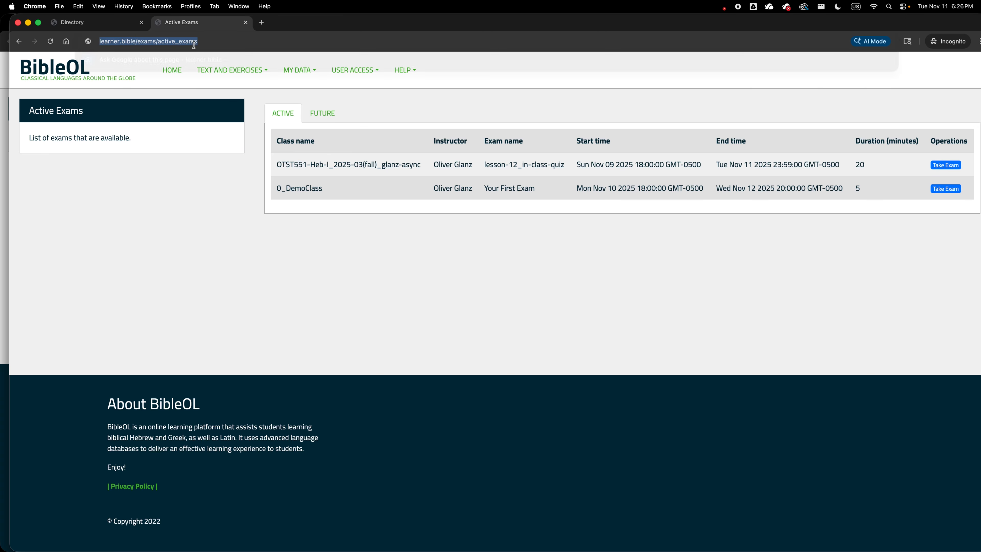
{"action": "key", "text": "super+c"}
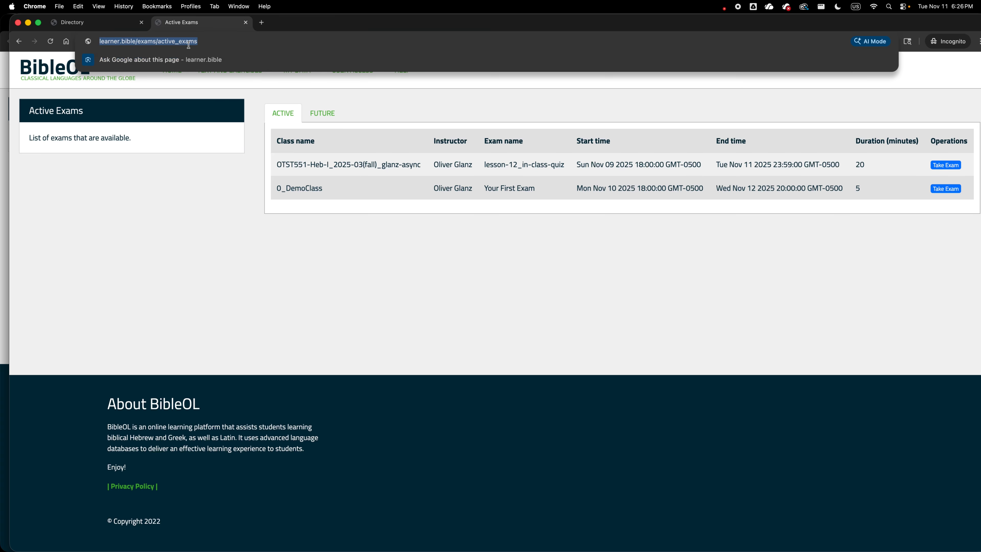
Step: Switch to the Word document and add the line "Here is your exam." below the vocab exercise sentence
{"action": "key", "text": "Caps_Lock"}
{"action": "key", "text": "super+Tab"}
{"action": "key", "text": "super+Tab"}
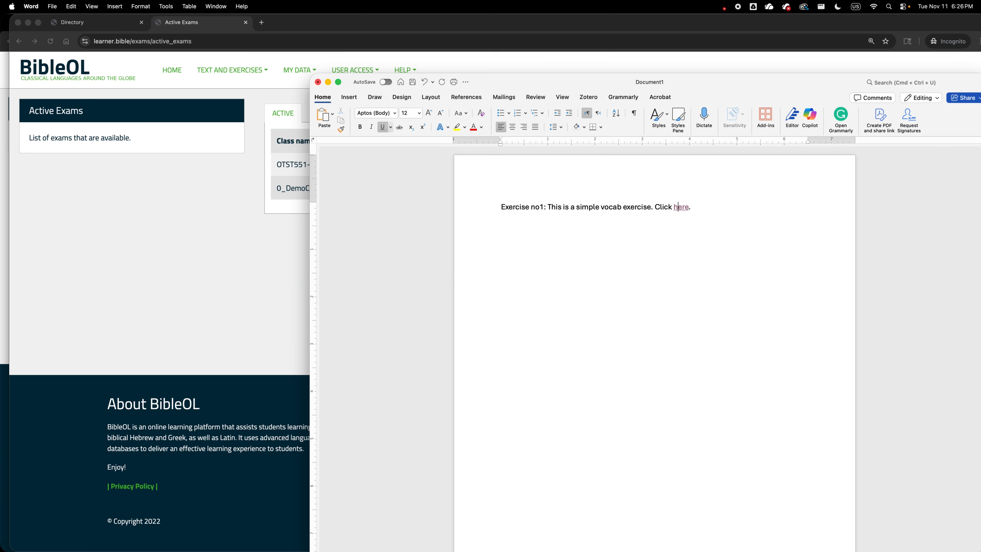
{"action": "left_click", "coordinate": [720, 209]}
{"action": "key", "text": "Return"}
{"action": "key", "text": "Return"}
{"action": "type", "text": "Here is your exam."}
Step: Hyperlink the word "Here" in the exam line to the copied active exams address and open the link to test it
{"action": "double_click", "coordinate": [509, 239]}
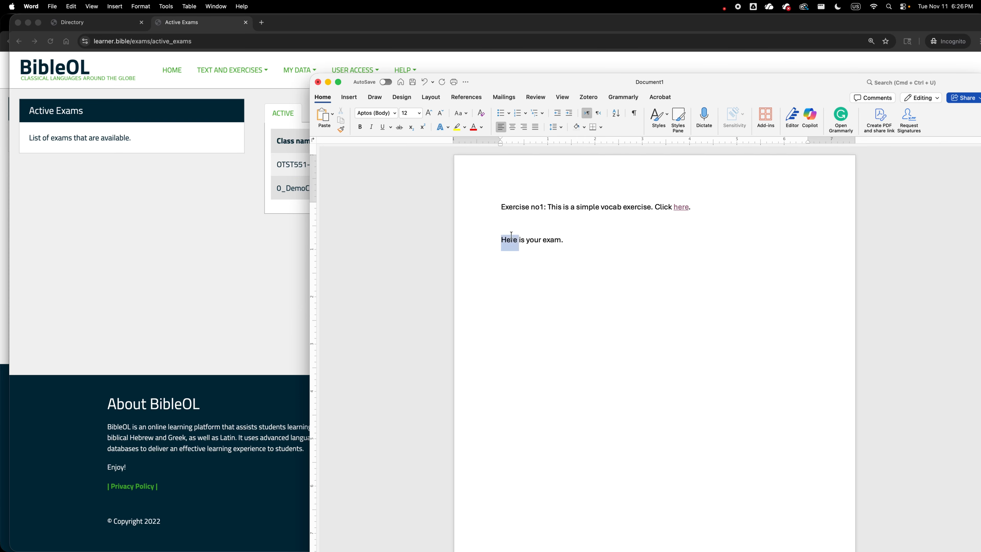
{"action": "right_click", "coordinate": [510, 243]}
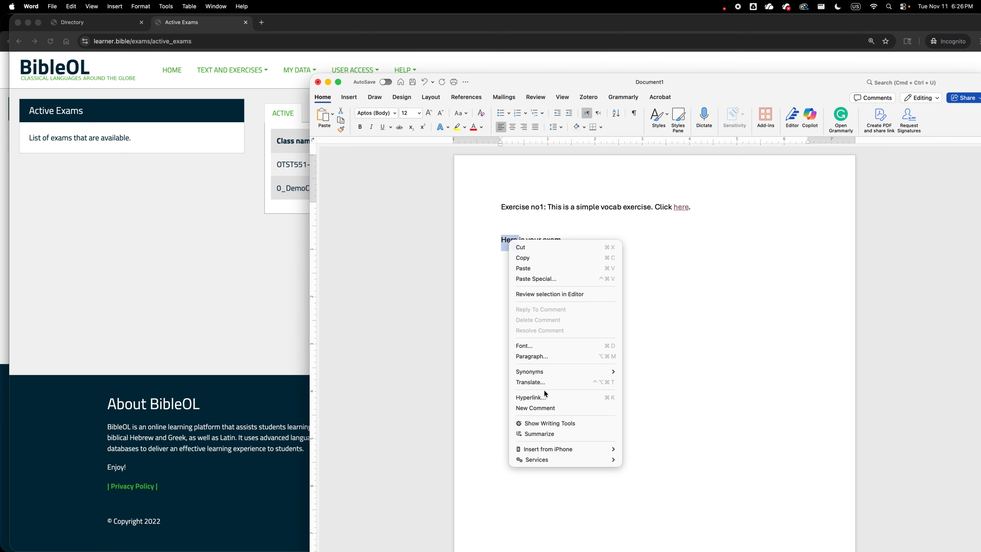
{"action": "left_click", "coordinate": [550, 401]}
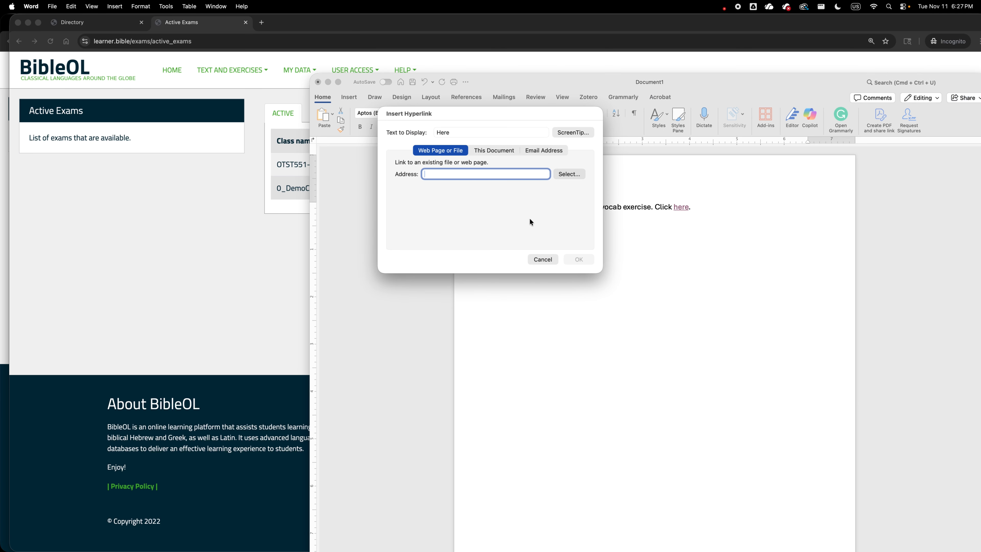
{"action": "key", "text": "super+v"}
{"action": "left_click", "coordinate": [579, 259]}
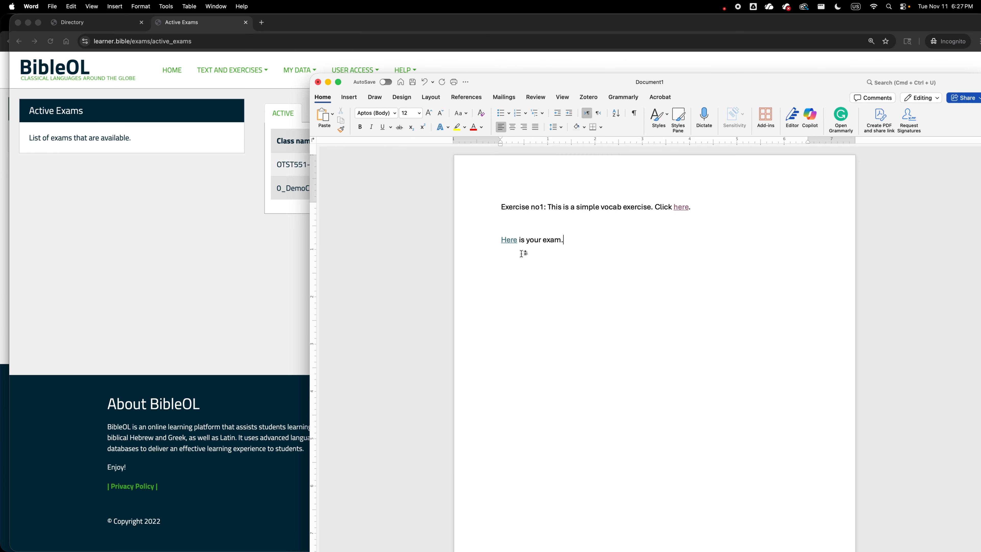
{"action": "left_click", "coordinate": [506, 240]}
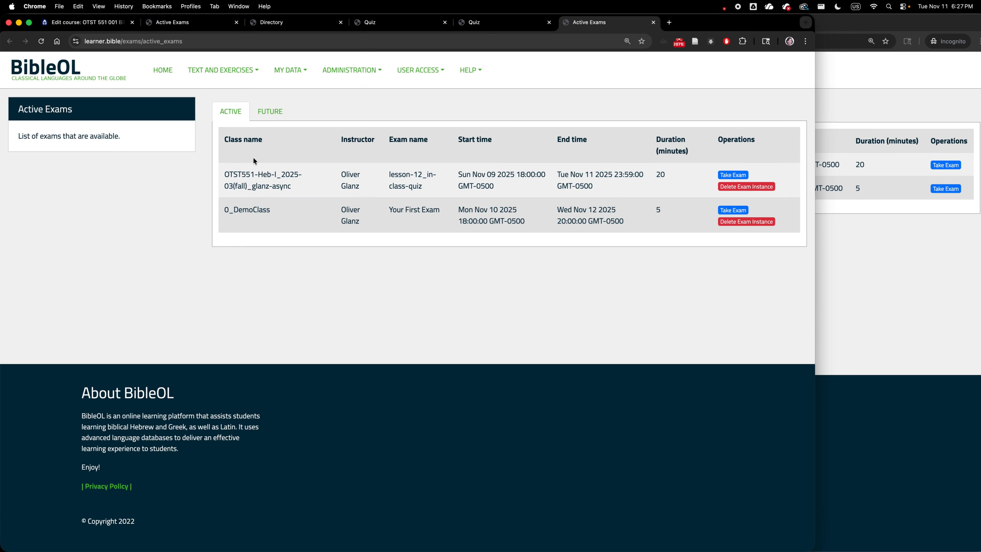
Step: Take Your First Exam in the student's browser window, answer "and" to both vocabulary questions and finish the section
{"action": "left_click", "coordinate": [951, 293]}
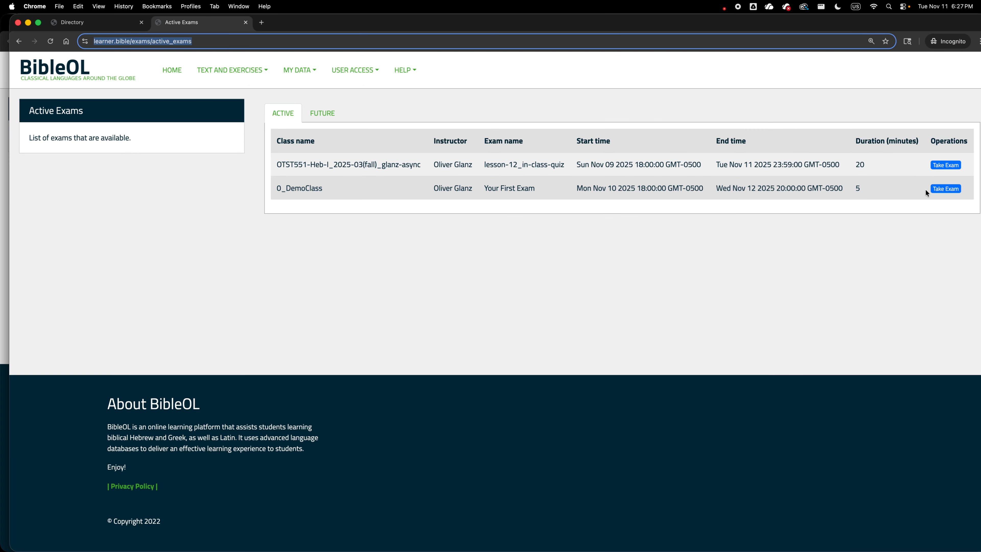
{"action": "left_click", "coordinate": [942, 188]}
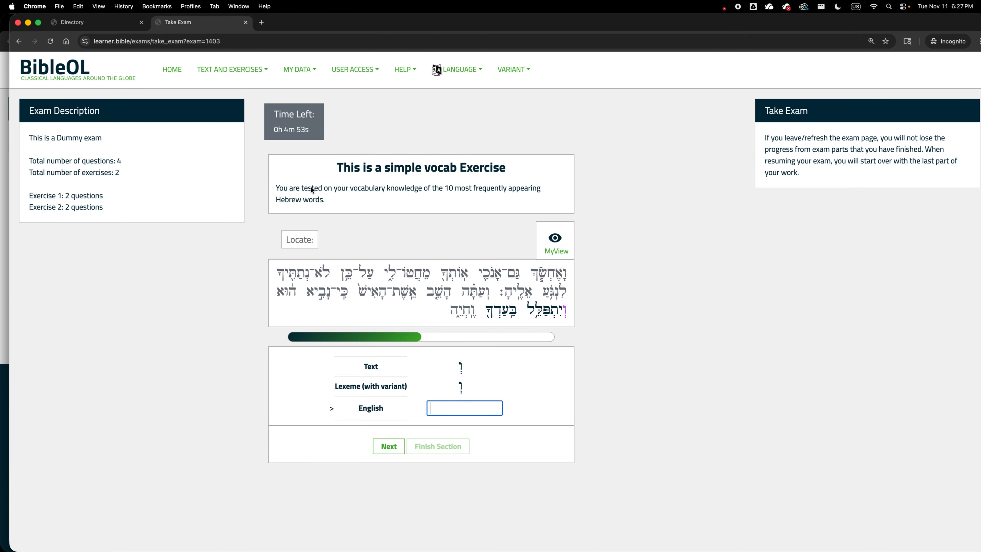
{"action": "left_click", "coordinate": [296, 242]}
{"action": "left_click", "coordinate": [460, 406]}
{"action": "type", "text": "and"}
{"action": "left_click", "coordinate": [389, 446]}
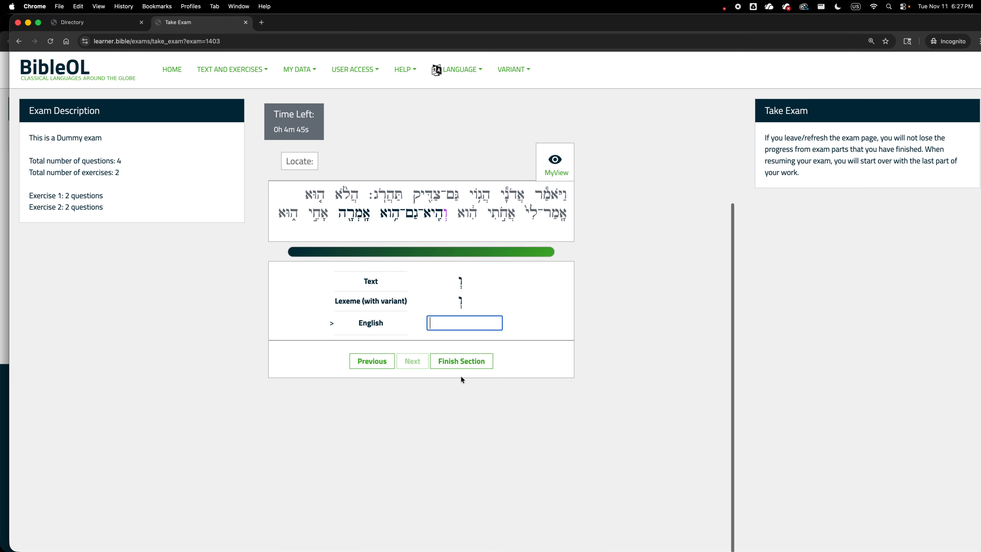
{"action": "type", "text": "and"}
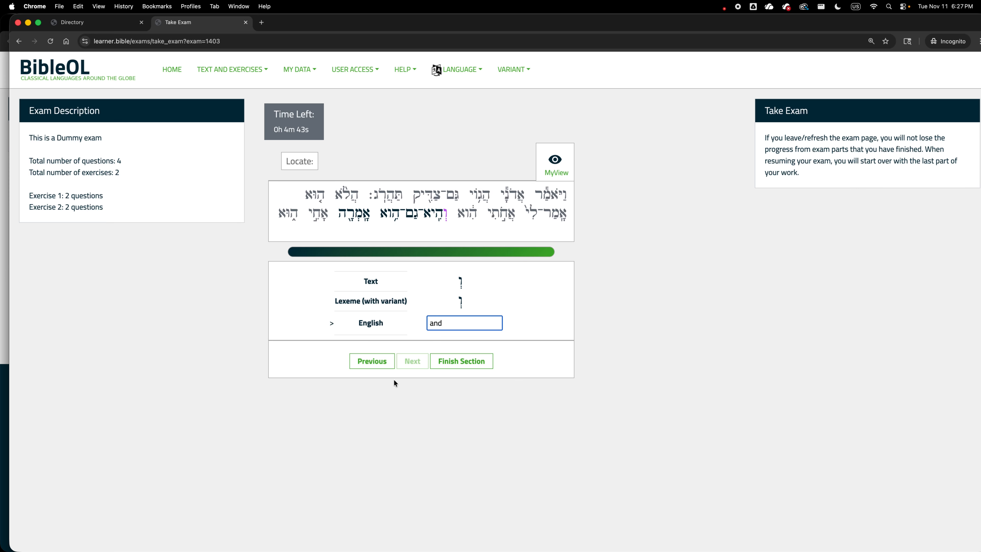
{"action": "left_click", "coordinate": [463, 363]}
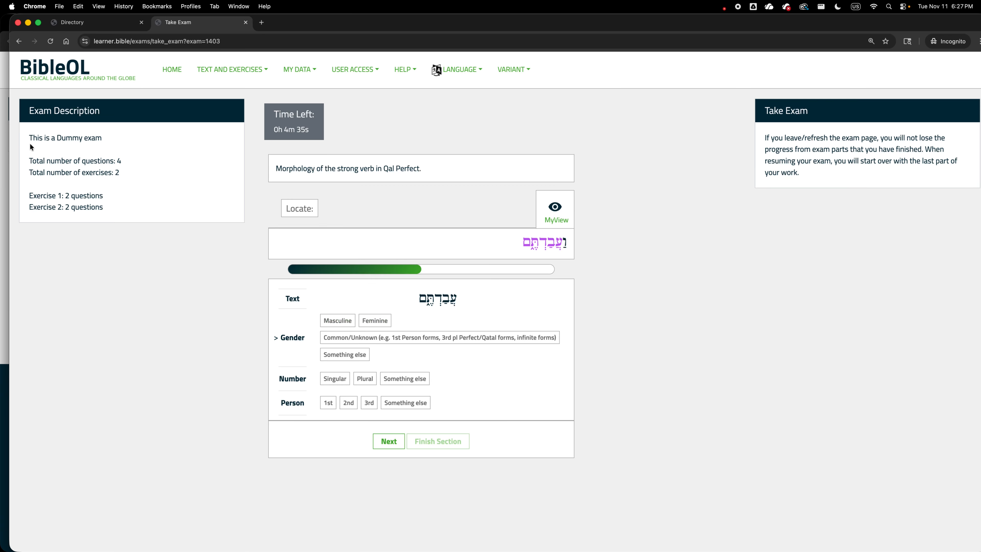
Step: Point out the exam description, answer the first morphology question as Masculine, Plural, 2nd person, and go to the next question
{"action": "left_click_drag", "start_coordinate": [28, 136], "coordinate": [108, 172]}
{"action": "left_click_drag", "start_coordinate": [63, 196], "coordinate": [47, 207]}
{"action": "left_click", "coordinate": [343, 324]}
{"action": "left_click", "coordinate": [372, 378]}
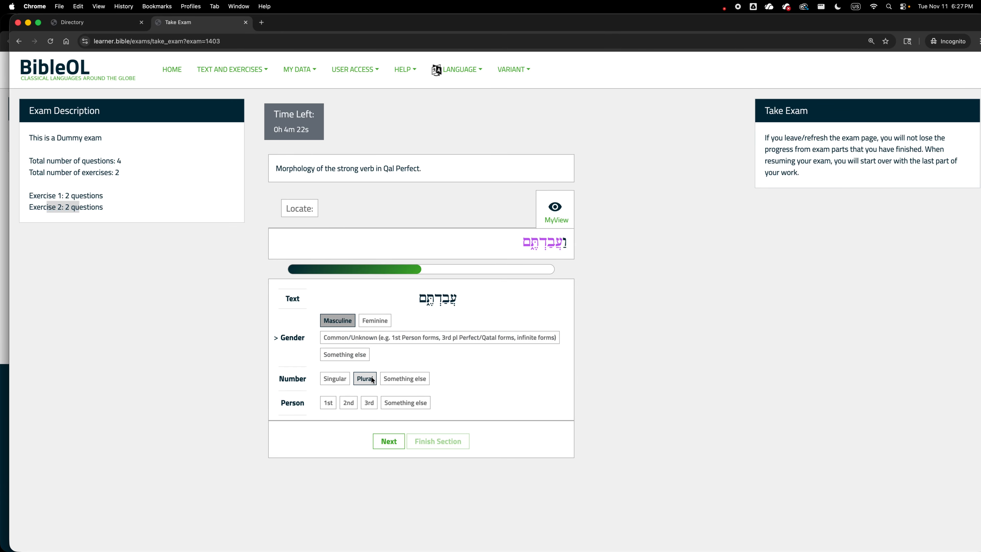
{"action": "left_click", "coordinate": [349, 402]}
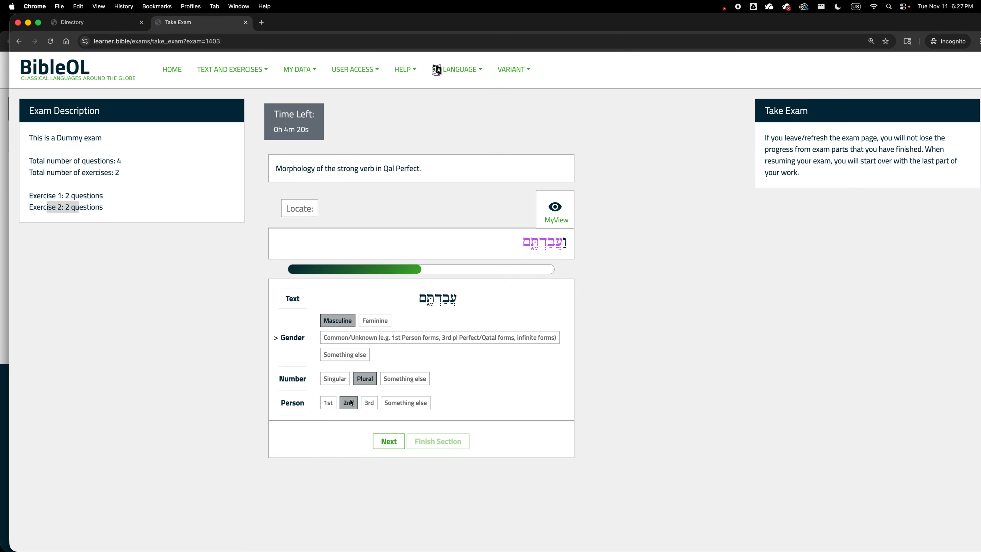
{"action": "left_click", "coordinate": [388, 442]}
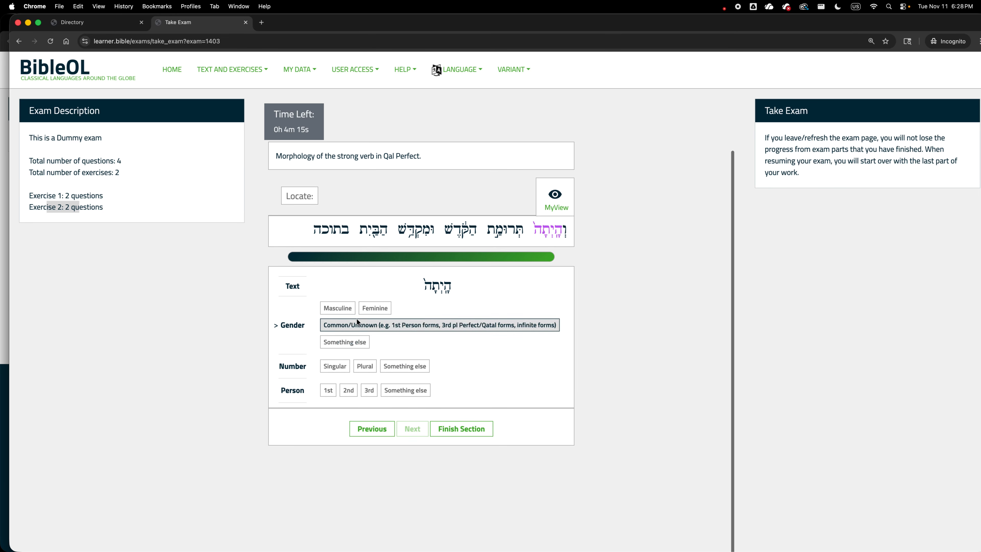
Step: Answer the second morphology question as Common/Unknown gender, Plural, 2nd person, and finish the section to complete the exam
{"action": "left_click", "coordinate": [347, 308]}
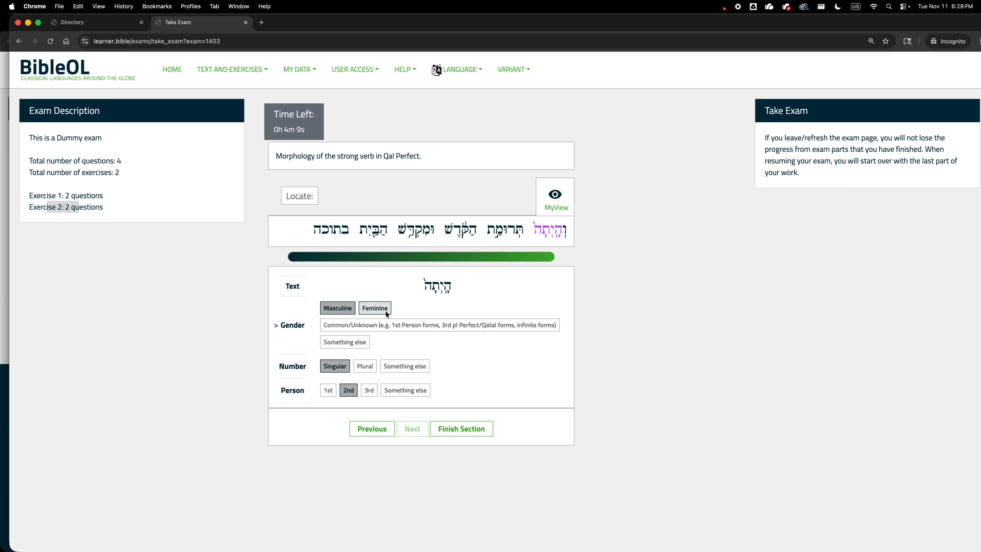
{"action": "left_click", "coordinate": [381, 327]}
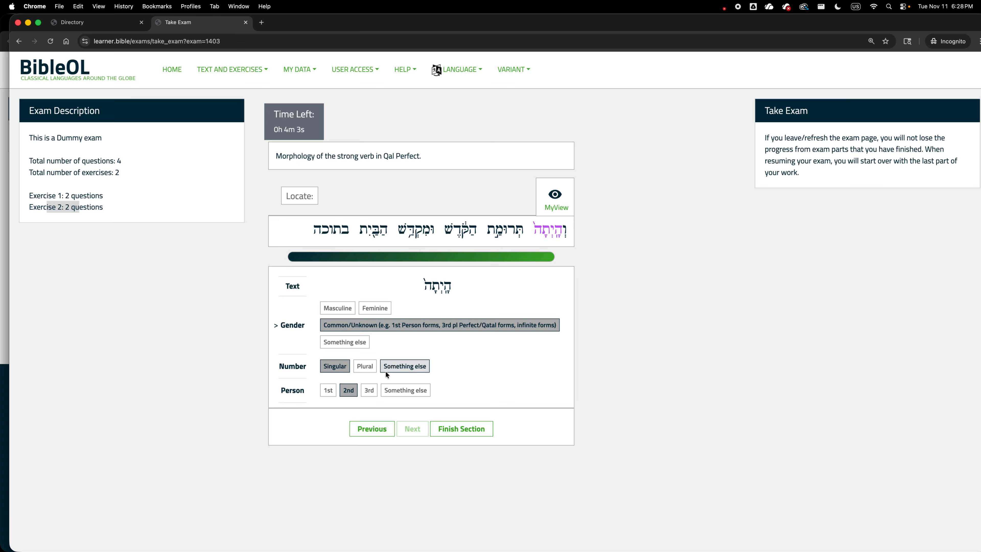
{"action": "left_click", "coordinate": [364, 367]}
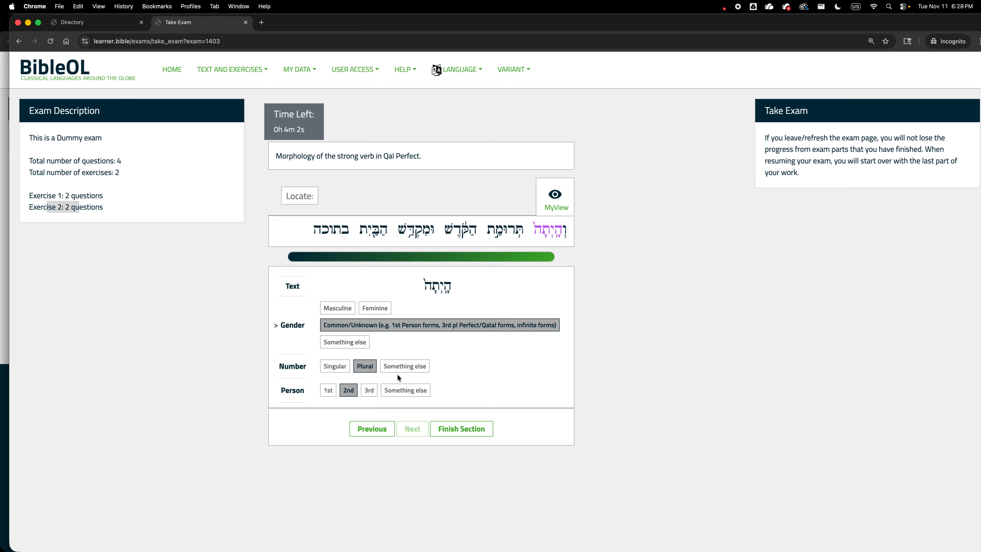
{"action": "left_click", "coordinate": [461, 429]}
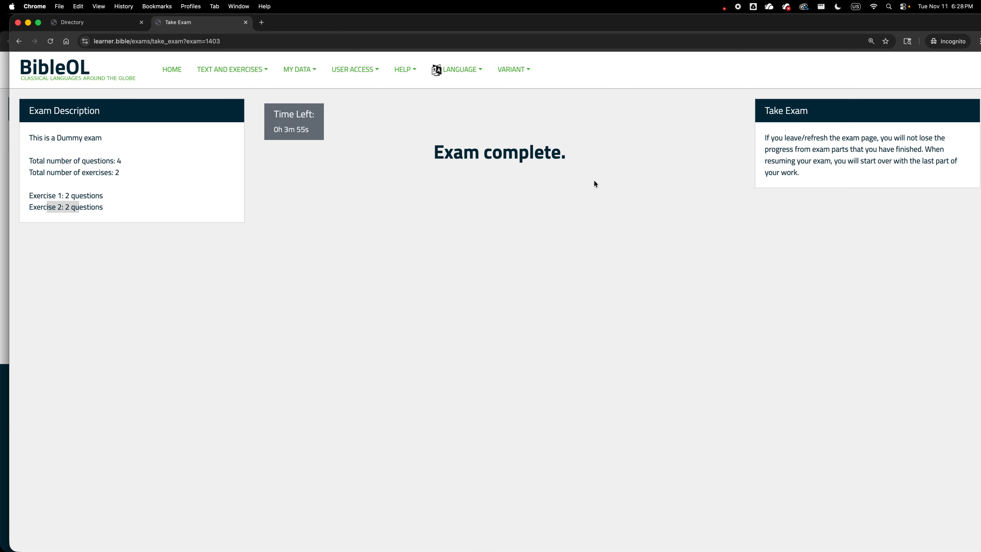
Step: Move the student's window aside and open the exam grades for 0_DemoClass in the teacher's browser window
{"action": "left_click_drag", "start_coordinate": [429, 30], "coordinate": [642, 274]}
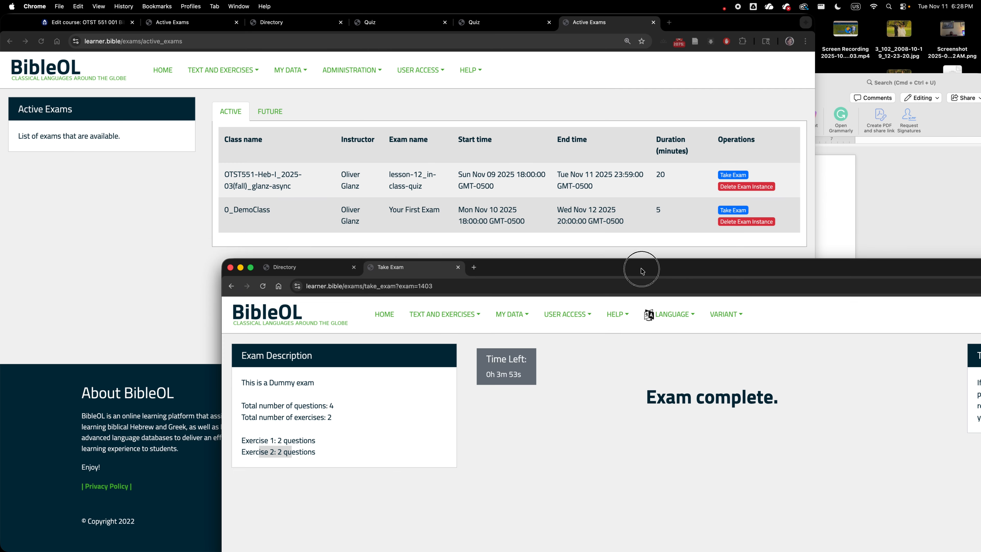
{"action": "left_click", "coordinate": [79, 213]}
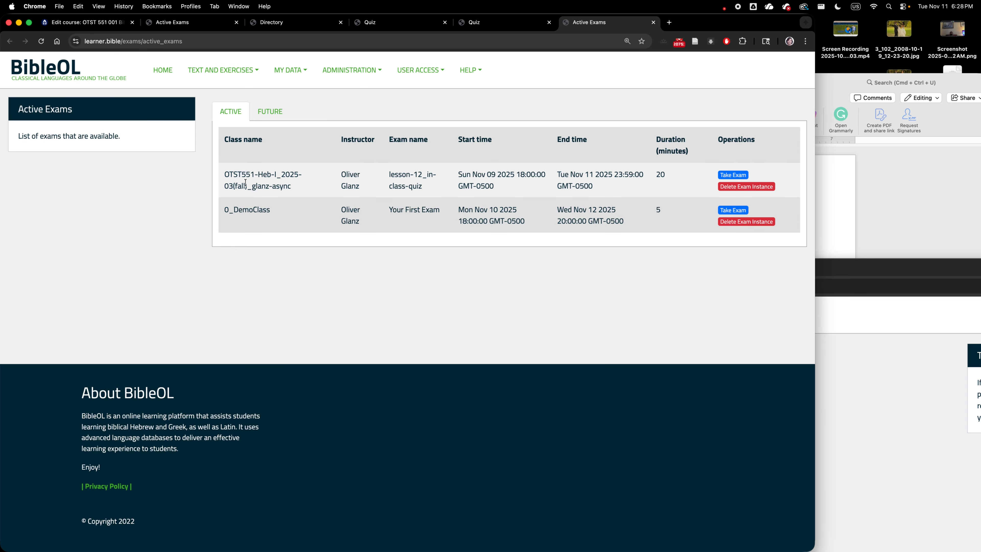
{"action": "left_click", "coordinate": [287, 70]}
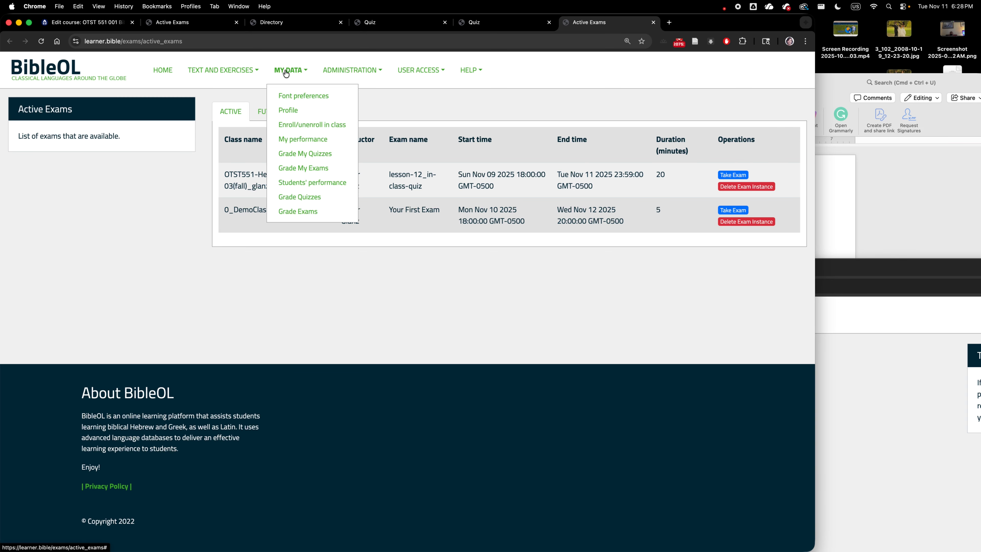
{"action": "left_click", "coordinate": [302, 211]}
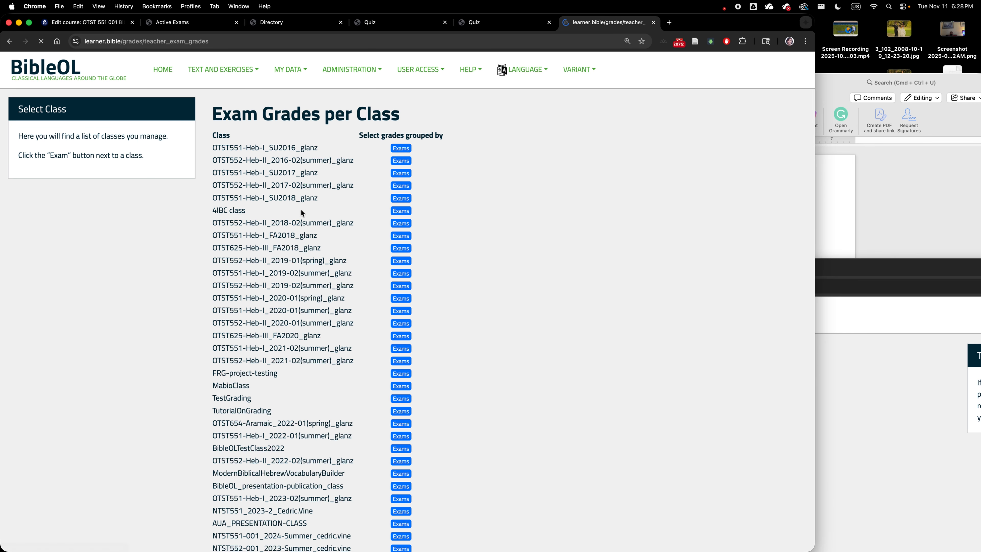
{"action": "scroll", "coordinate": [516, 361], "scroll_direction": "down", "scroll_amount": 10}
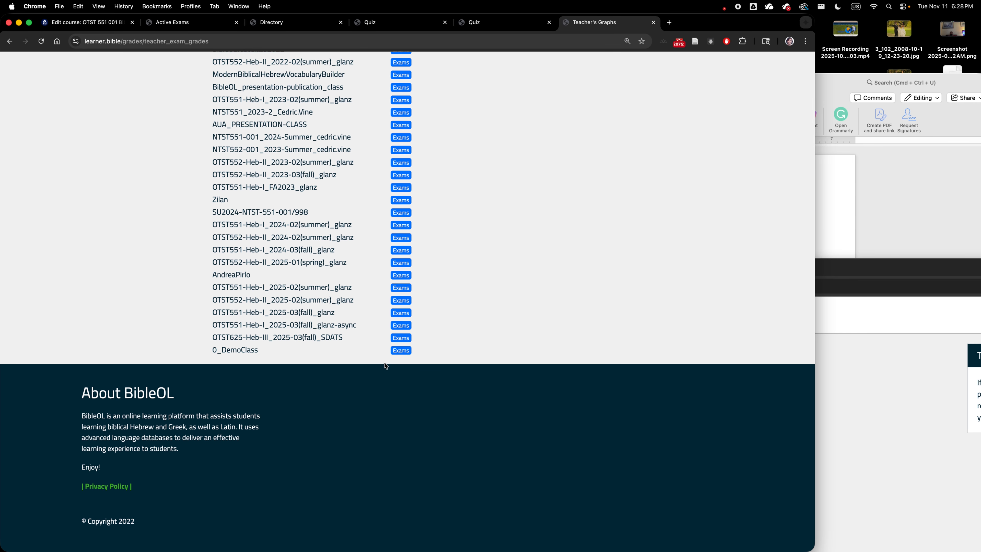
{"action": "left_click", "coordinate": [400, 345]}
Step: Display the grades of Your First Exam using the German Grade System
{"action": "left_click", "coordinate": [296, 165]}
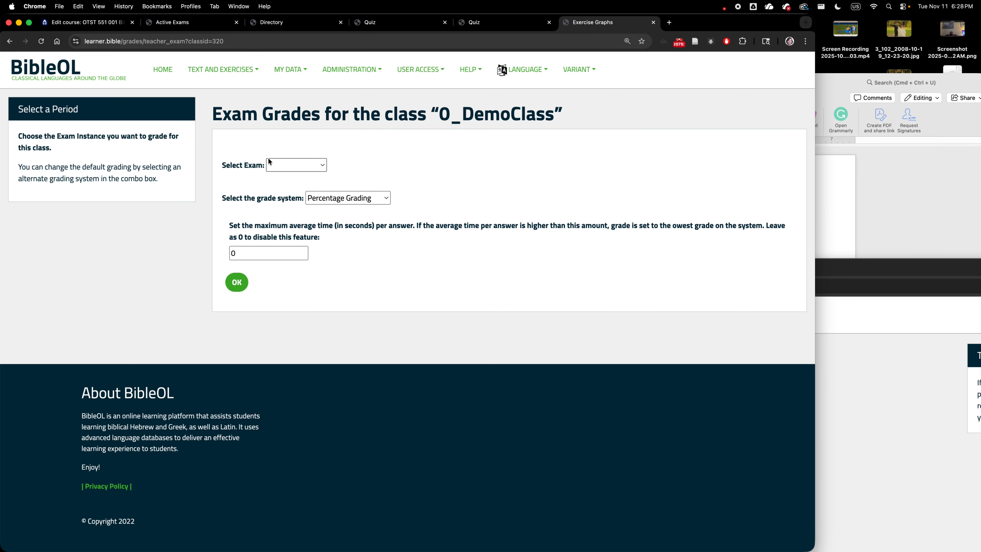
{"action": "left_click", "coordinate": [301, 175]}
{"action": "left_click", "coordinate": [369, 197]}
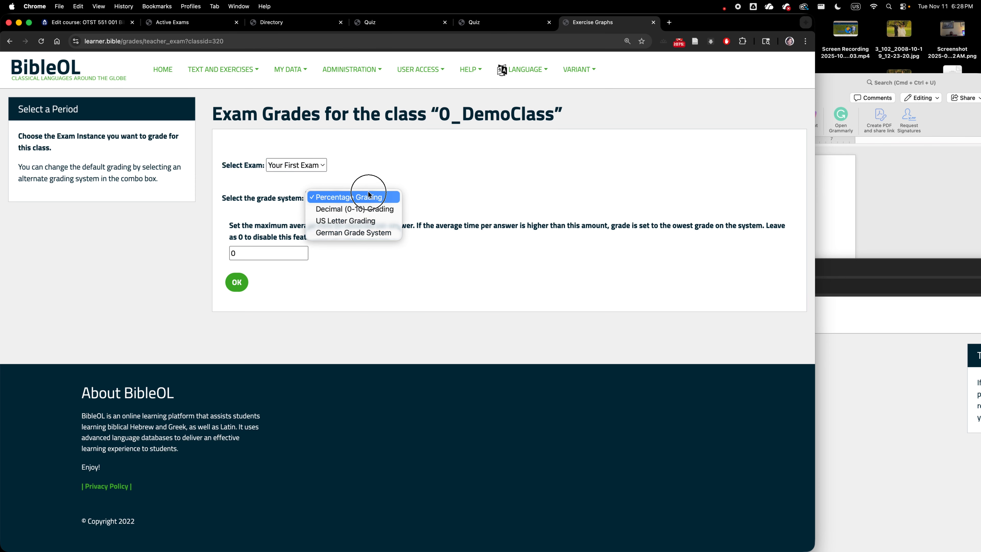
{"action": "left_click", "coordinate": [367, 221]}
{"action": "left_click", "coordinate": [345, 199]}
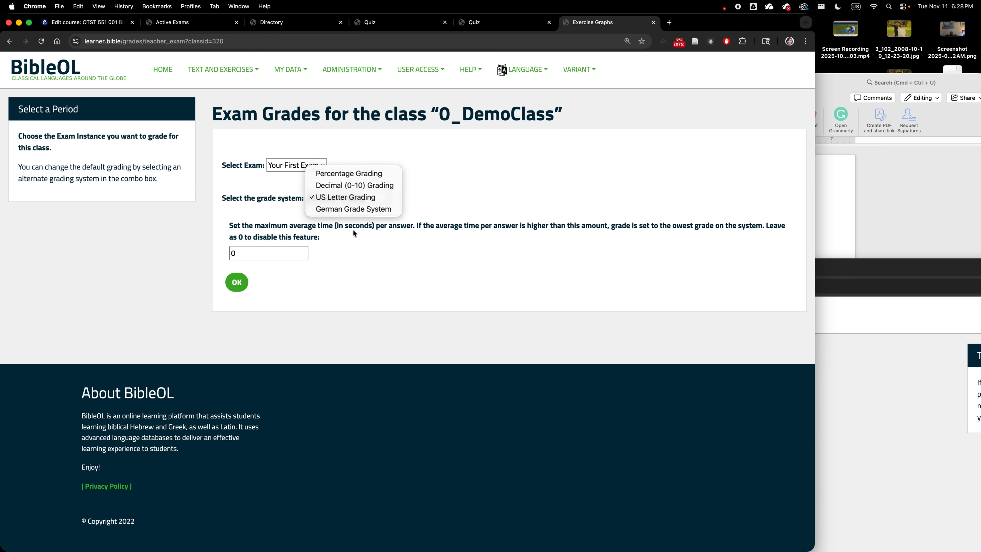
{"action": "left_click", "coordinate": [352, 209]}
{"action": "left_click", "coordinate": [237, 282]}
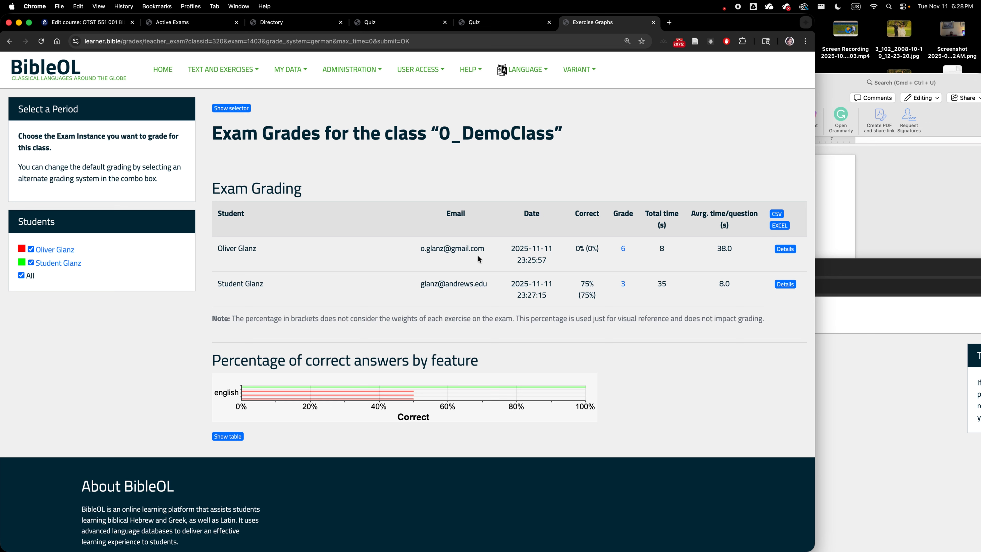
Step: Review both students' rows in the exam grading table
{"action": "left_click_drag", "start_coordinate": [226, 248], "coordinate": [491, 246]}
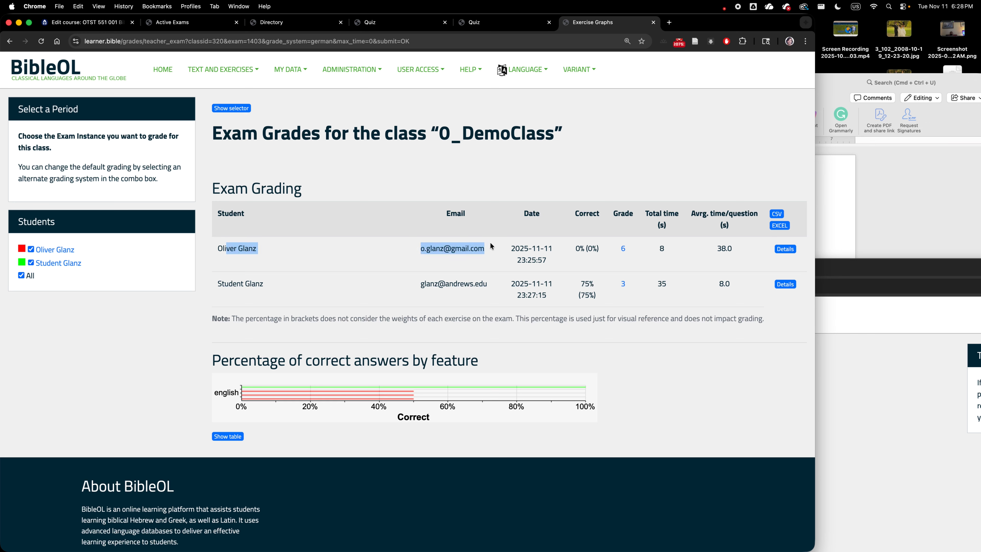
{"action": "left_click", "coordinate": [291, 294]}
{"action": "left_click_drag", "start_coordinate": [245, 284], "coordinate": [389, 288]}
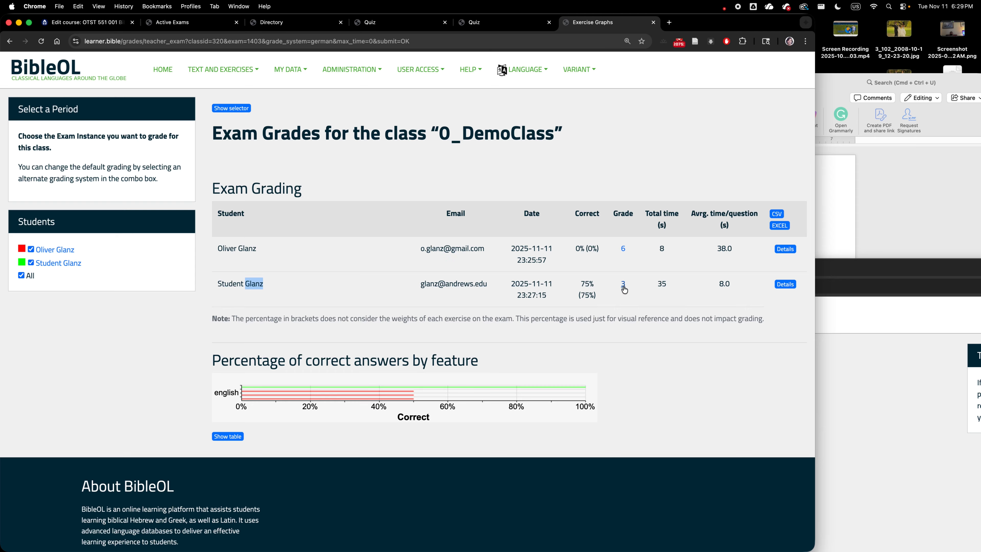
Step: Change the grade system to US Letter Grading and reload the exam grades
{"action": "left_click", "coordinate": [239, 108]}
{"action": "left_click", "coordinate": [342, 190]}
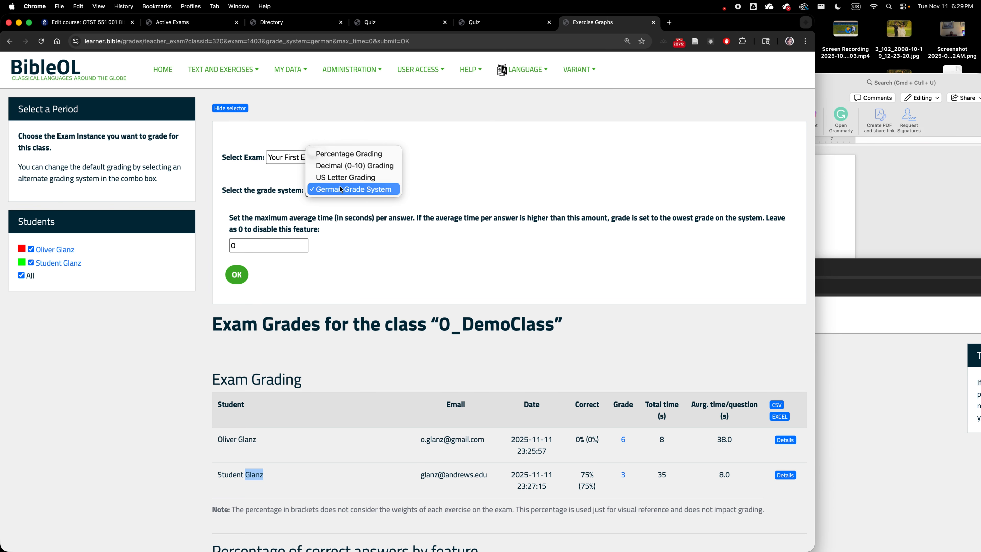
{"action": "left_click", "coordinate": [340, 177]}
{"action": "left_click", "coordinate": [237, 274]}
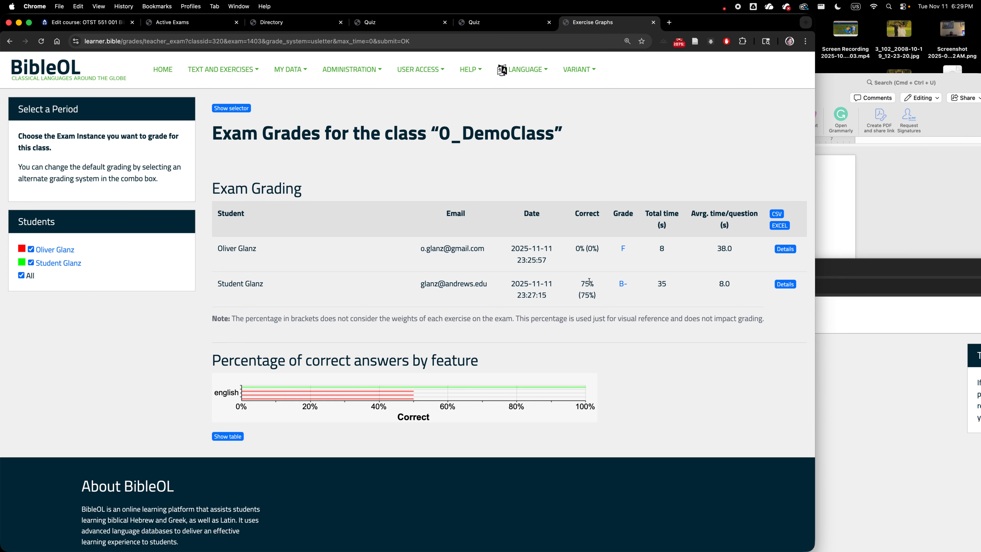
Step: Expand the second student's exam details and examine the rows for 1_DummyVocab.3et and 2_morphology.3et
{"action": "left_click", "coordinate": [784, 288]}
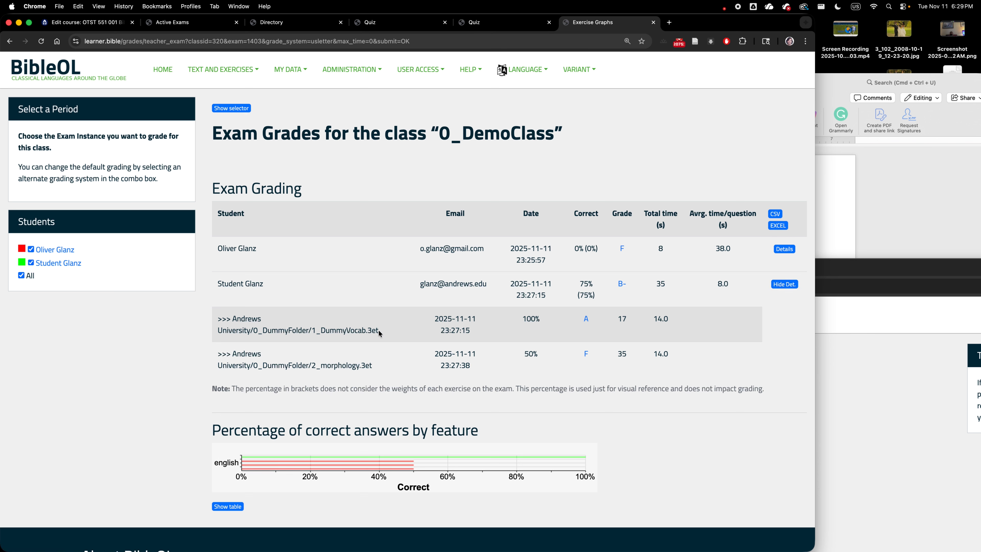
{"action": "left_click_drag", "start_coordinate": [380, 331], "coordinate": [315, 331]}
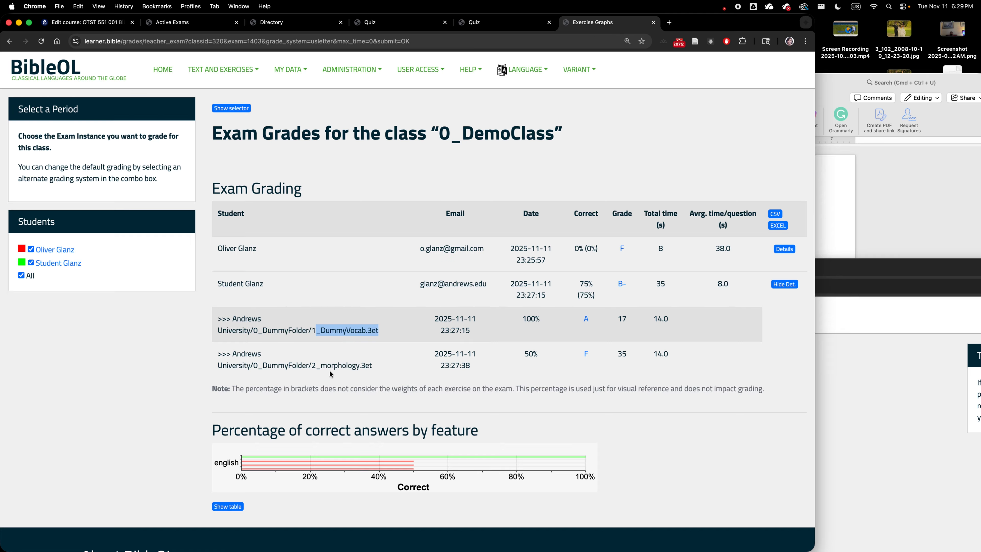
{"action": "left_click_drag", "start_coordinate": [316, 365], "coordinate": [563, 360]}
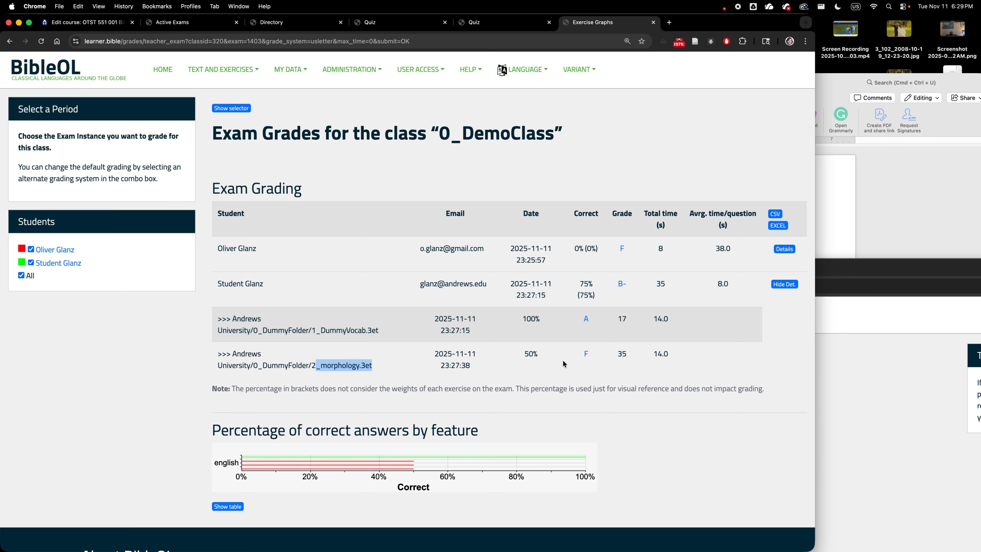
Step: Open the exercise detail behind the student's 2_morphology.3et grade, compare the answers by requested feature, and return to the exam grades
{"action": "left_click", "coordinate": [586, 355]}
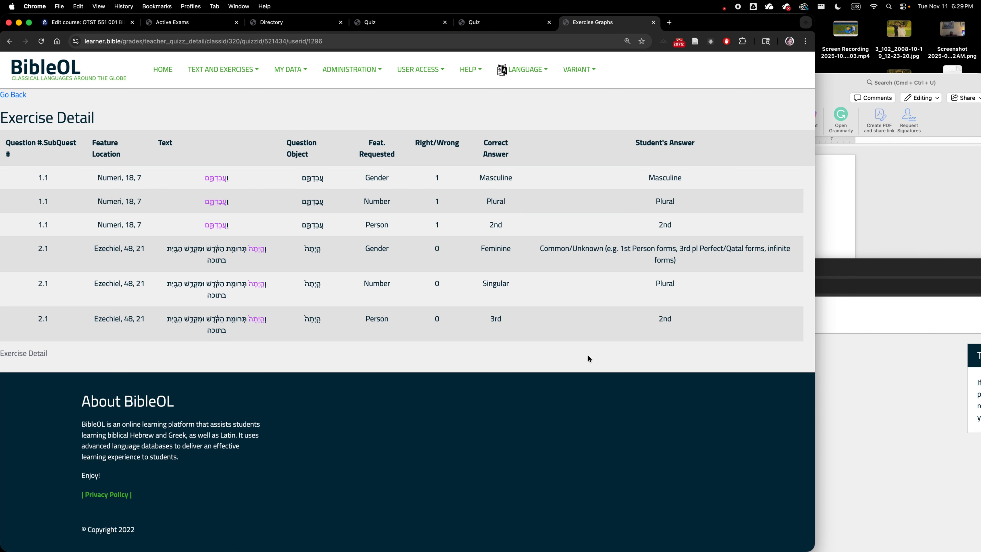
{"action": "left_click_drag", "start_coordinate": [330, 179], "coordinate": [300, 181]}
{"action": "scroll", "coordinate": [423, 176], "scroll_direction": "down", "scroll_amount": 1}
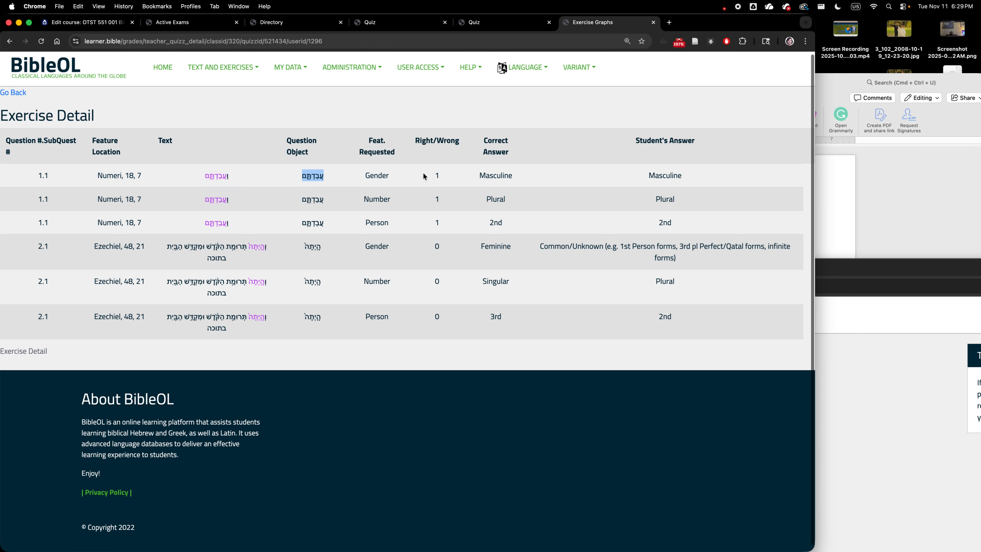
{"action": "left_click", "coordinate": [379, 176]}
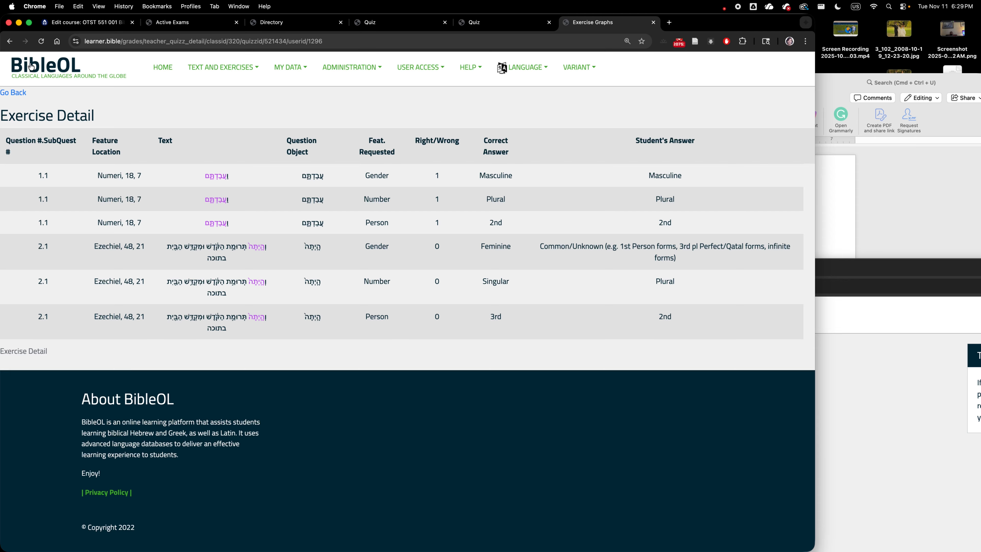
{"action": "left_click", "coordinate": [11, 42]}
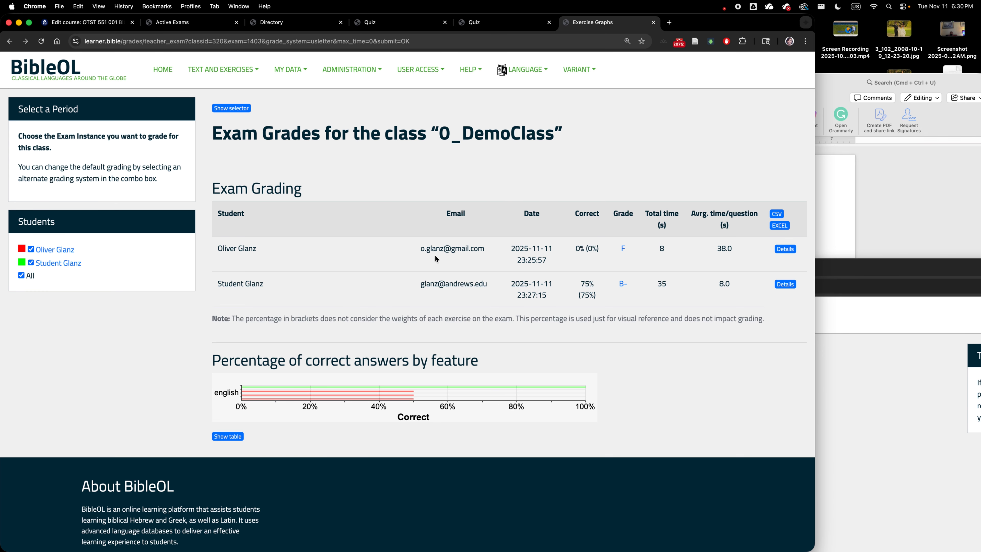